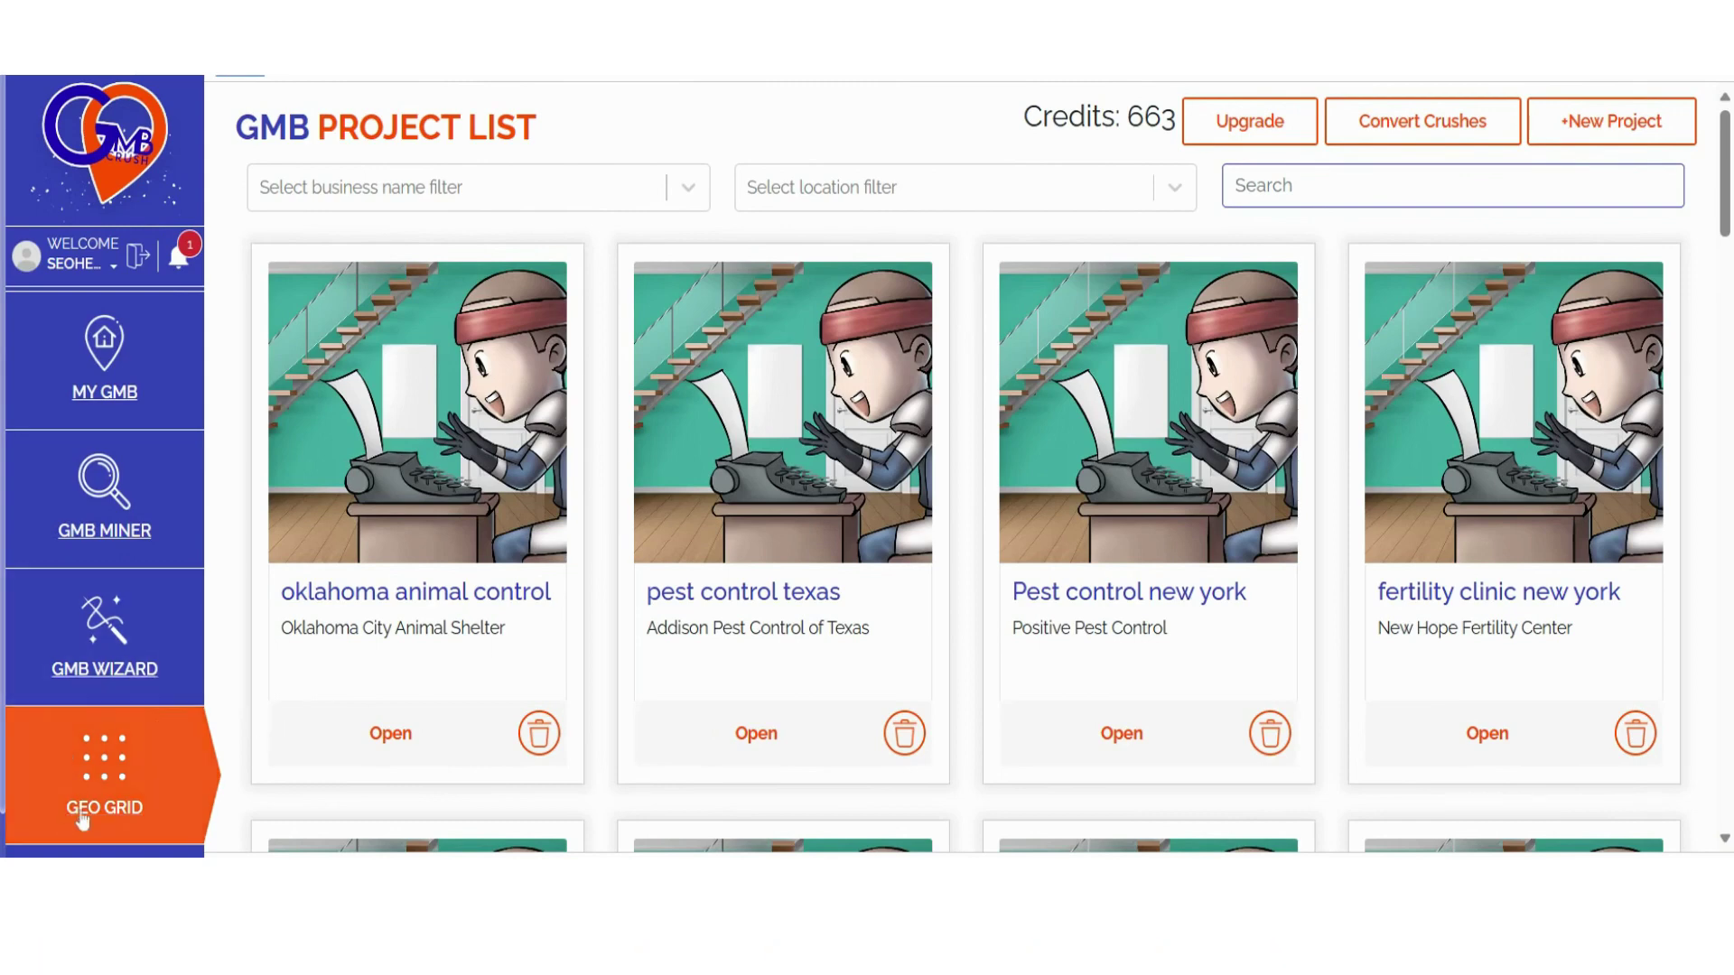
- Reload the project list and preview converting 62 crushes into 620 Geo Grid credits, then cancel
left_click(103, 783)
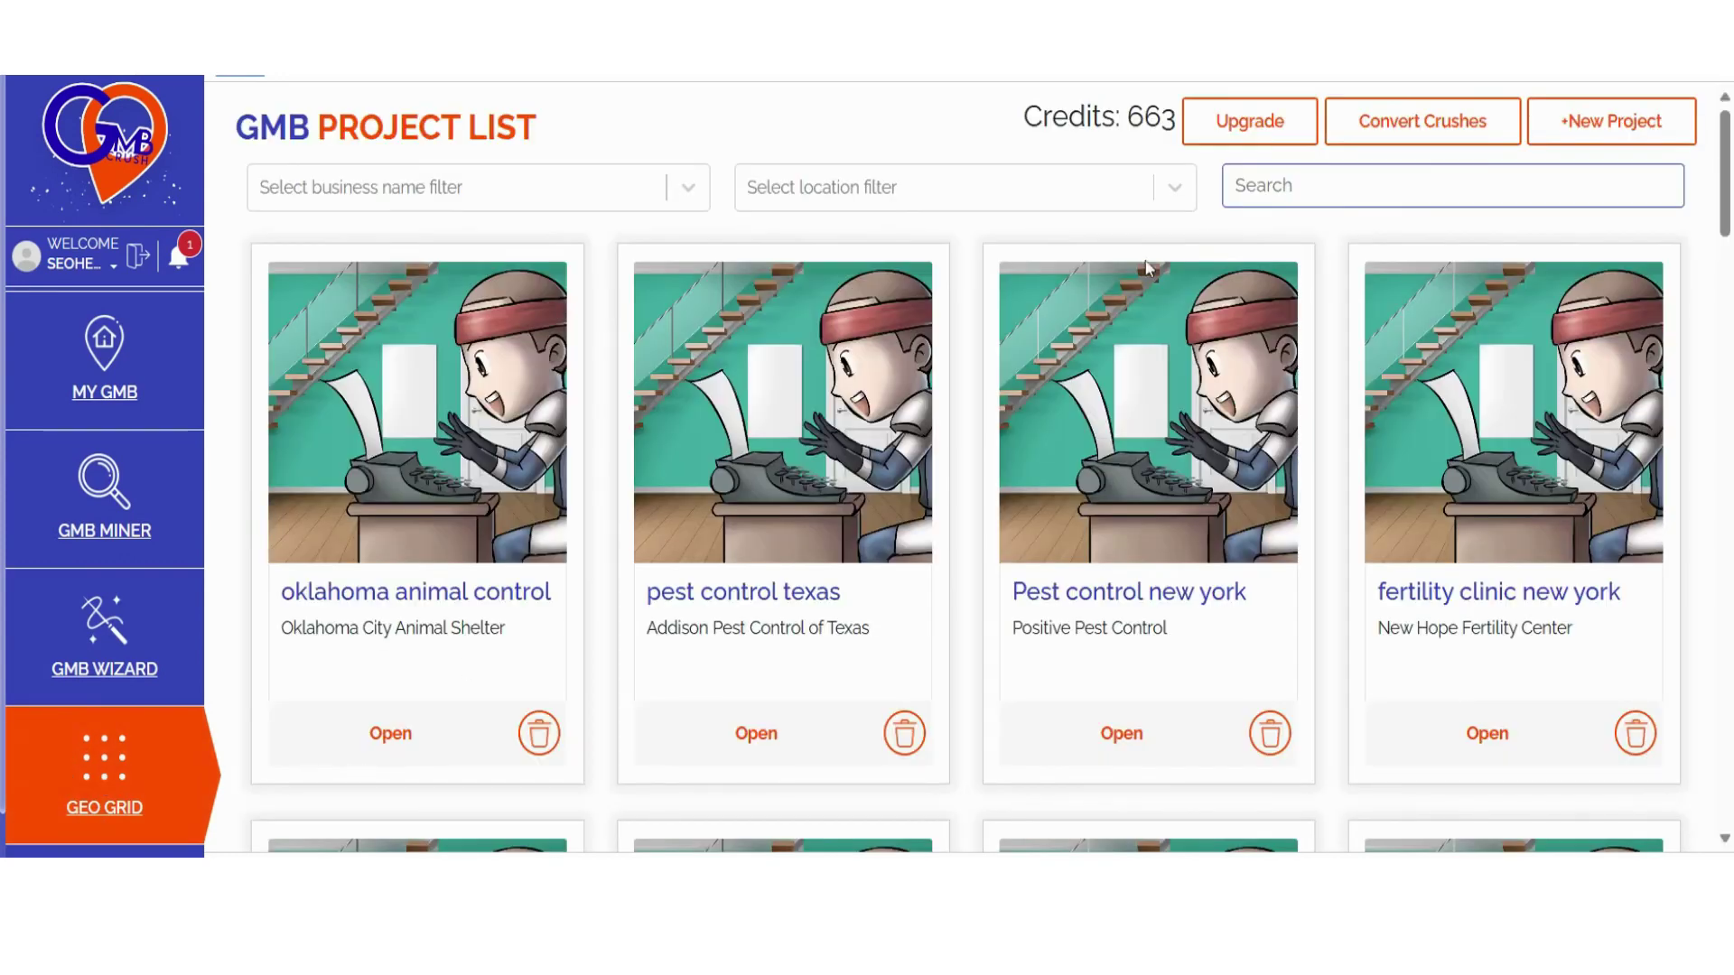
left_click(1414, 135)
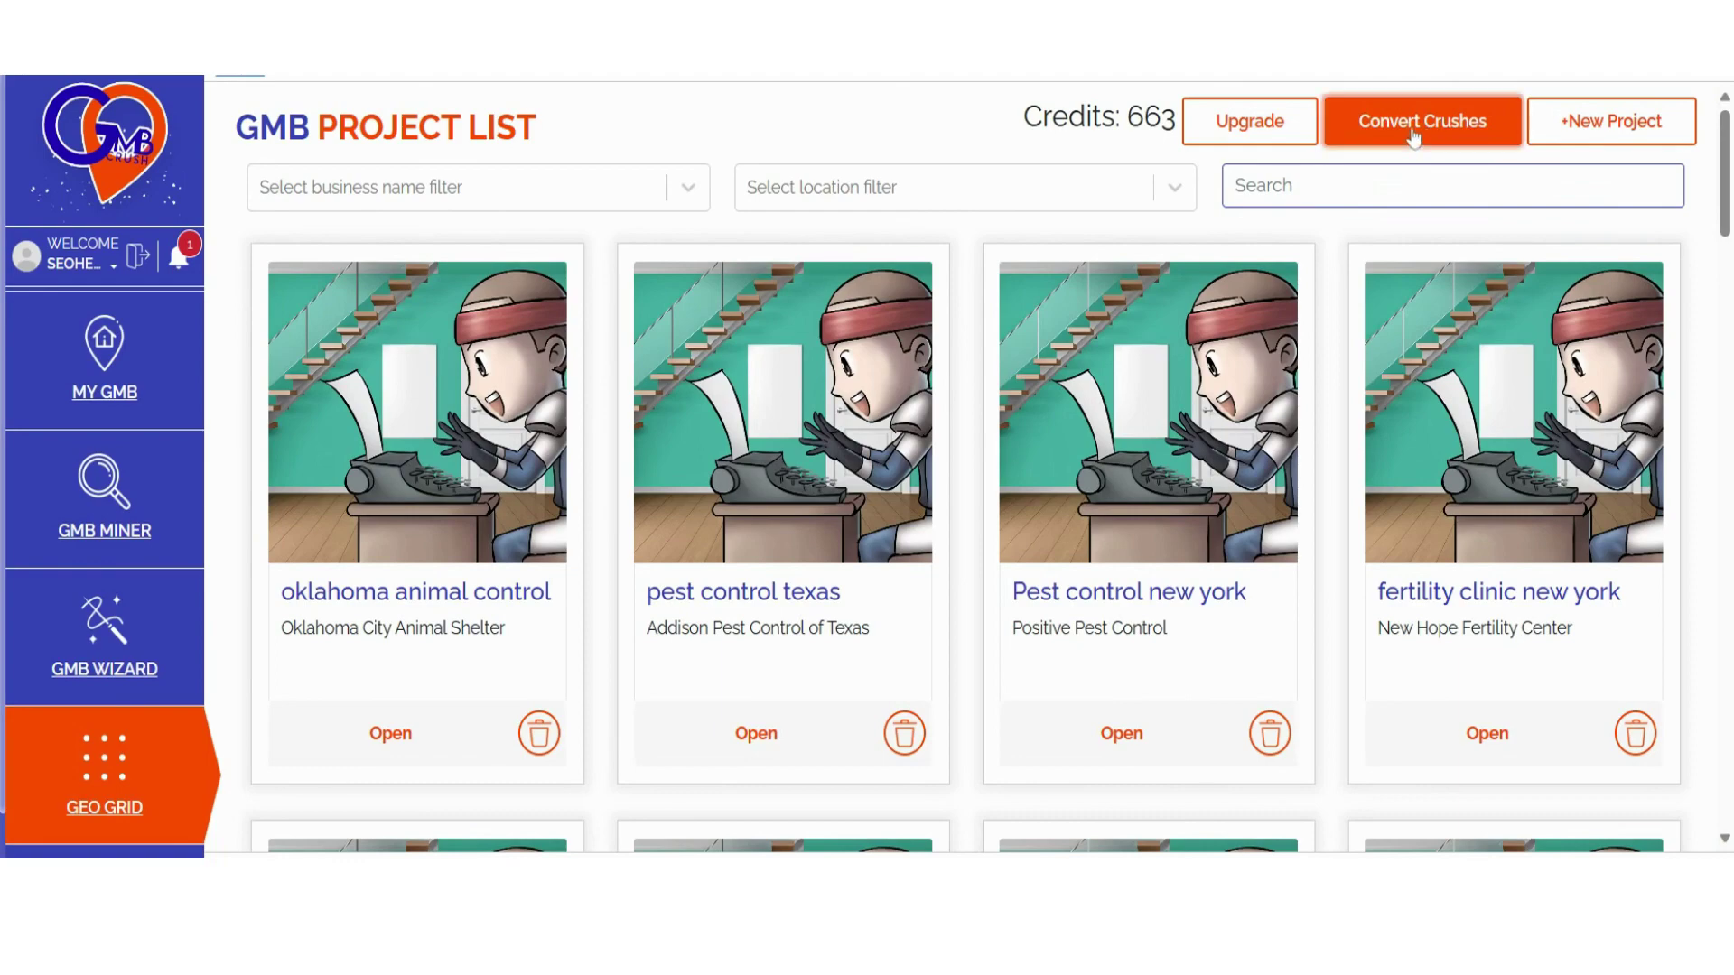
mouse_move(835, 406)
left_mouse_down()
mouse_move(957, 406)
mouse_move(849, 408)
left_mouse_up()
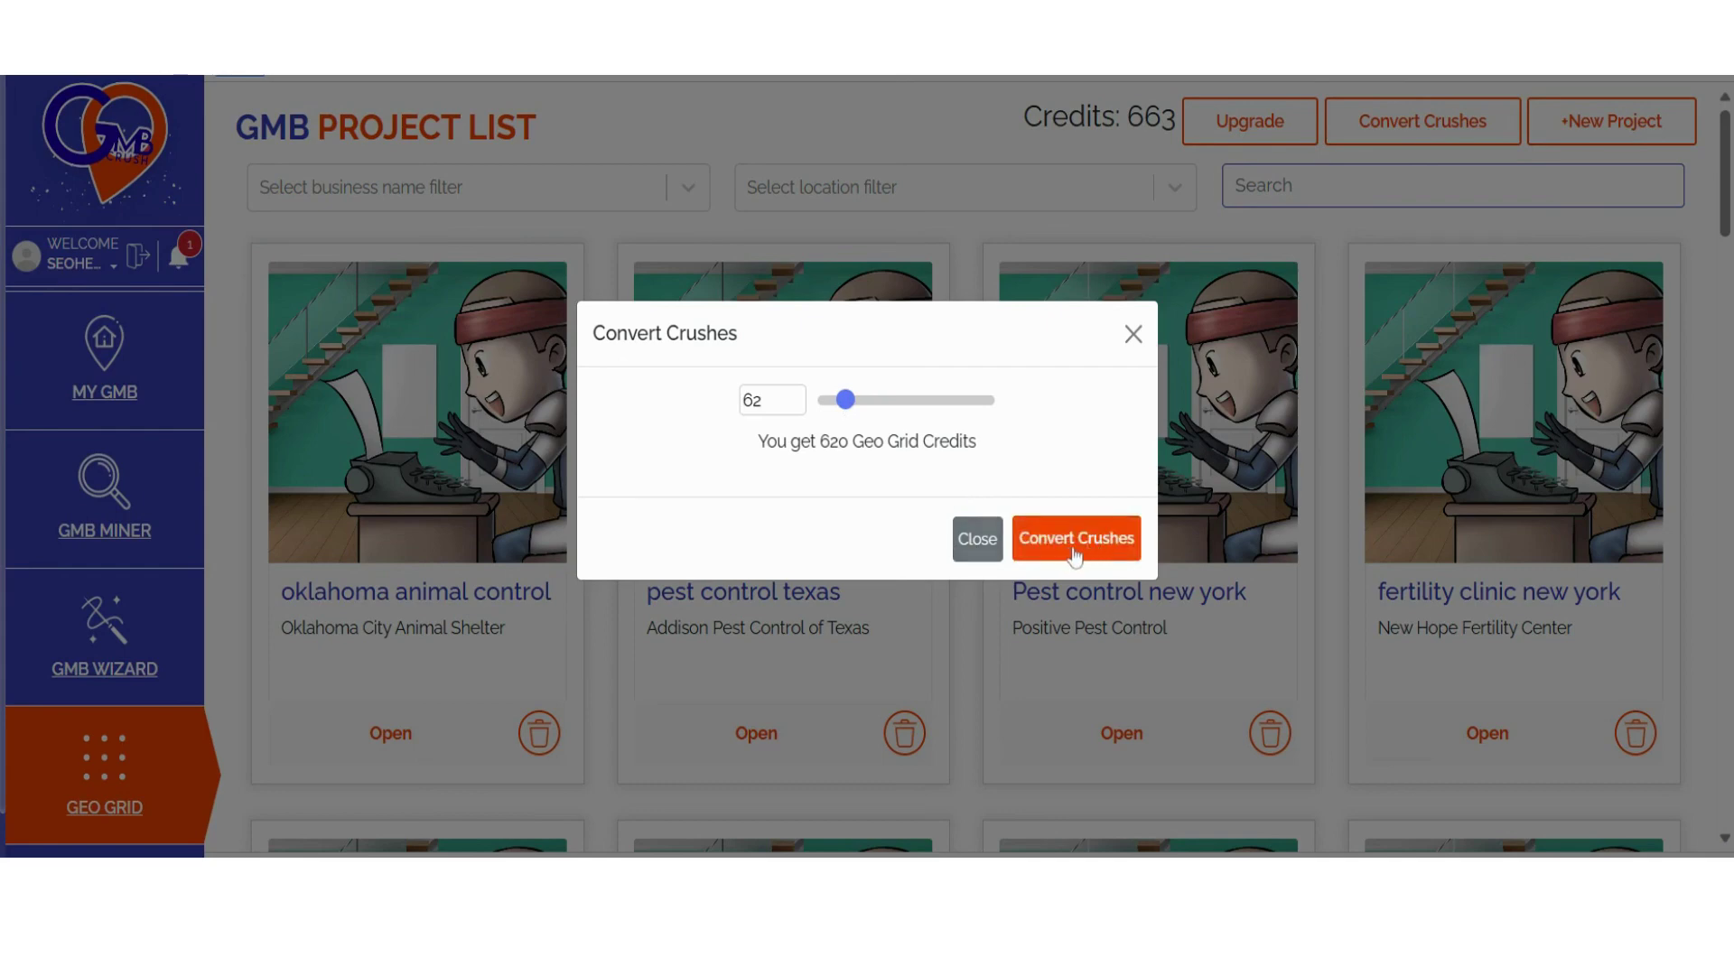
left_click(1133, 336)
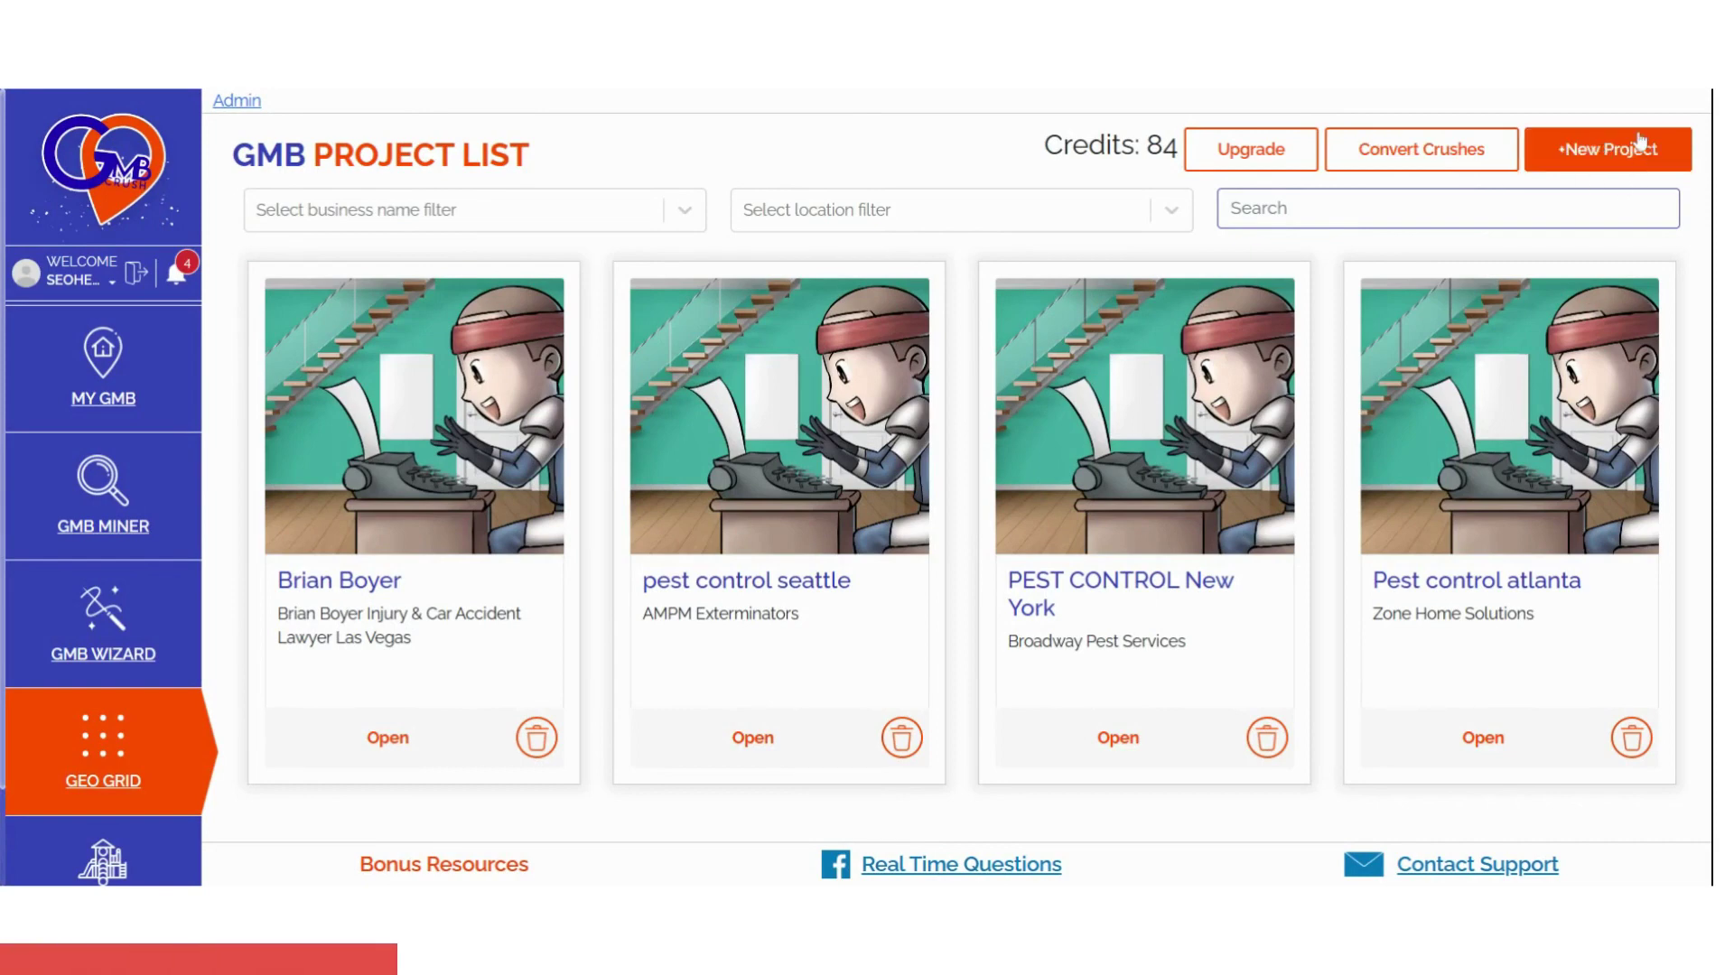
- Start a new geo grid project with 'pest control brooklyn' as the title and search keyword
left_click(1596, 167)
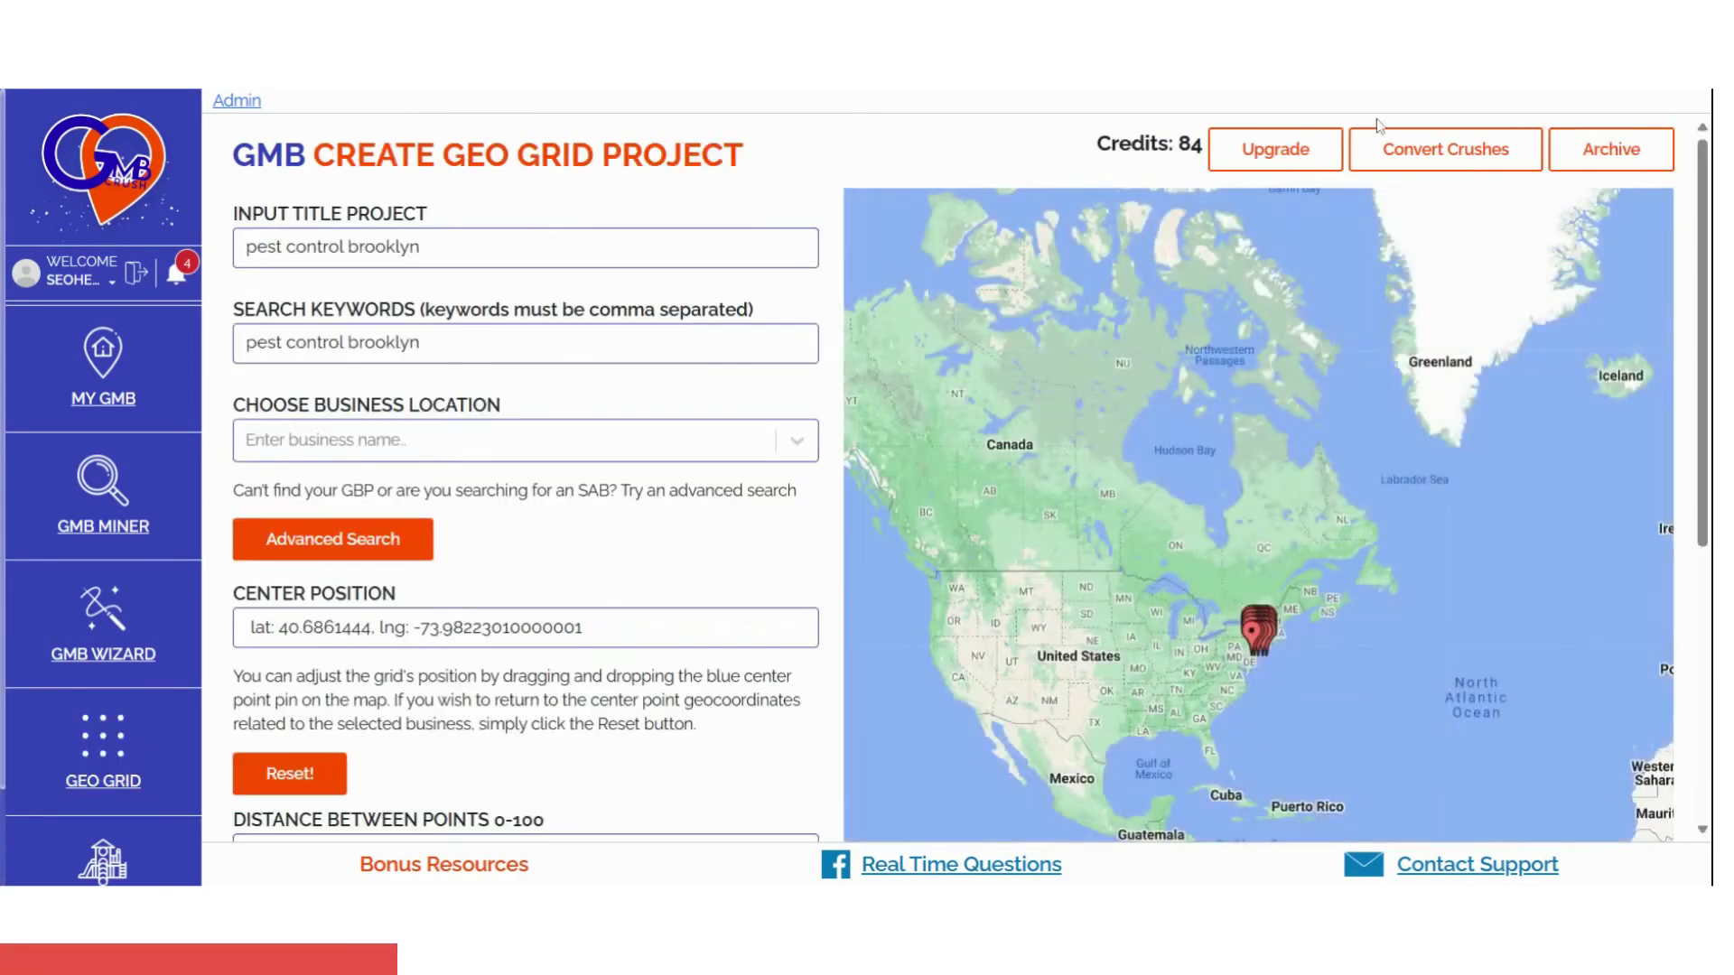
double_click(418, 214)
left_click(420, 247)
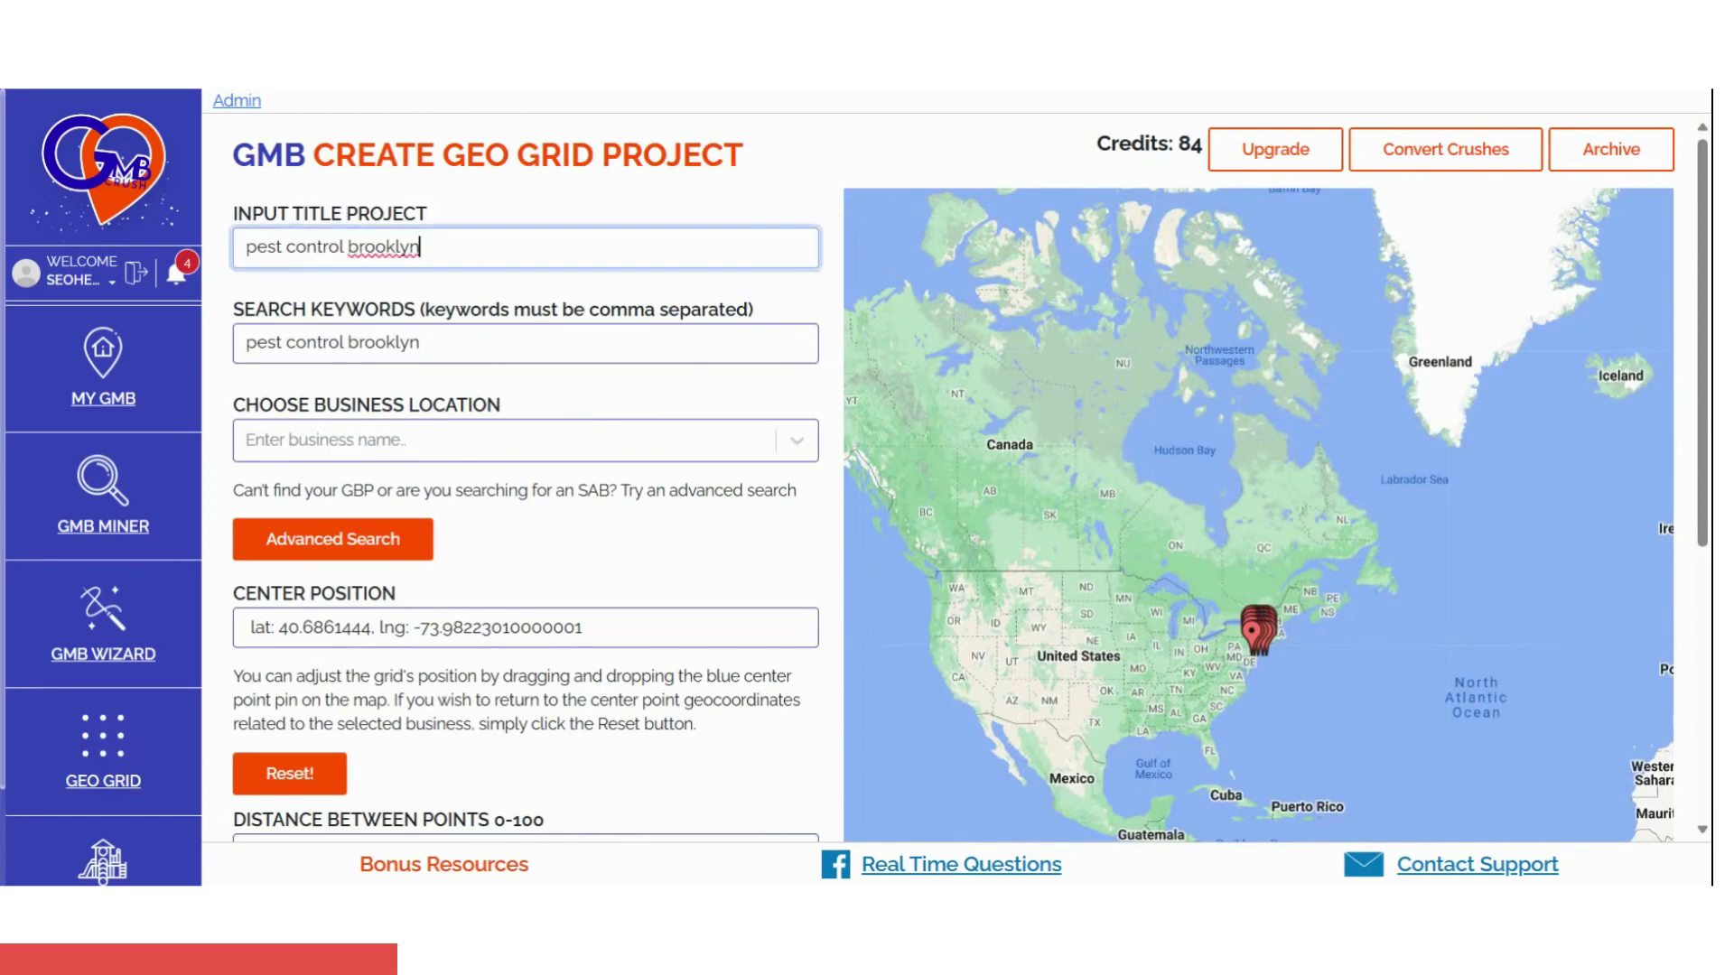
left_click(689, 202)
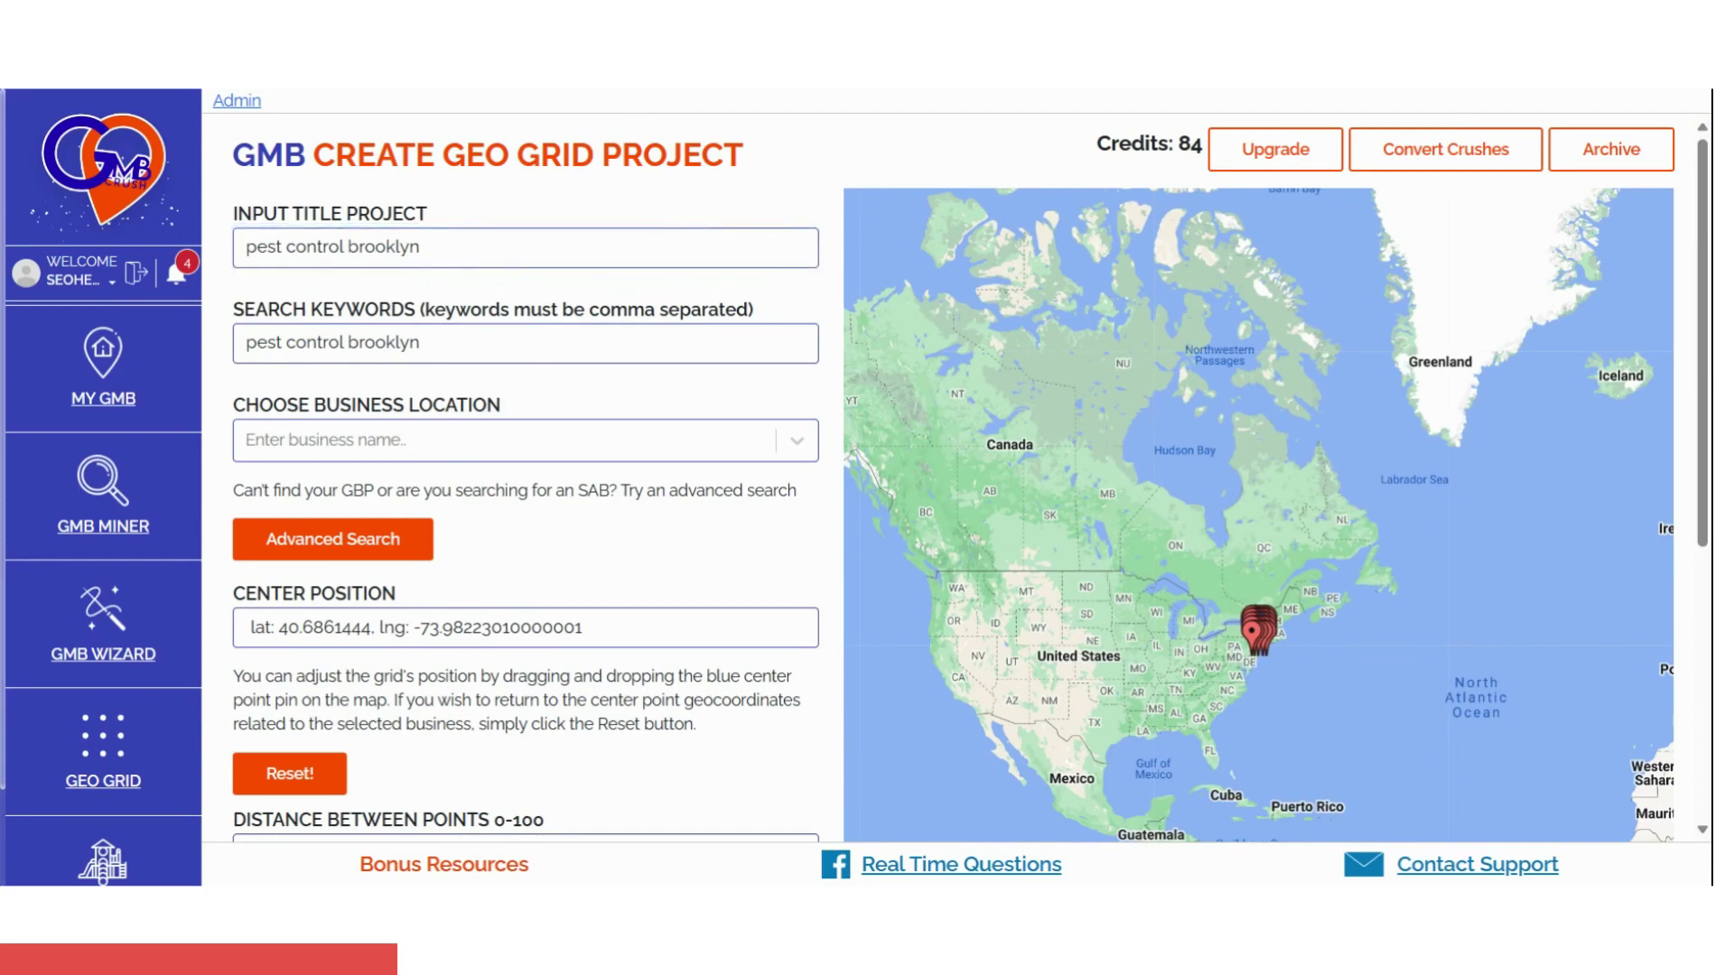
left_click(623, 343)
- Select the Rest Easy Pest Control listing on Atlantic Avenue, Brooklyn, and use Advanced Search
key("Tab")
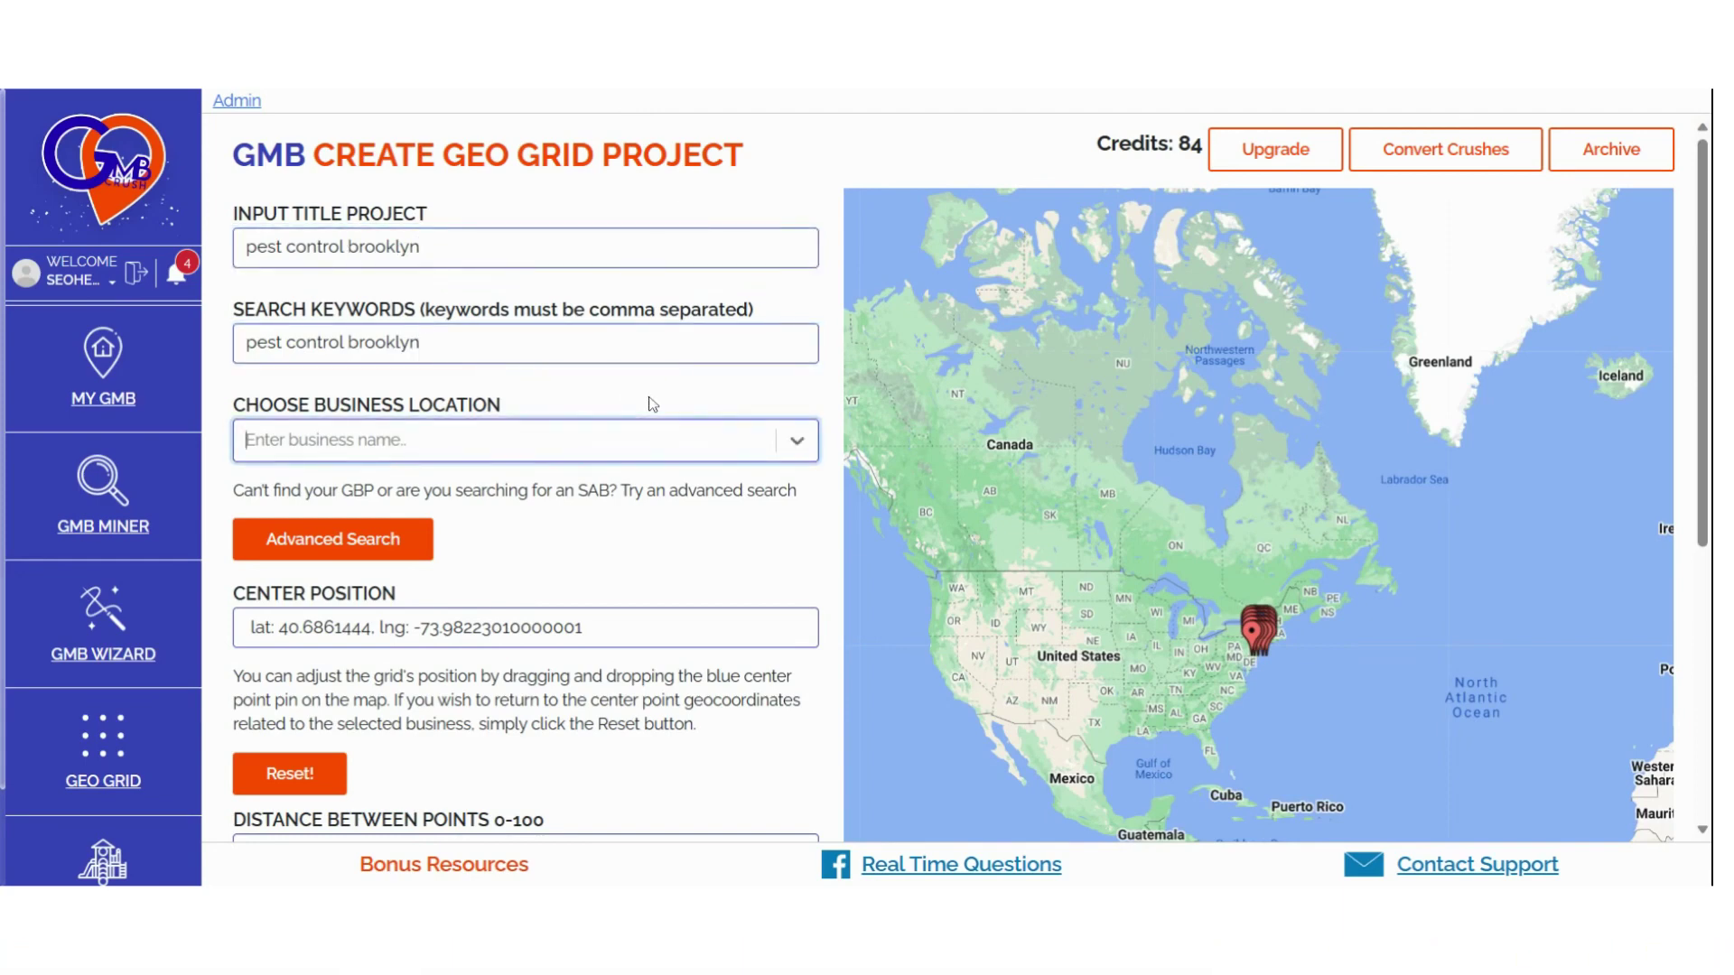
type("Rest Easy Pest Control")
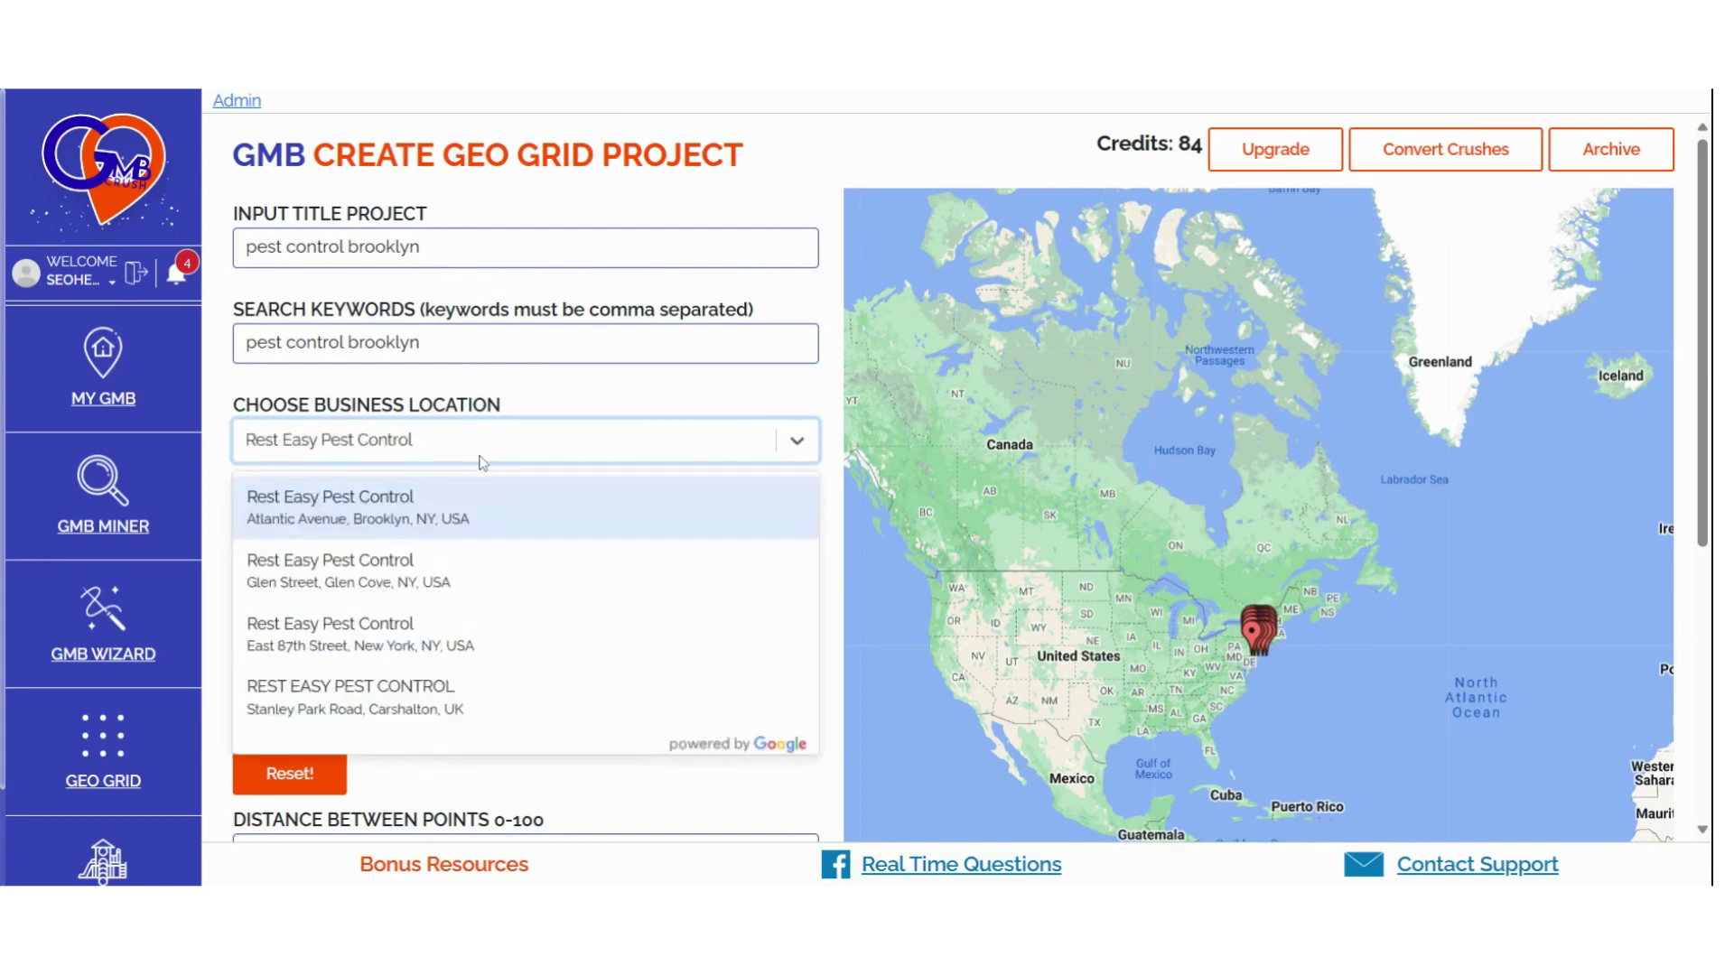
left_click(451, 524)
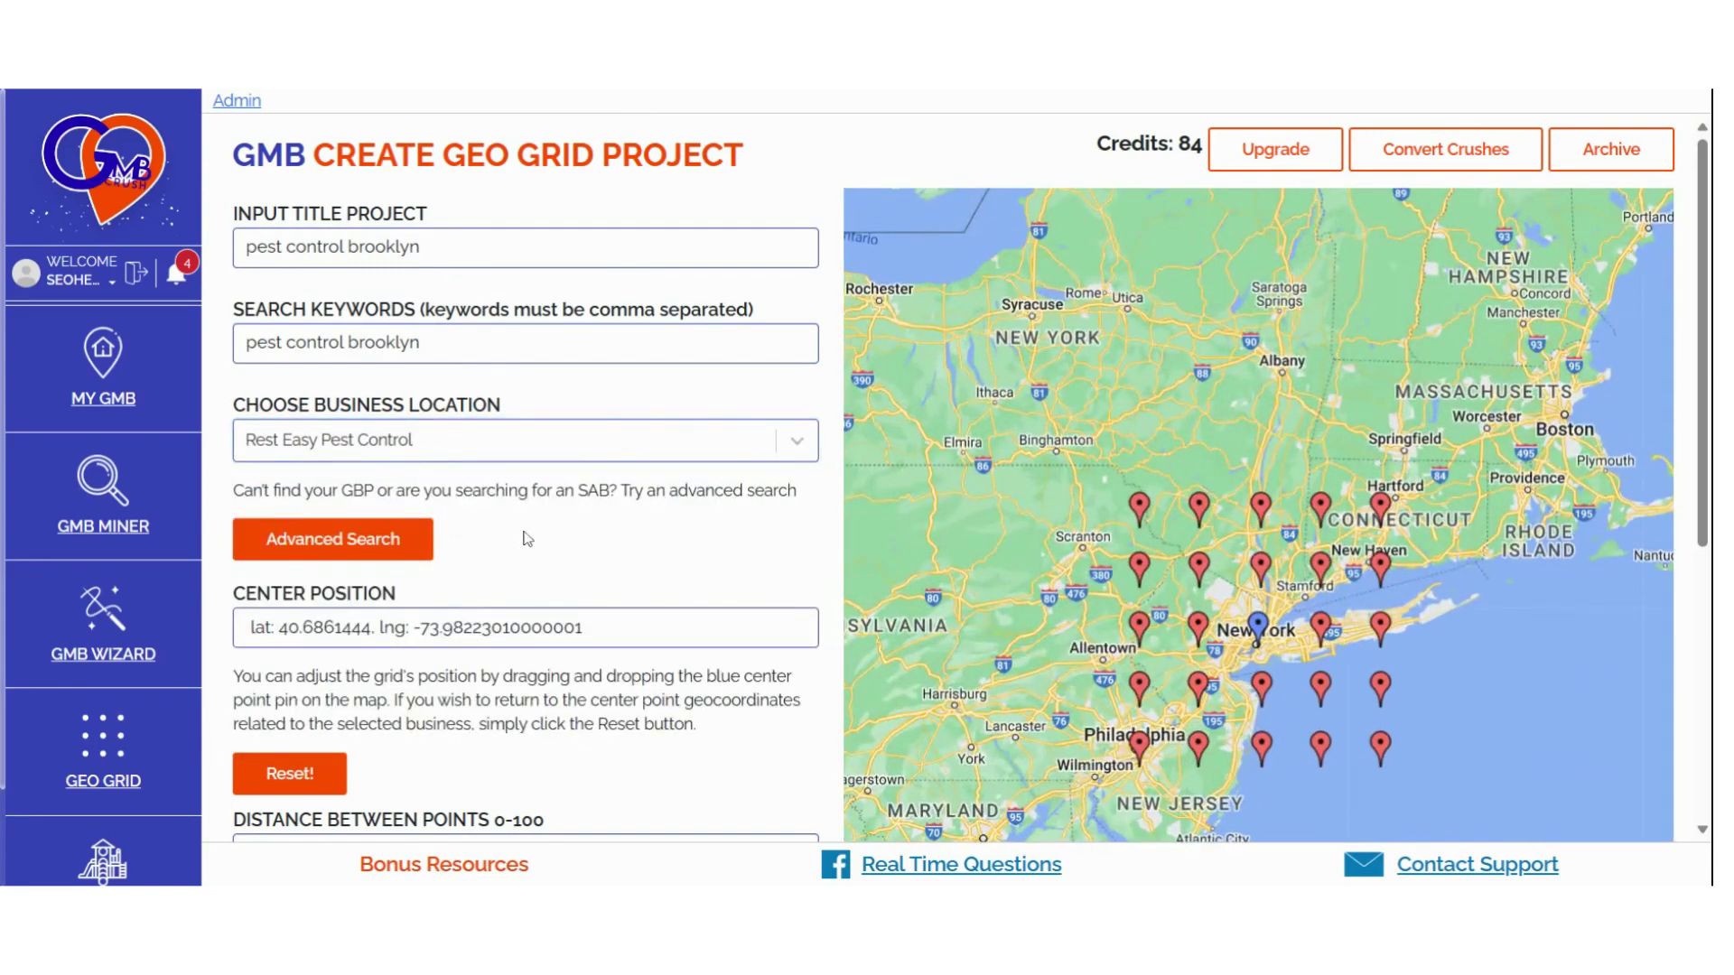
left_click(408, 540)
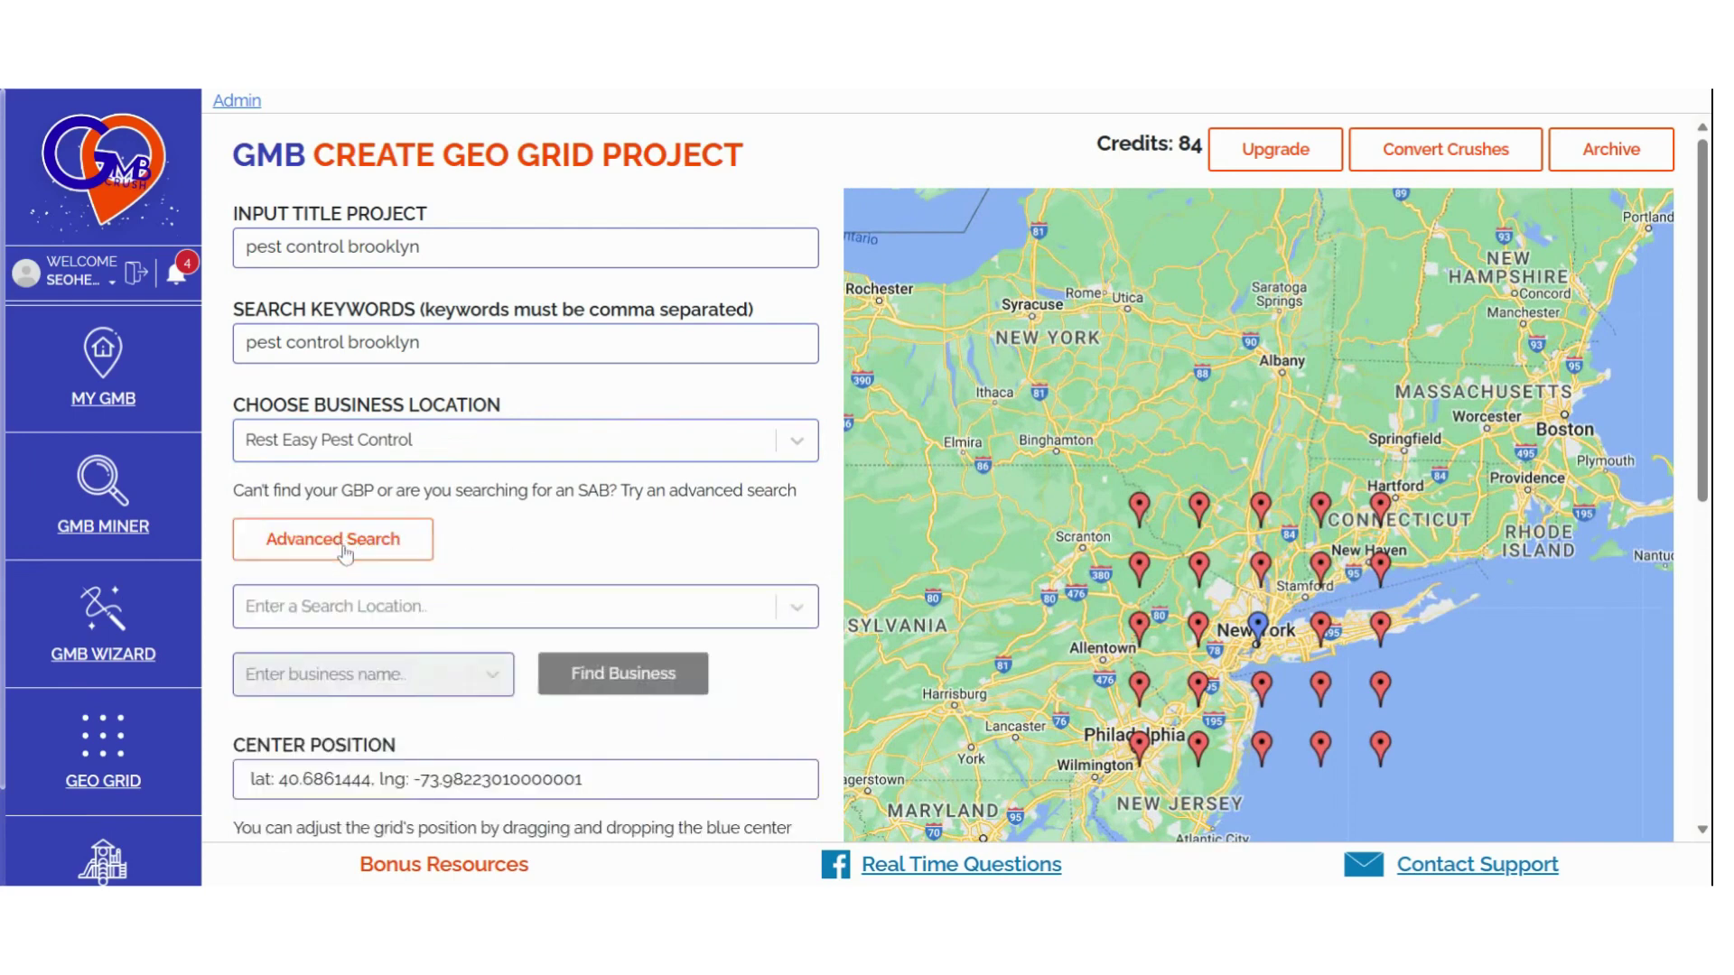
left_click(403, 615)
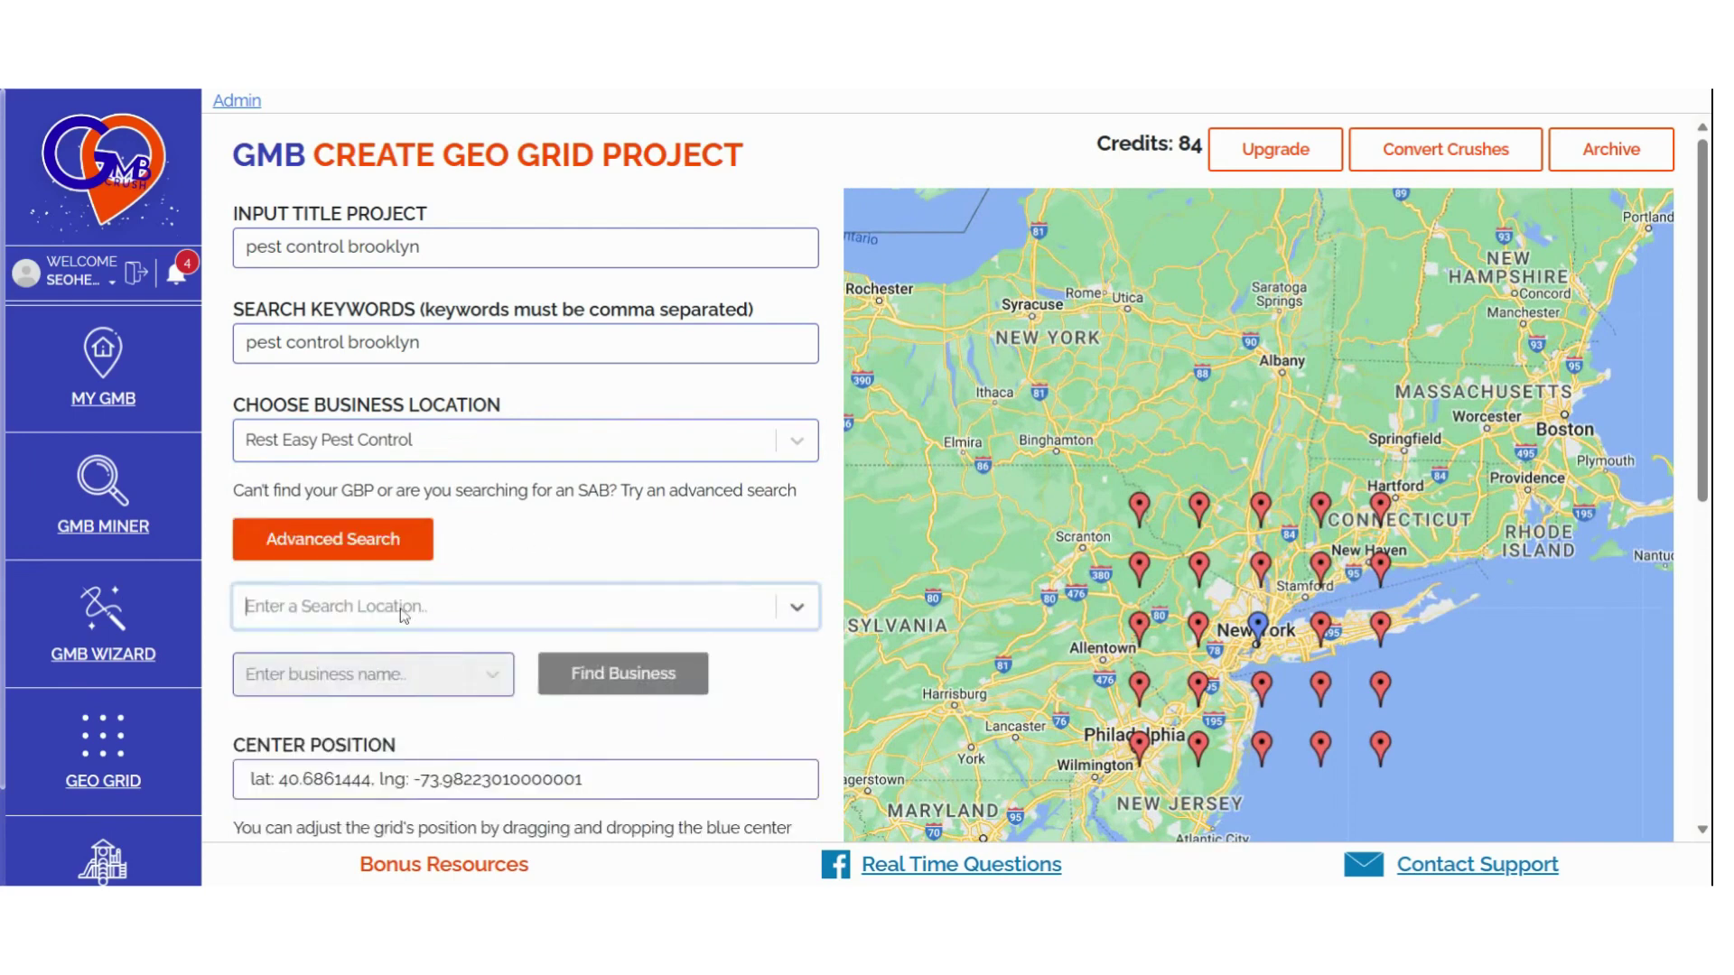
left_click(346, 694)
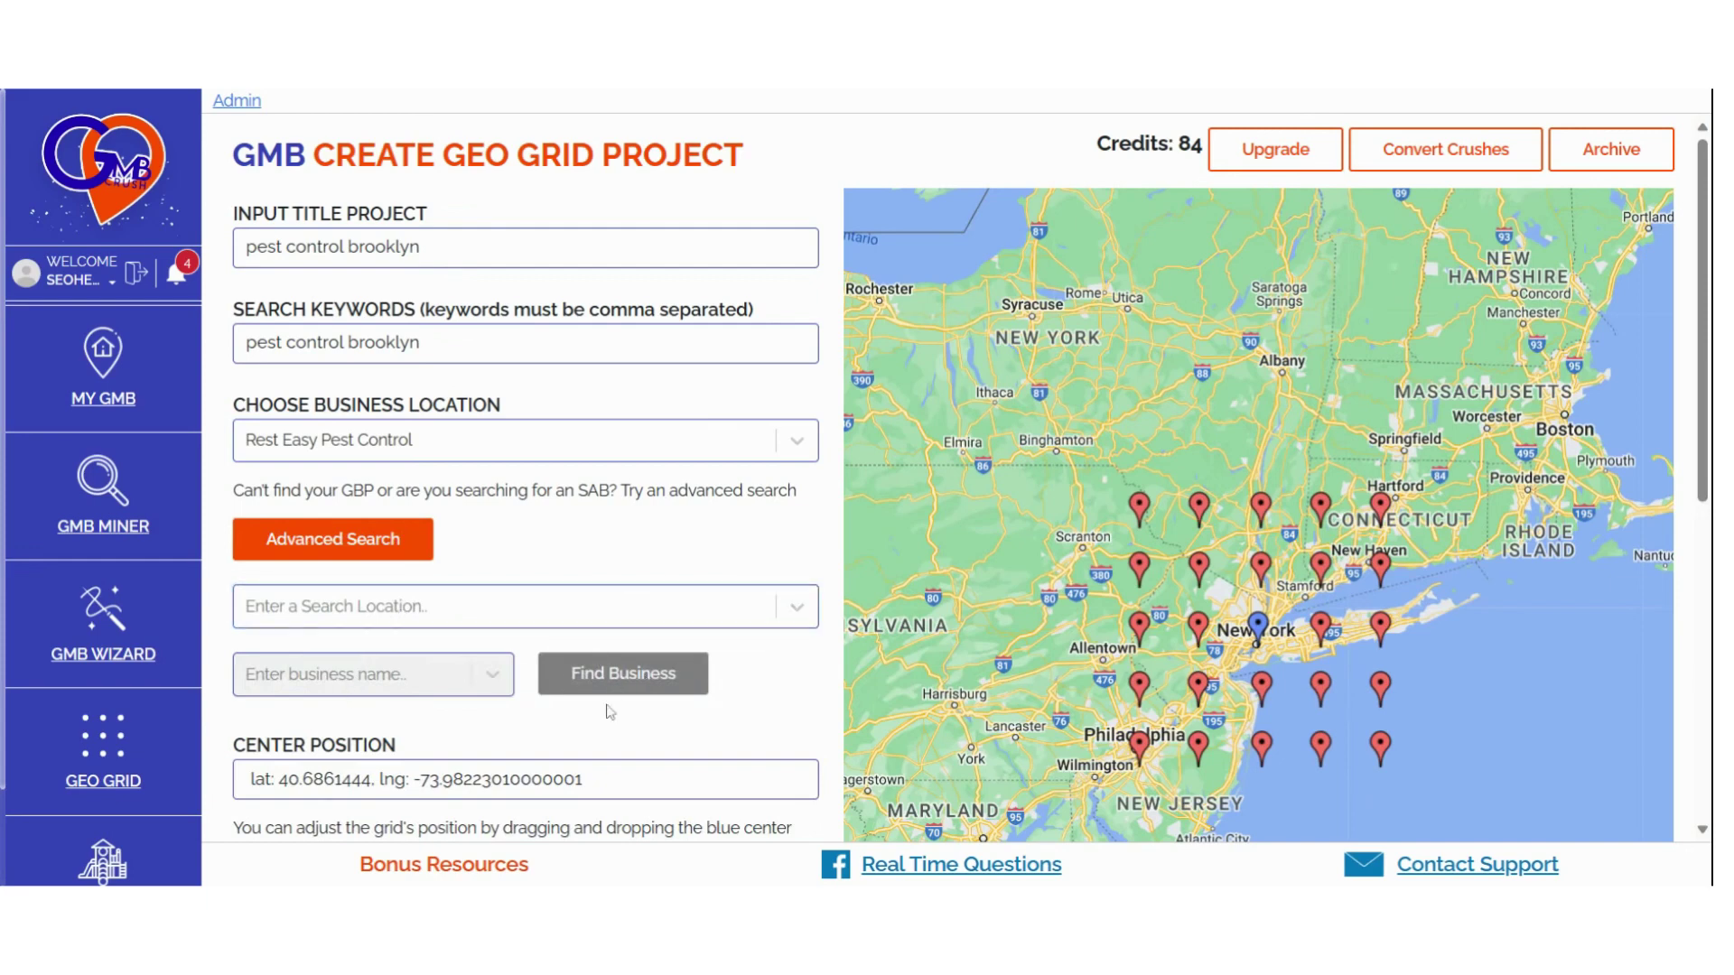
- Drag the grid centre pin west of New York to lat 41.00528057525795, lng -74.96303447630416
scroll(743, 675, "down", 3)
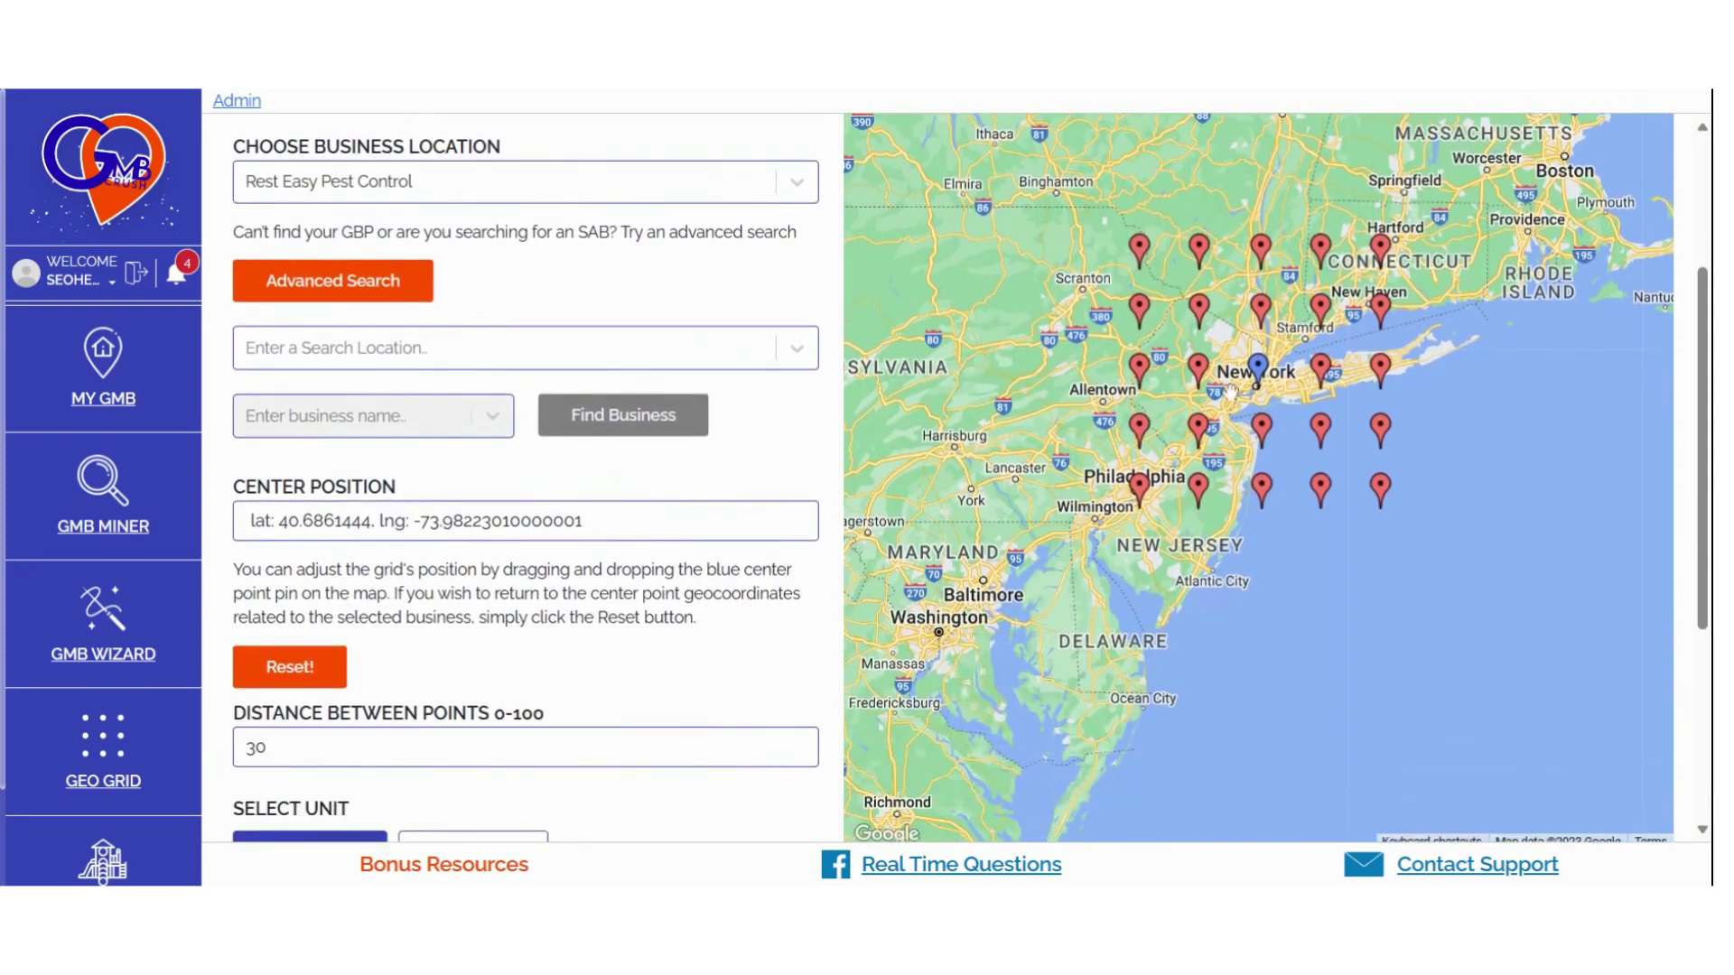
left_click_drag(1257, 370, 1095, 382)
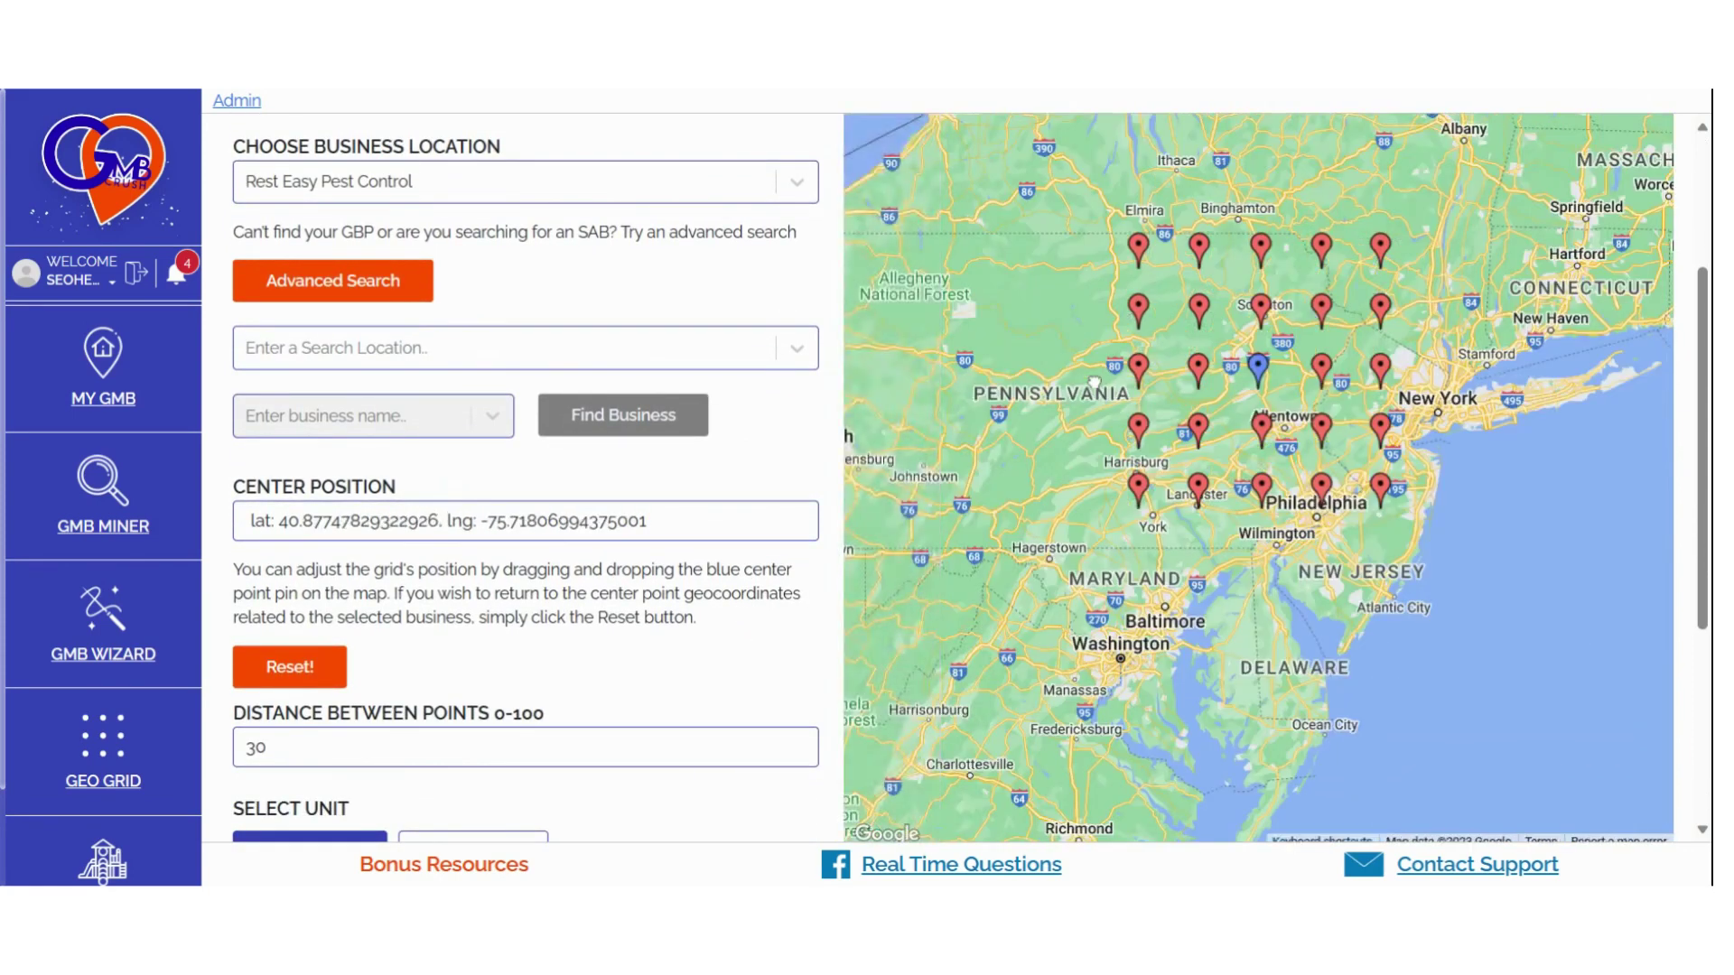
left_click_drag(1258, 371, 1409, 381)
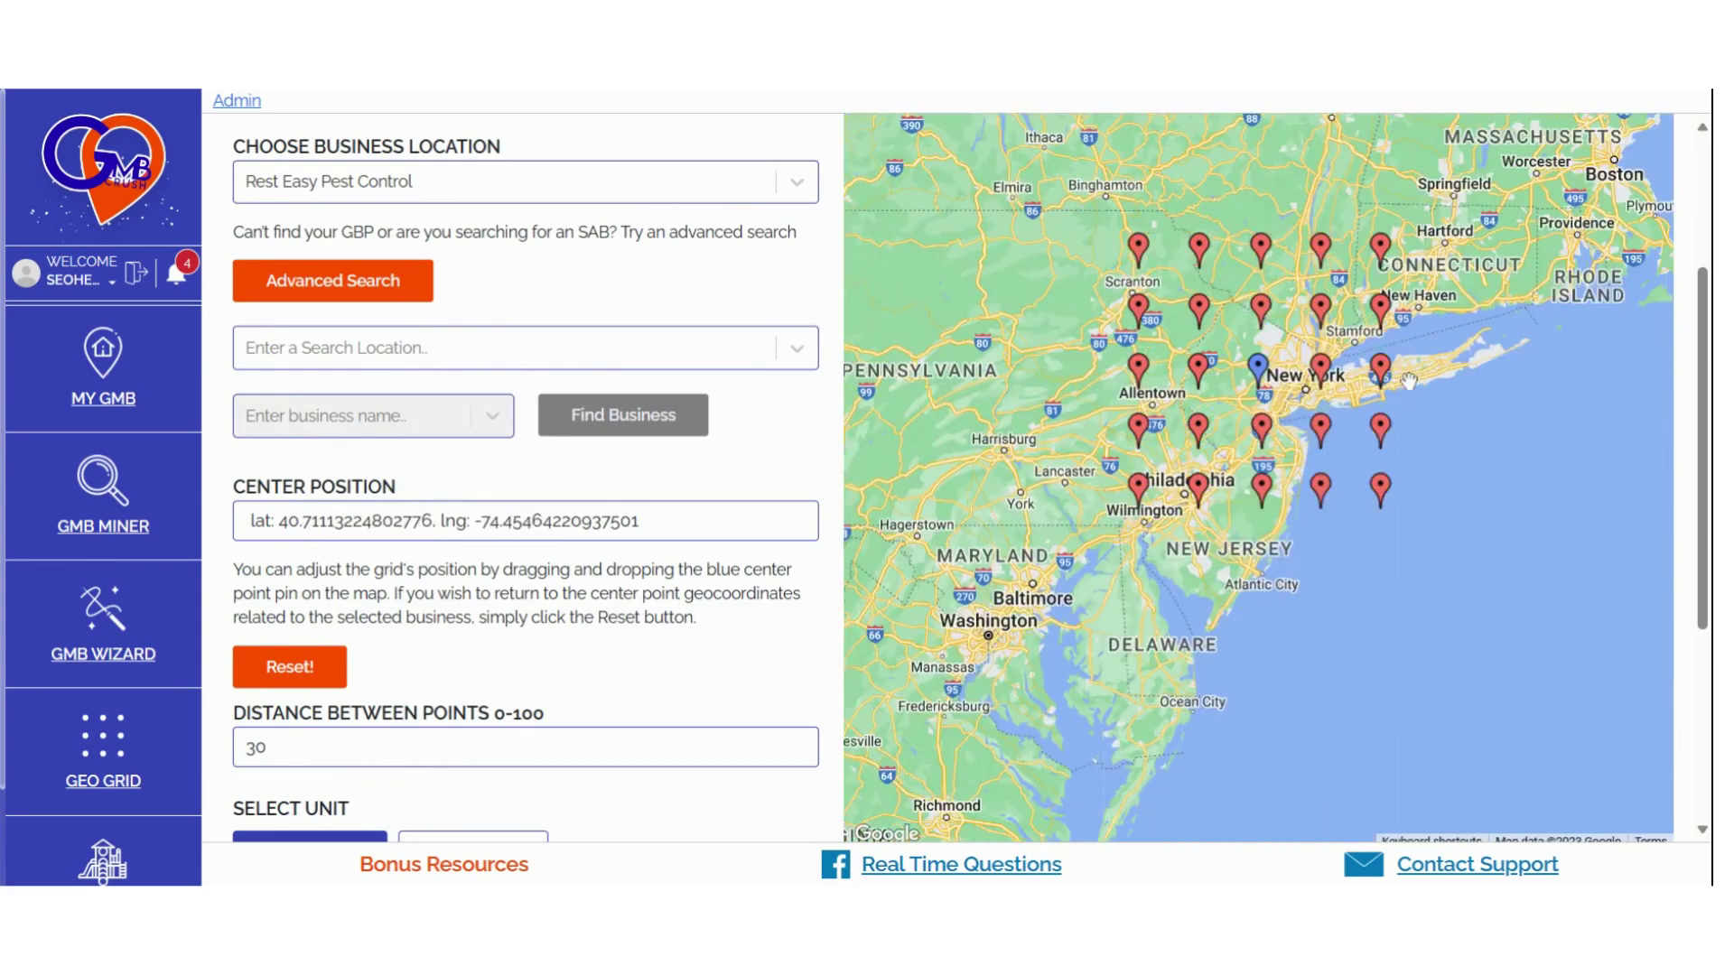
left_click_drag(1260, 364, 1062, 336)
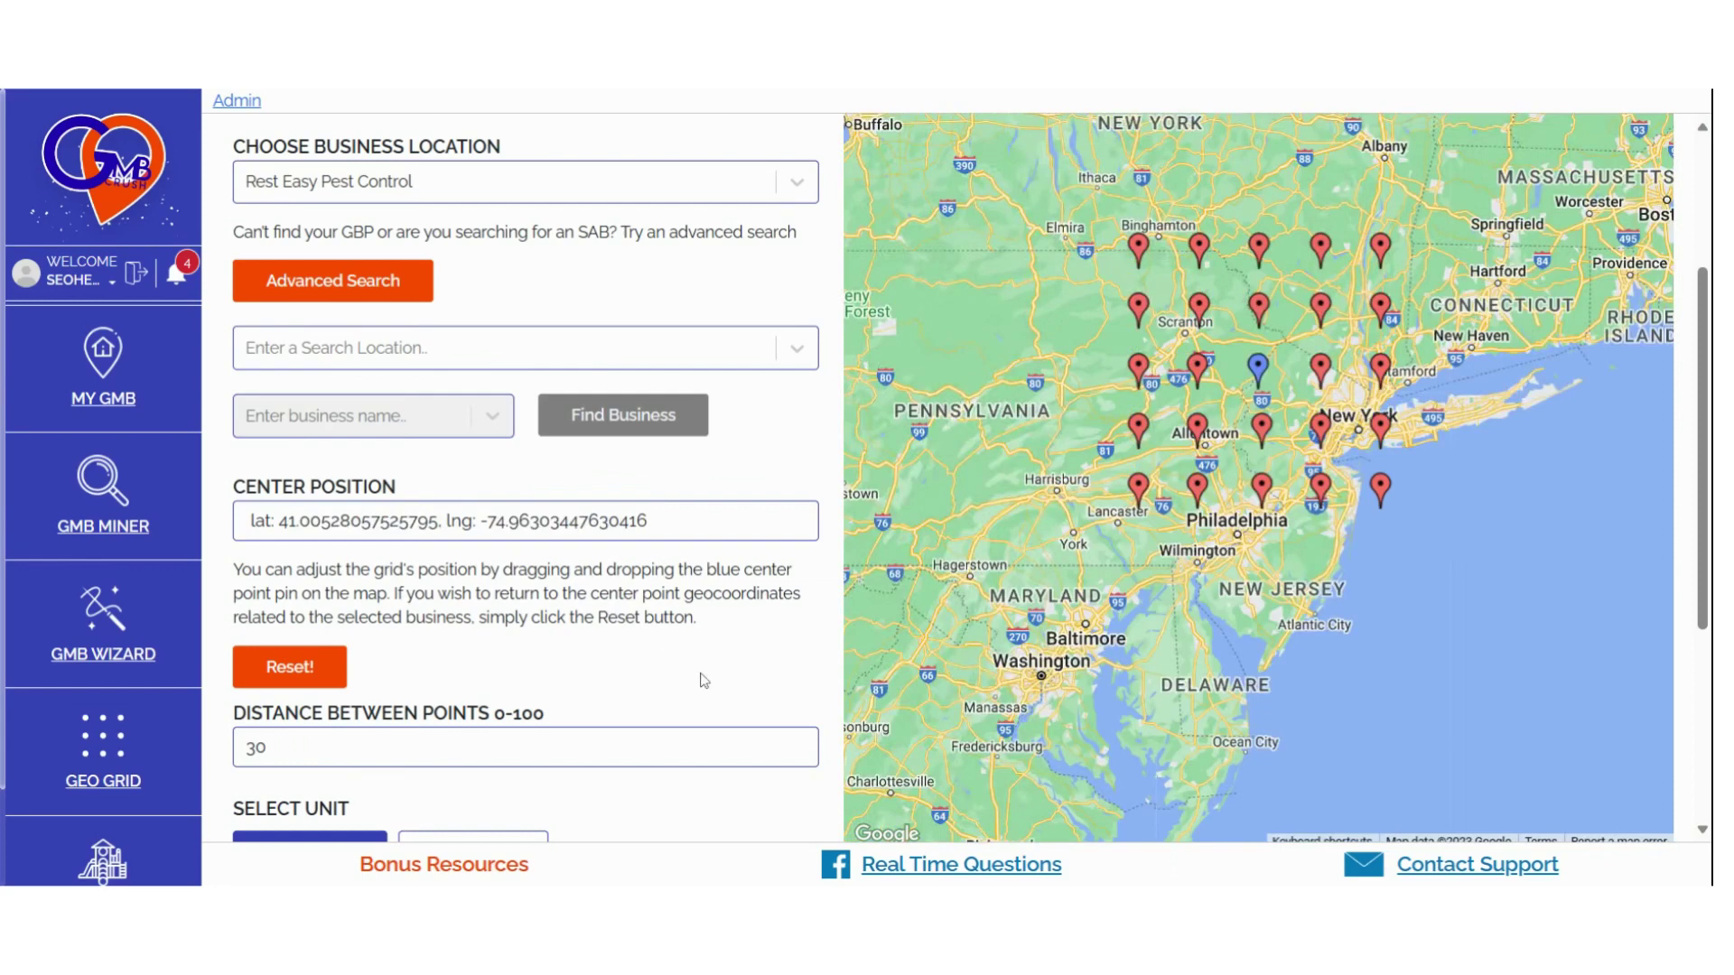
scroll(705, 680, "down", 2)
- Try a point distance of 11 and recentre the grid near Lehighton
scroll(970, 477, "up", 2)
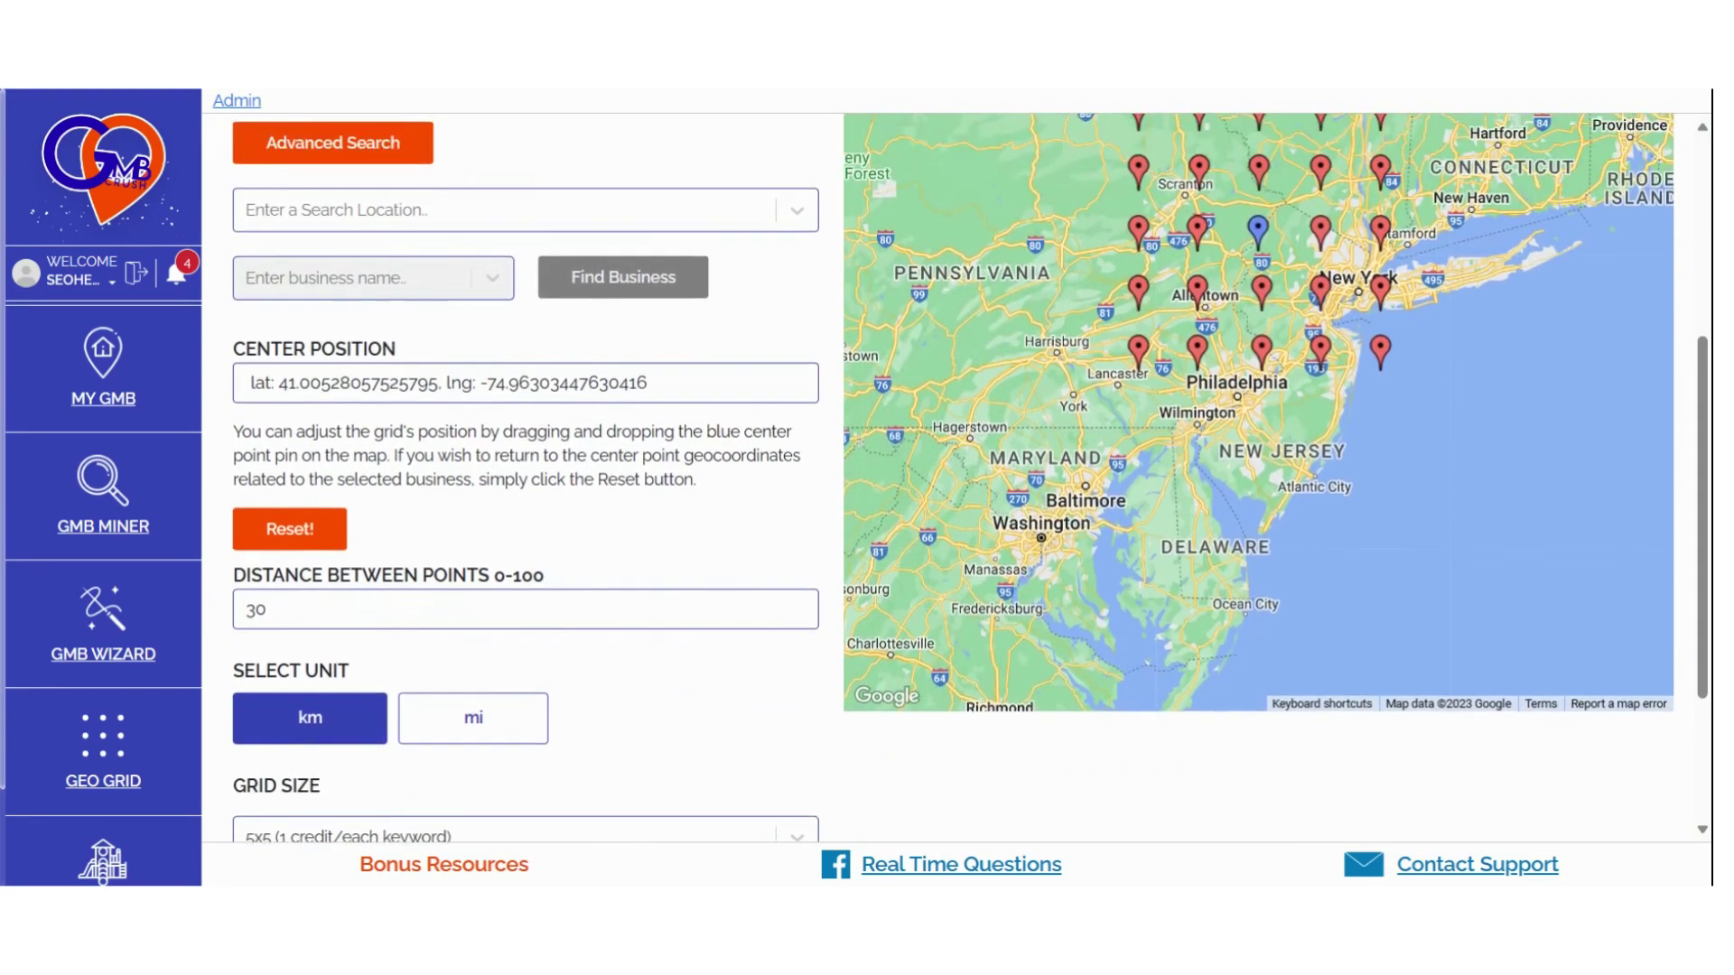
left_click(262, 710)
key("BackSpace")
key("BackSpace")
type("0")
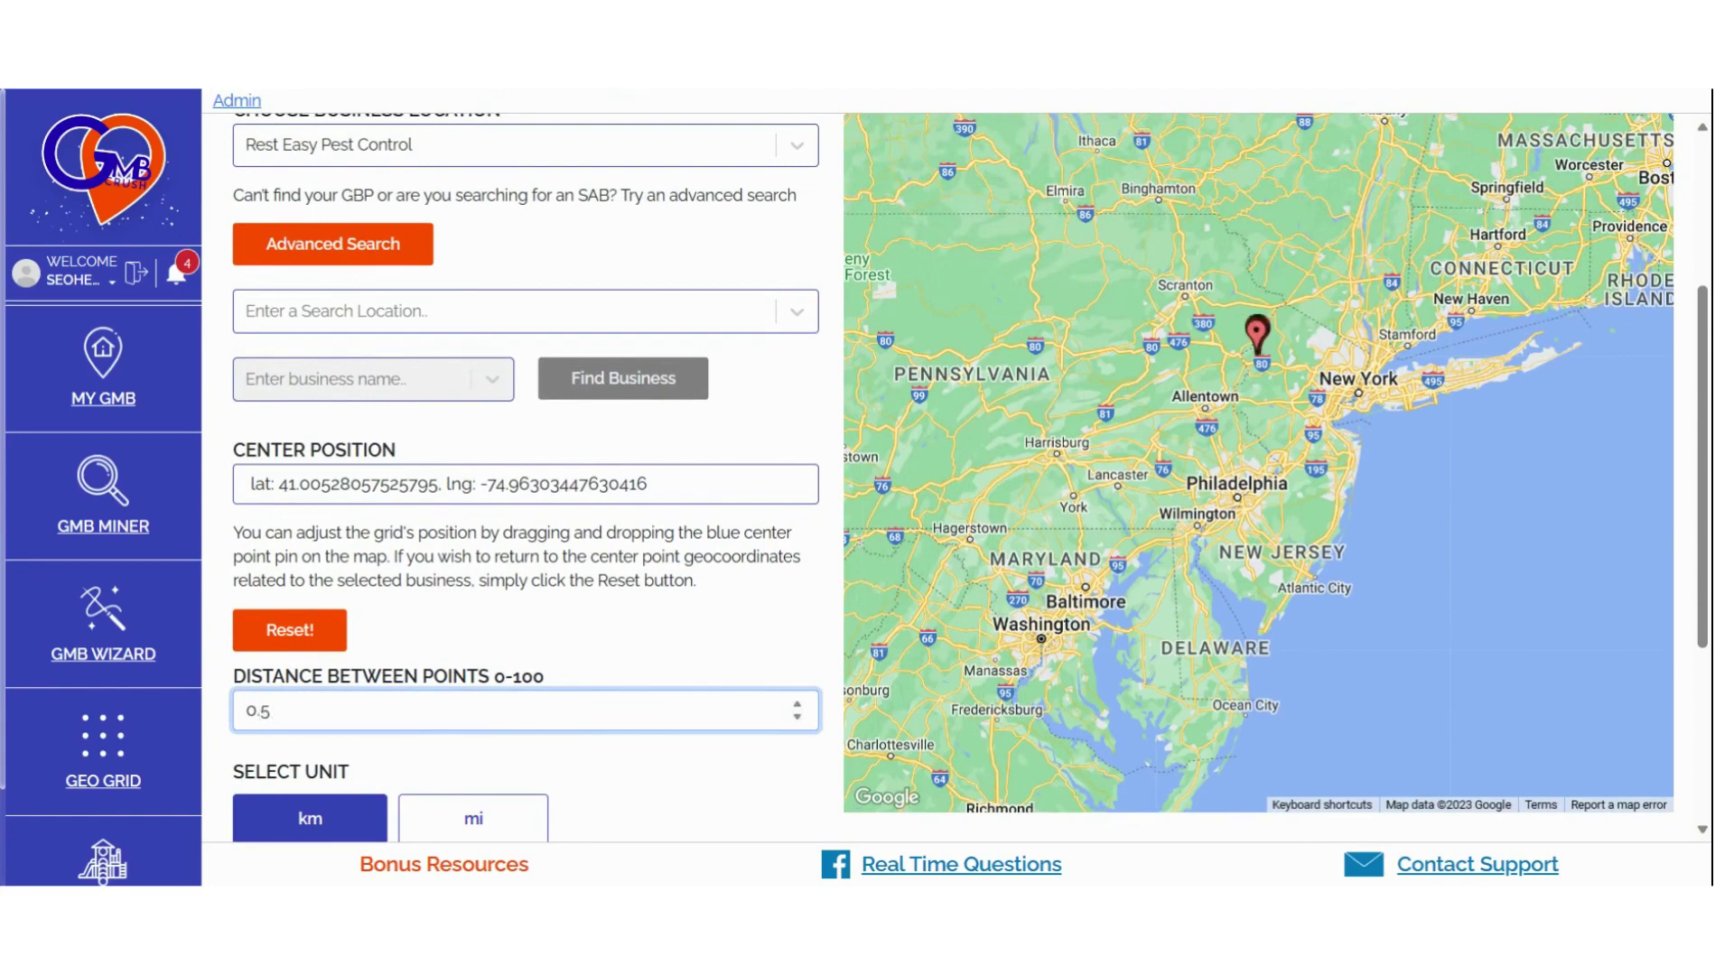
key("BackSpace")
key("BackSpace")
type("10")
key("BackSpace")
type("1")
scroll(1179, 379, "up", 2)
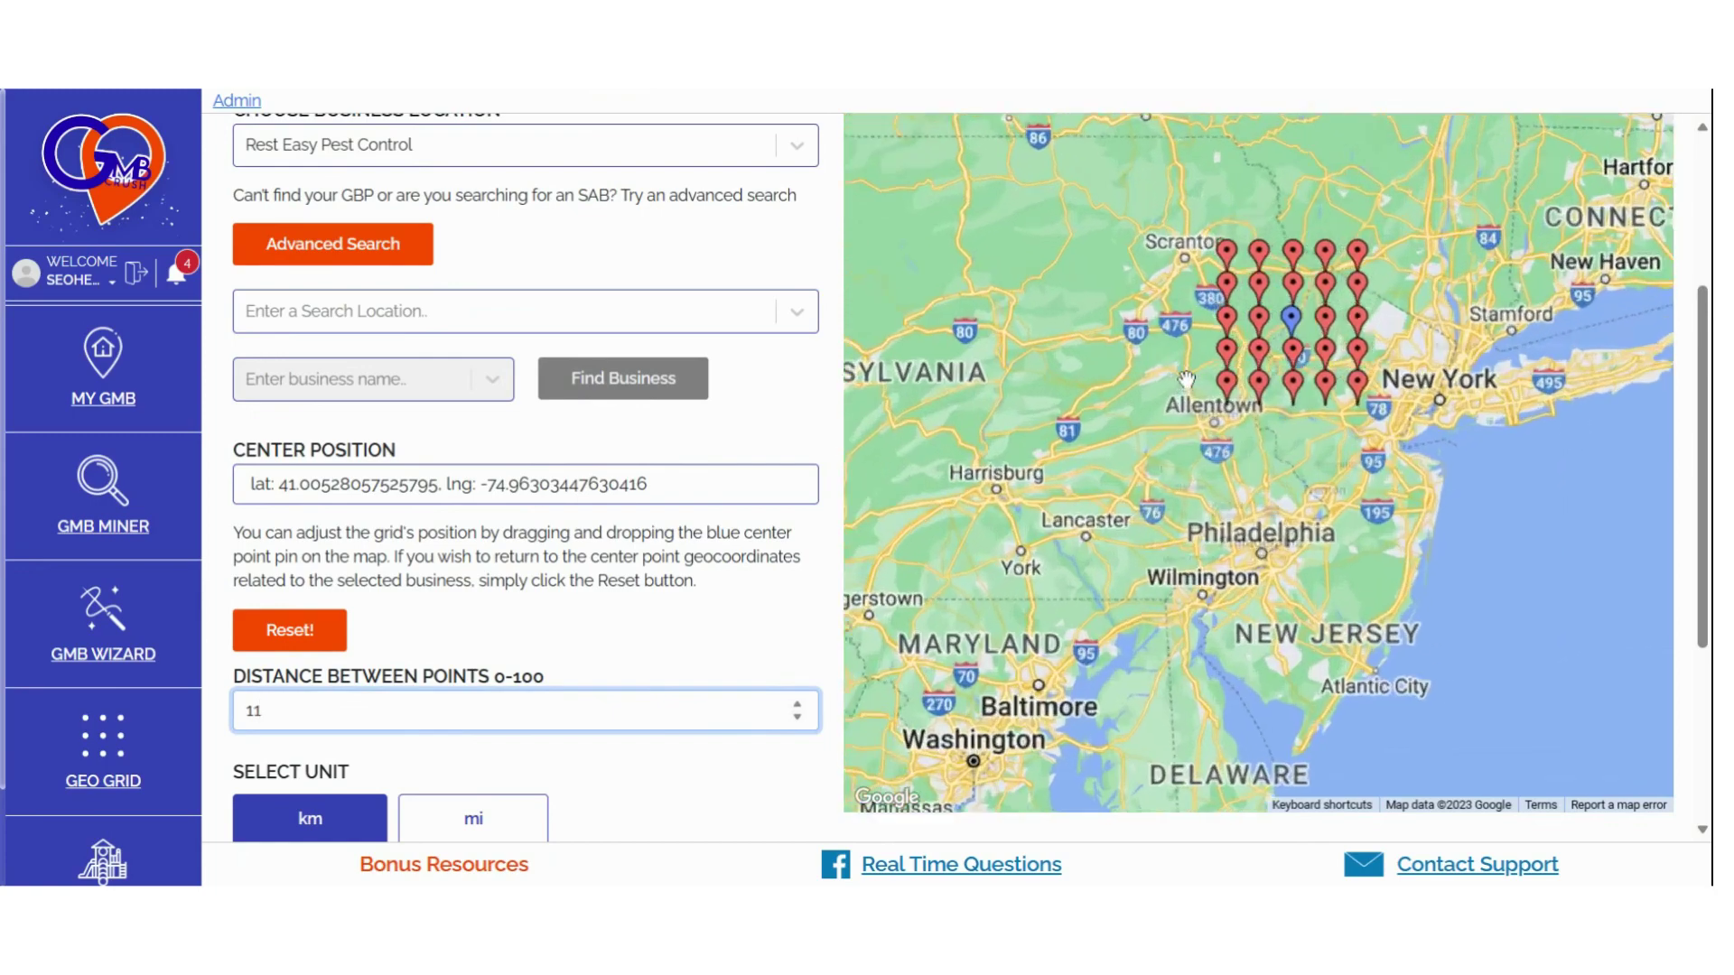
left_click(1172, 357)
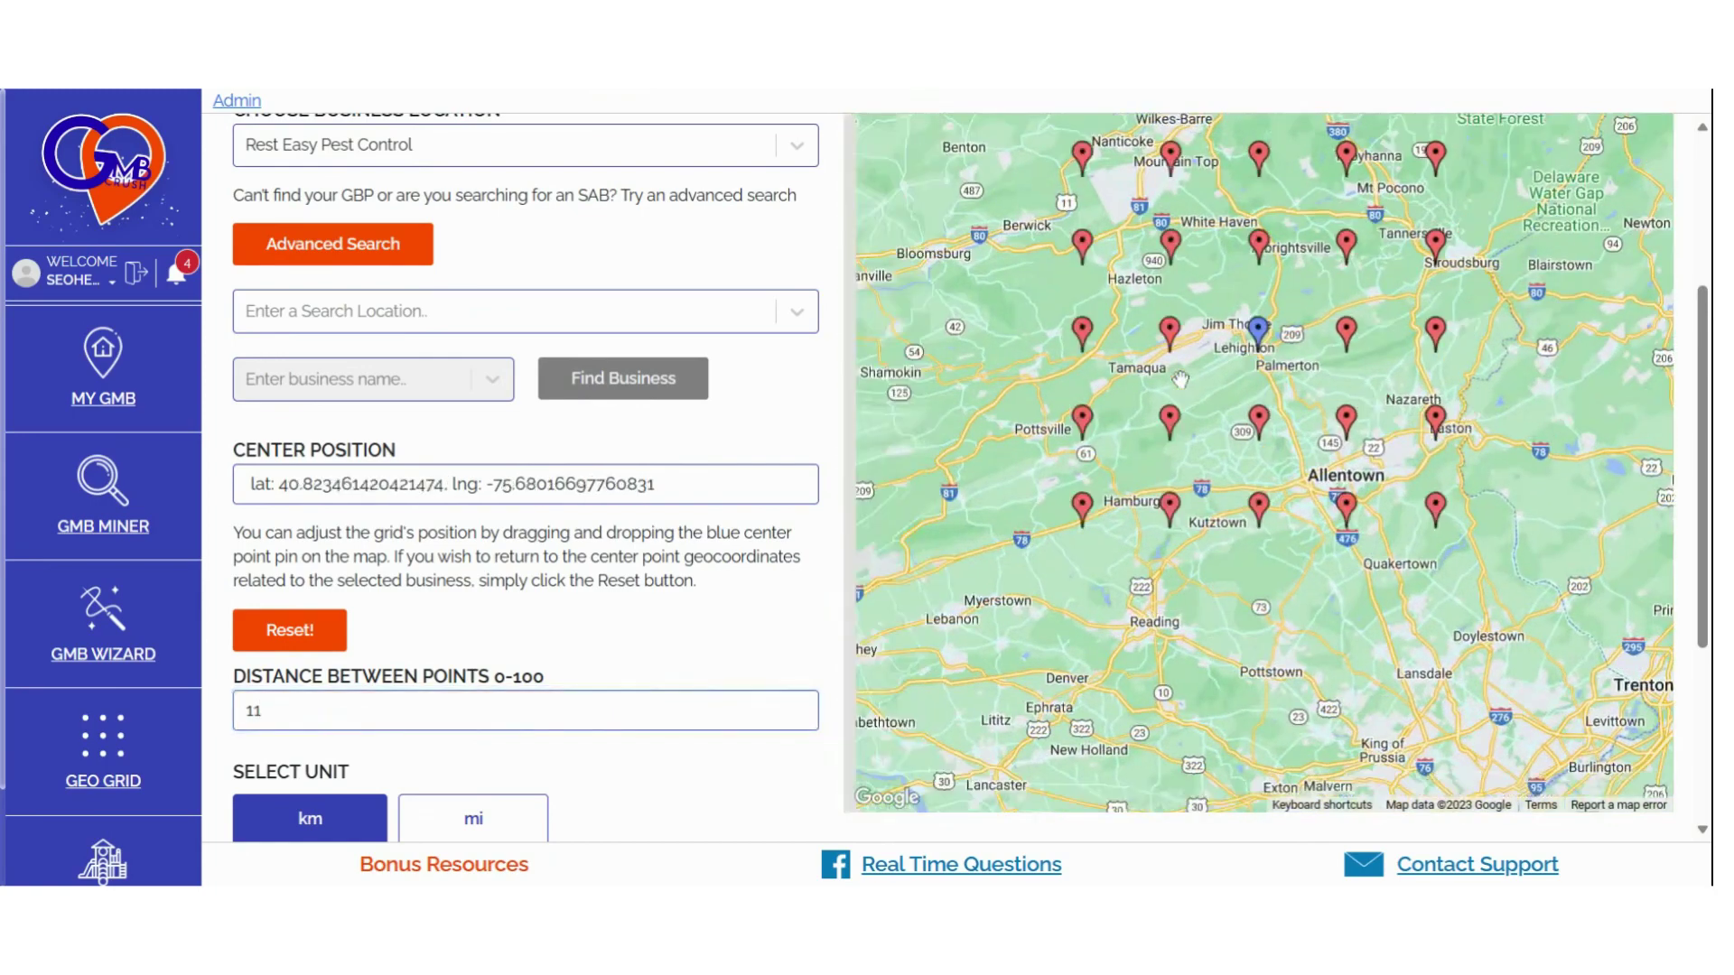
left_click_drag(1086, 455, 1080, 506)
- Switch the grid spacing unit to miles and try distances of 2 and 5
left_click(255, 710)
key("BackSpace")
key("BackSpace")
type("0")
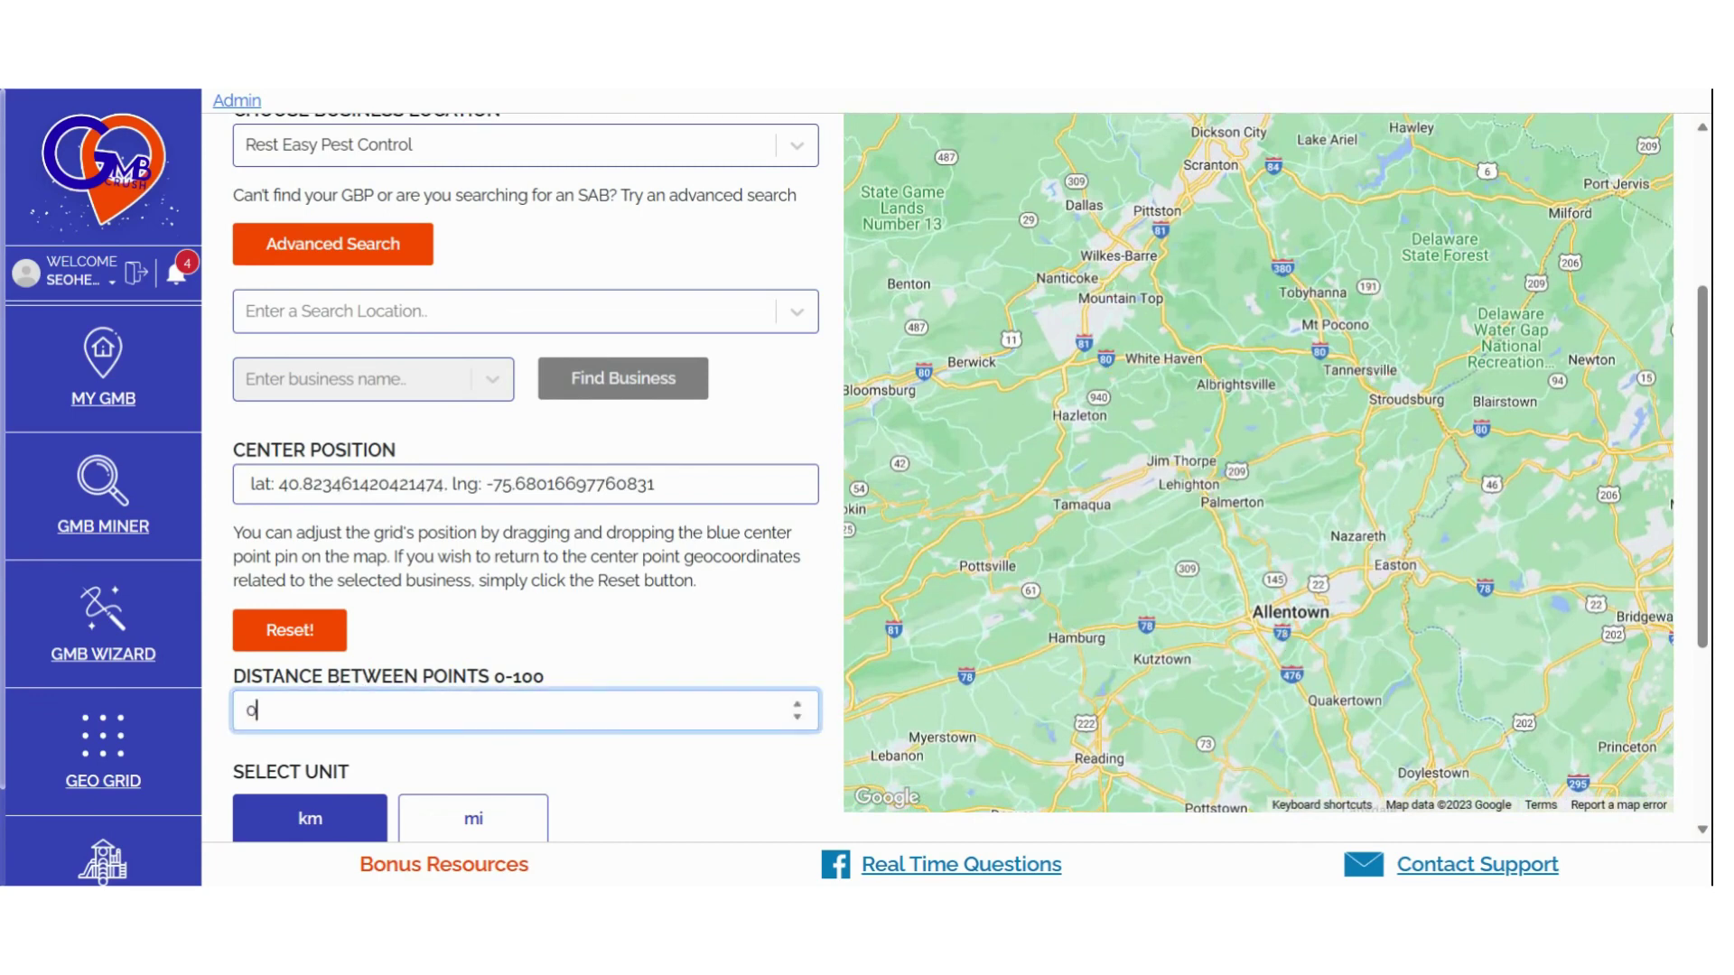
type("8")
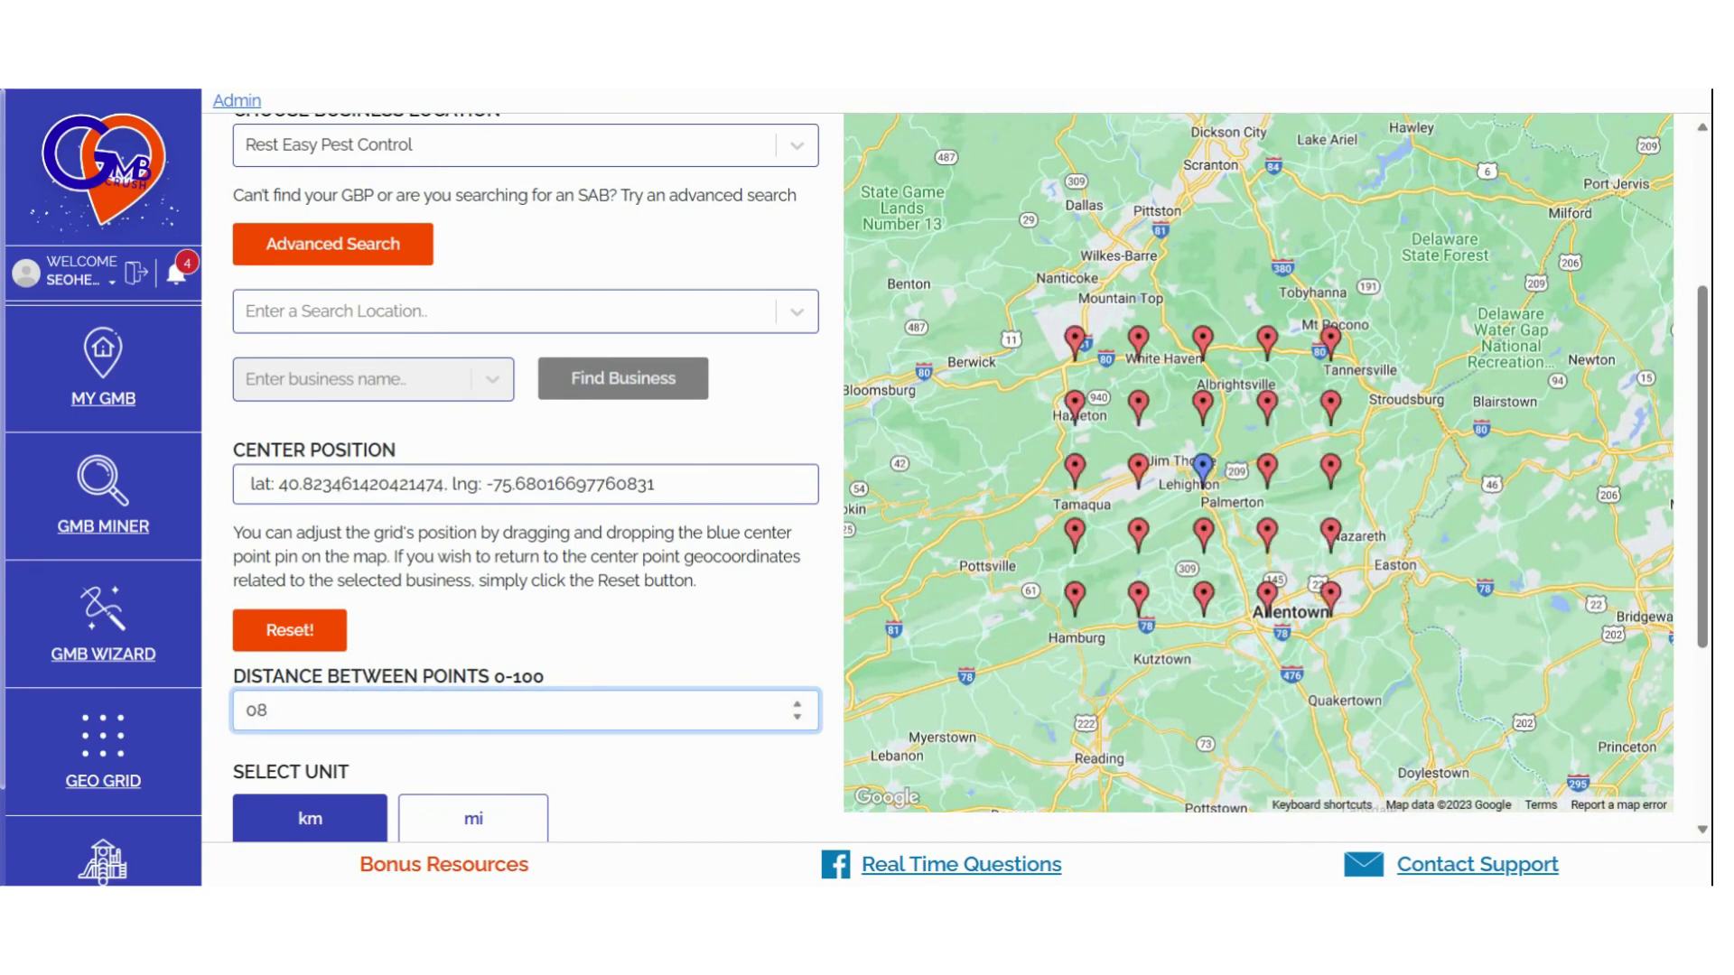
key("BackSpace")
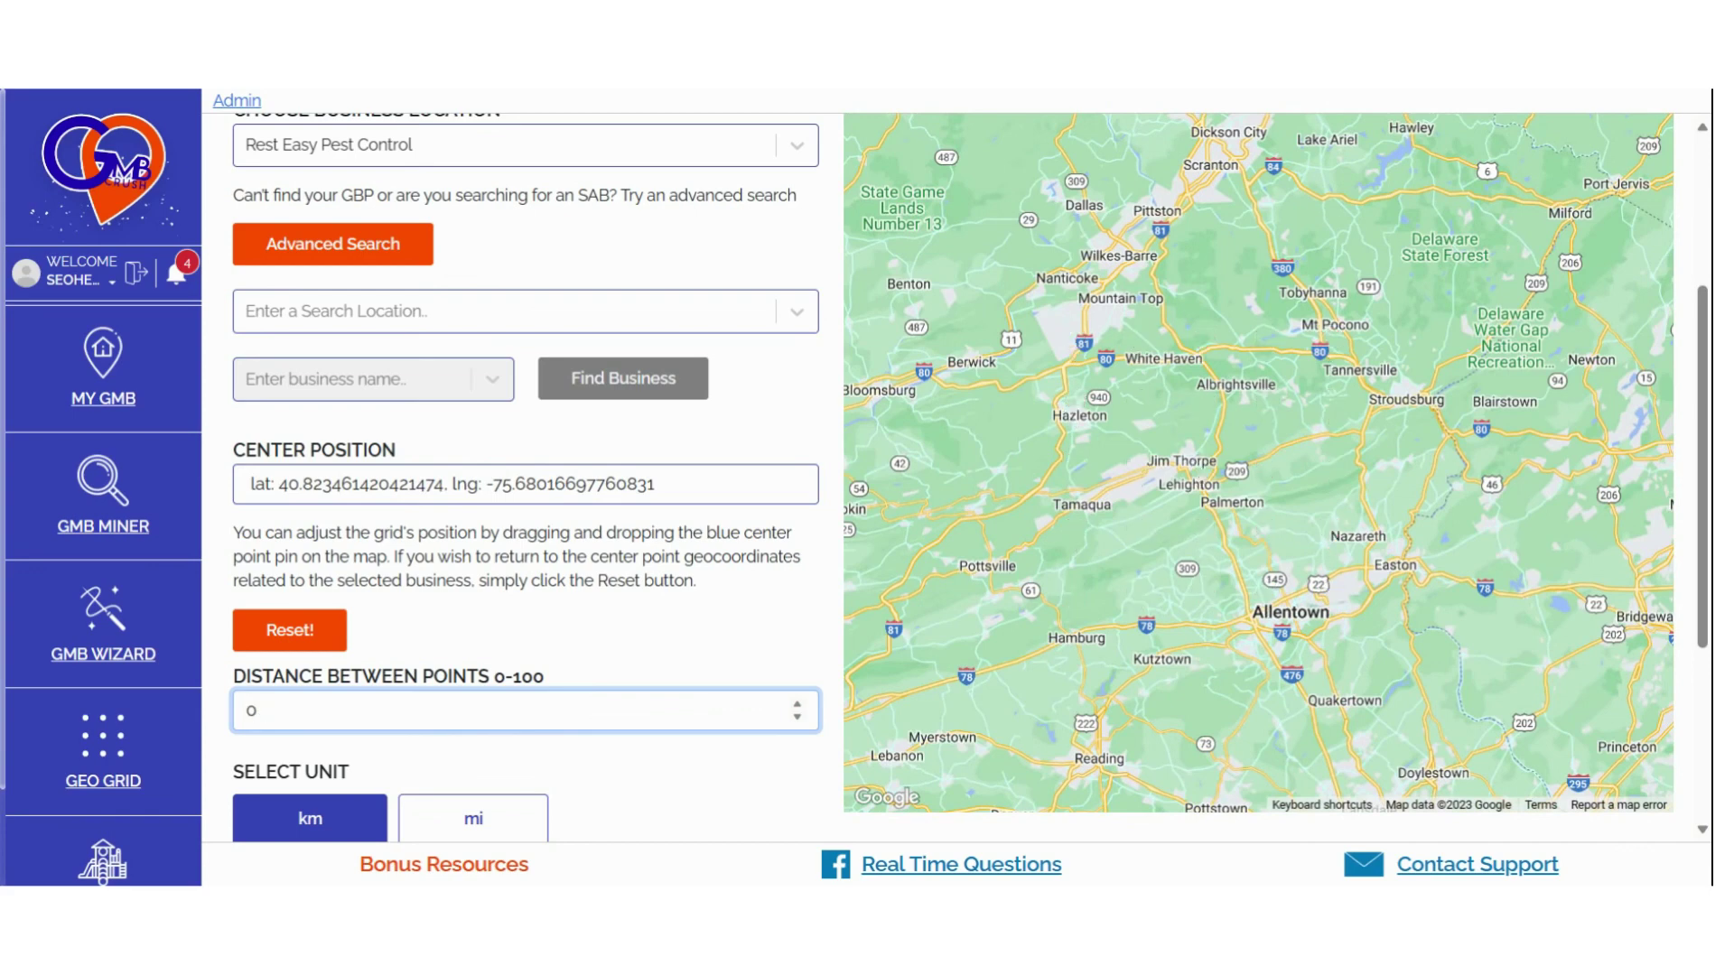
key("BackSpace")
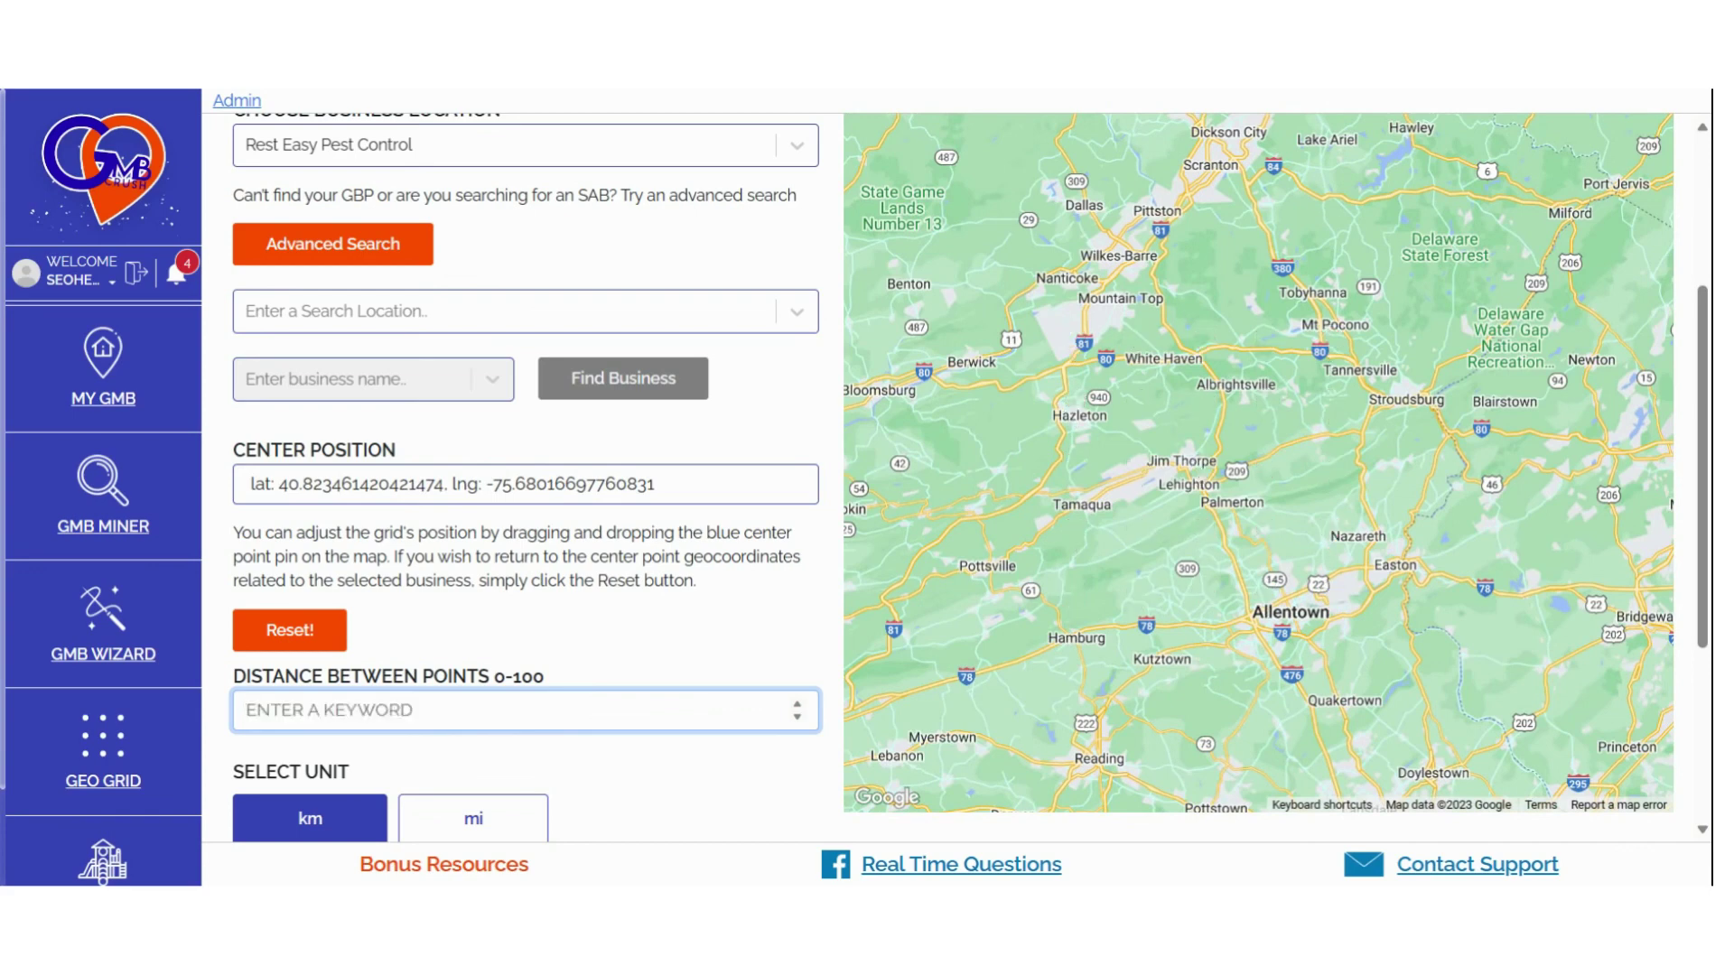
left_click(446, 812)
left_click(416, 710)
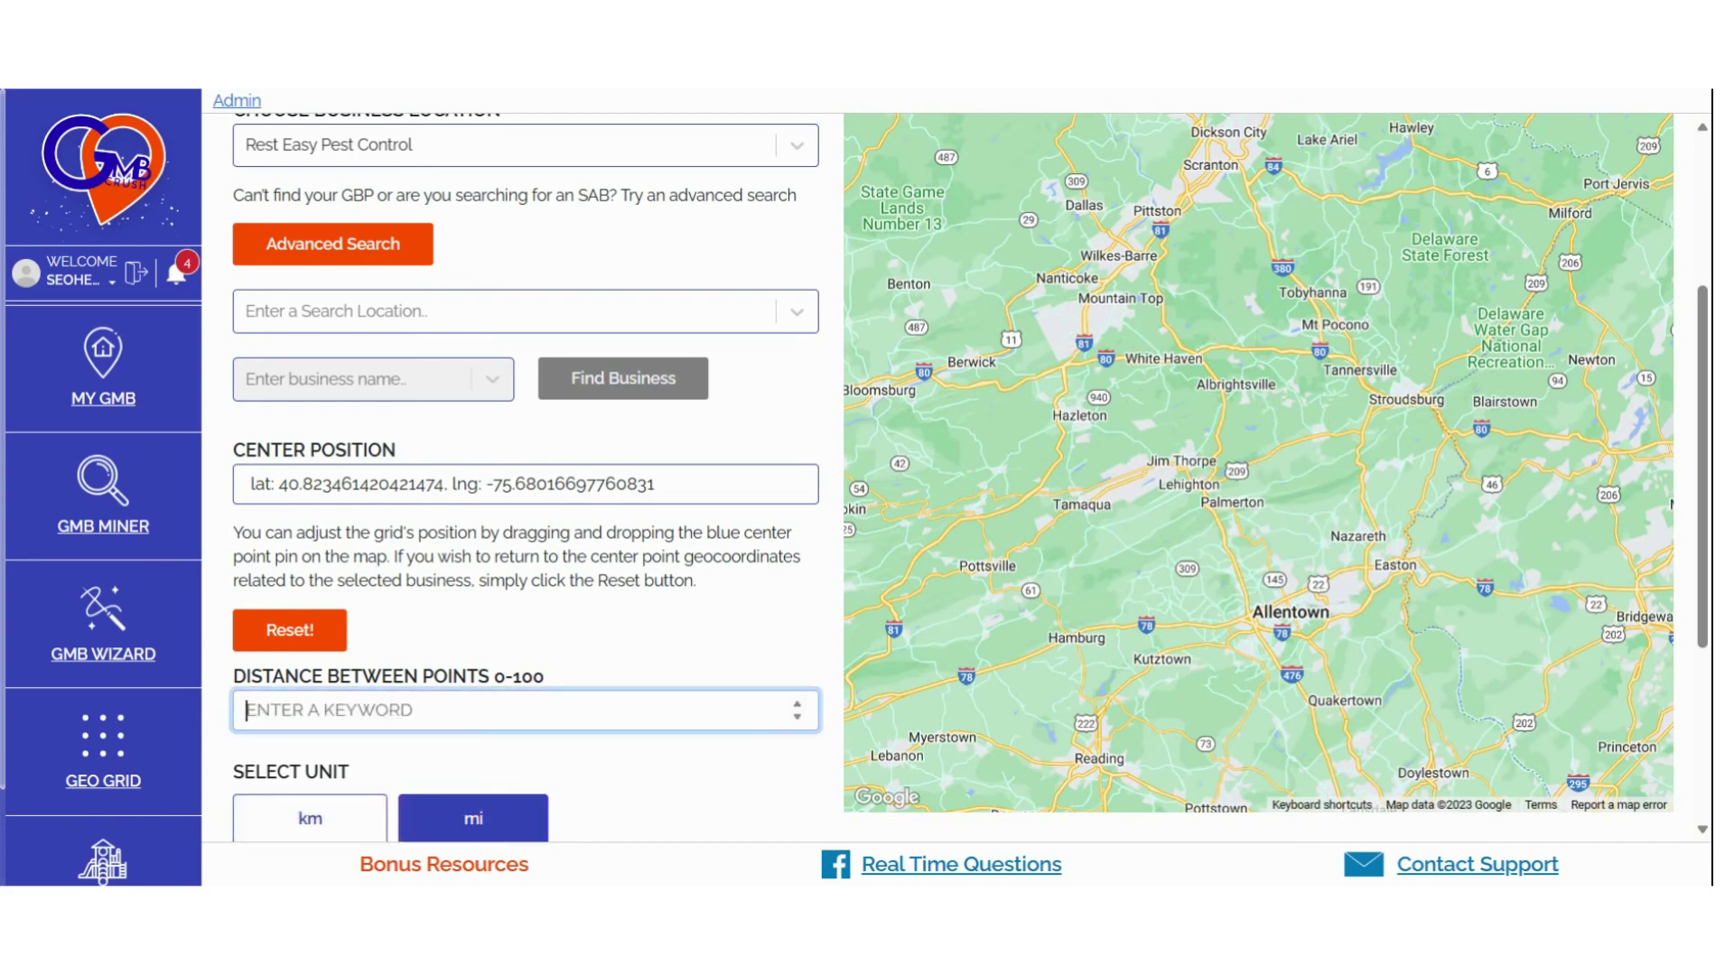
type("2")
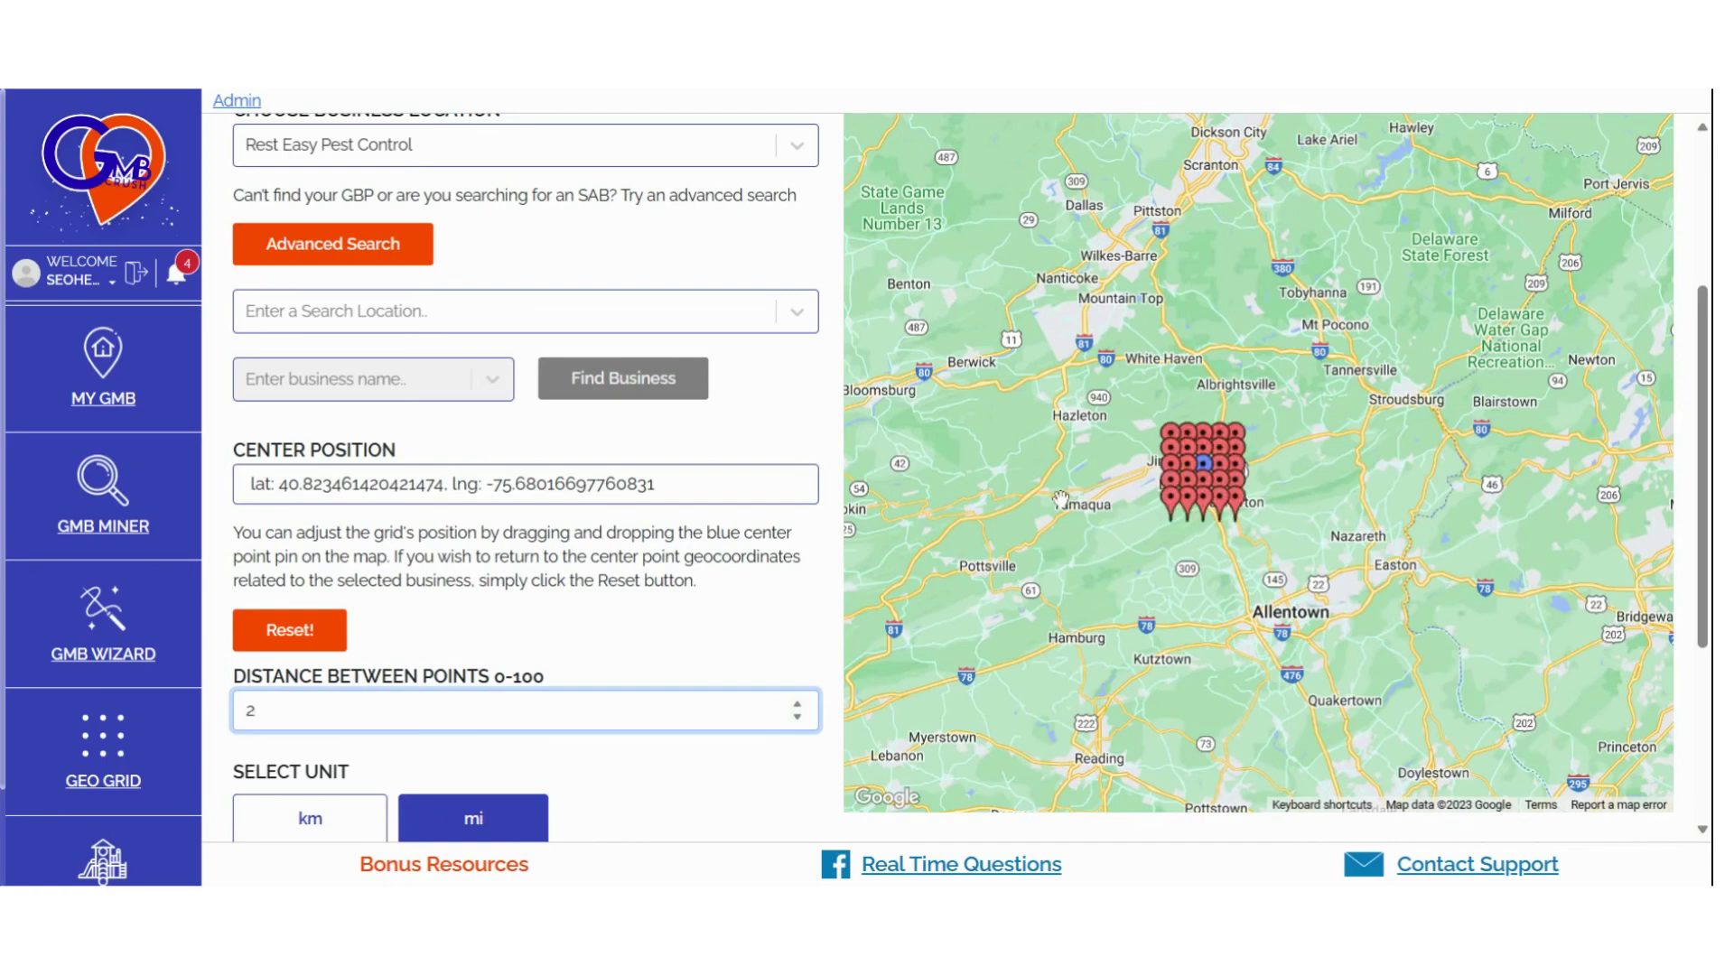
left_click_drag(1201, 479, 1083, 506)
left_click(255, 710)
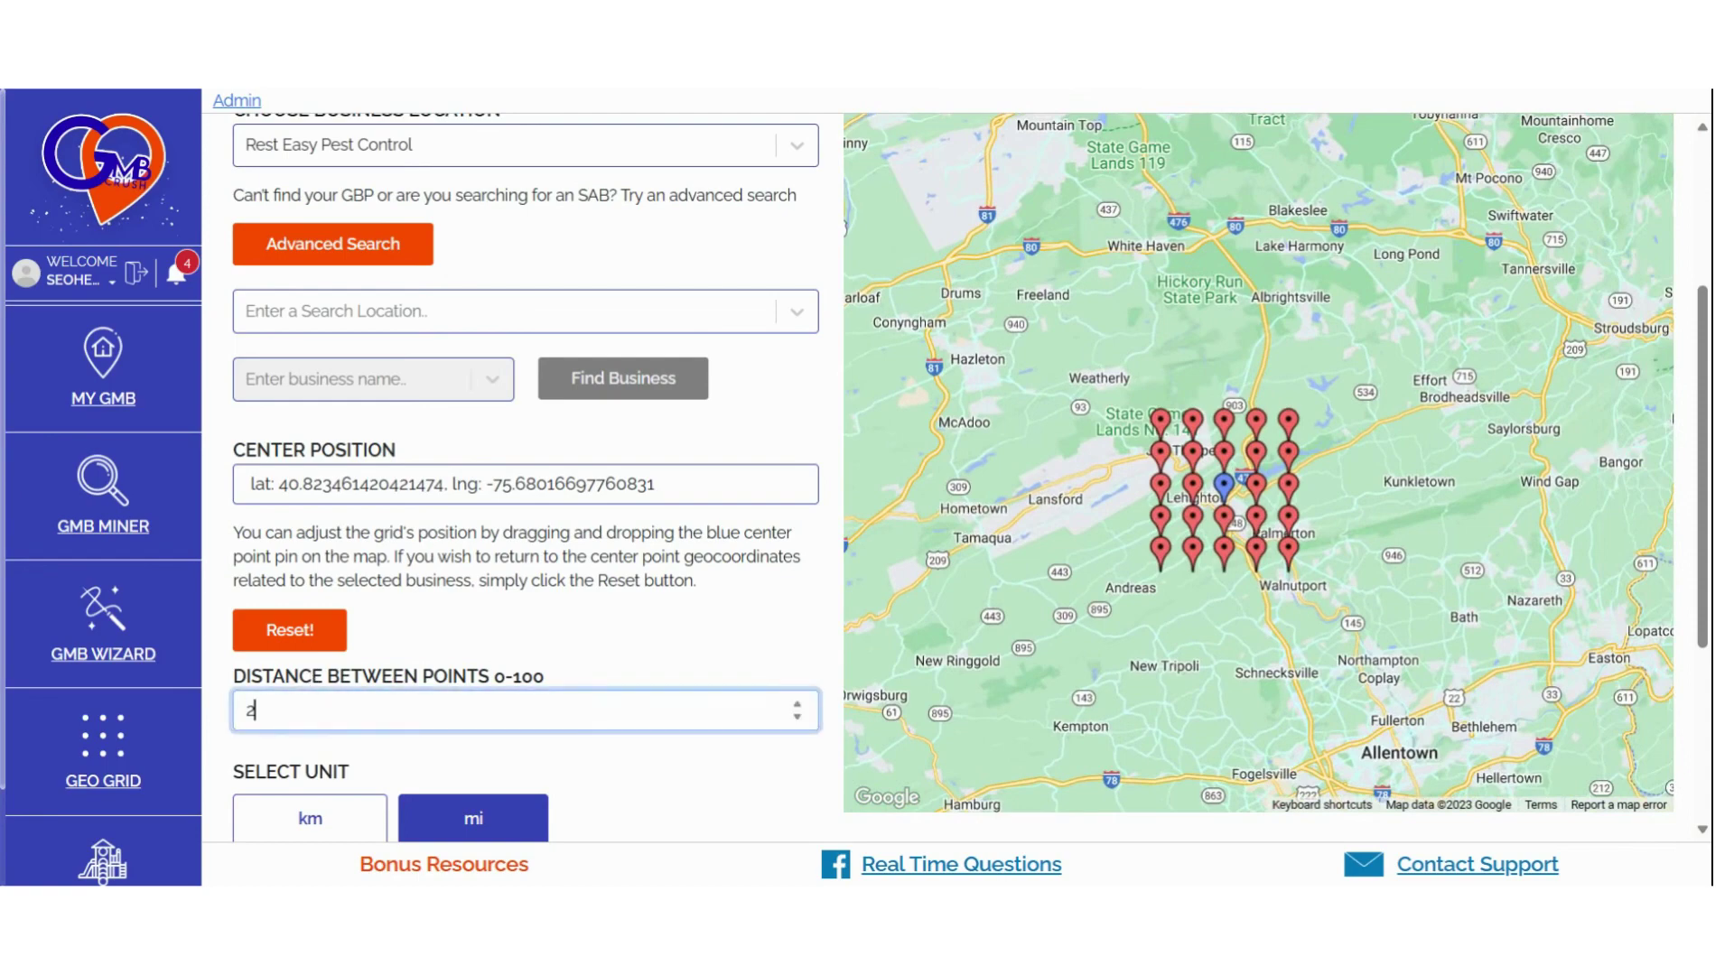
key("BackSpace")
type("5")
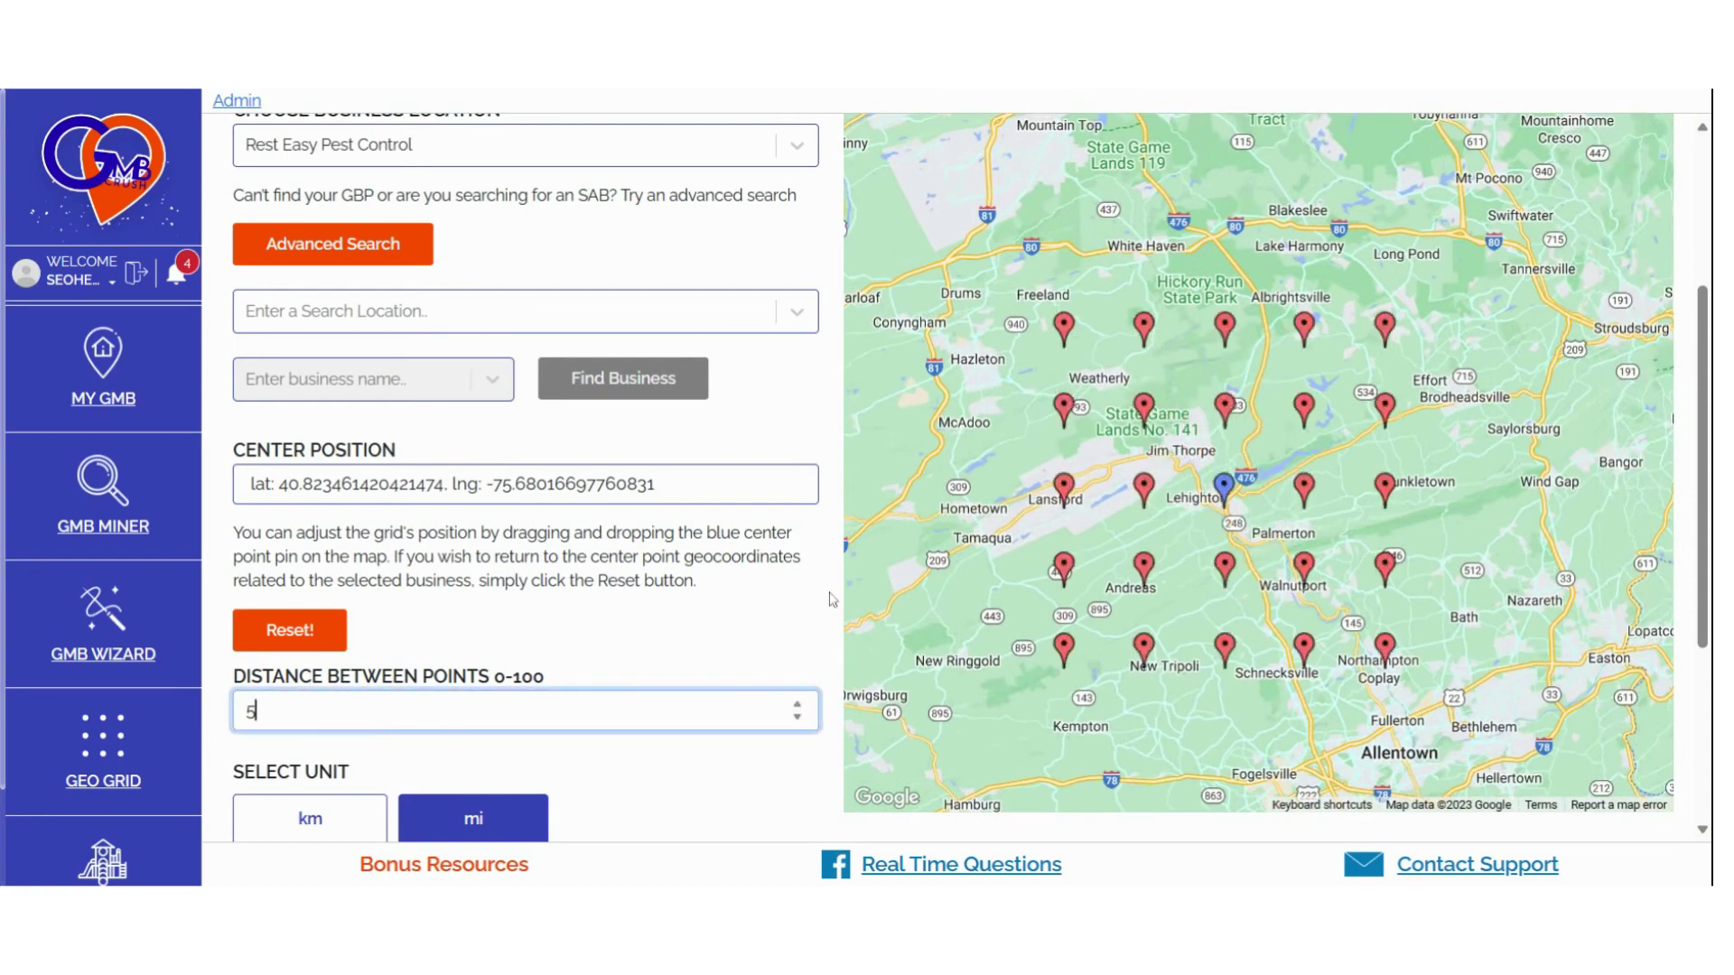
- Set the distance between points to 30 mi and commit the value
scroll(948, 582, "down", 4)
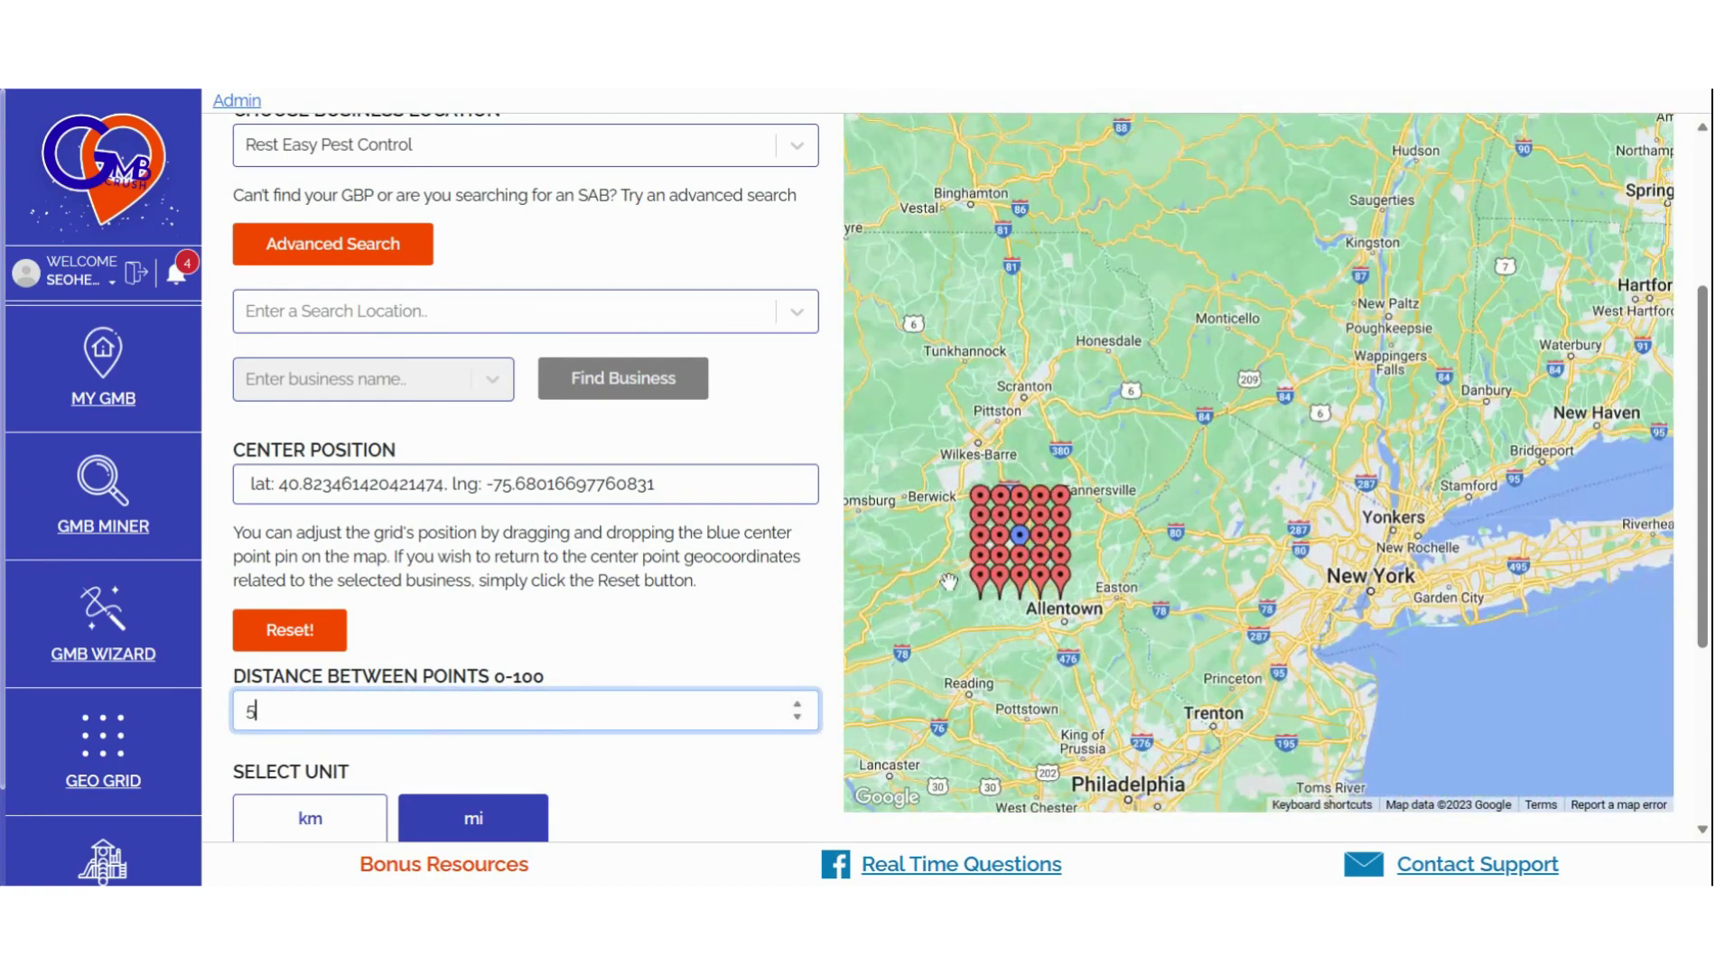
left_click_drag(949, 582, 1010, 591)
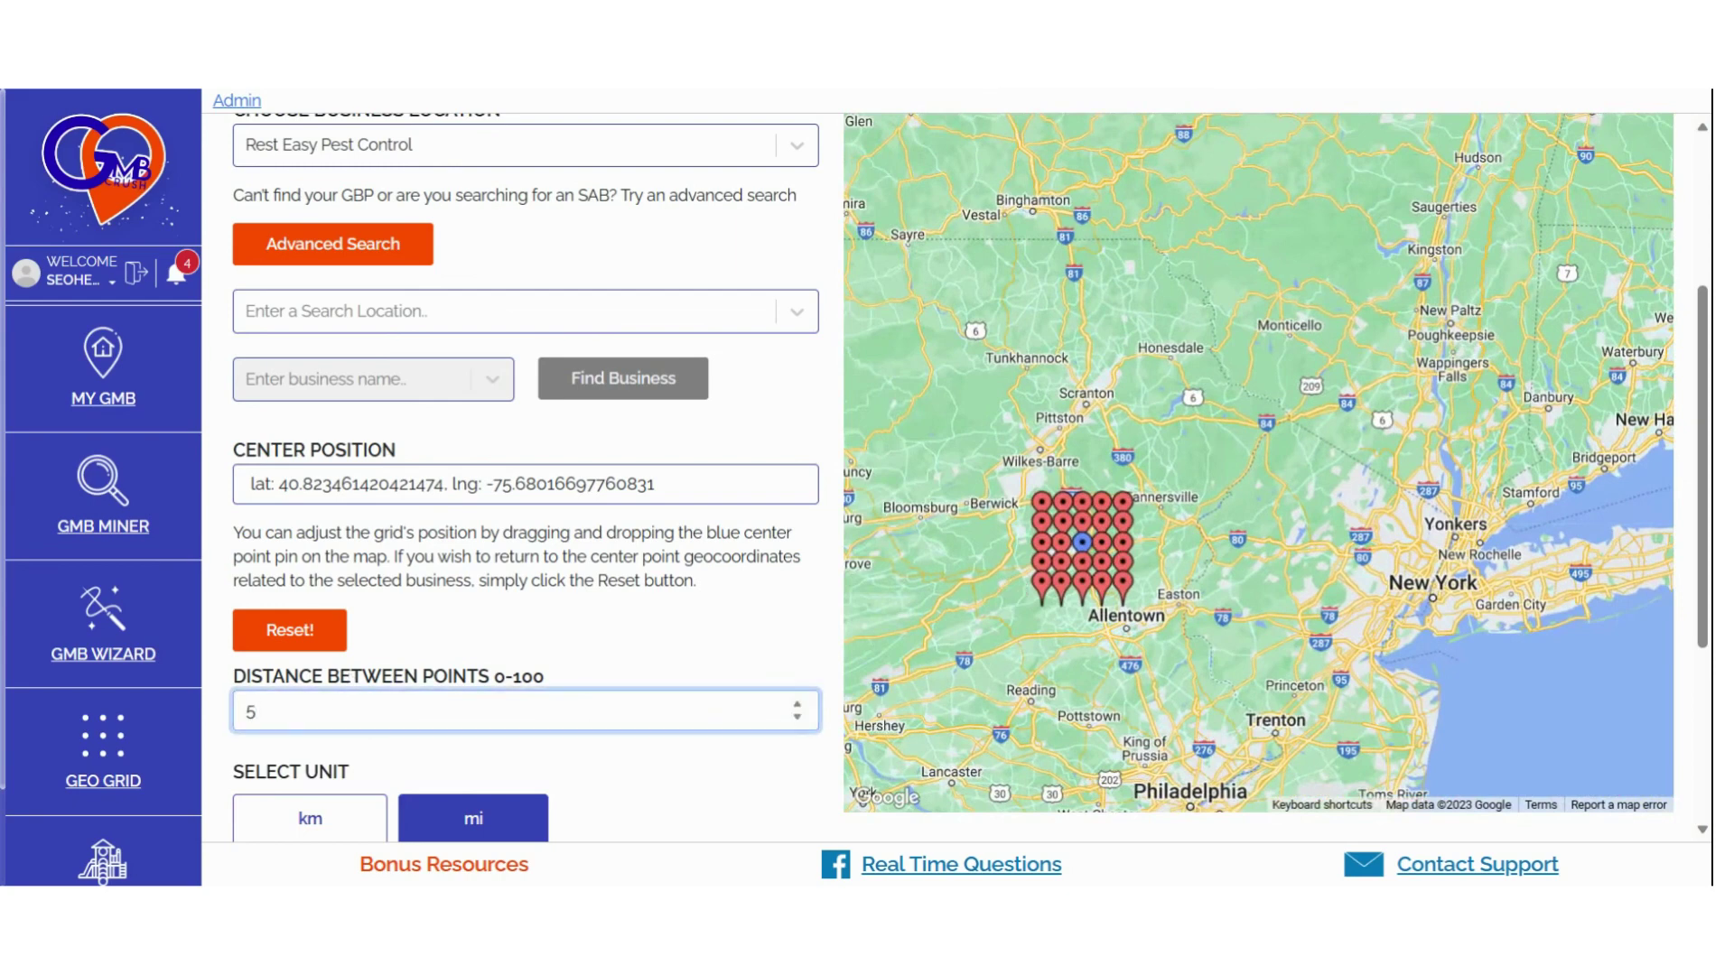
key("BackSpace")
type("10")
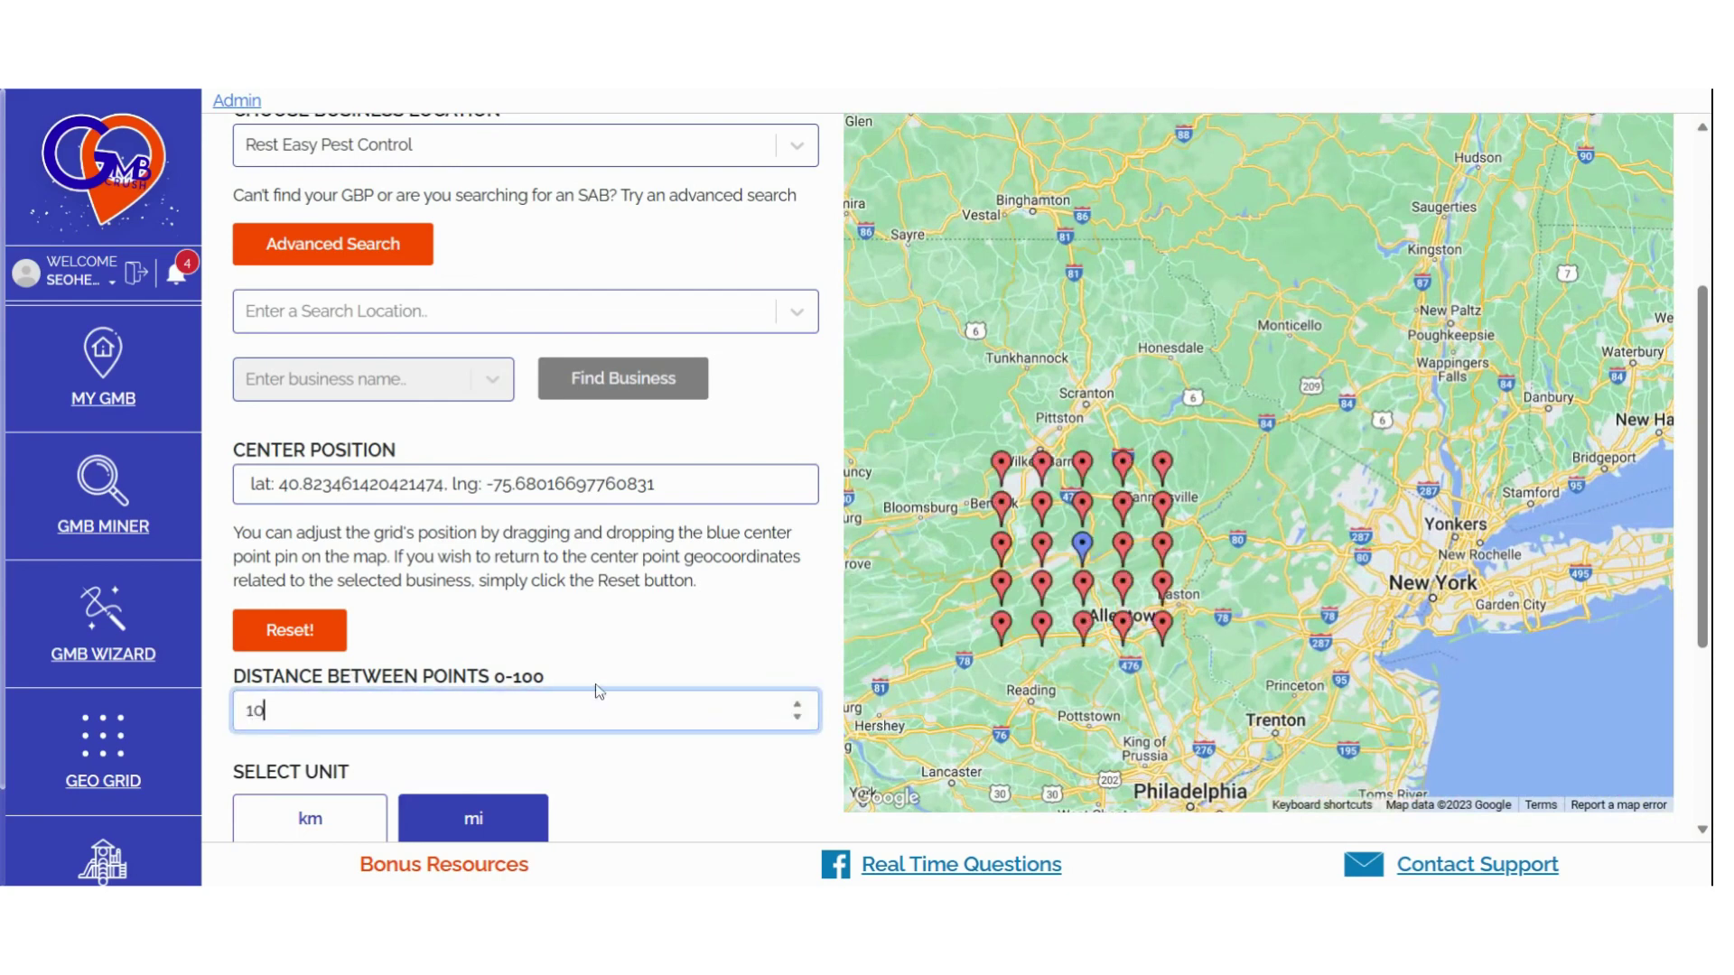
left_click_drag(914, 637, 1063, 503)
left_click(264, 711)
key("BackSpace")
key("BackSpace")
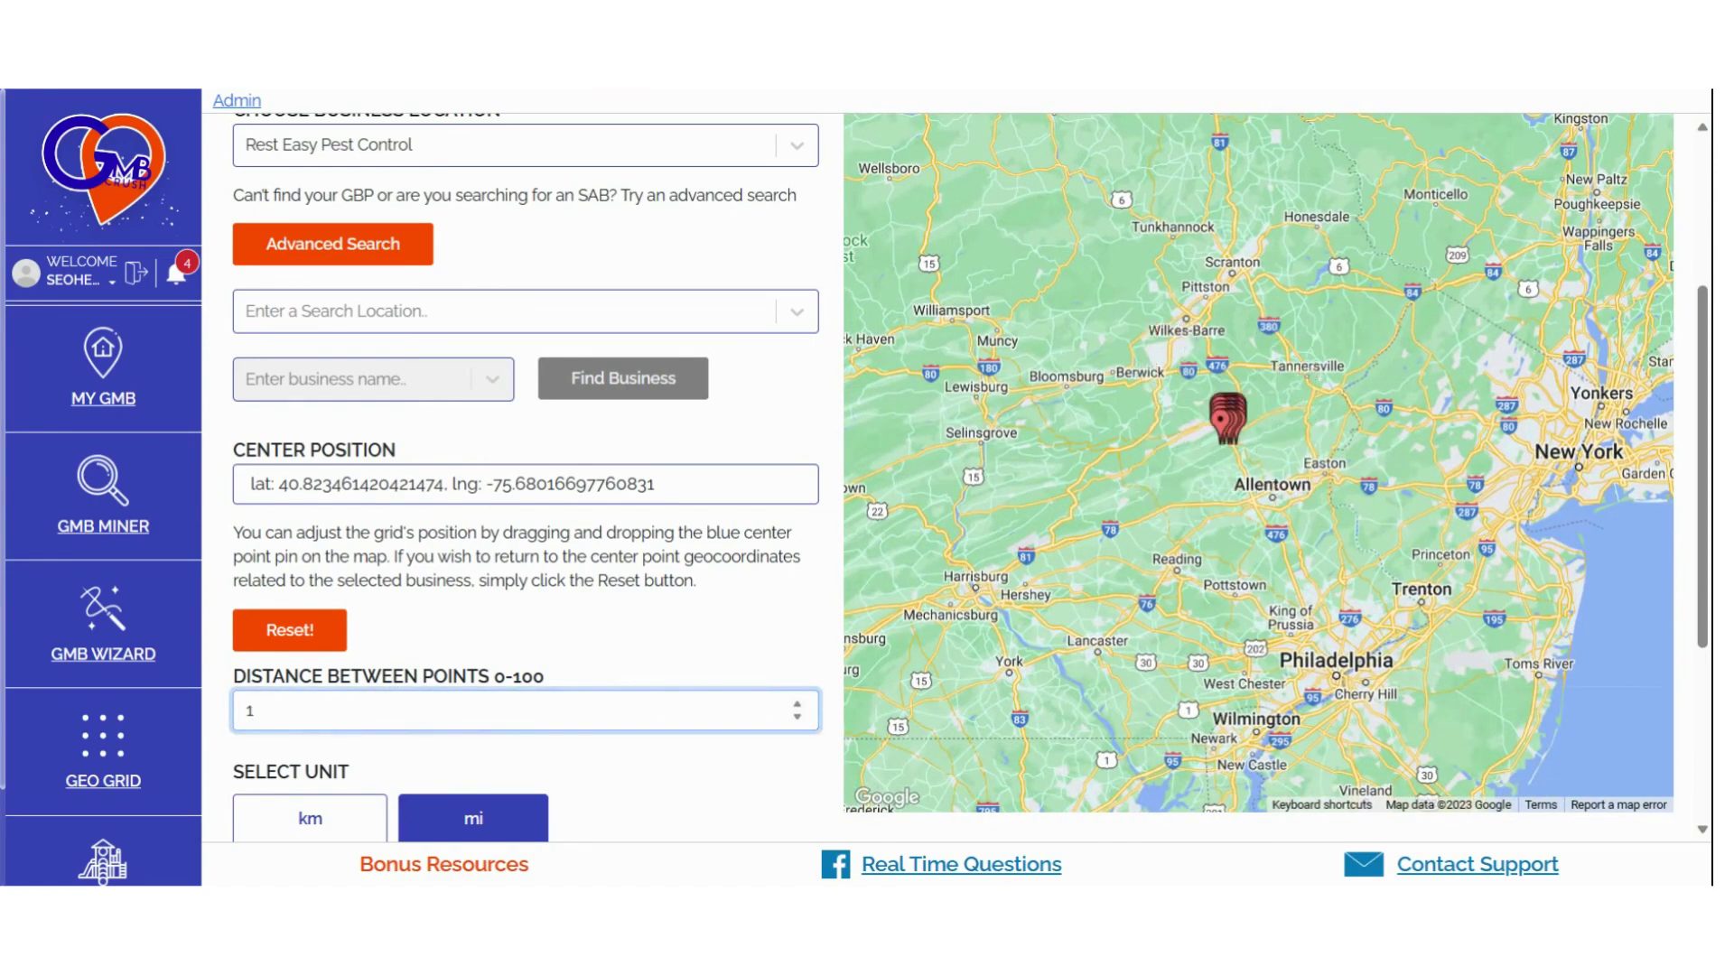
type("30")
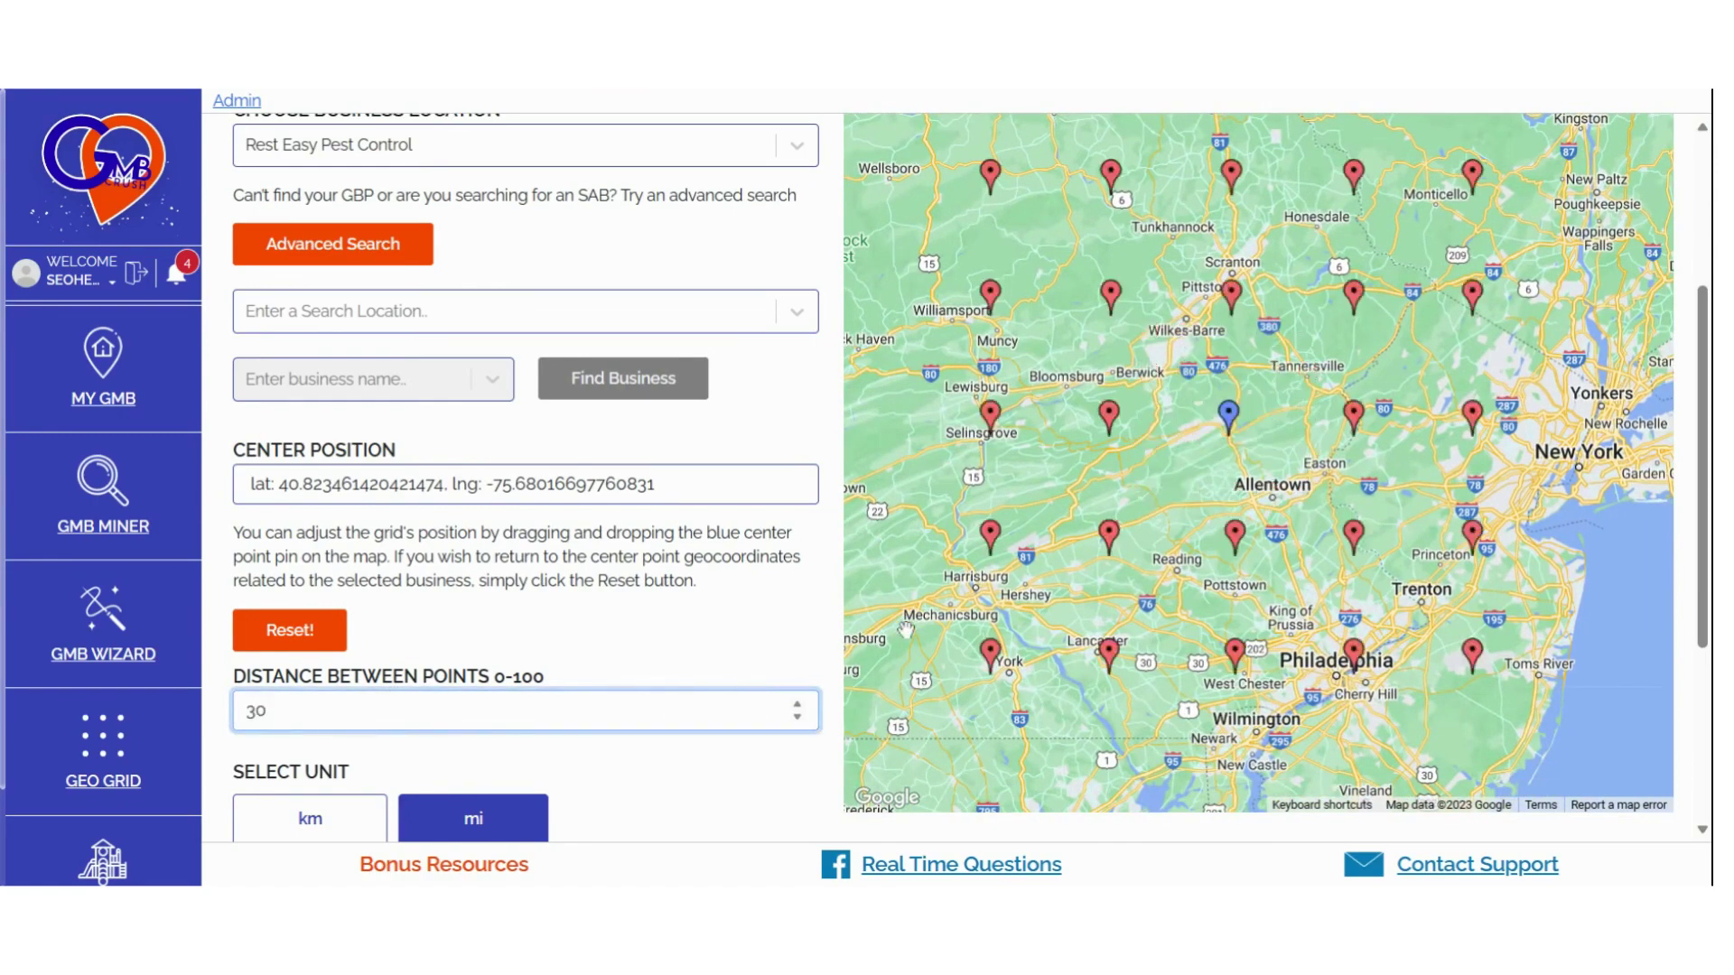
scroll(903, 629, "down", 1)
left_click(662, 782)
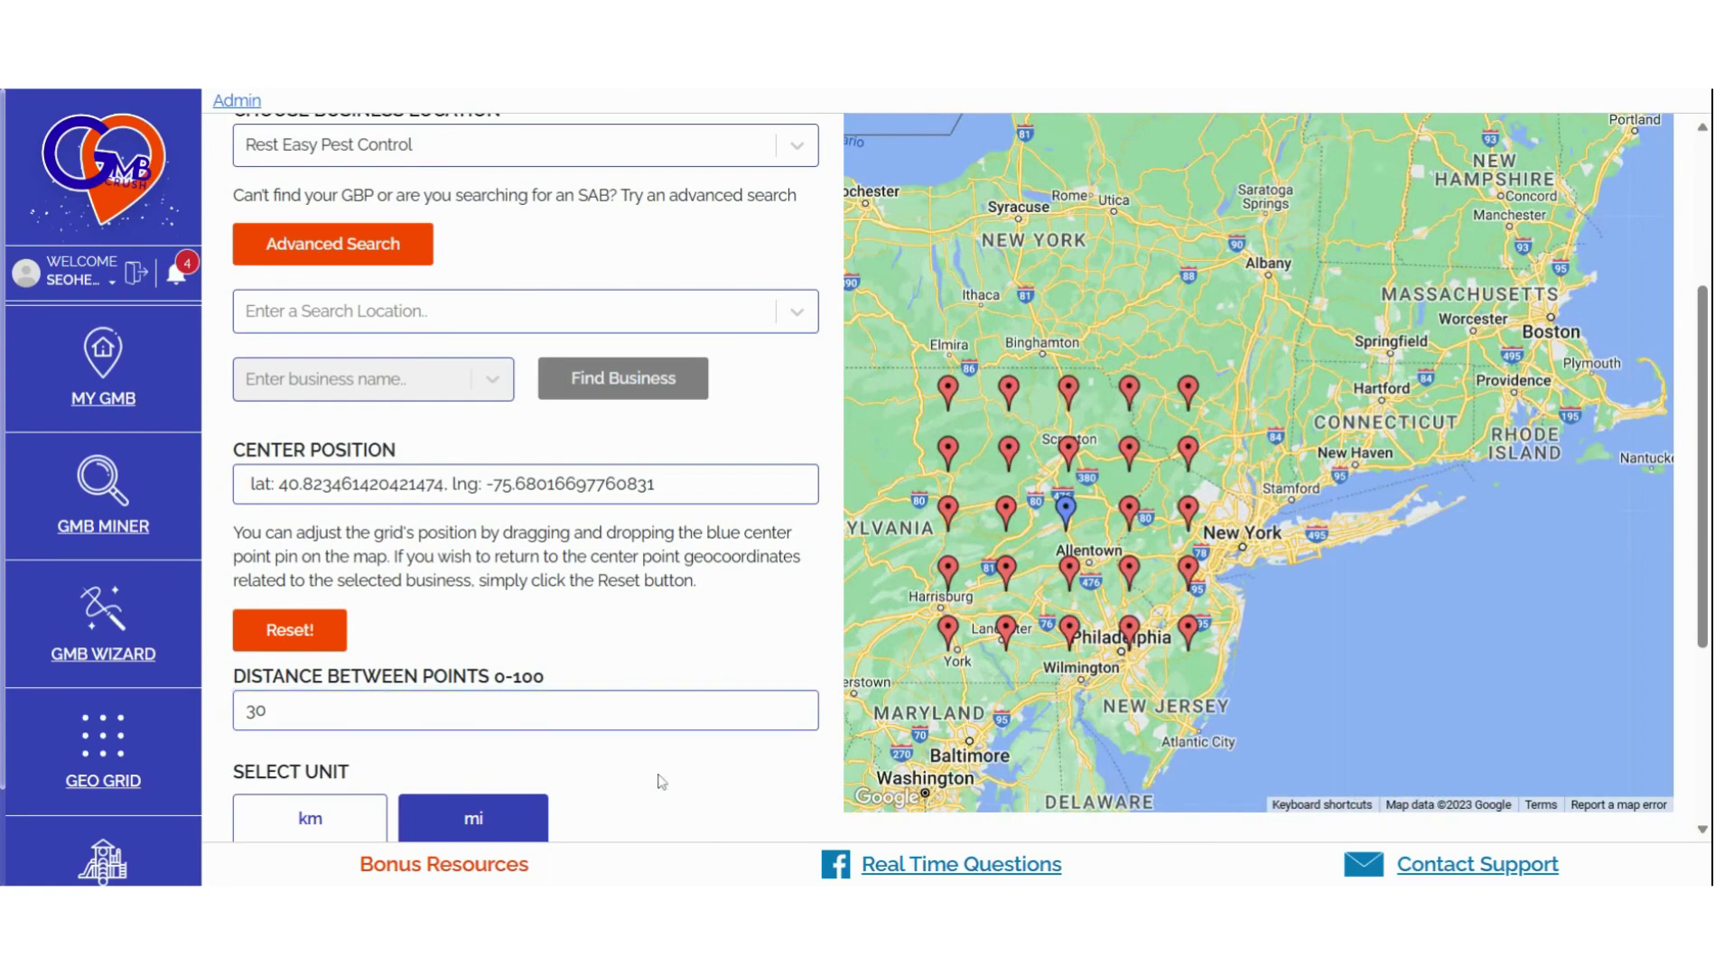
scroll(662, 782, "down", 3)
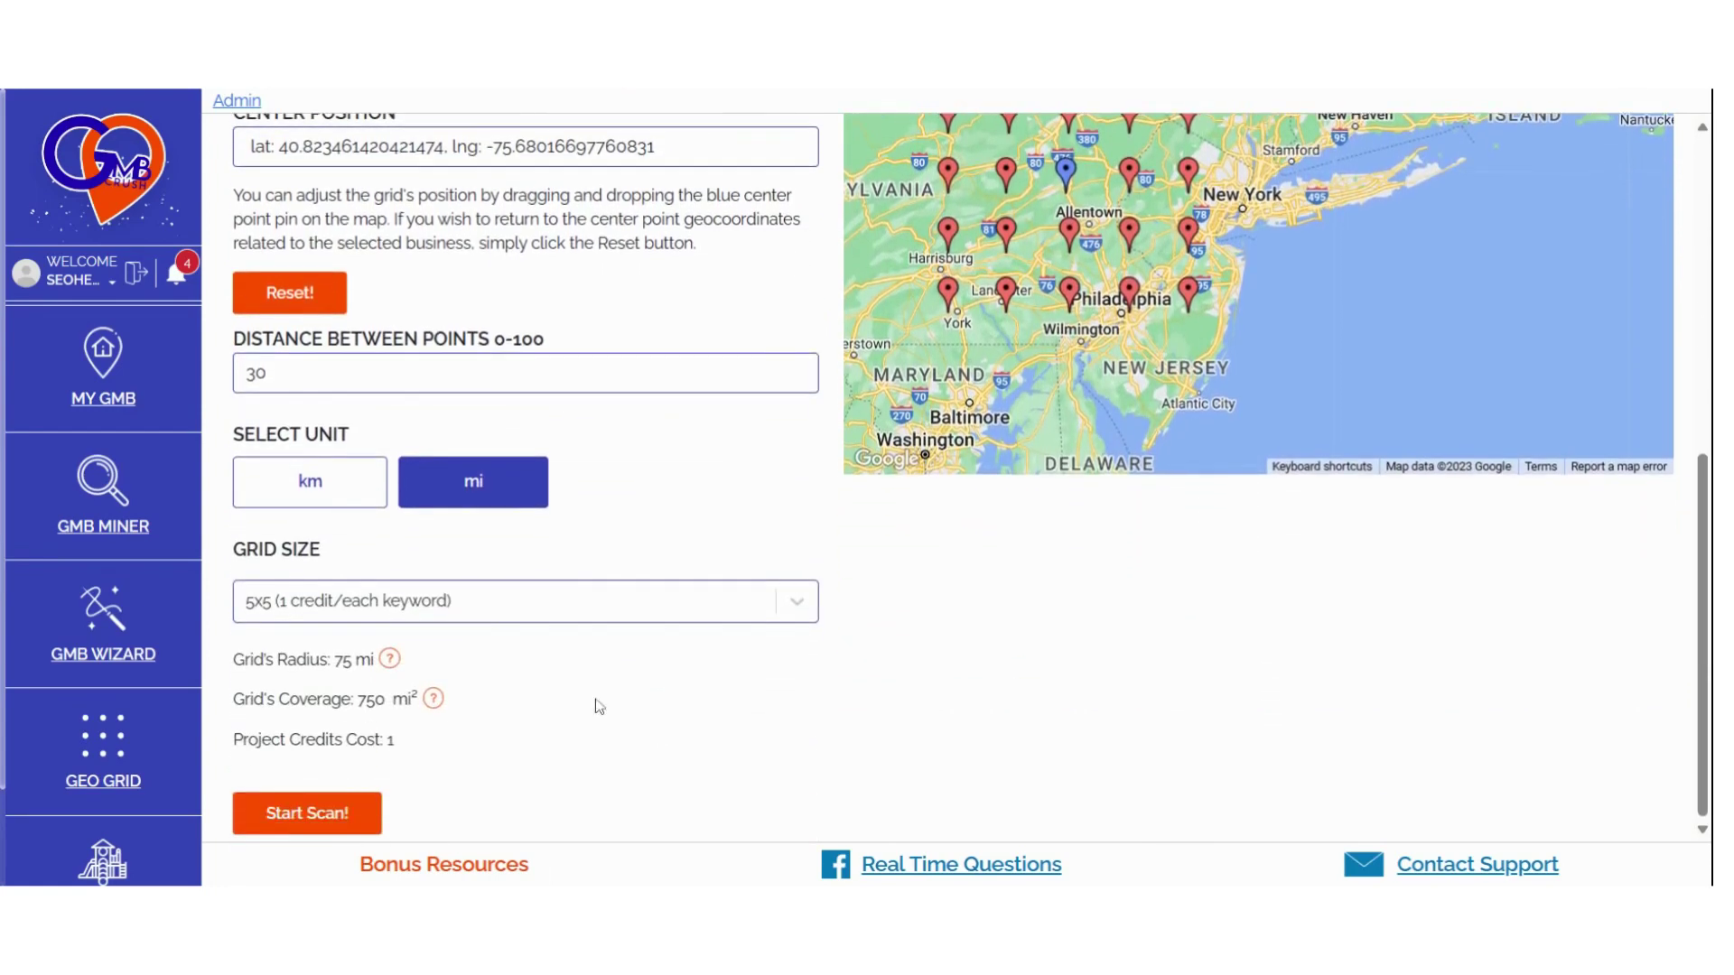
- Check the Radius and Coverage tooltips and the project credit cost, then open the Grid Size list
mouse_move(392, 661)
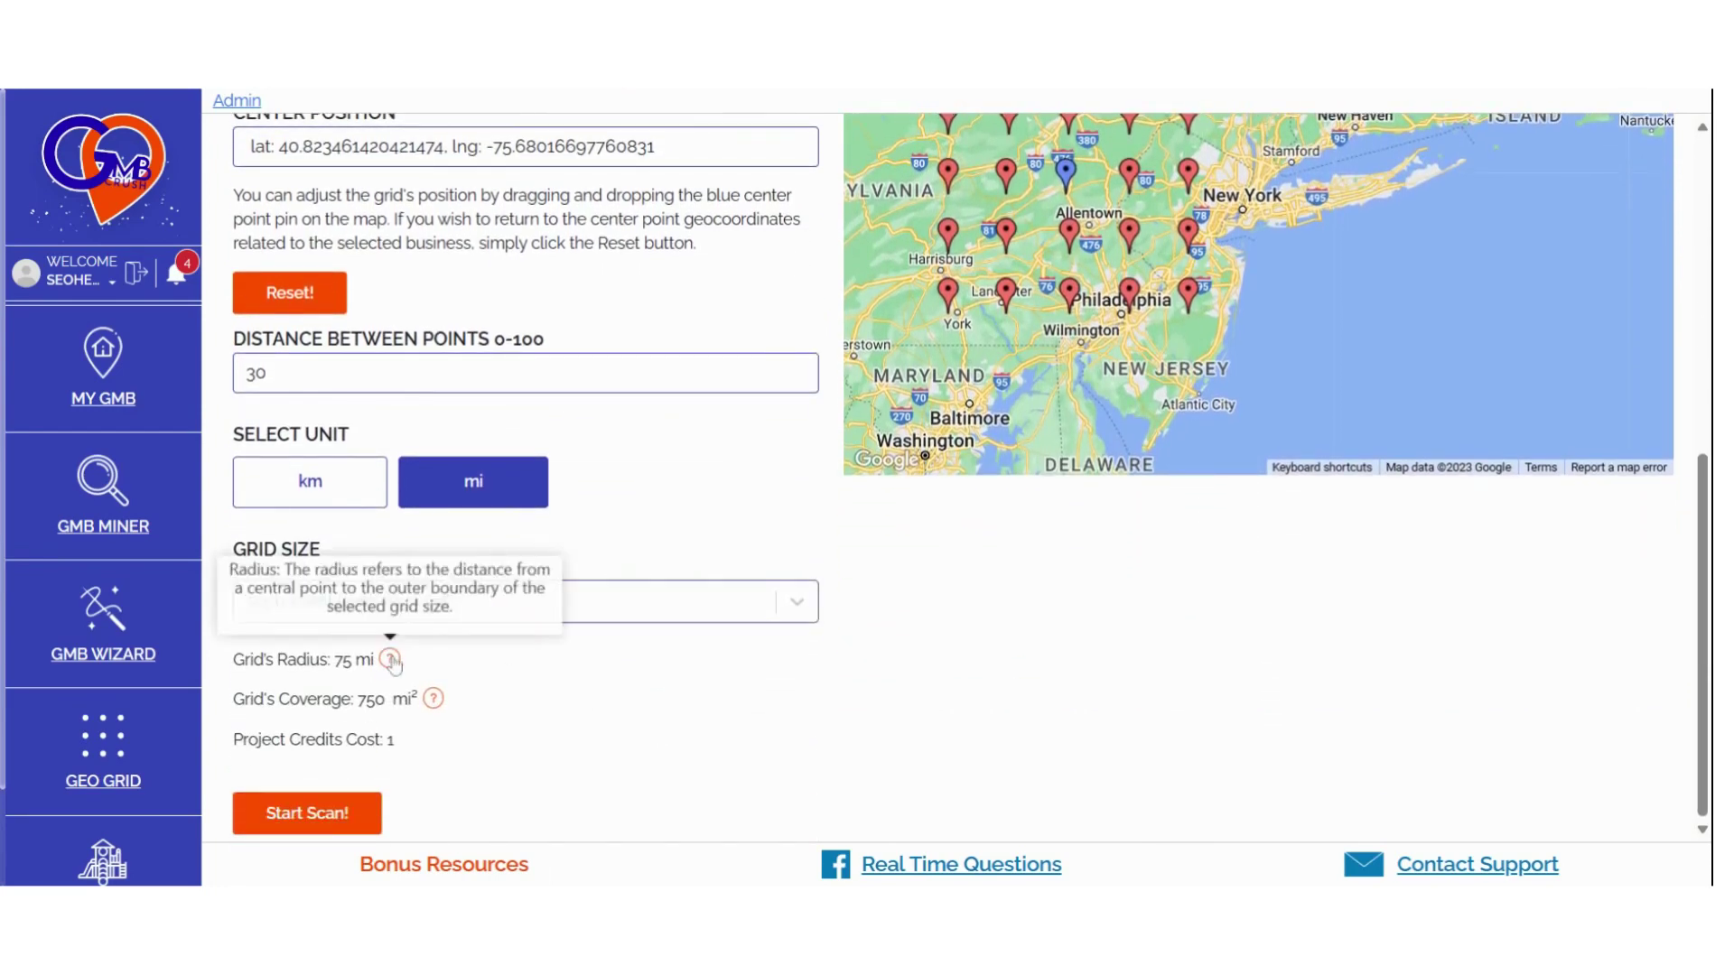
mouse_move(435, 702)
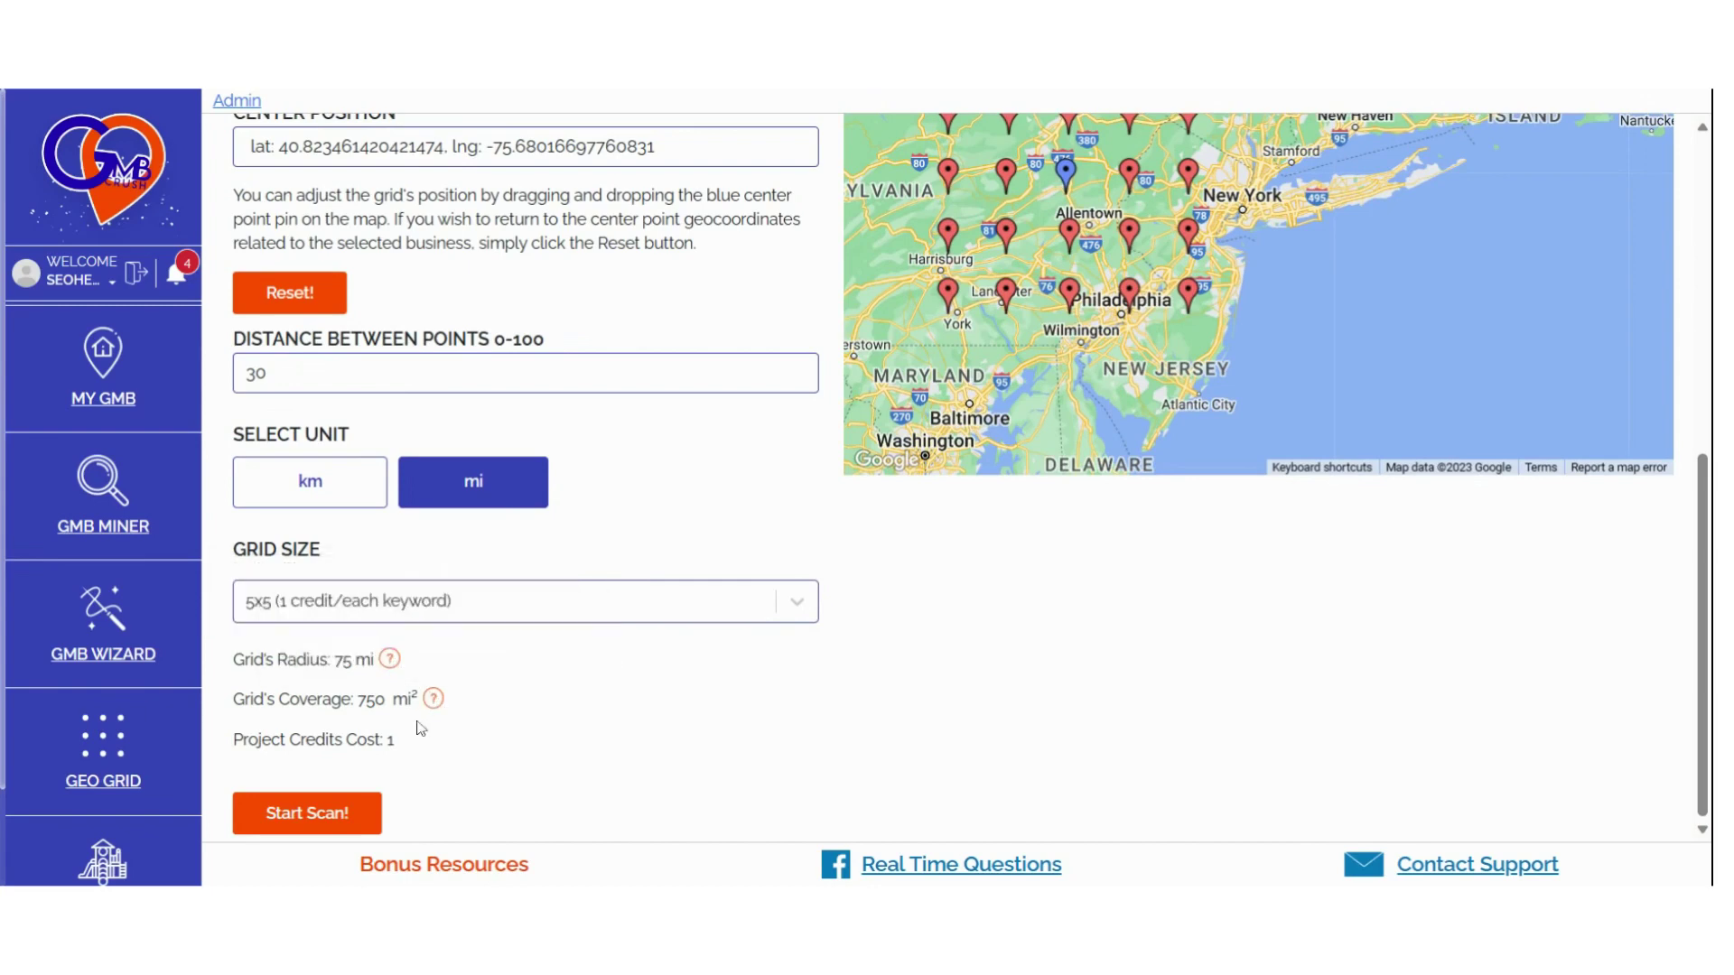
triple_click(314, 740)
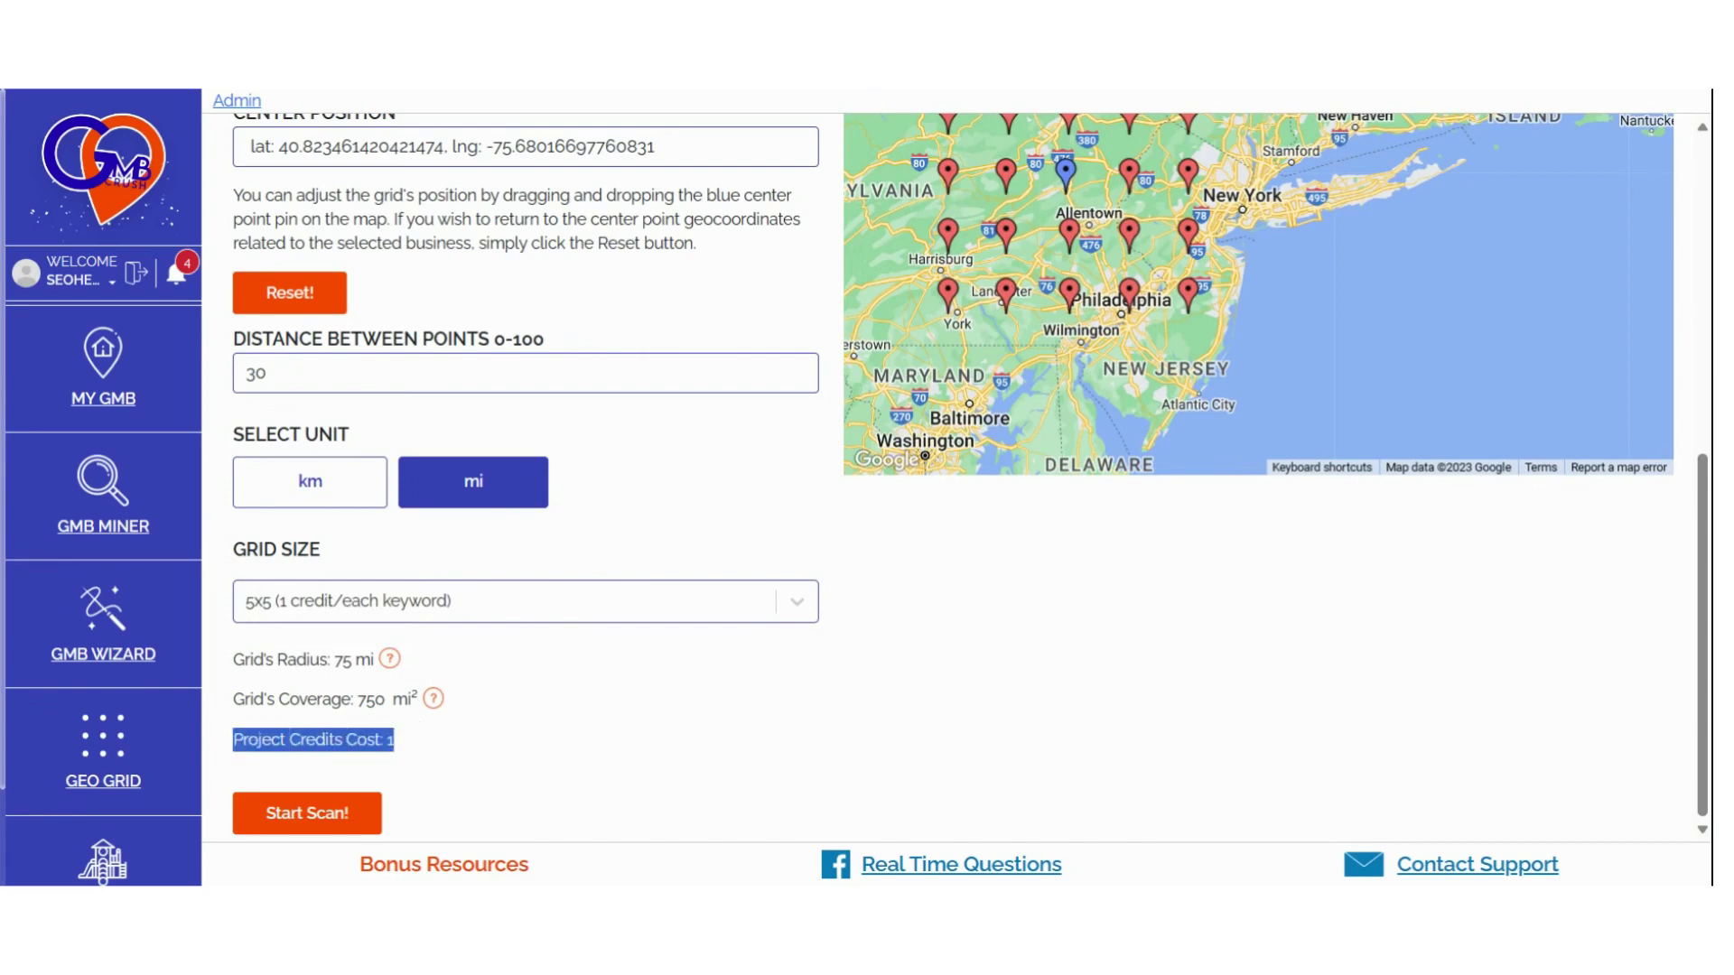
left_click(641, 748)
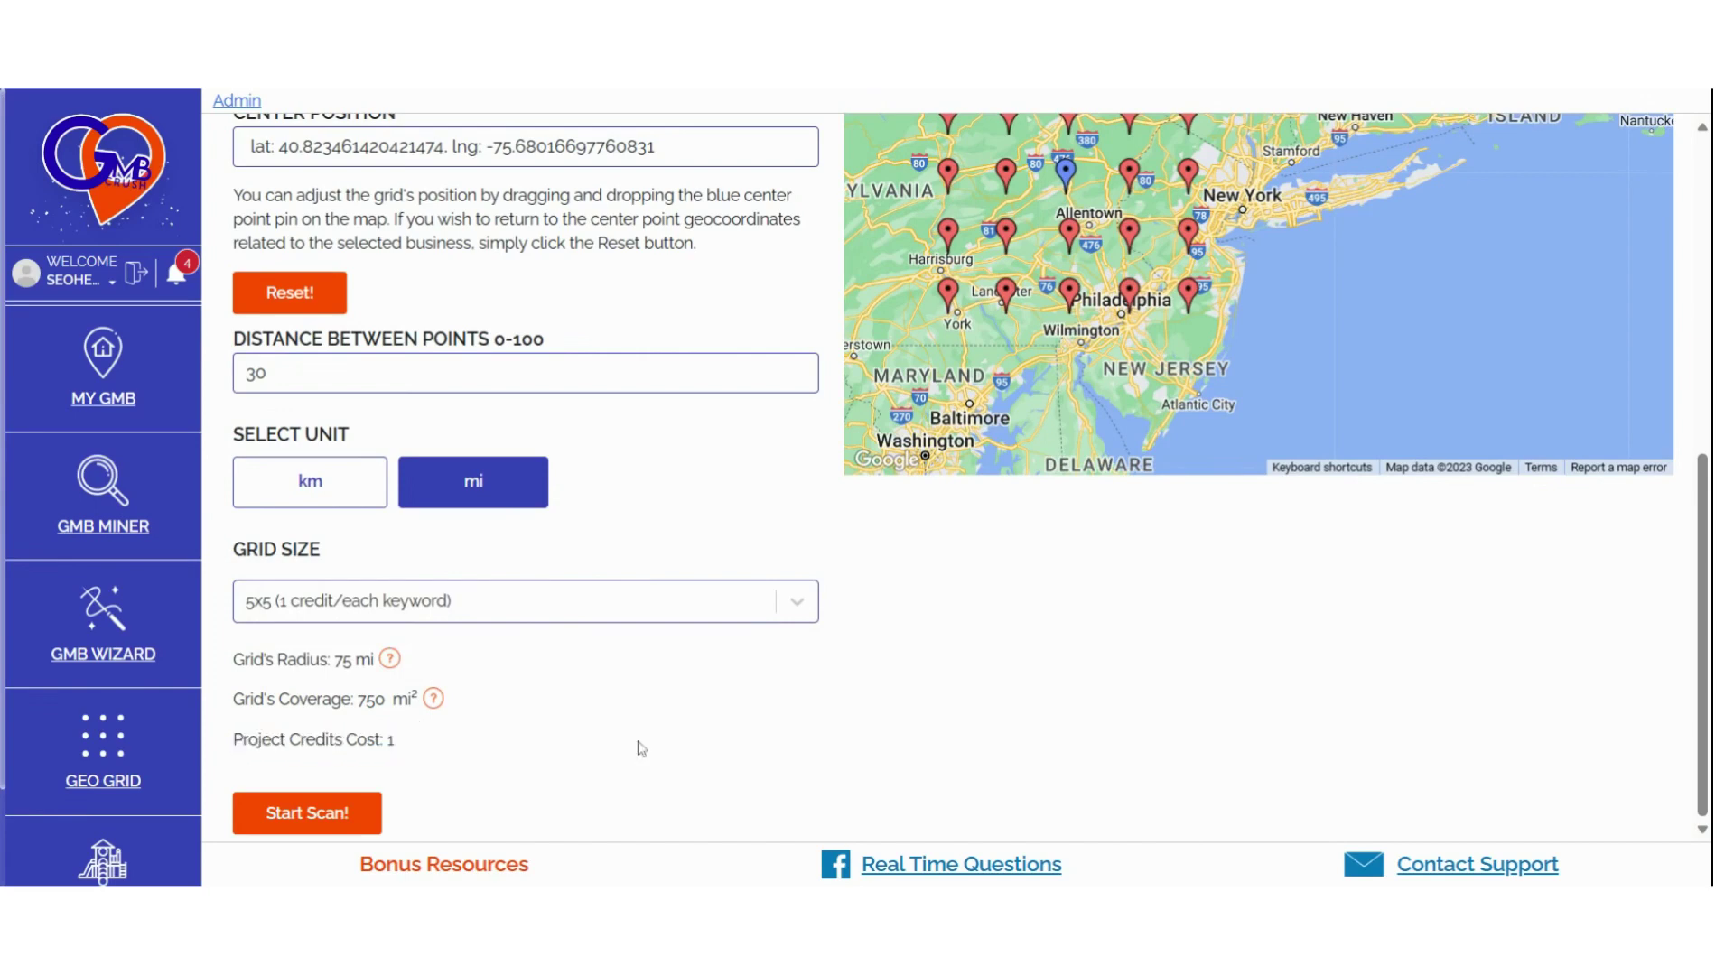
left_click(482, 613)
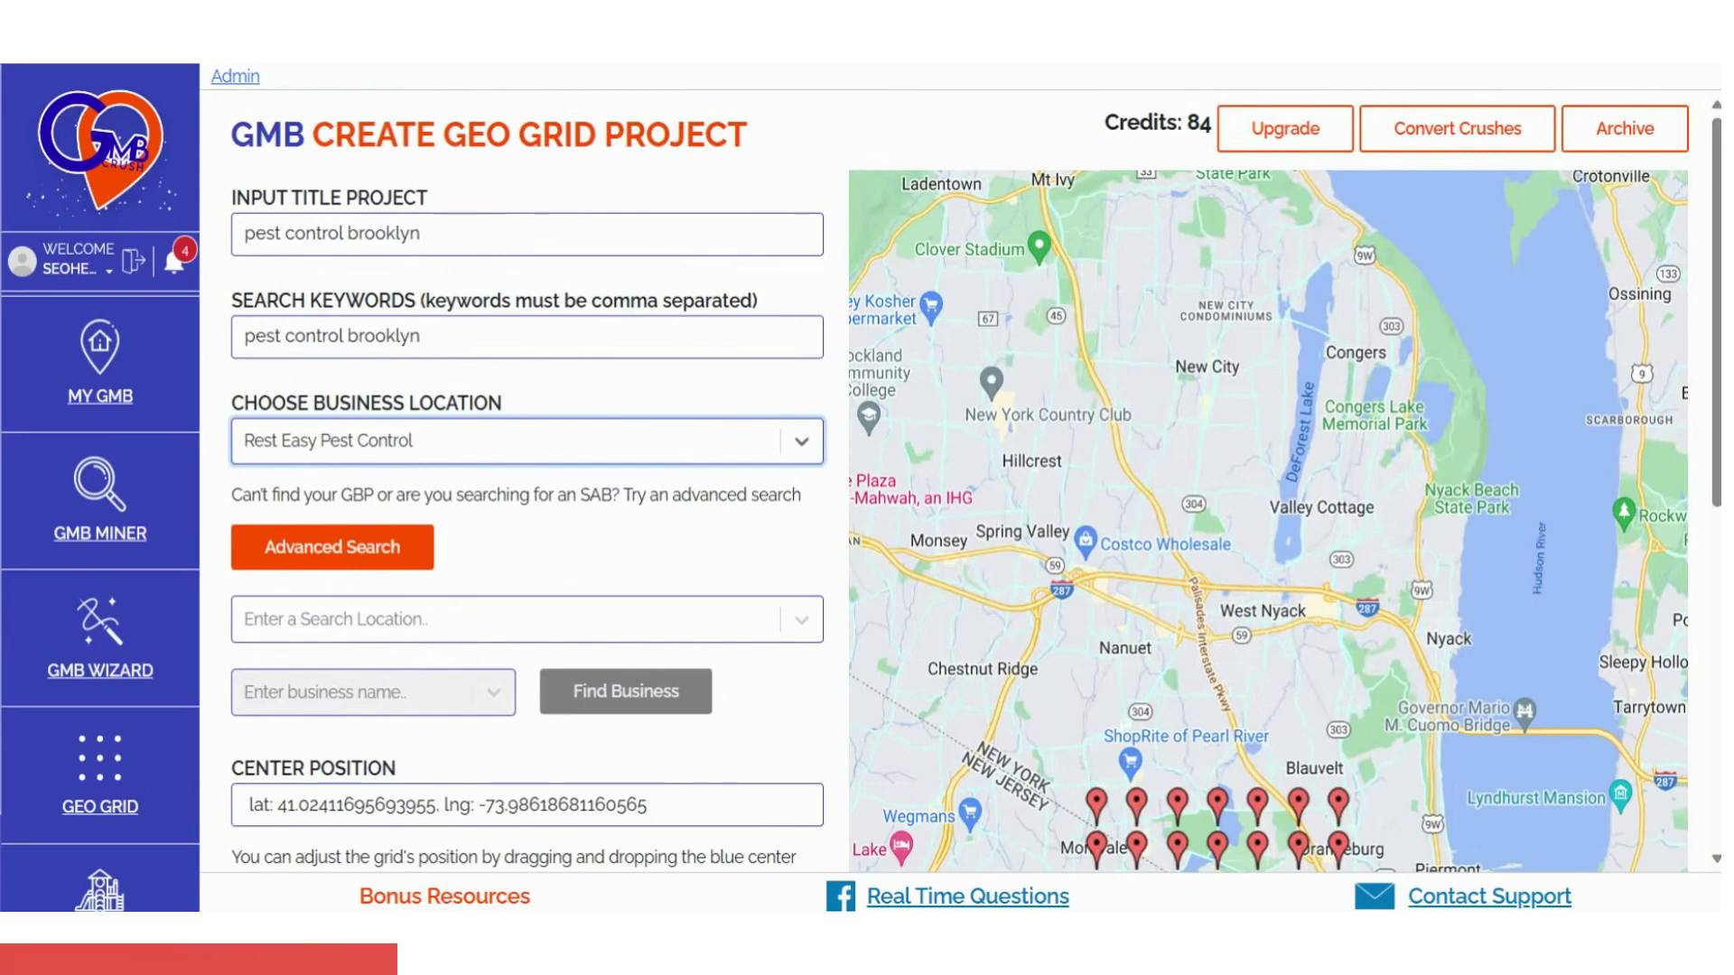
- Launch the 7x7, 1 km geo grid scan and confirm spending 2 Geo Grid credits
scroll(716, 390, "down", 4)
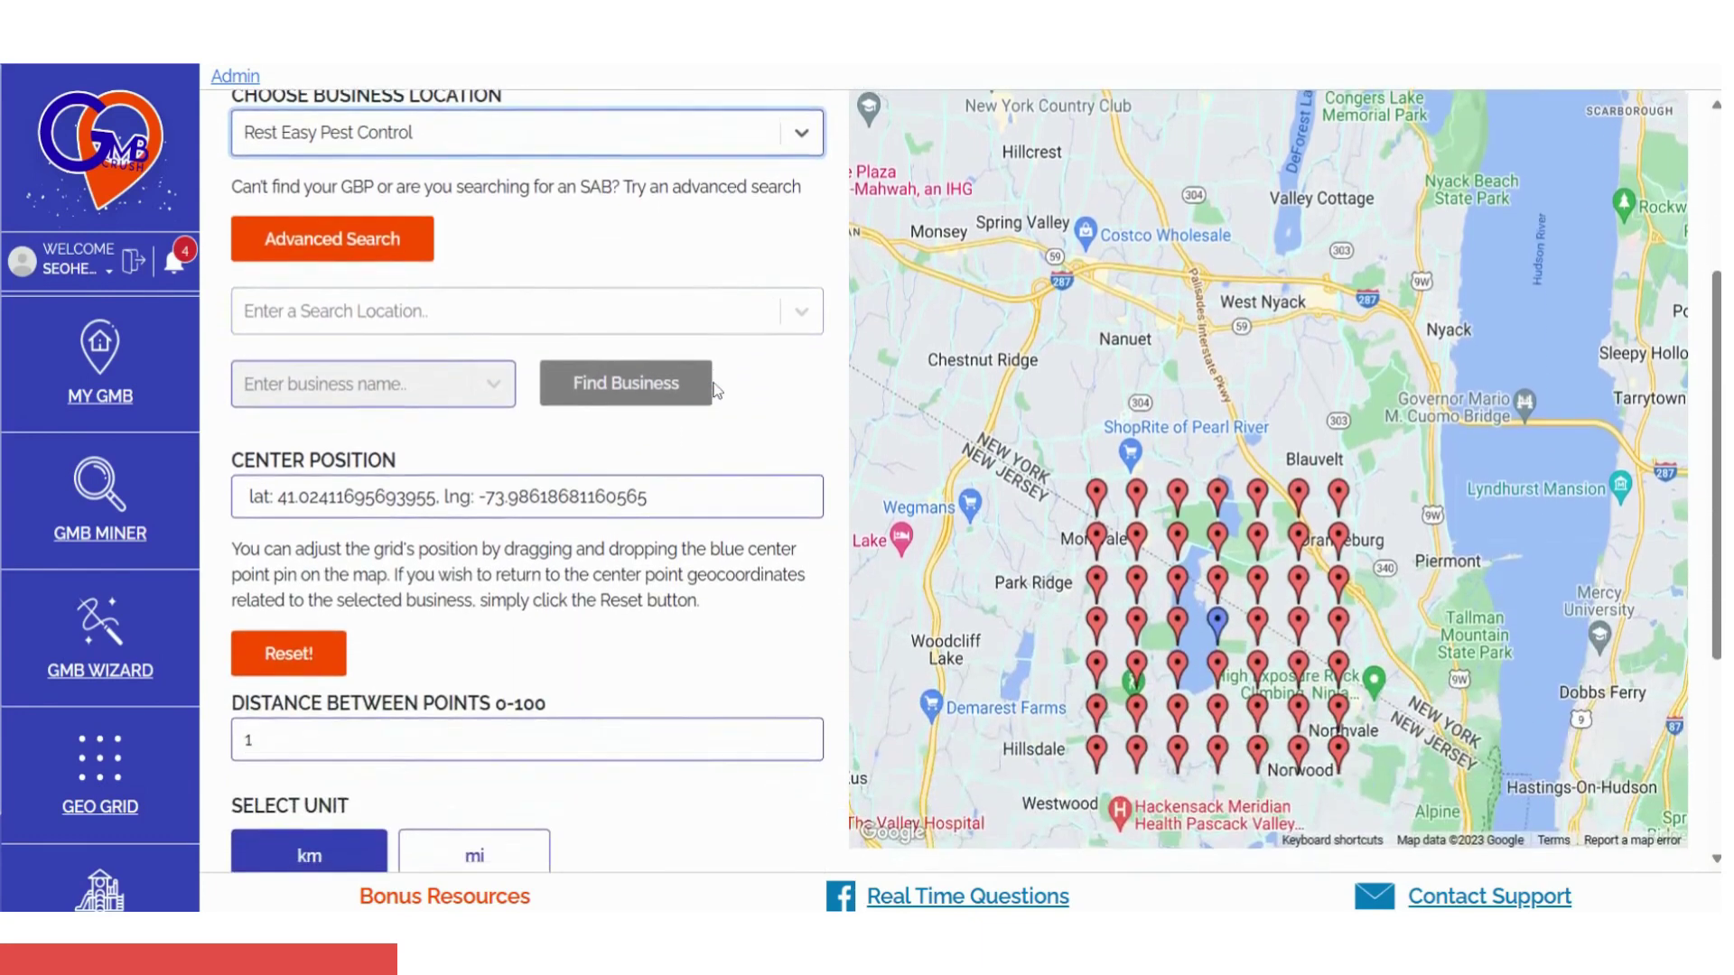
scroll(716, 390, "down", 5)
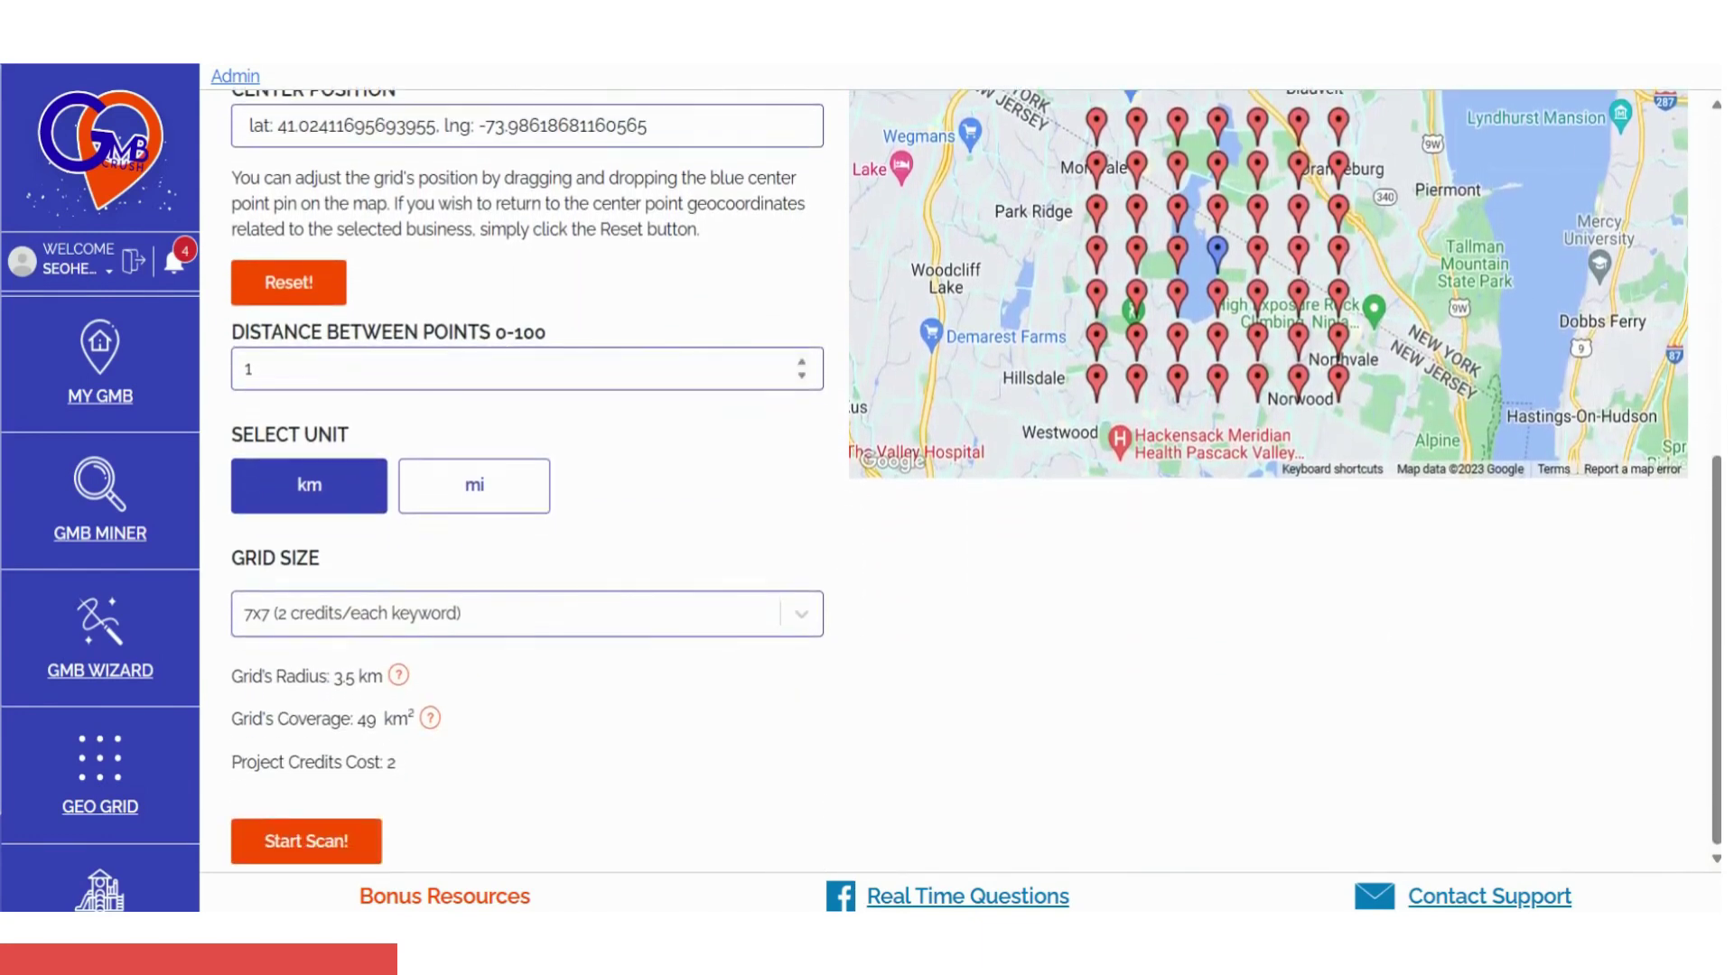
left_click(312, 854)
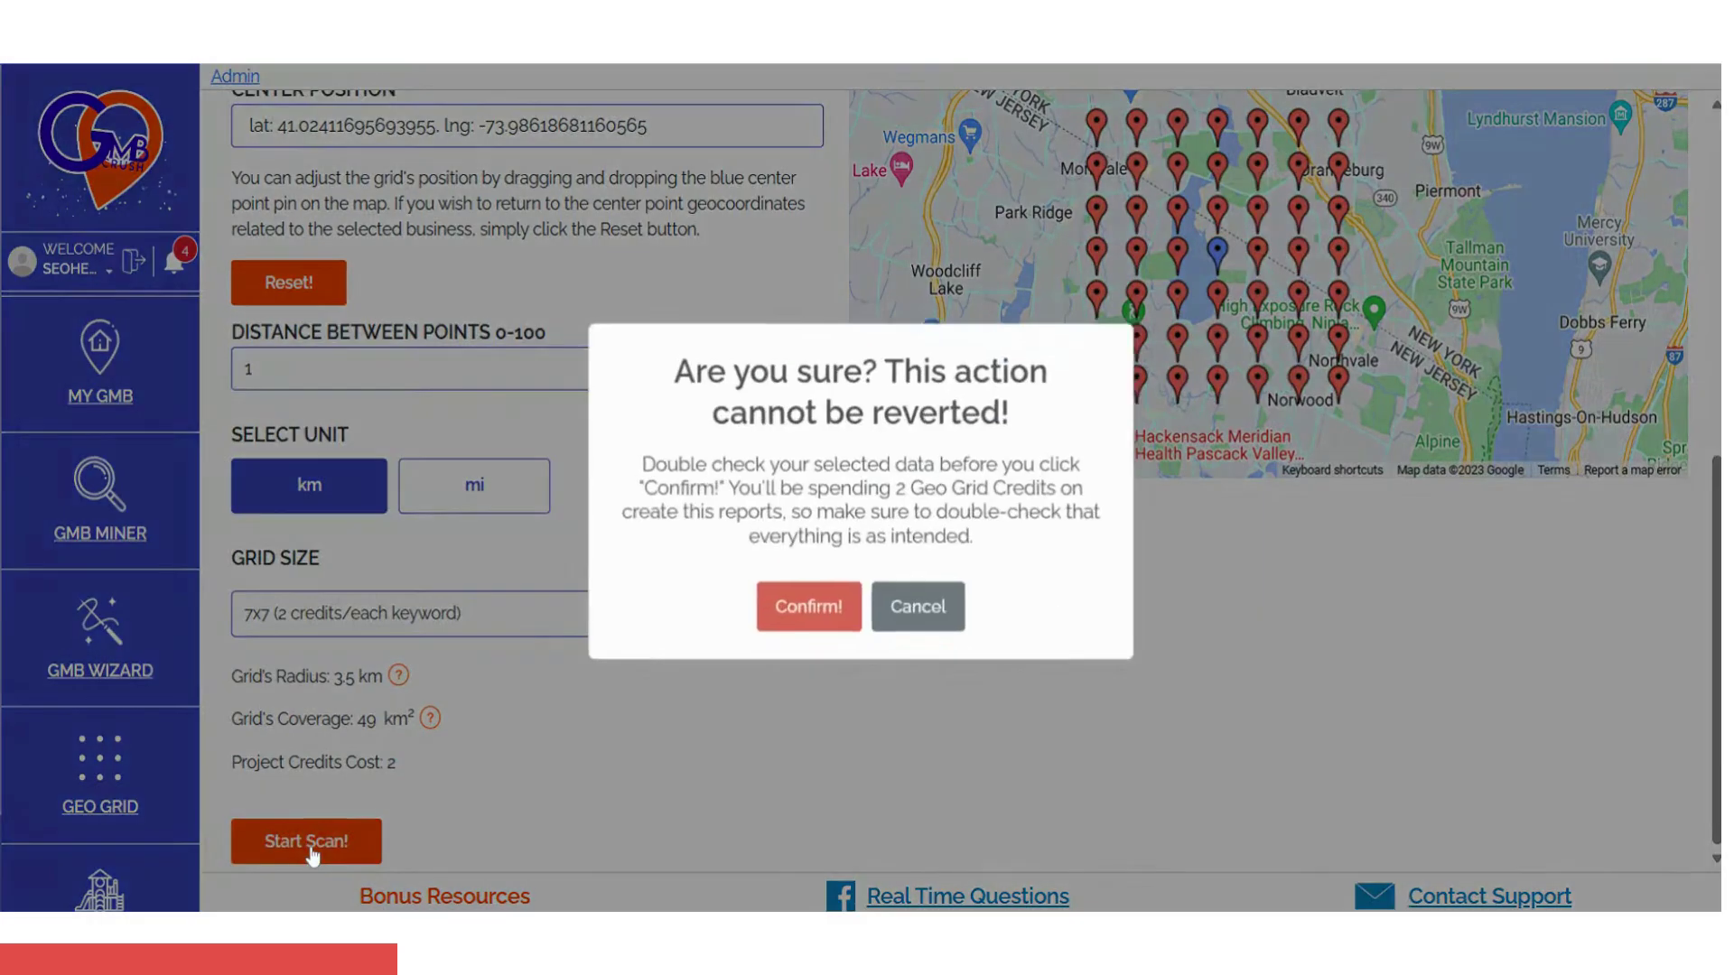
left_click(811, 602)
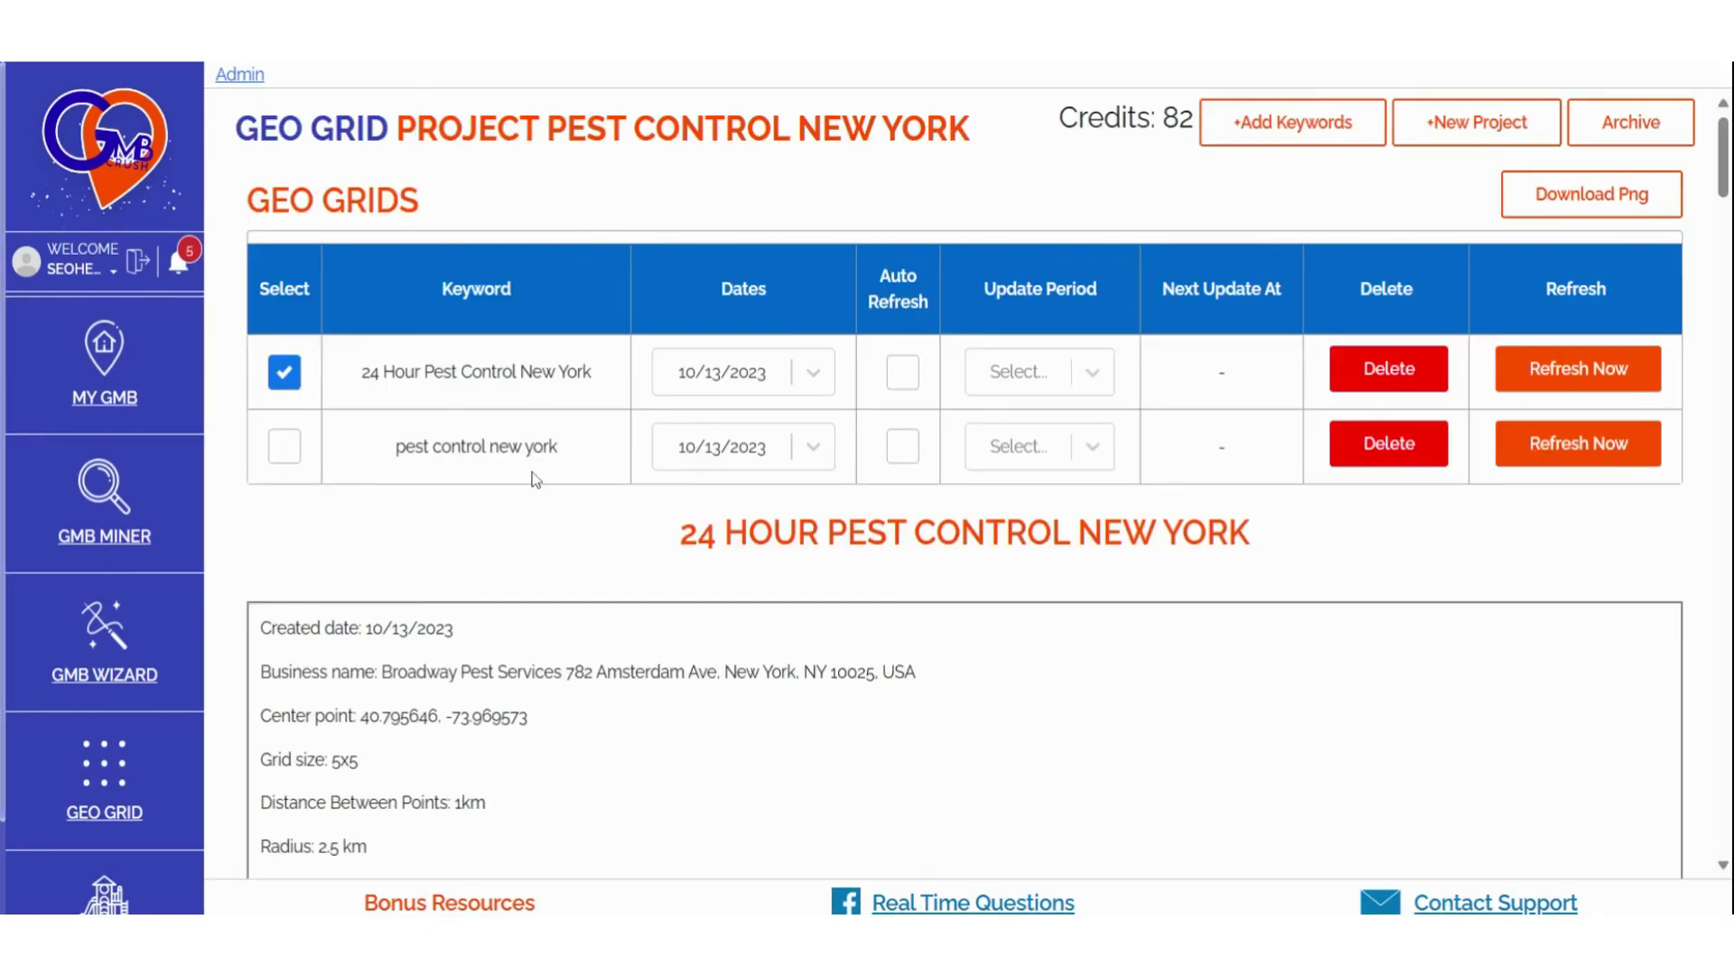
- Select the 'pest control new york' keyword to show its ranking results
scroll(524, 543, "down", 2)
scroll(843, 445, "down", 3)
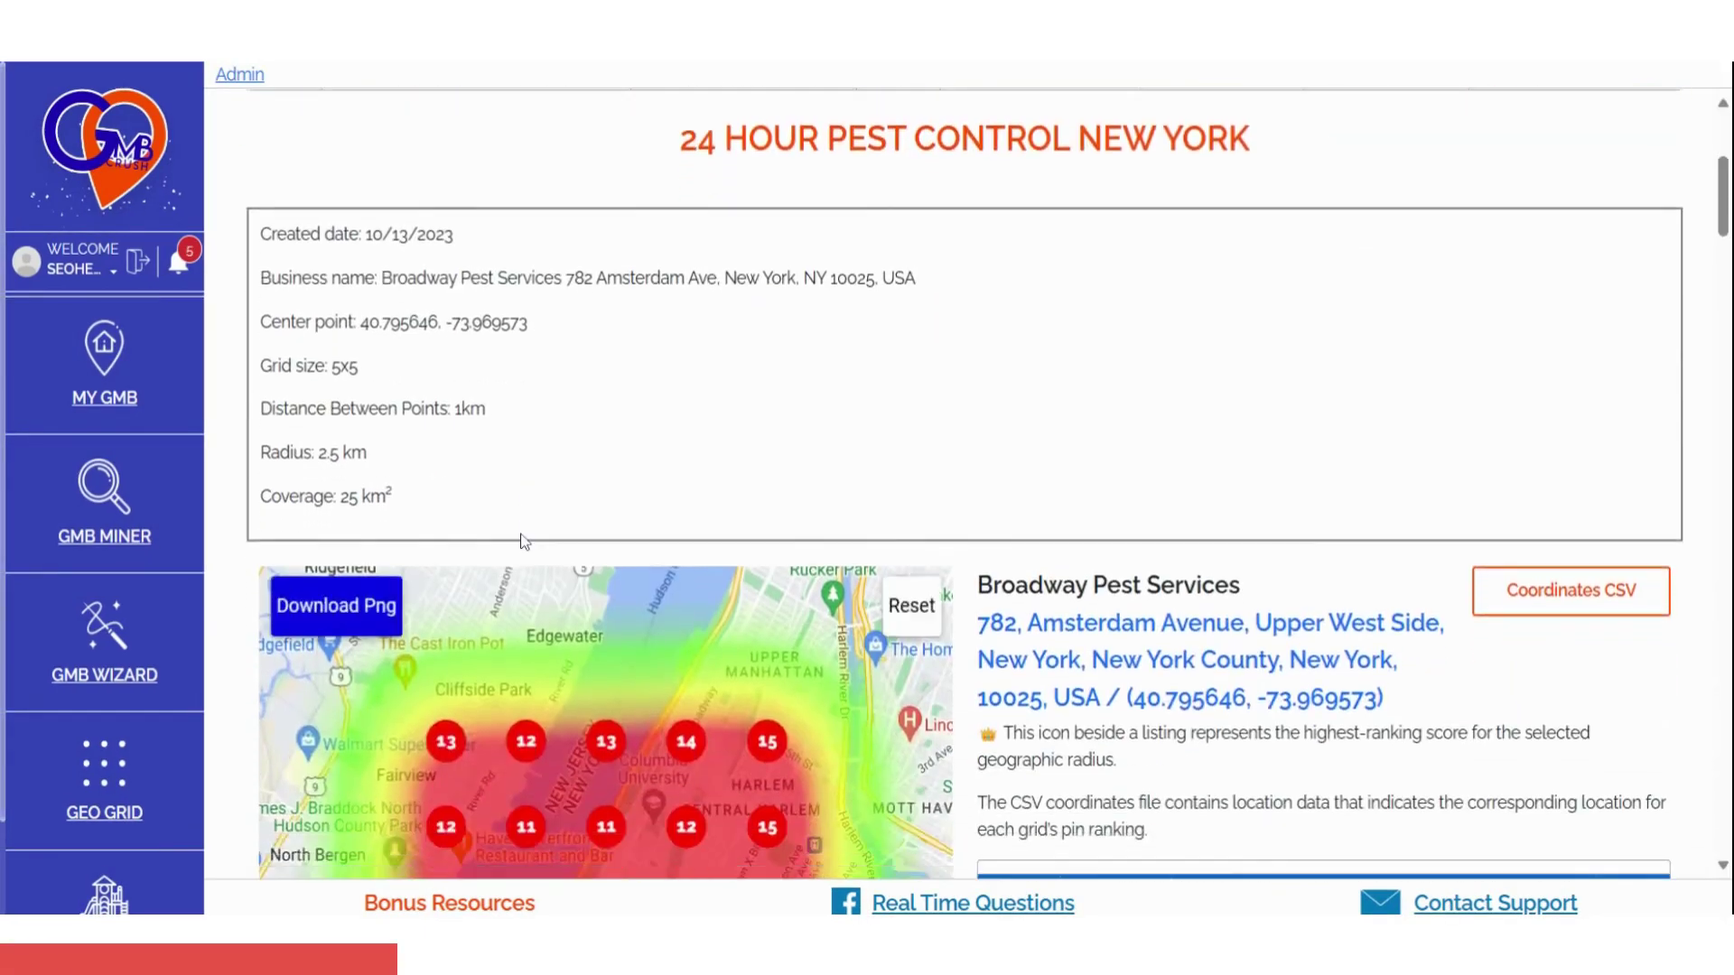
scroll(1204, 560, "down", 5)
scroll(1204, 560, "down", 1)
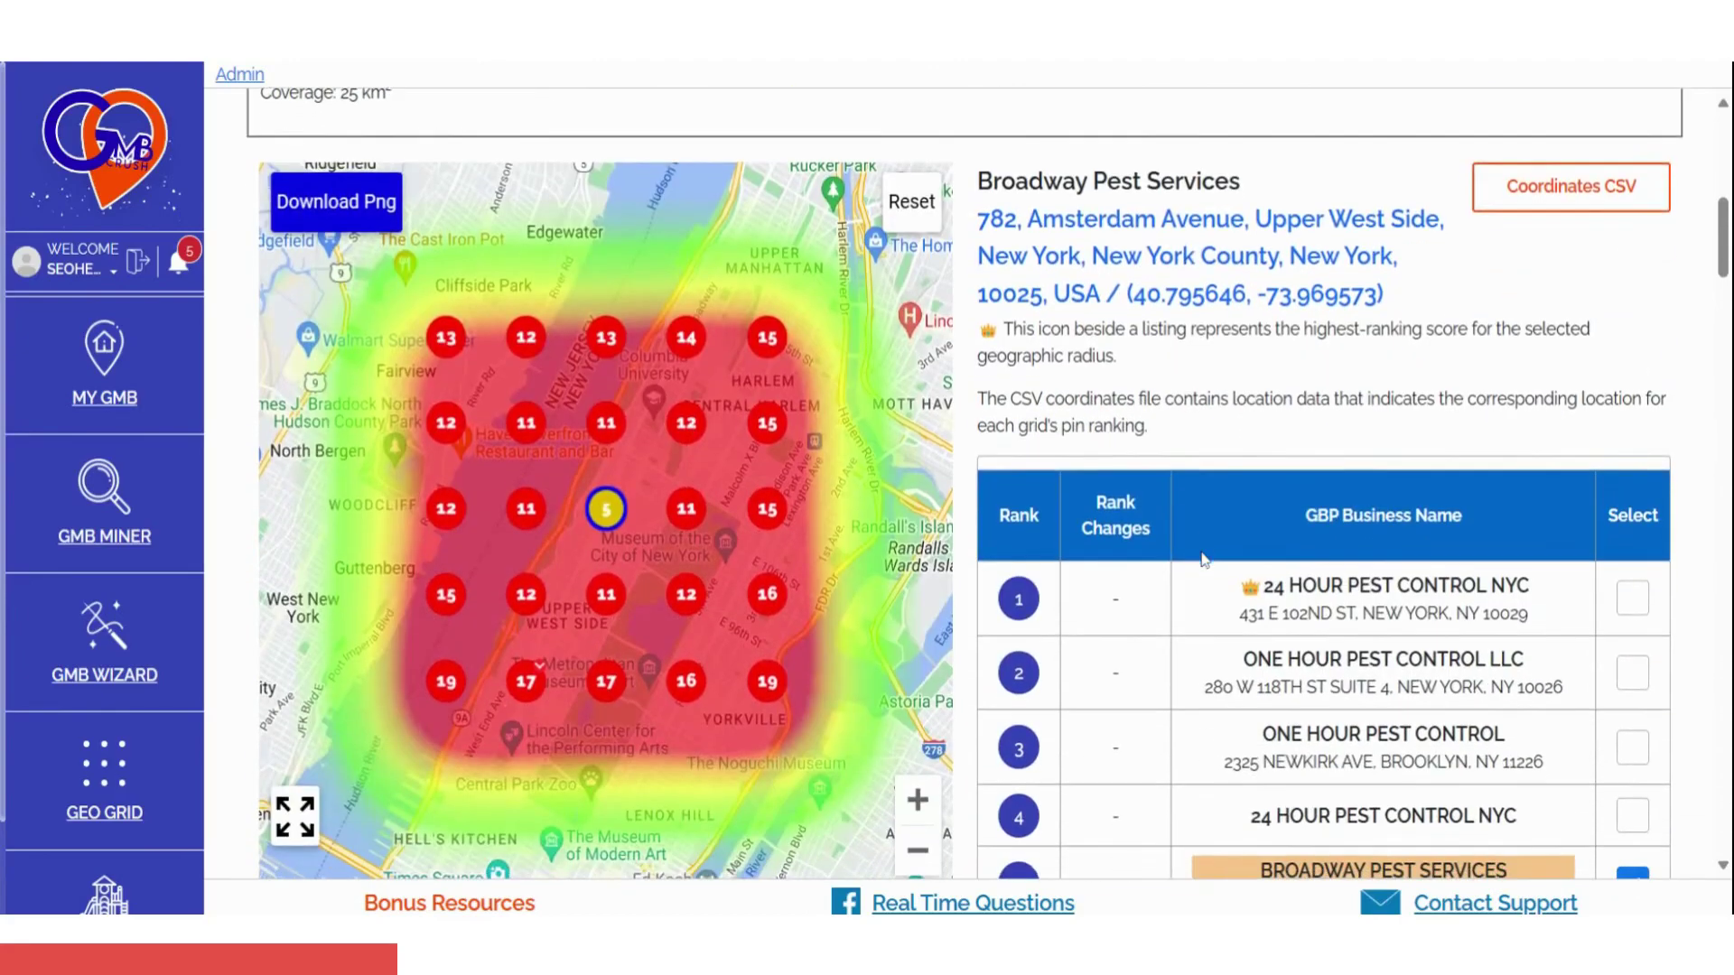
scroll(1204, 560, "up", 10)
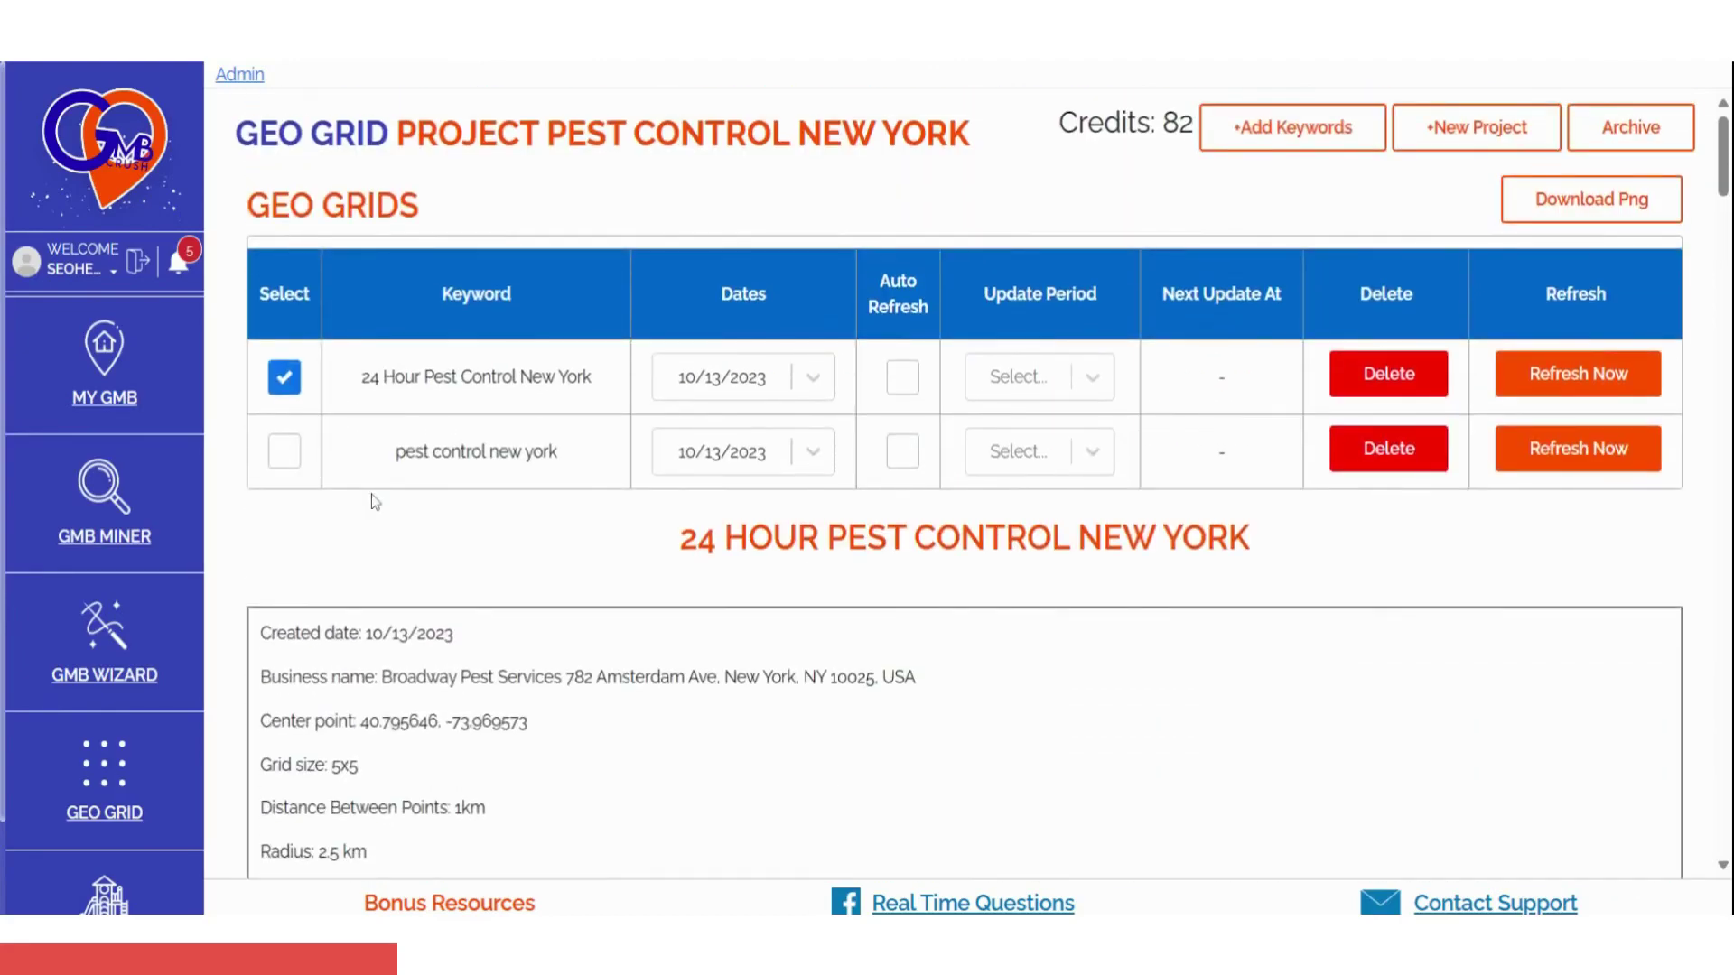
left_click(285, 452)
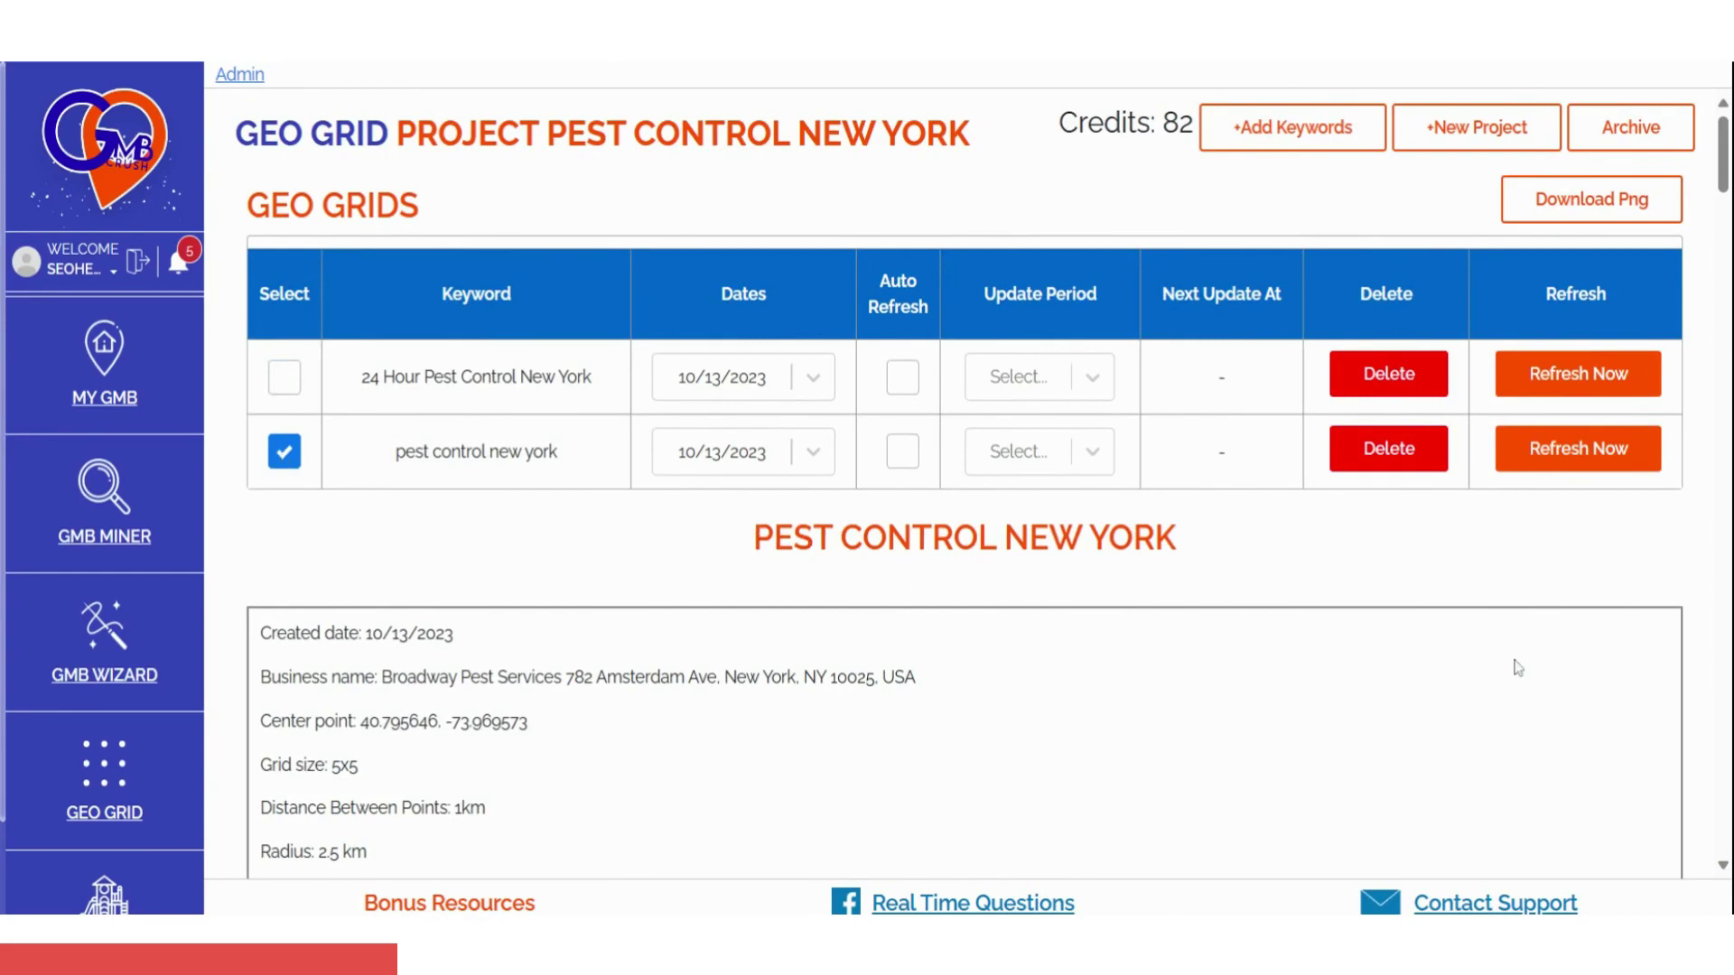
- View heat maps for Positive Pest Control, VJ Mice-Roaches-Rats-Bedbugs and Ants, and 24 Hour Pest Control NYC
scroll(1518, 668, "down", 9)
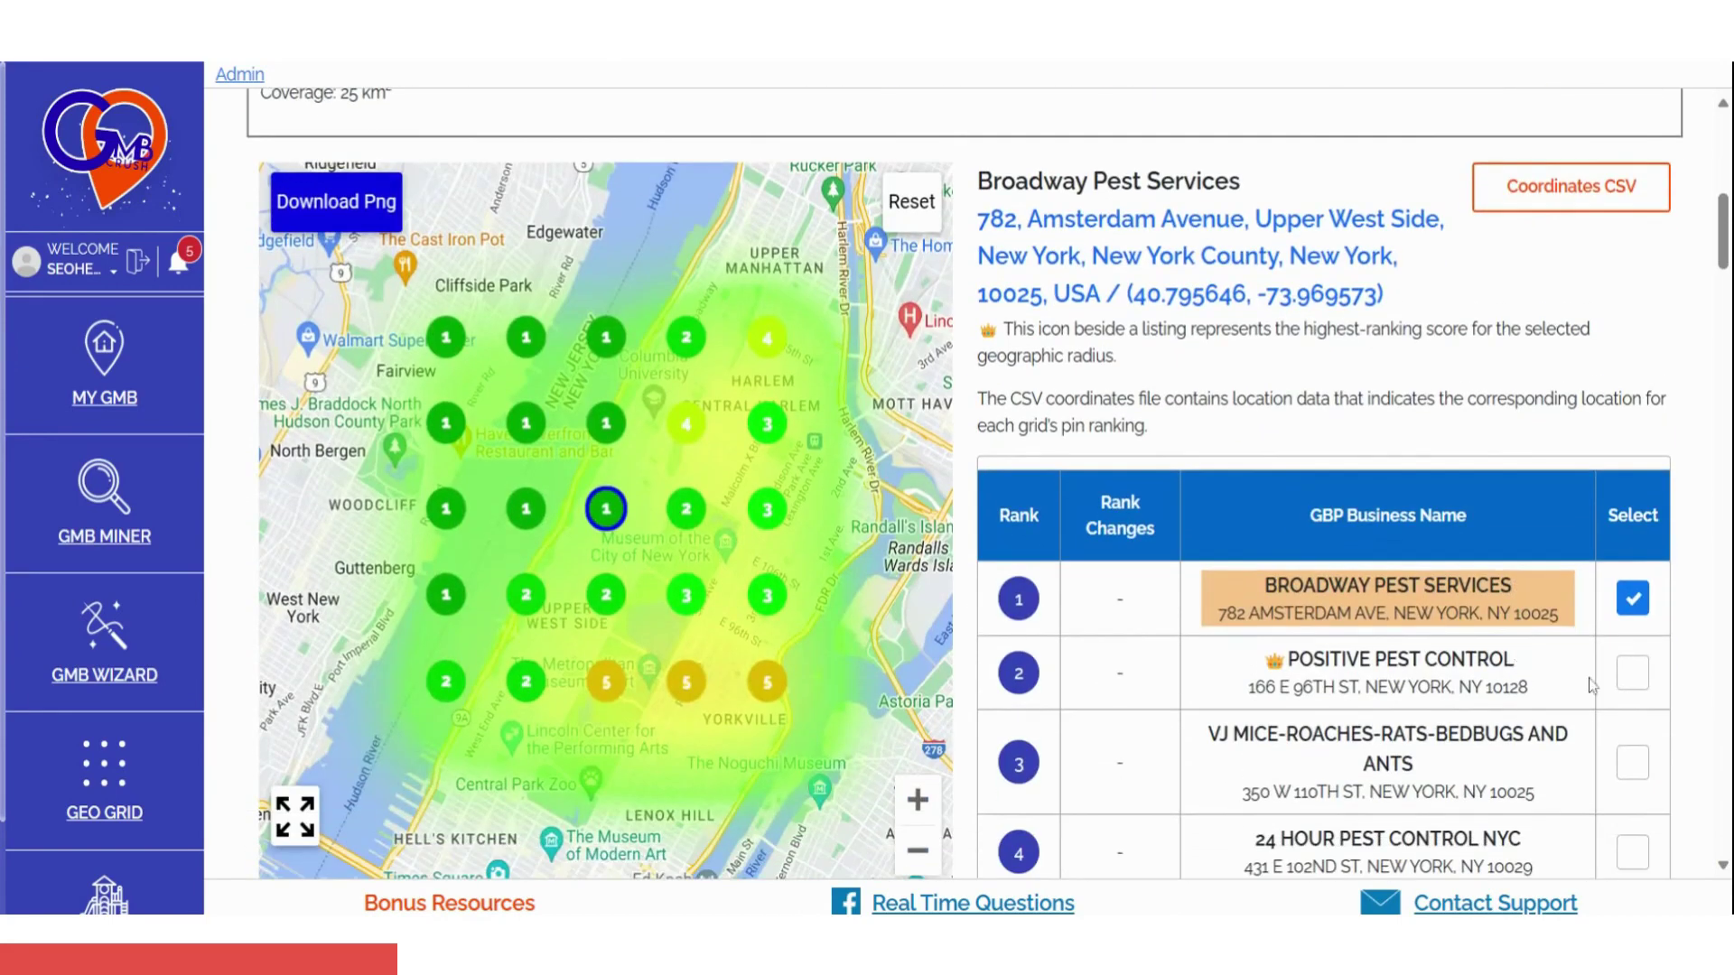
left_click(1633, 673)
left_click(1633, 763)
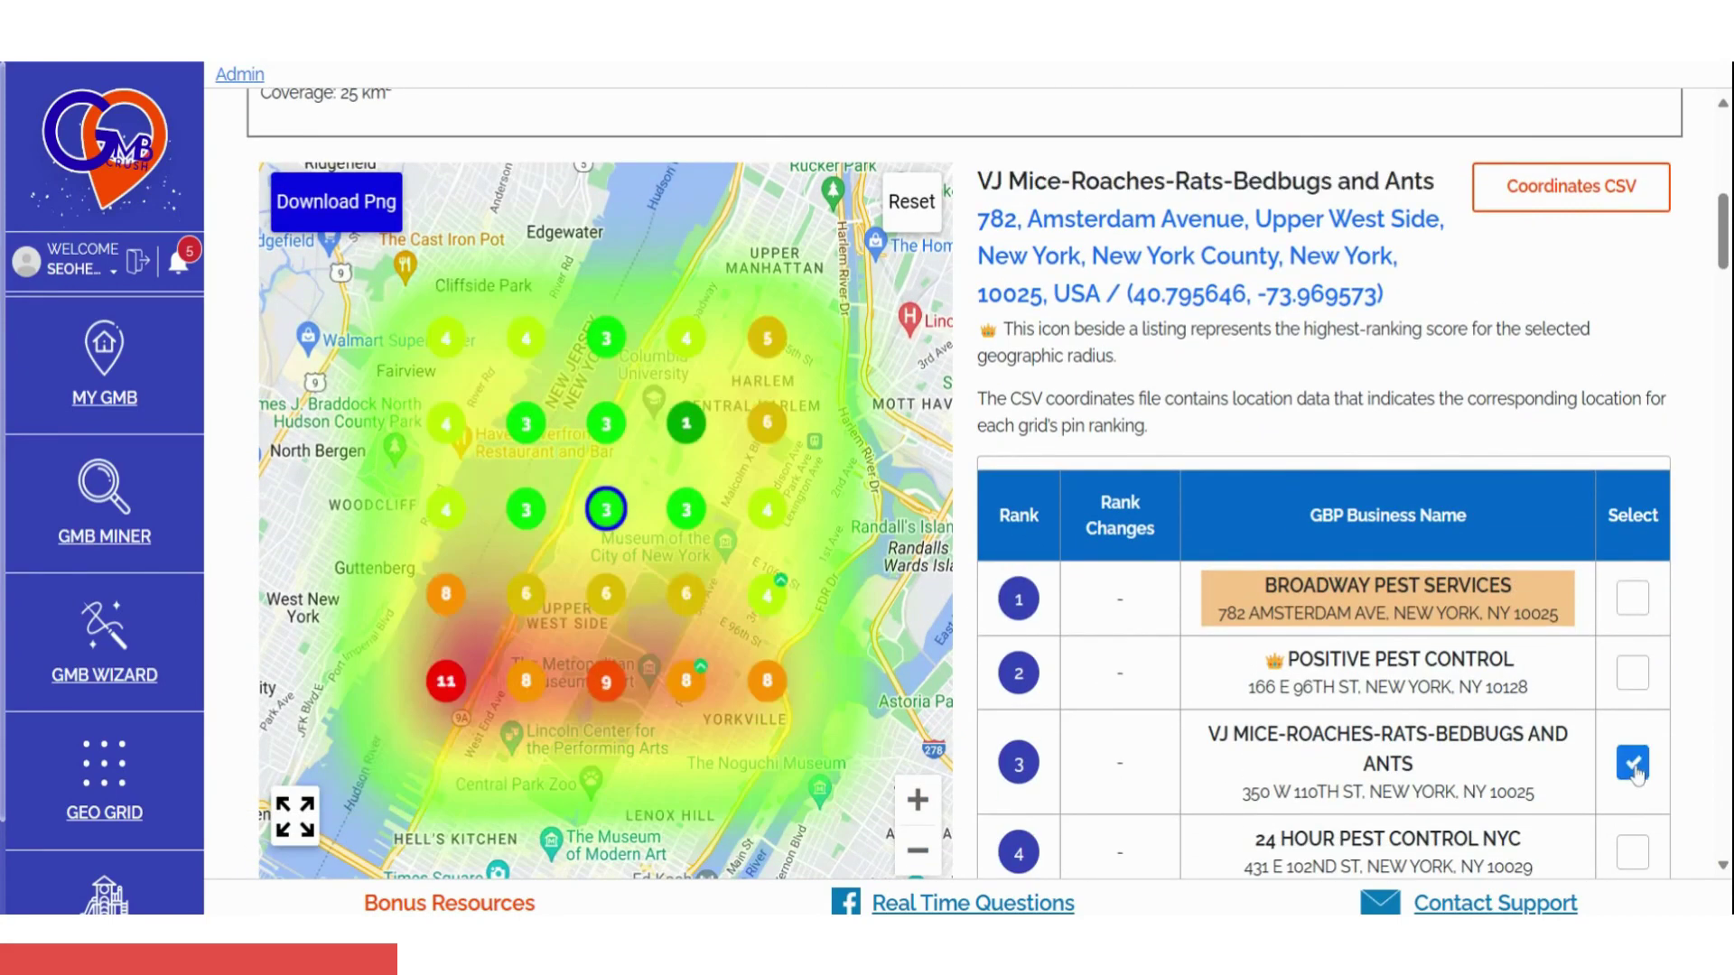
left_click(1633, 852)
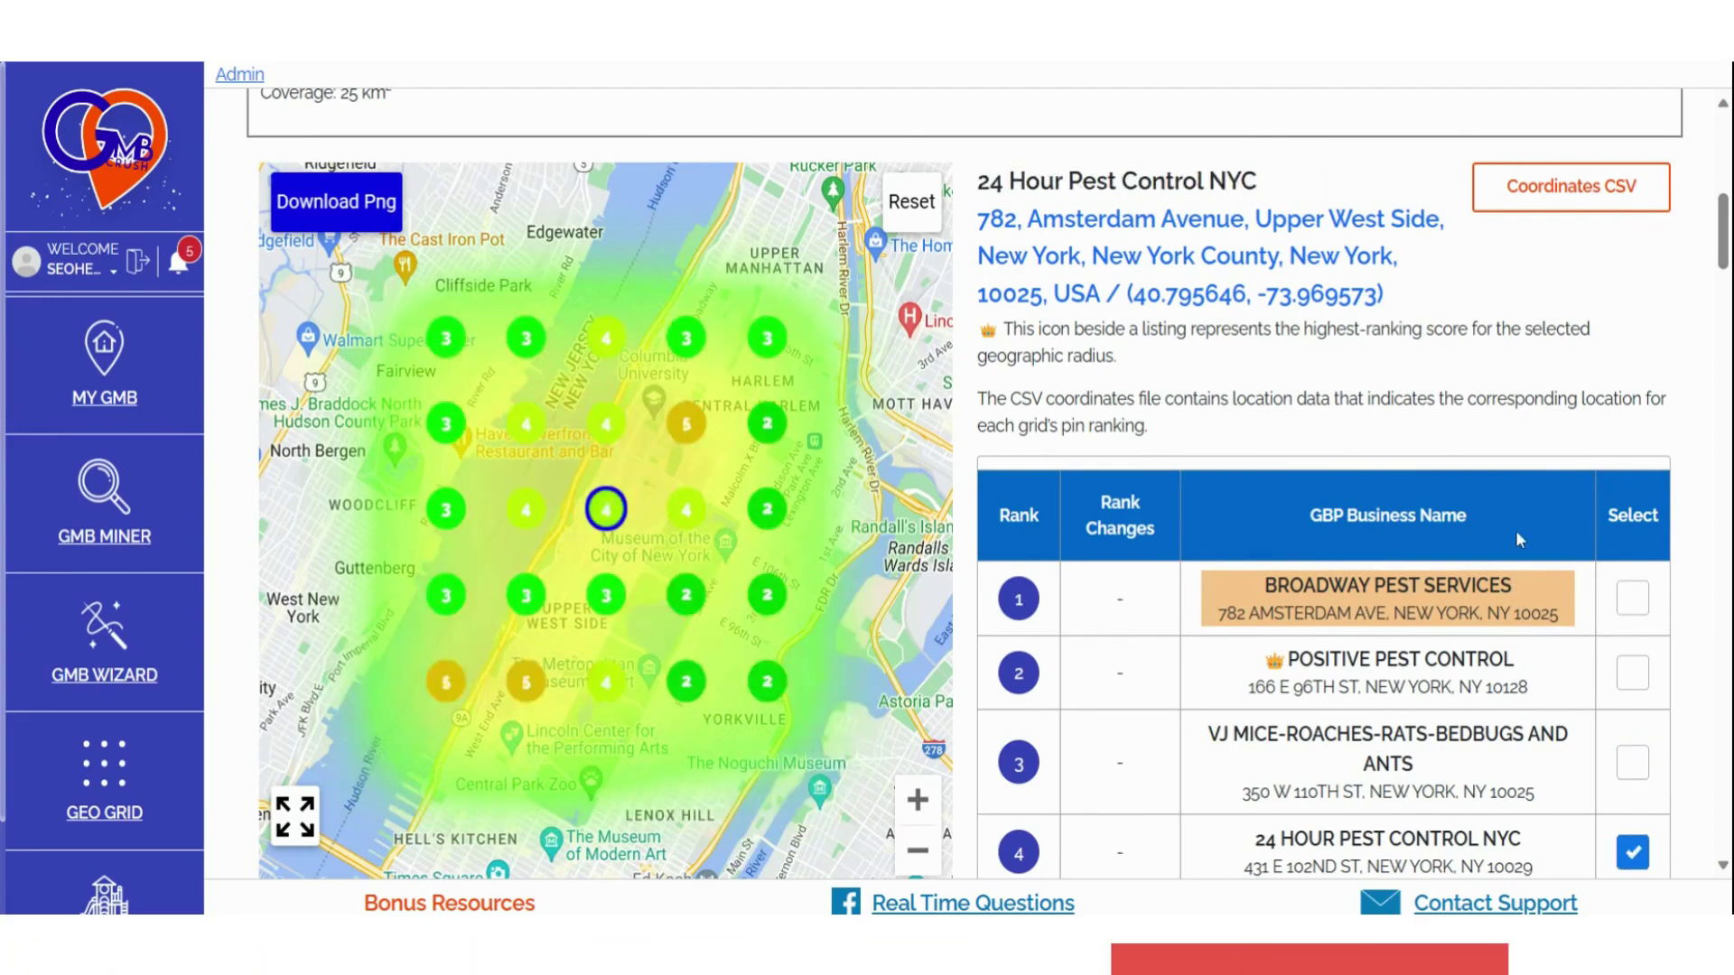
scroll(1518, 540, "up", 9)
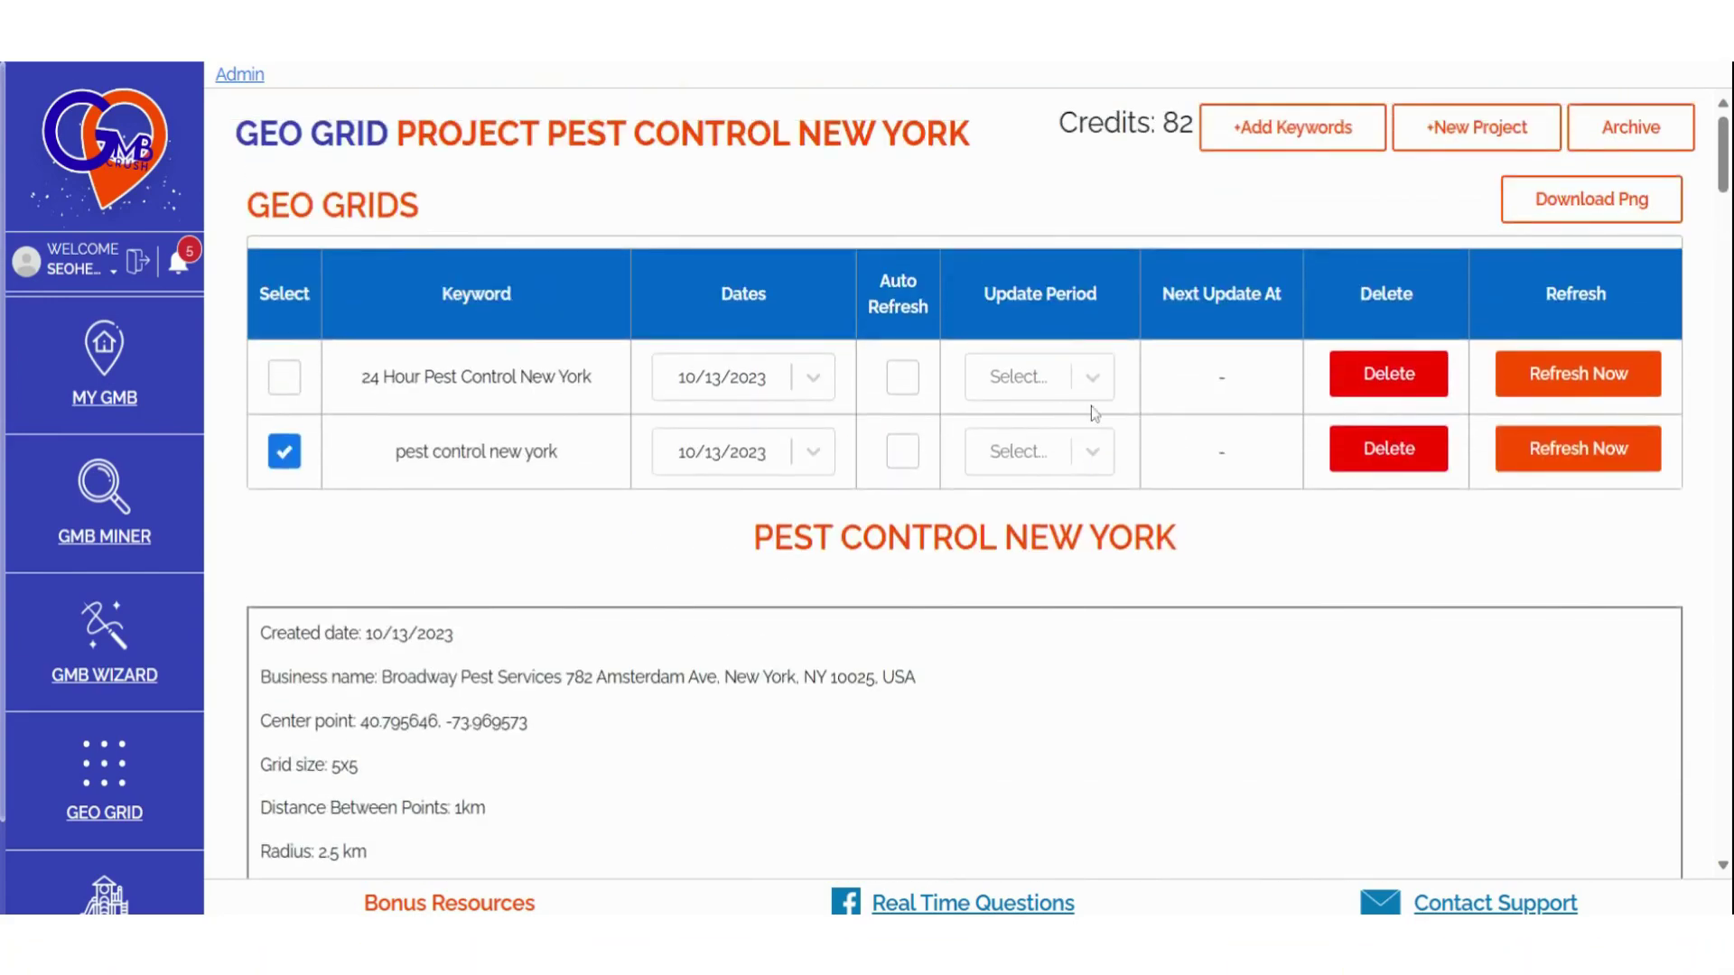
- Enable auto refresh for the first keyword with a Monthly update period
left_click(901, 379)
left_click(901, 379)
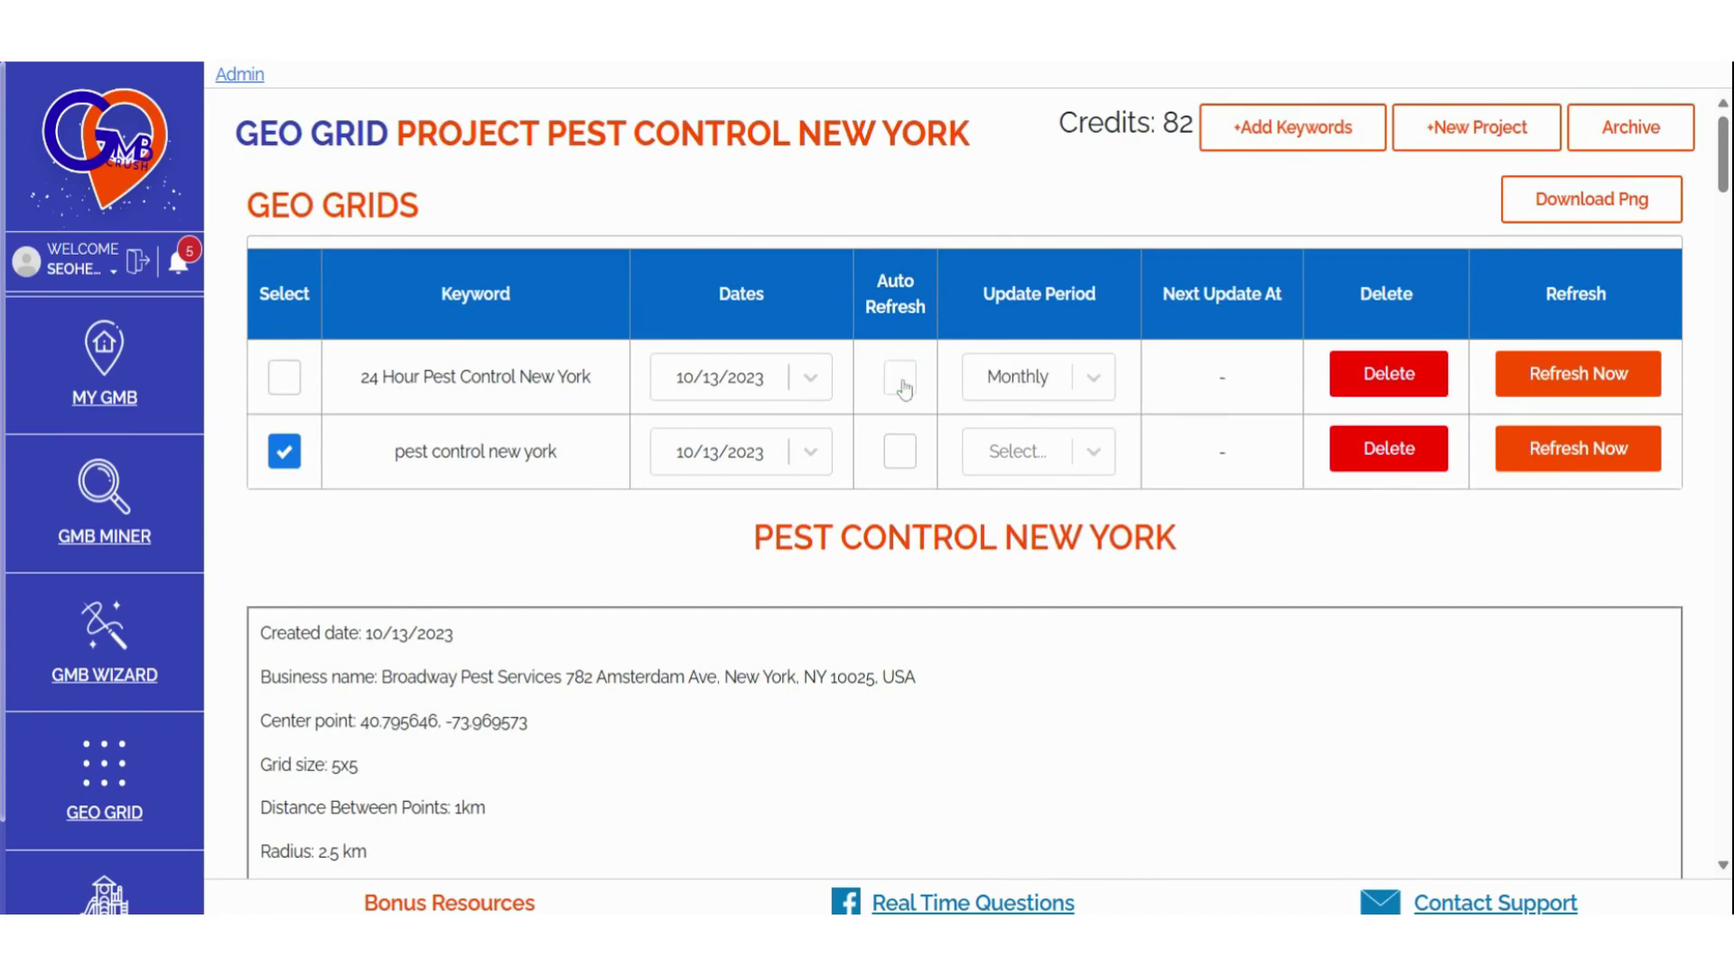
left_click(1093, 379)
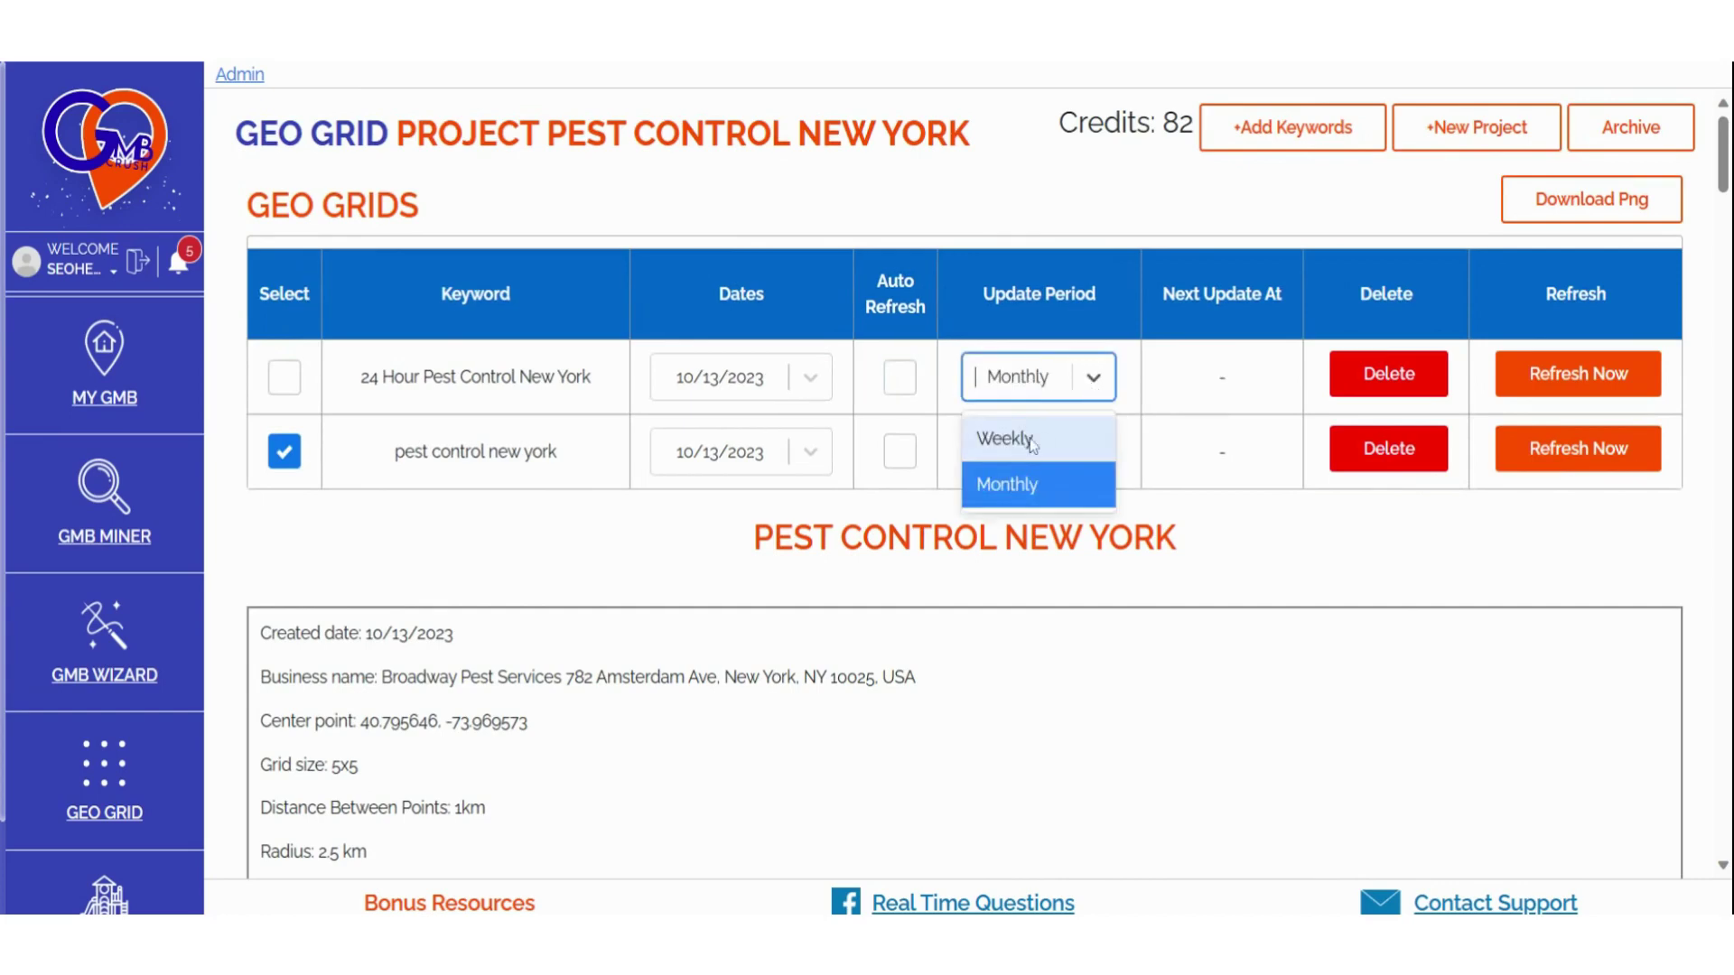
left_click(901, 377)
left_click(1097, 388)
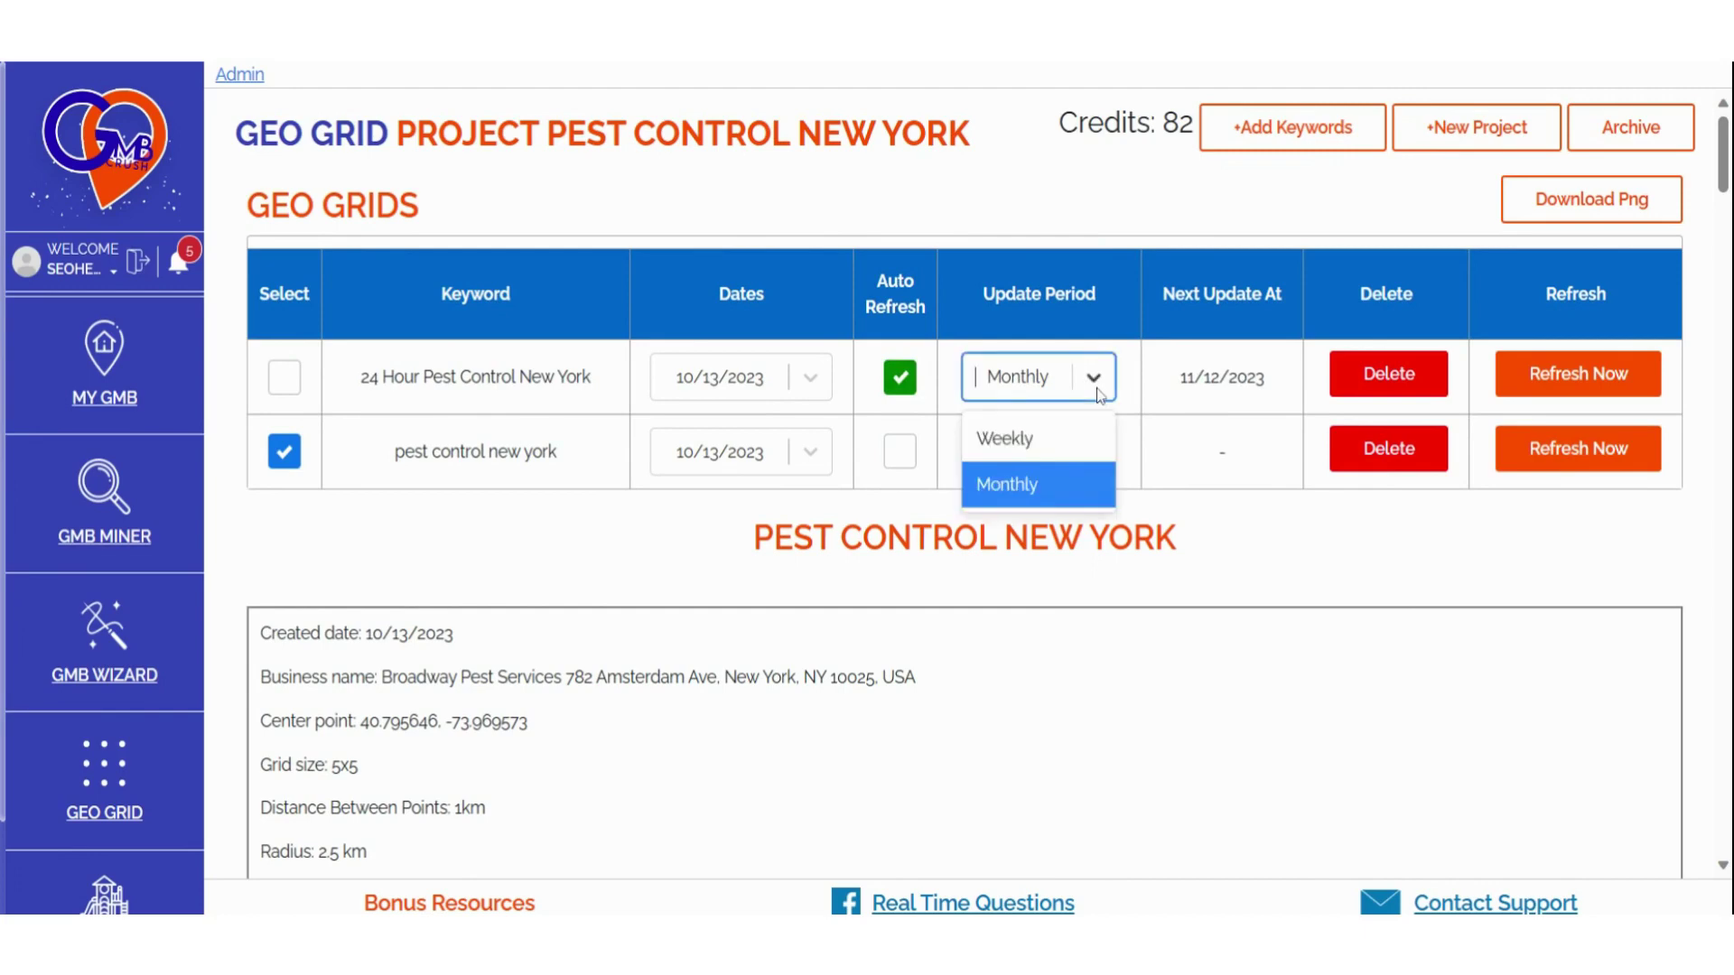
left_click(1251, 496)
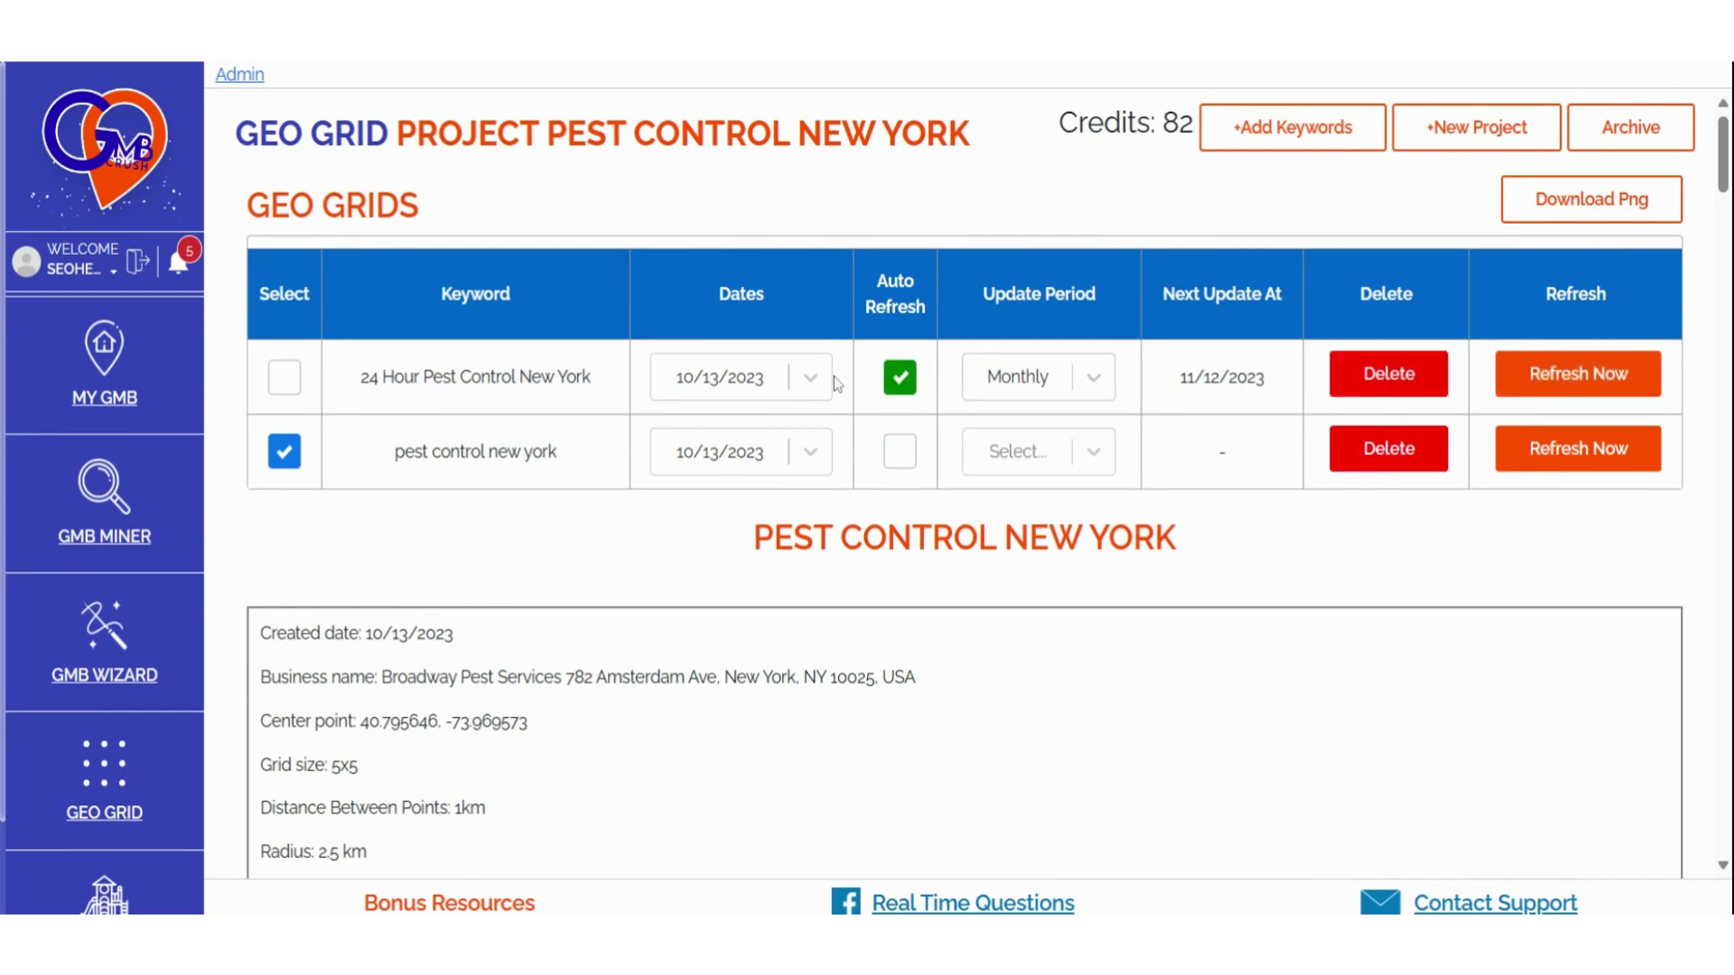
- Keep the 10/13/2023 scan date and switch between the 24 Hour and 'pest control new york' results
left_click(810, 384)
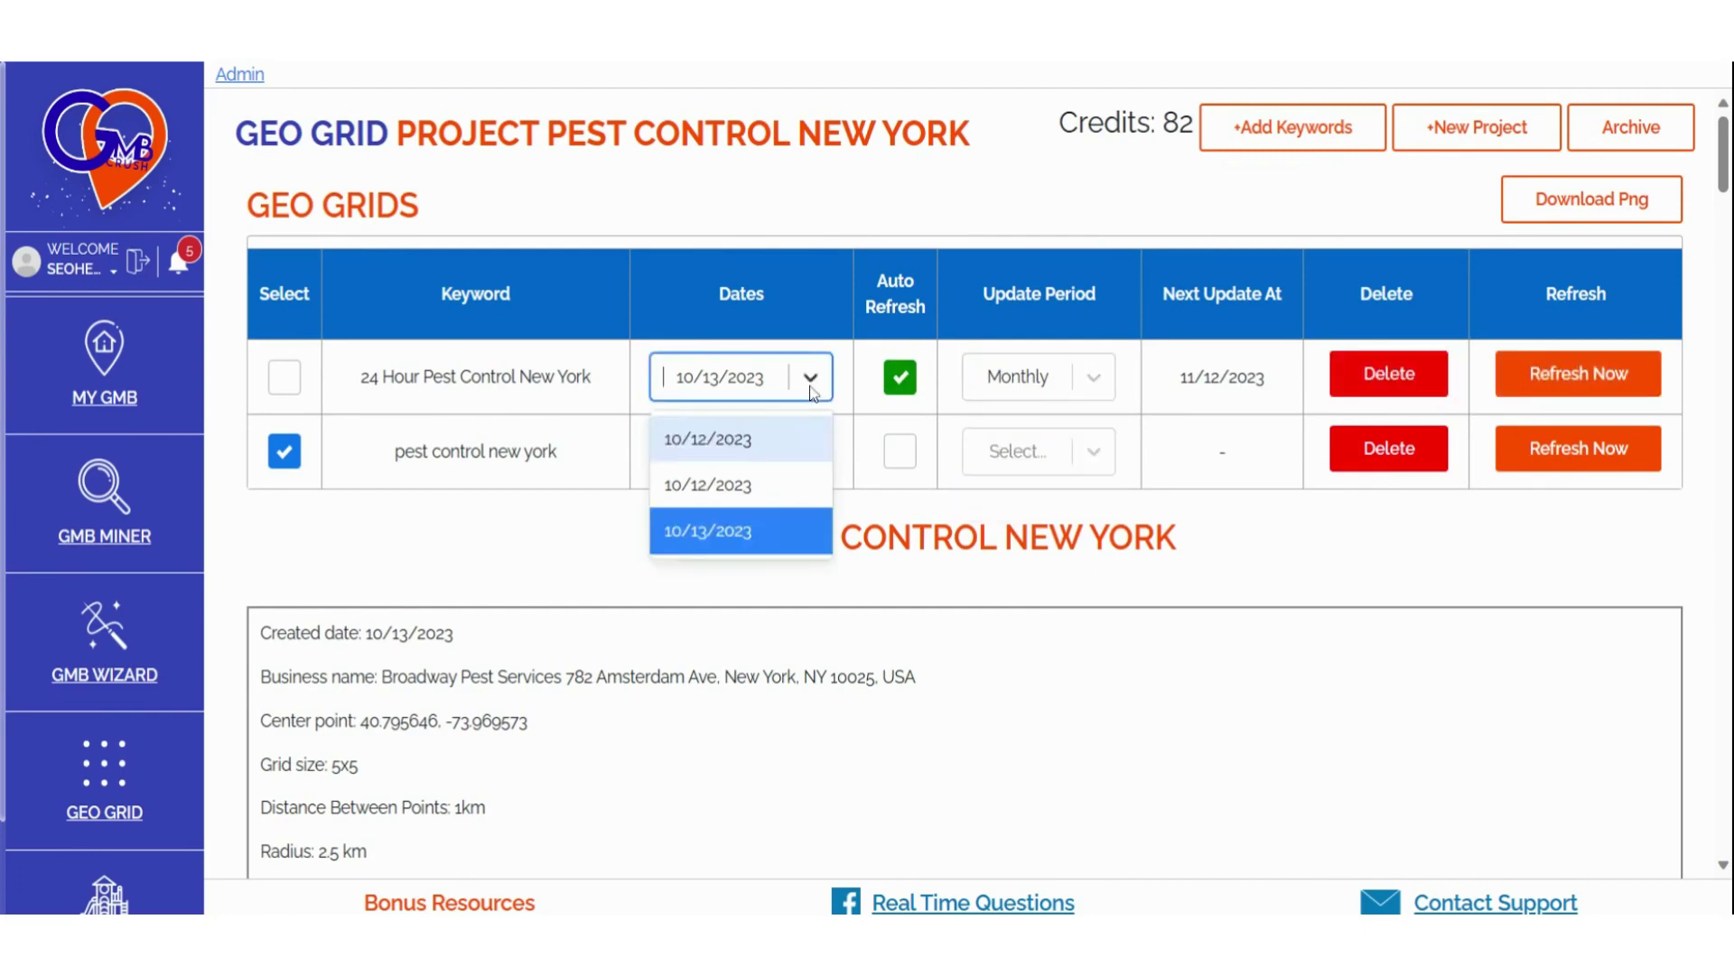
left_click(720, 530)
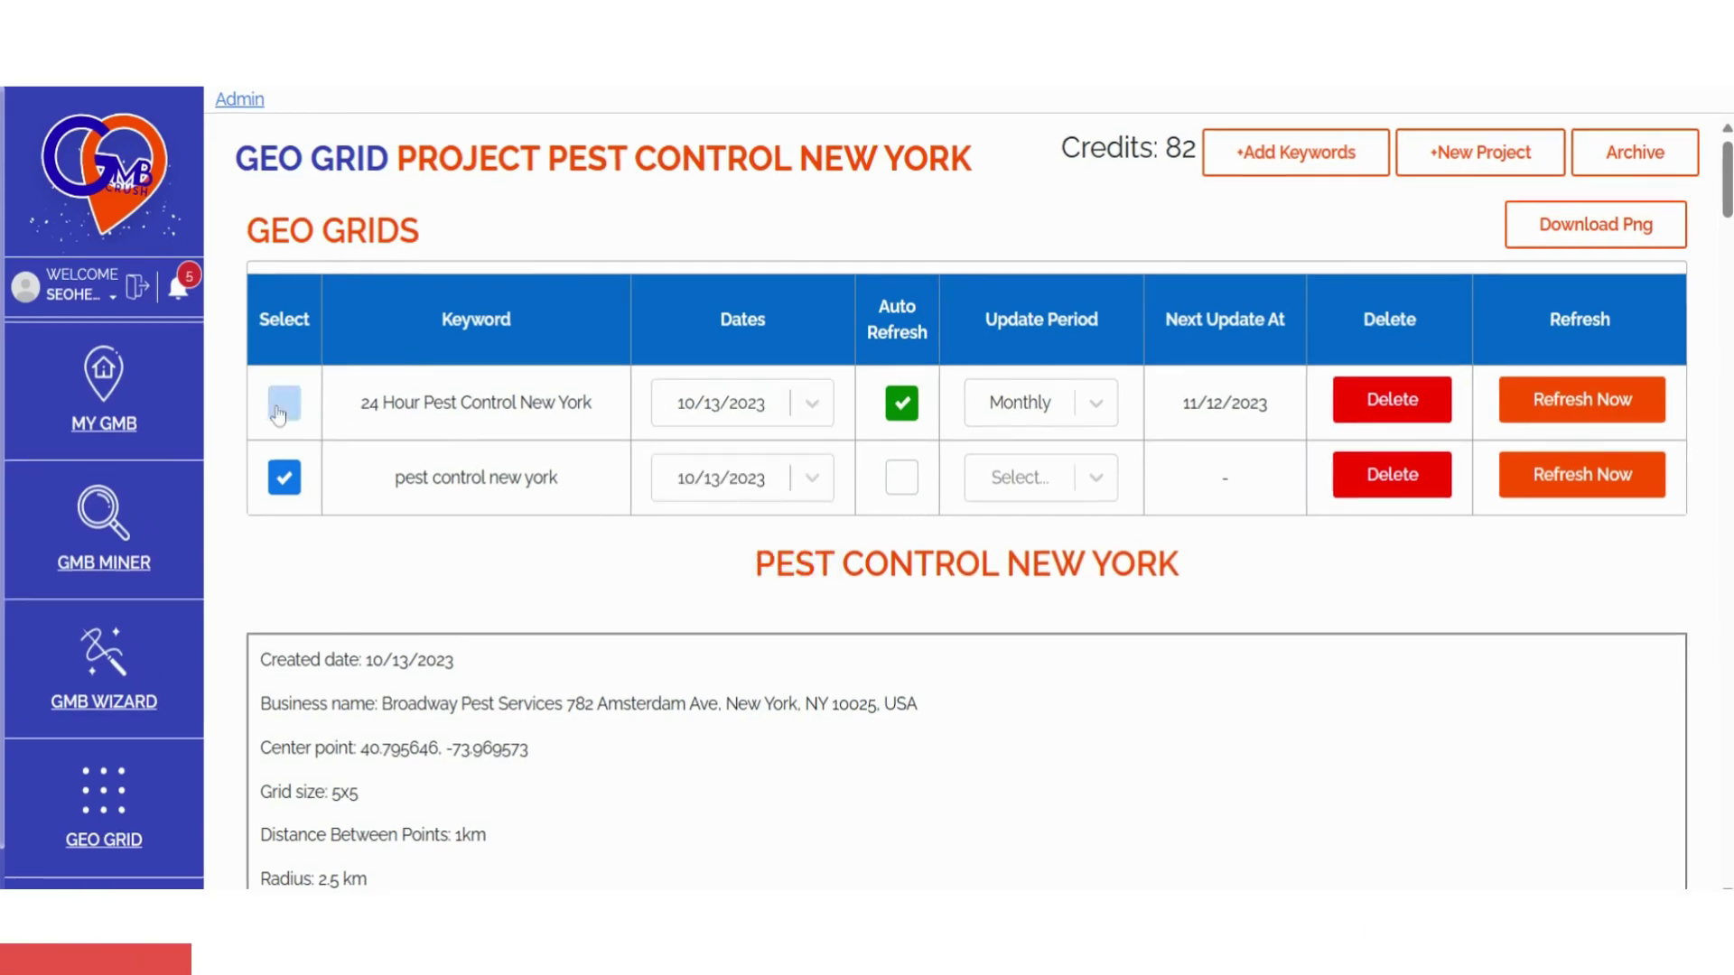
left_click(284, 402)
left_click(285, 478)
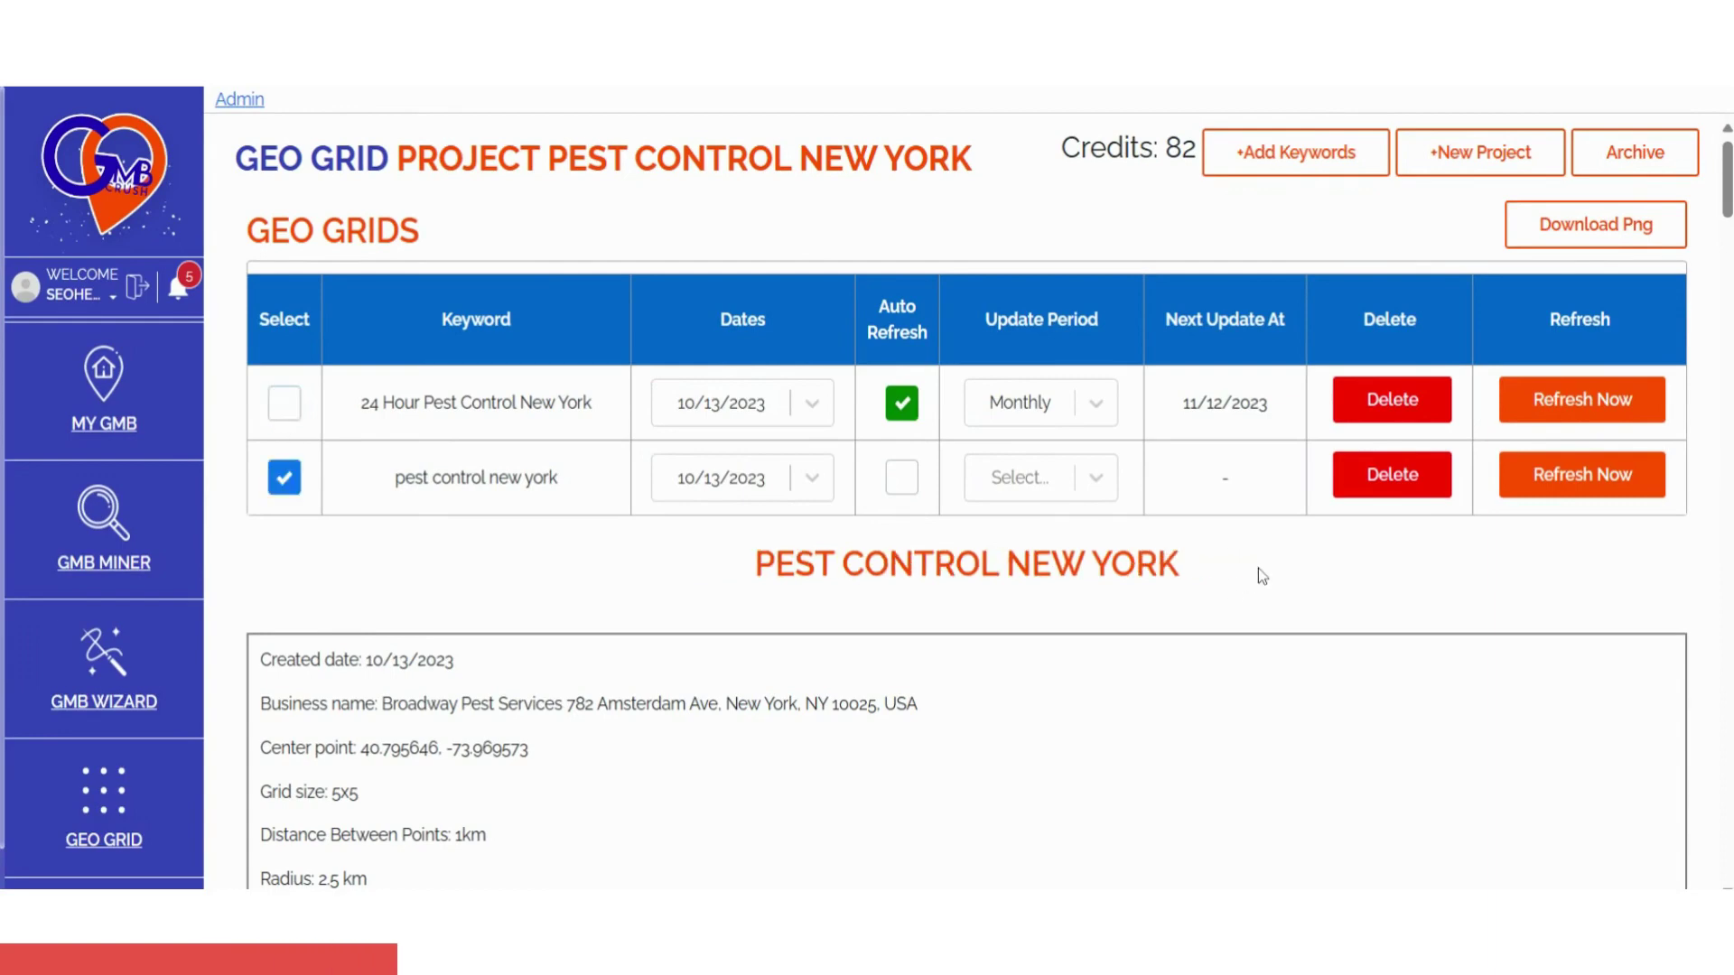
- Map Positive Pest Control's rankings after briefly viewing VJ Mice-Roaches-Rats-Bedbugs and Ants
scroll(1262, 577, "down", 8)
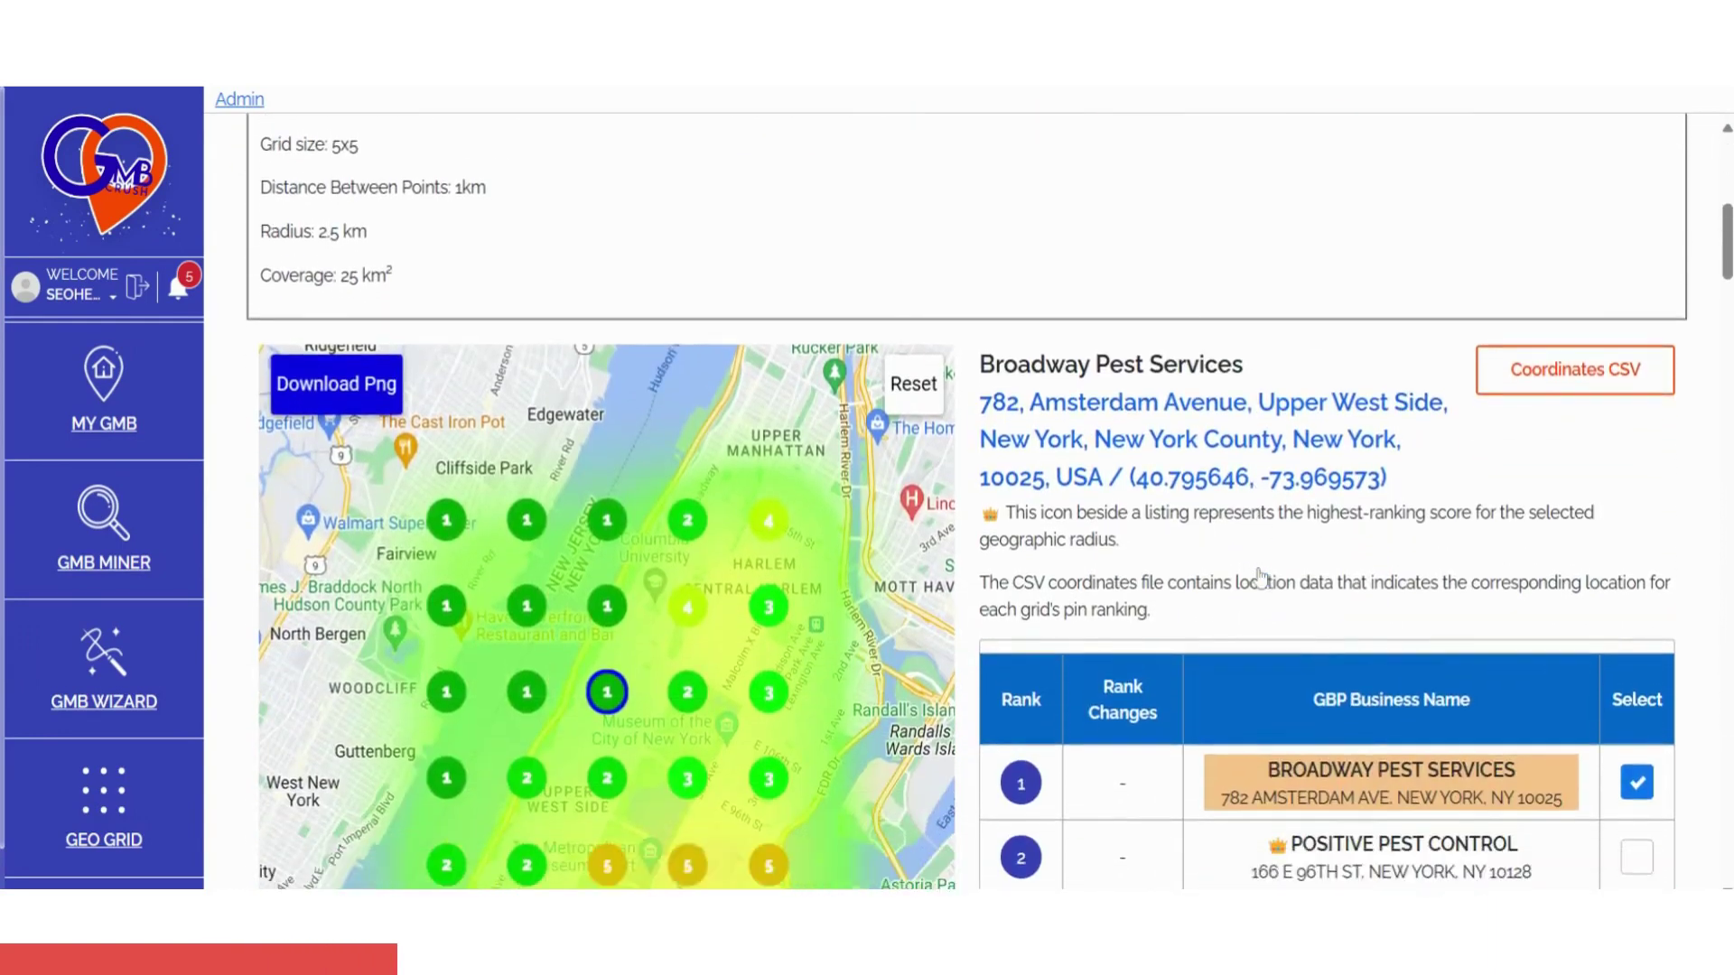
scroll(1307, 577, "down", 2)
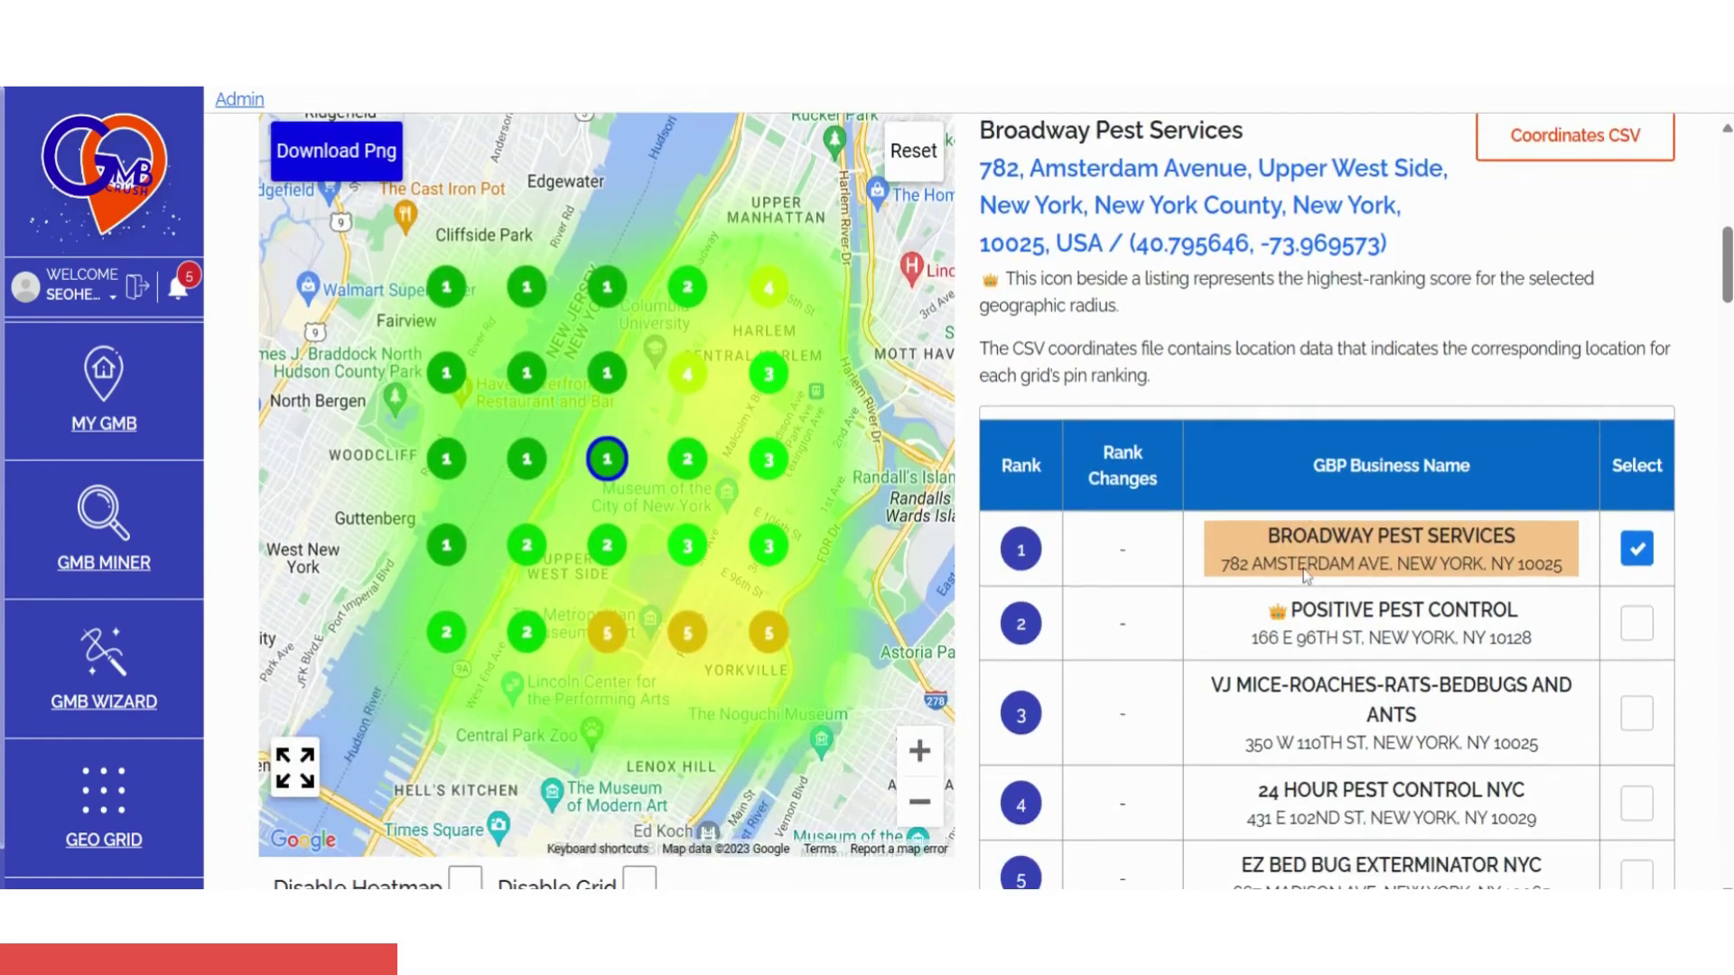
left_click(1637, 623)
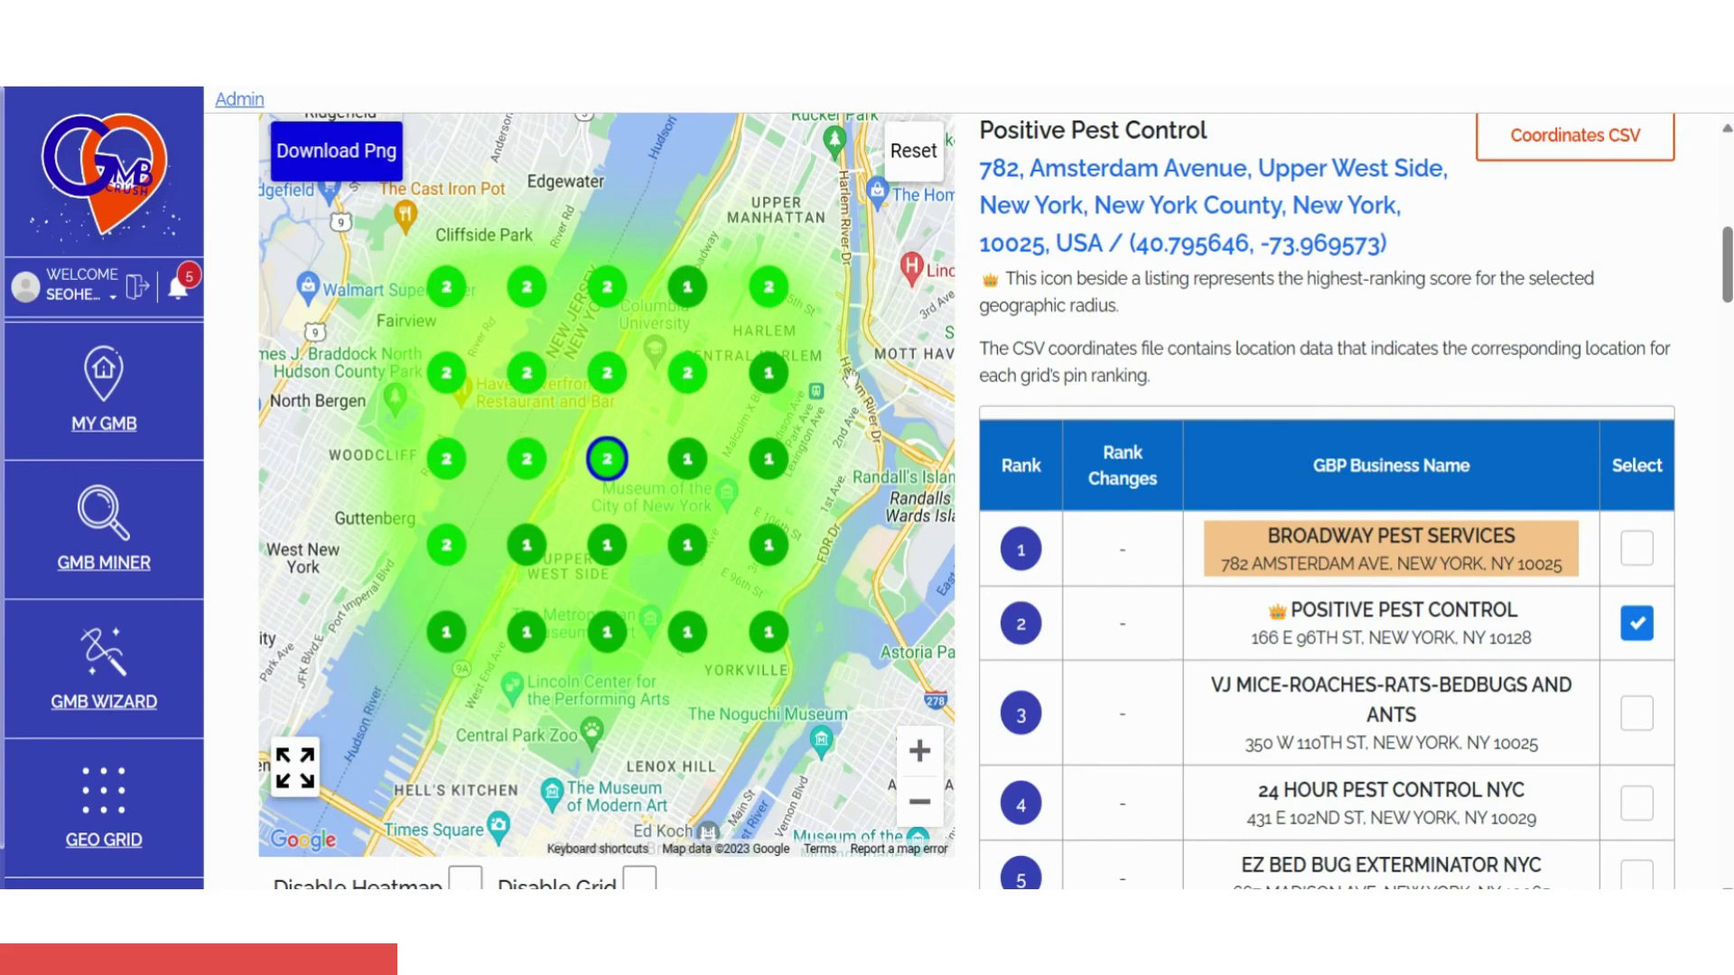
left_click(1637, 713)
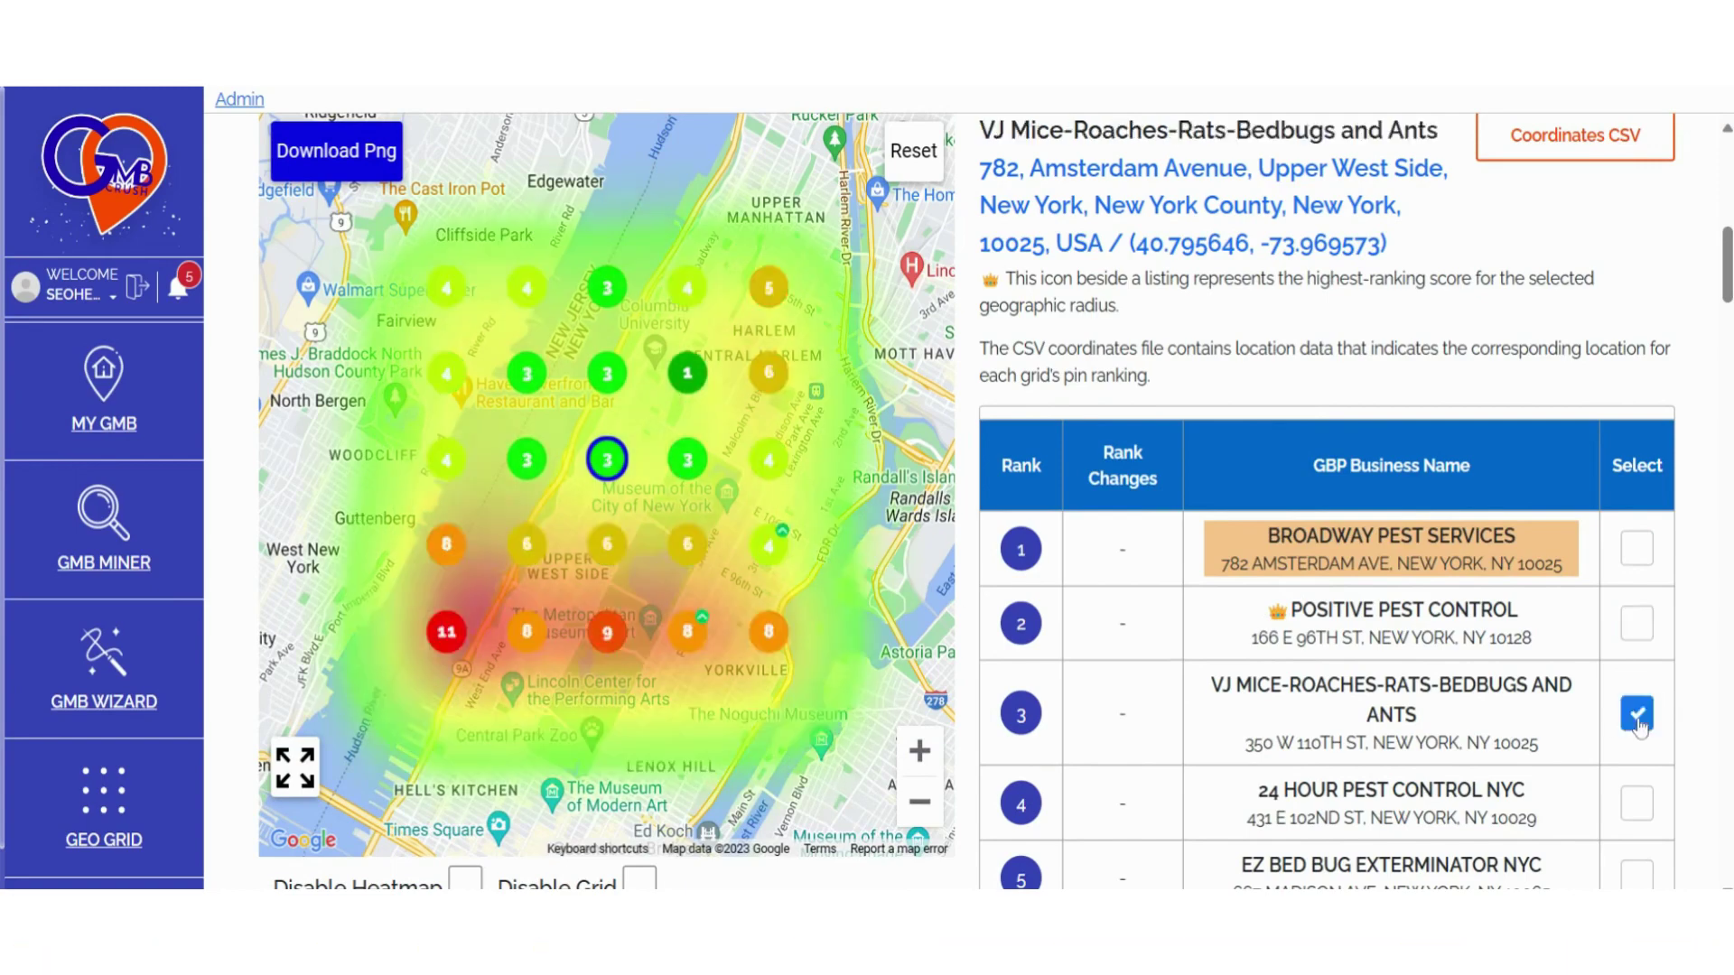
left_click(1637, 624)
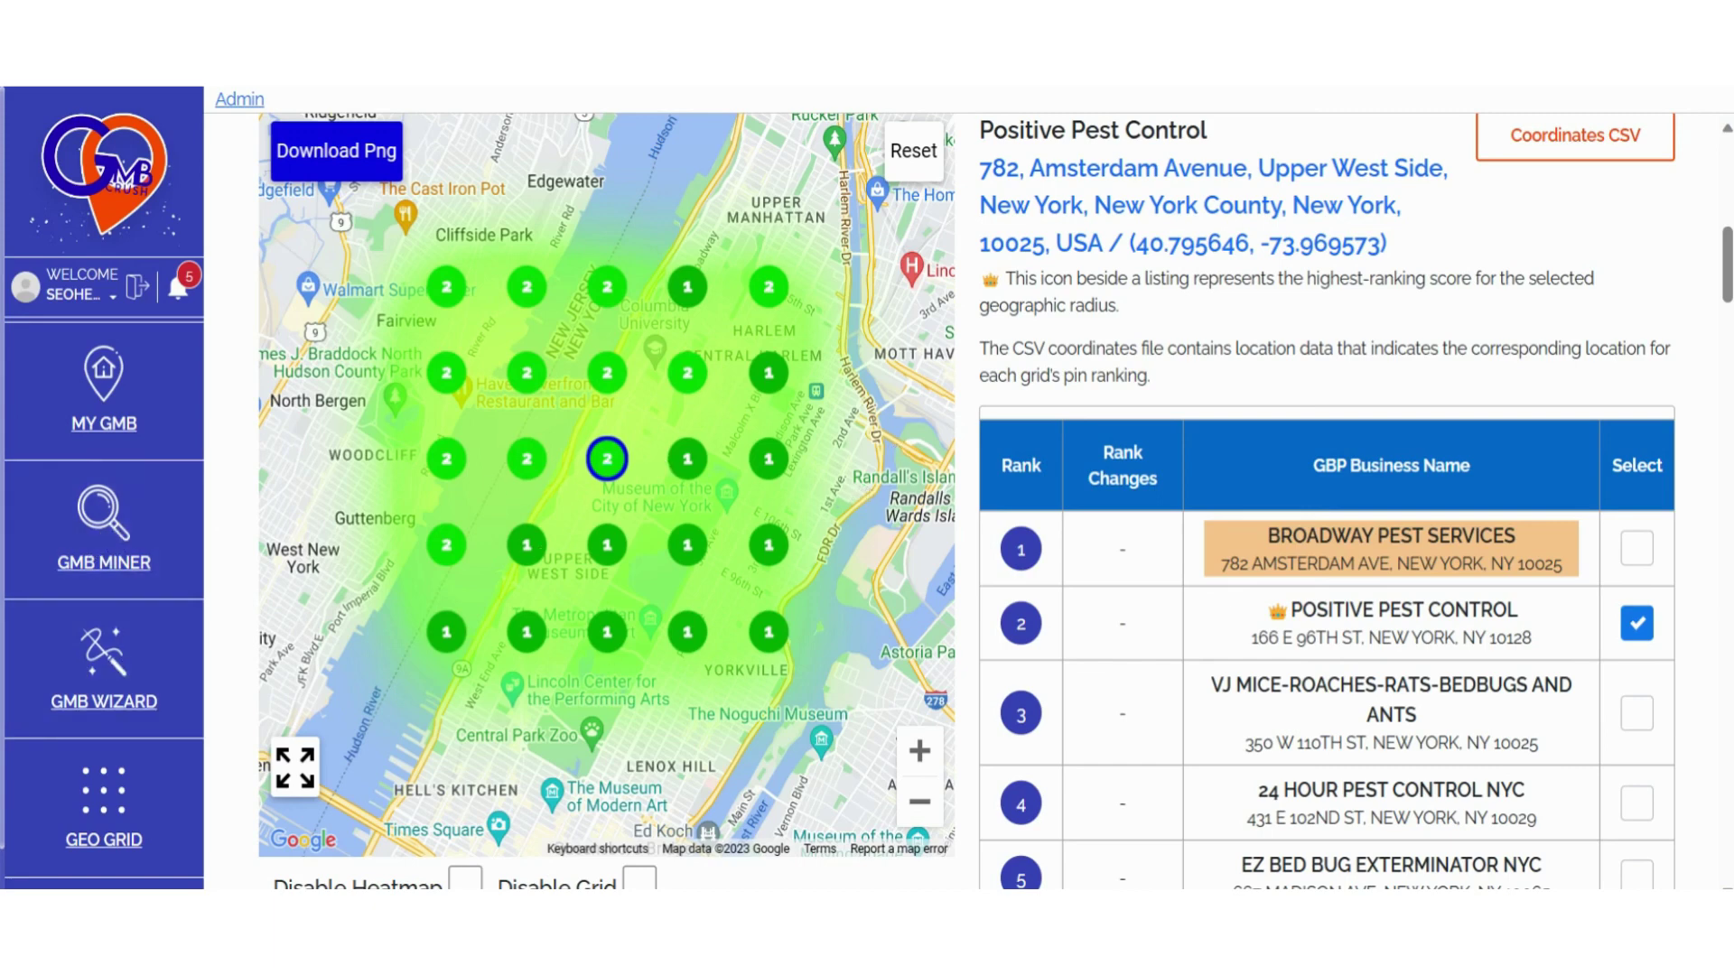
scroll(967, 502, "down", 1)
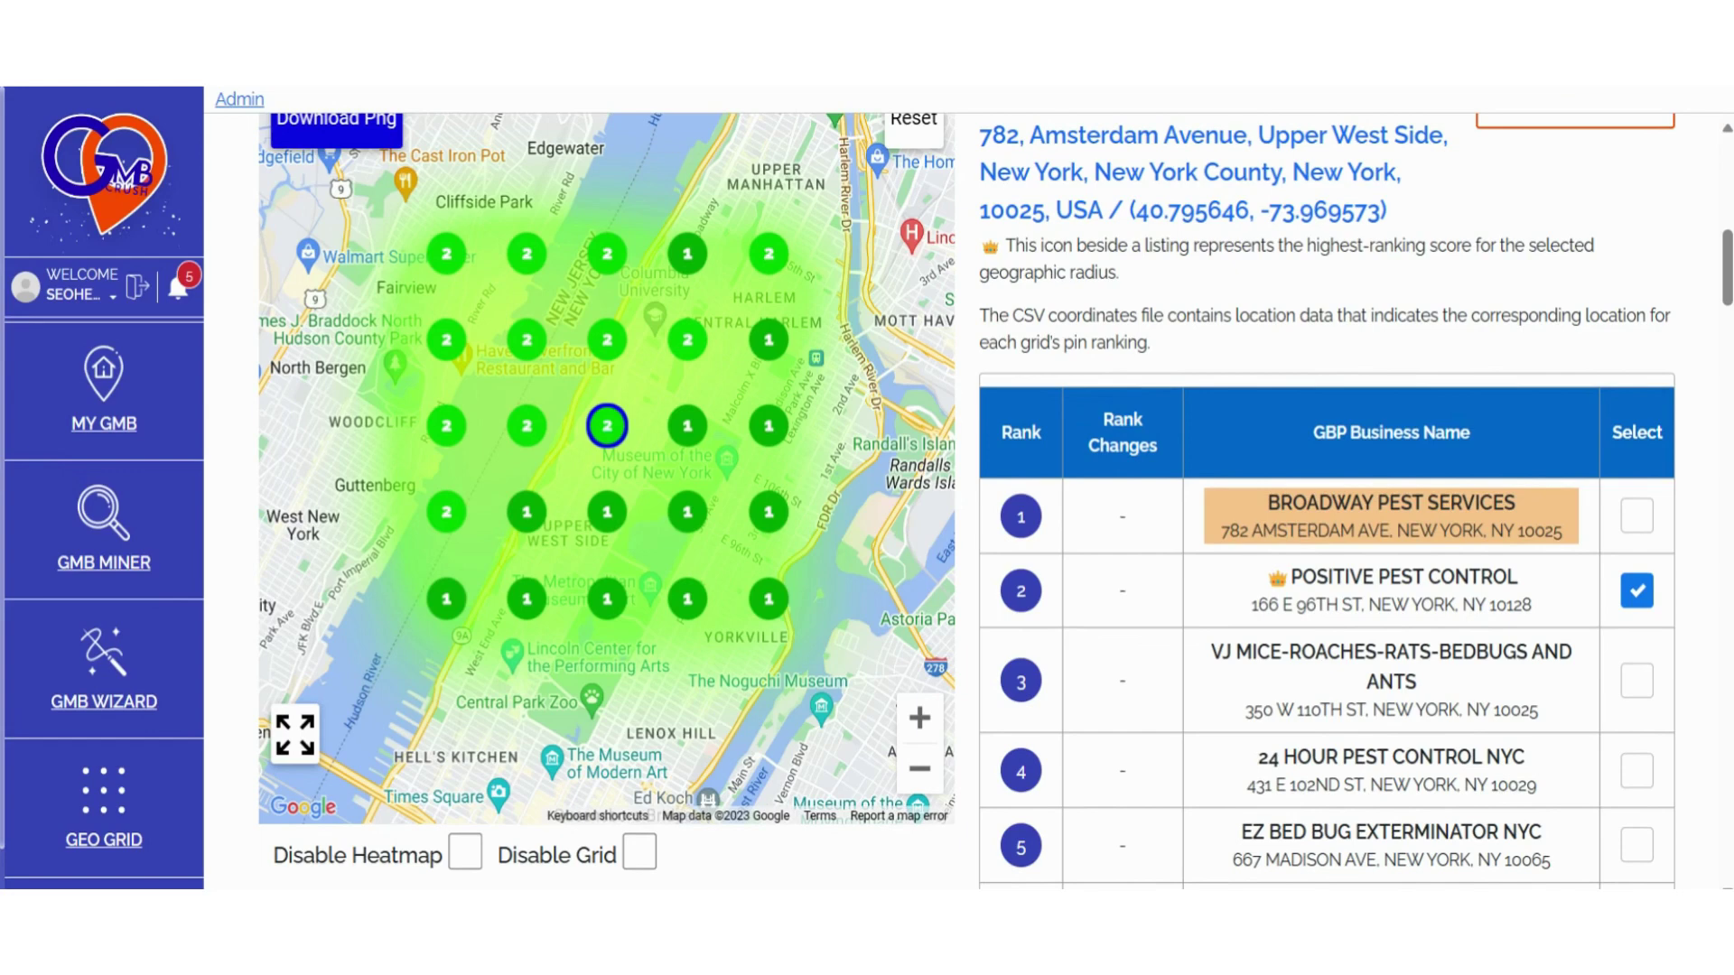
scroll(359, 245, "up", 1)
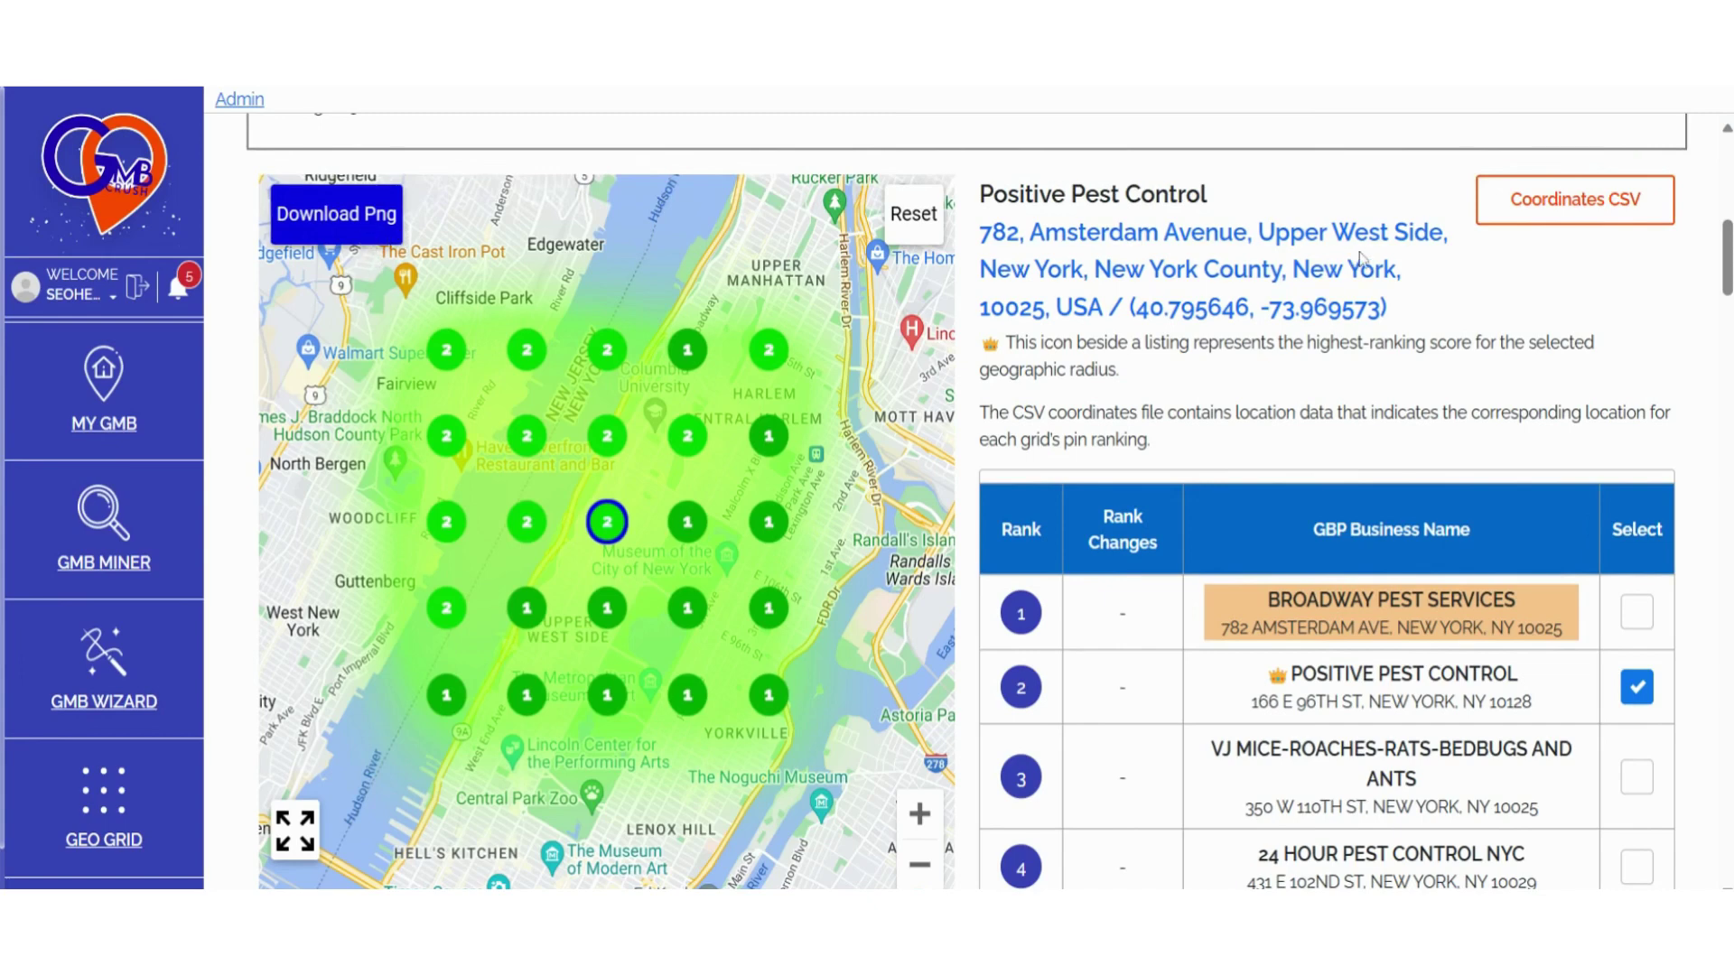
- Download the Coordinates CSV and map Broadway, Positive, VJ Mice and 24 Hour Pest Control rankings
left_click(1563, 220)
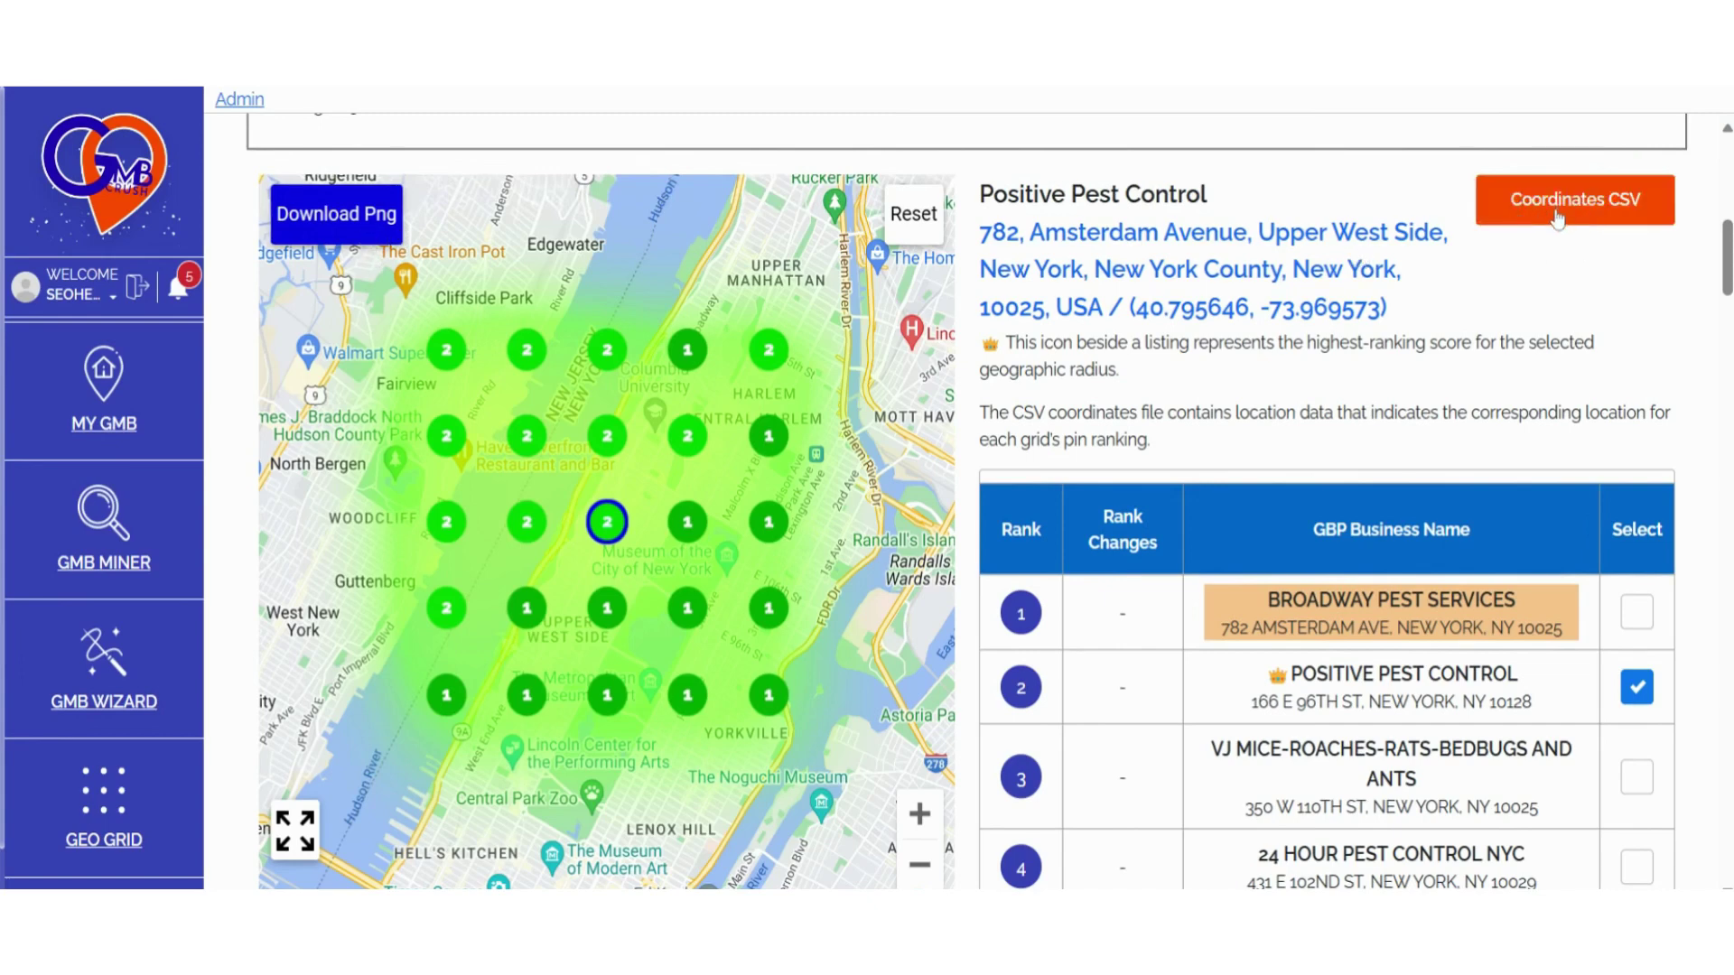
left_click(1637, 613)
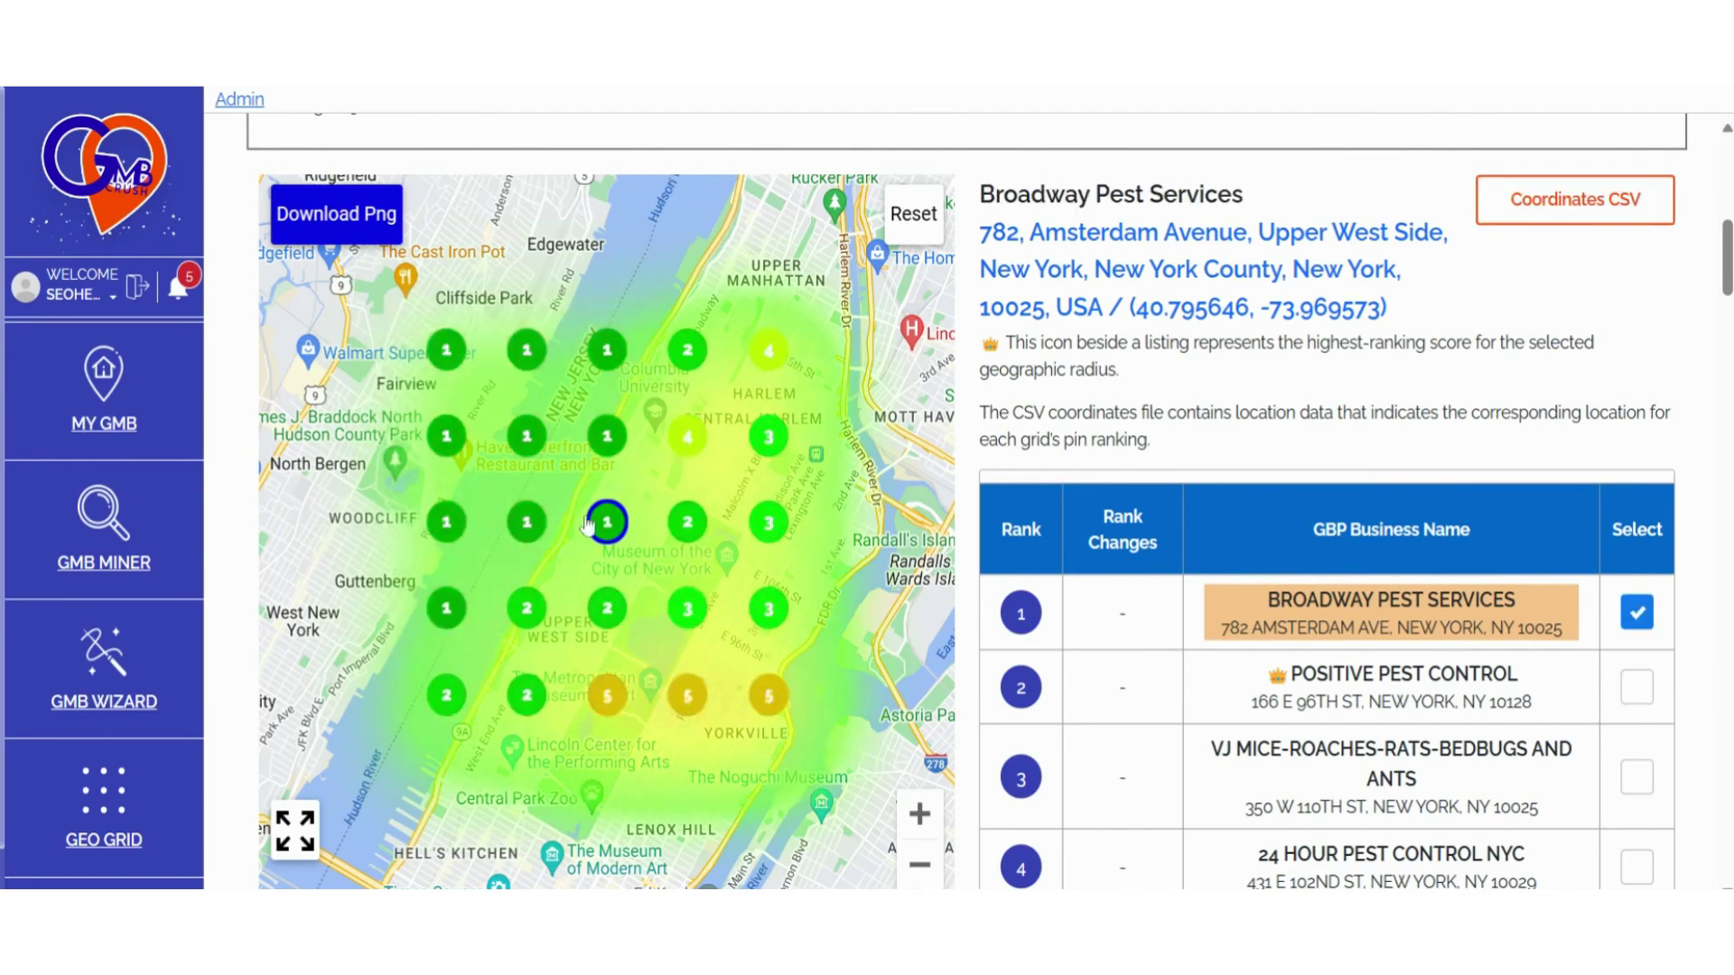
left_click(1644, 697)
left_click(1642, 783)
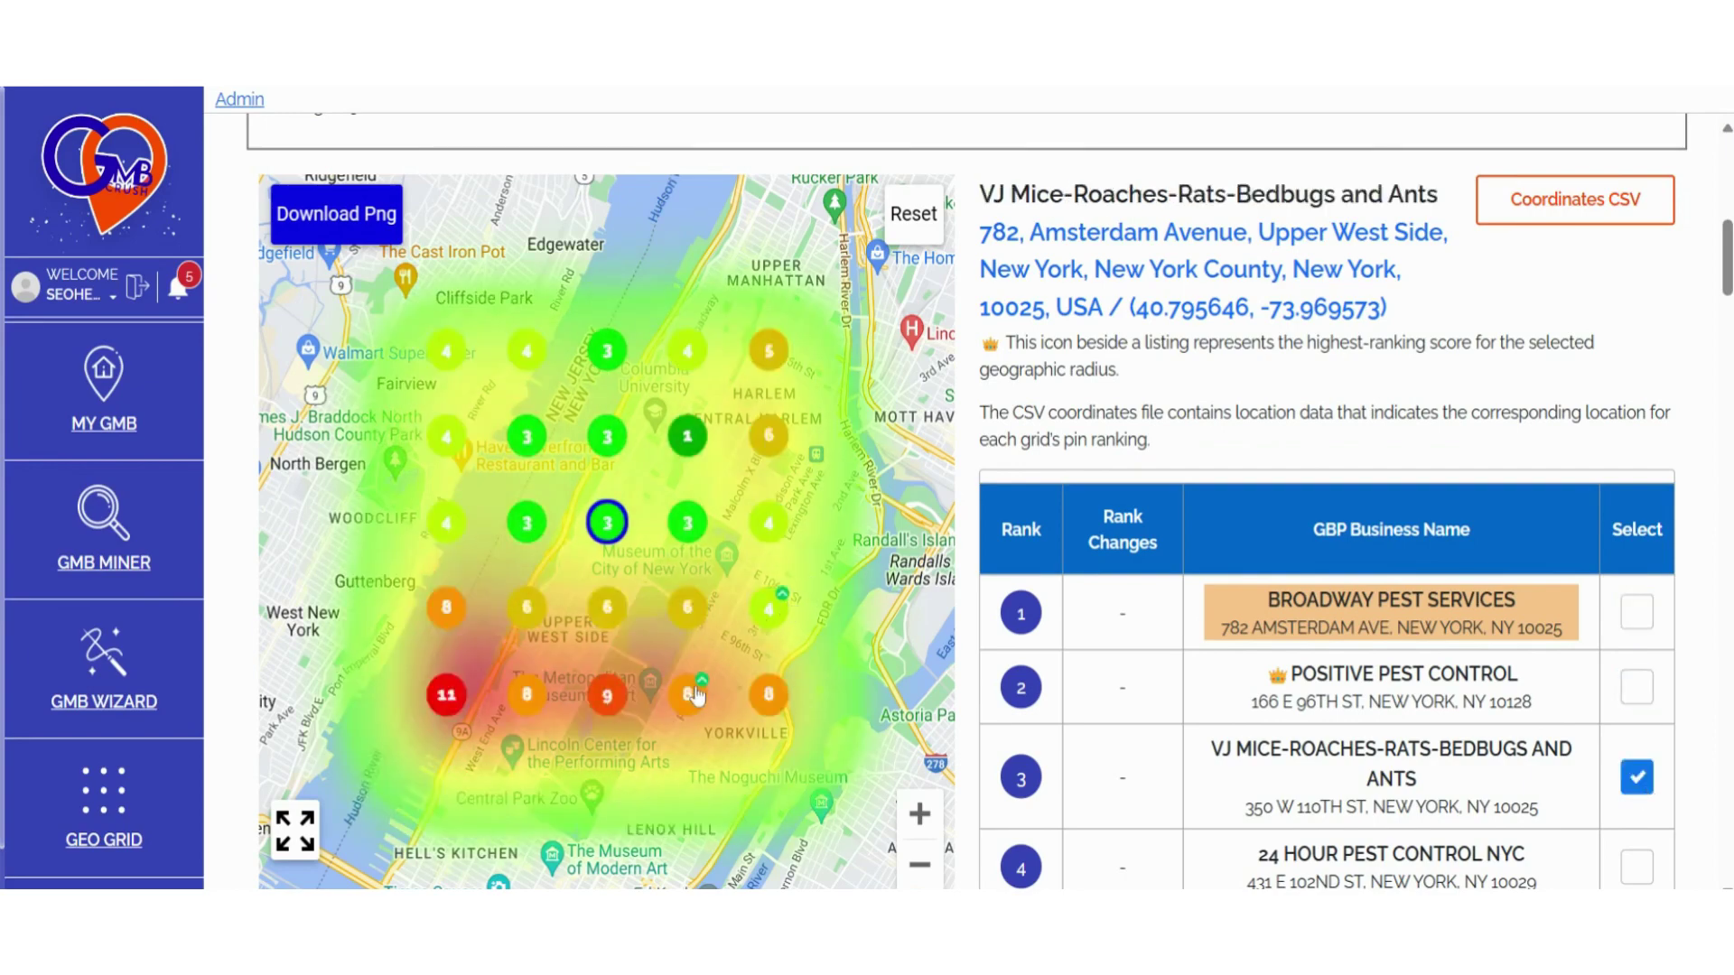
left_click(1636, 869)
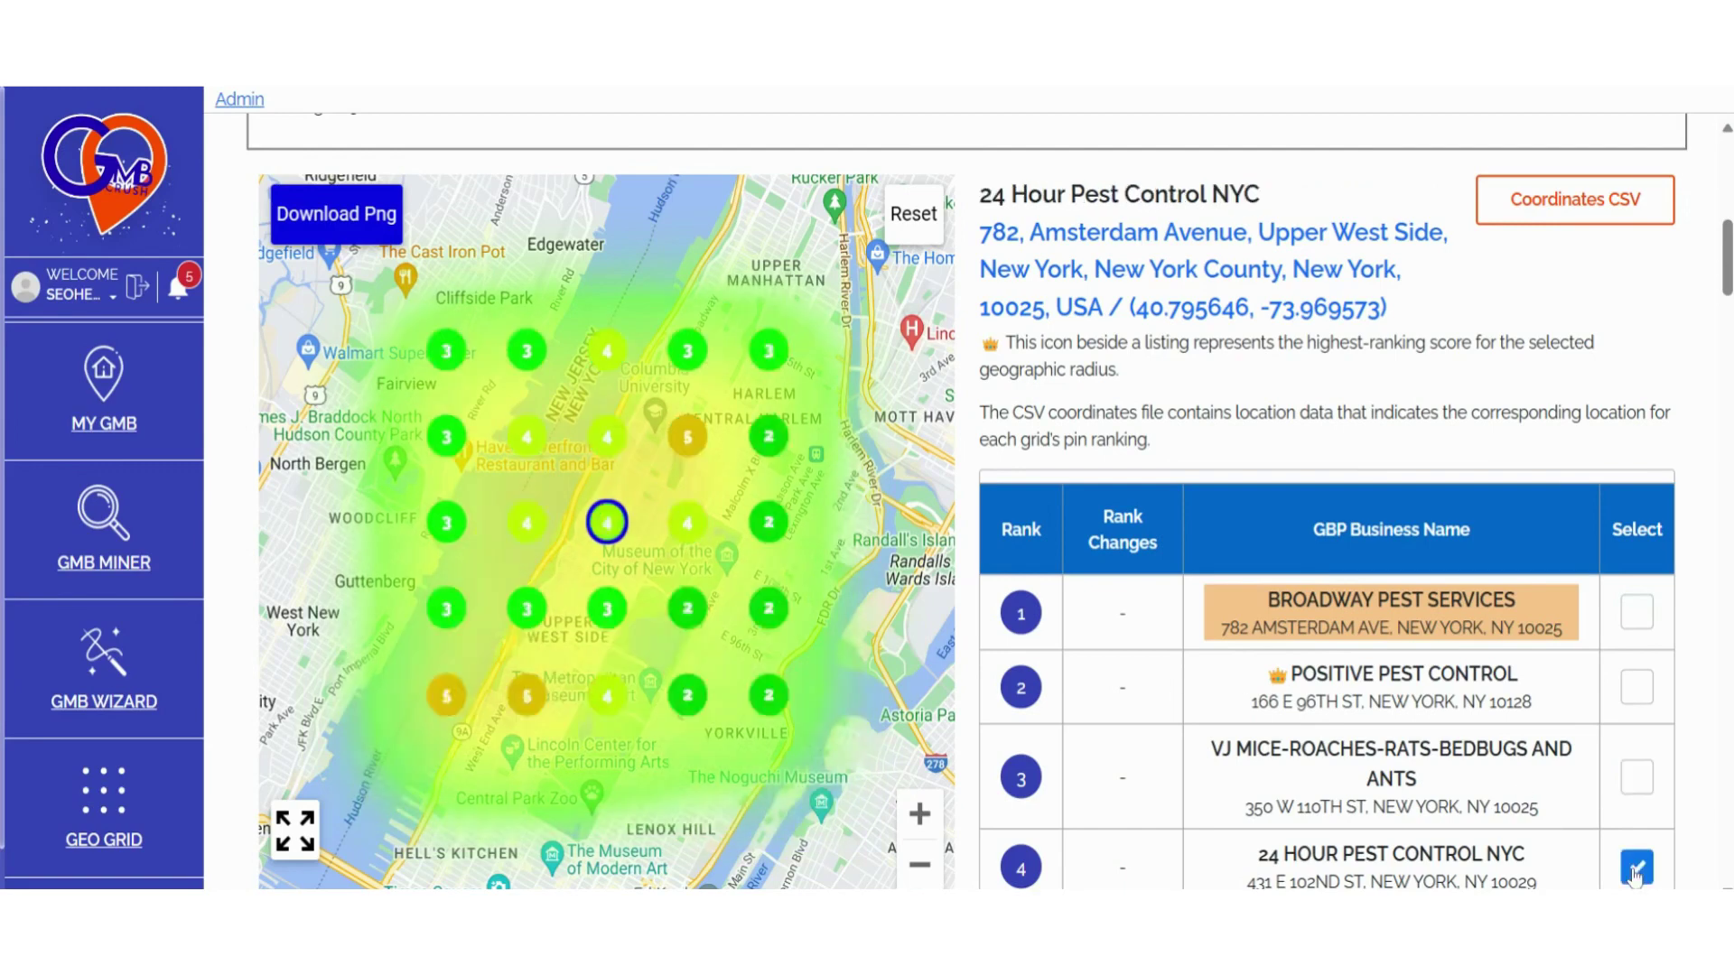
- Map EZ Bed Bug Exterminator NYC's rankings and scroll through the ranking table
scroll(1664, 800, "down", 1)
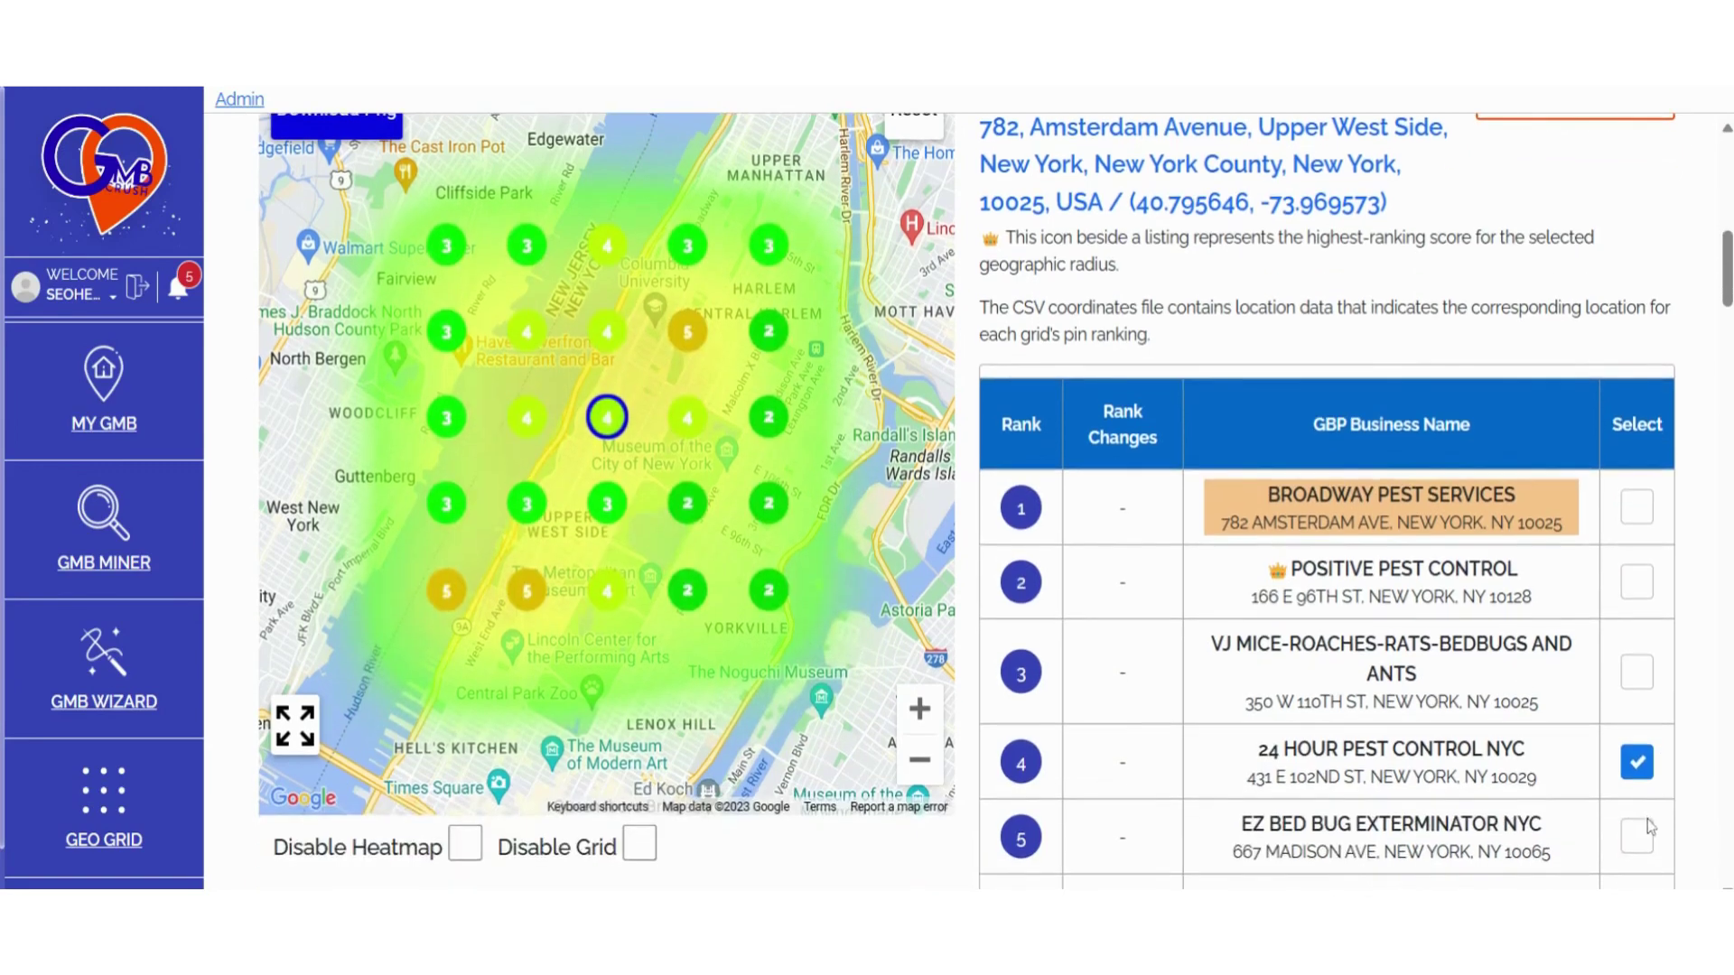
left_click(1640, 838)
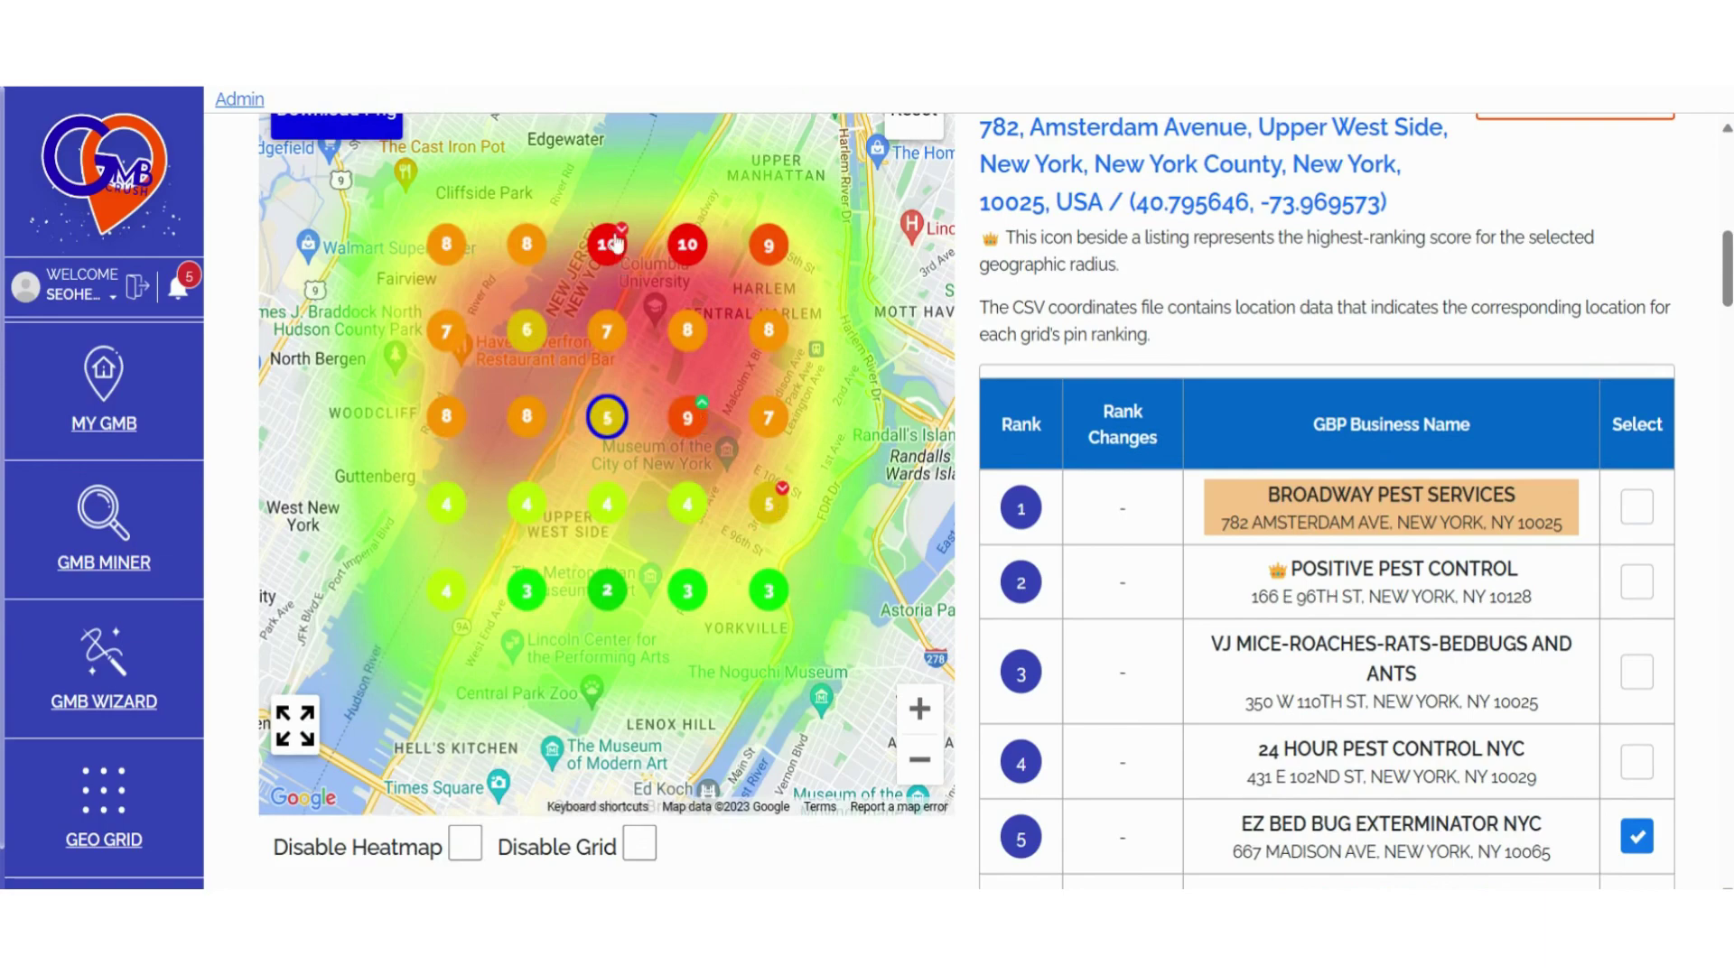
scroll(1314, 751, "down", 6)
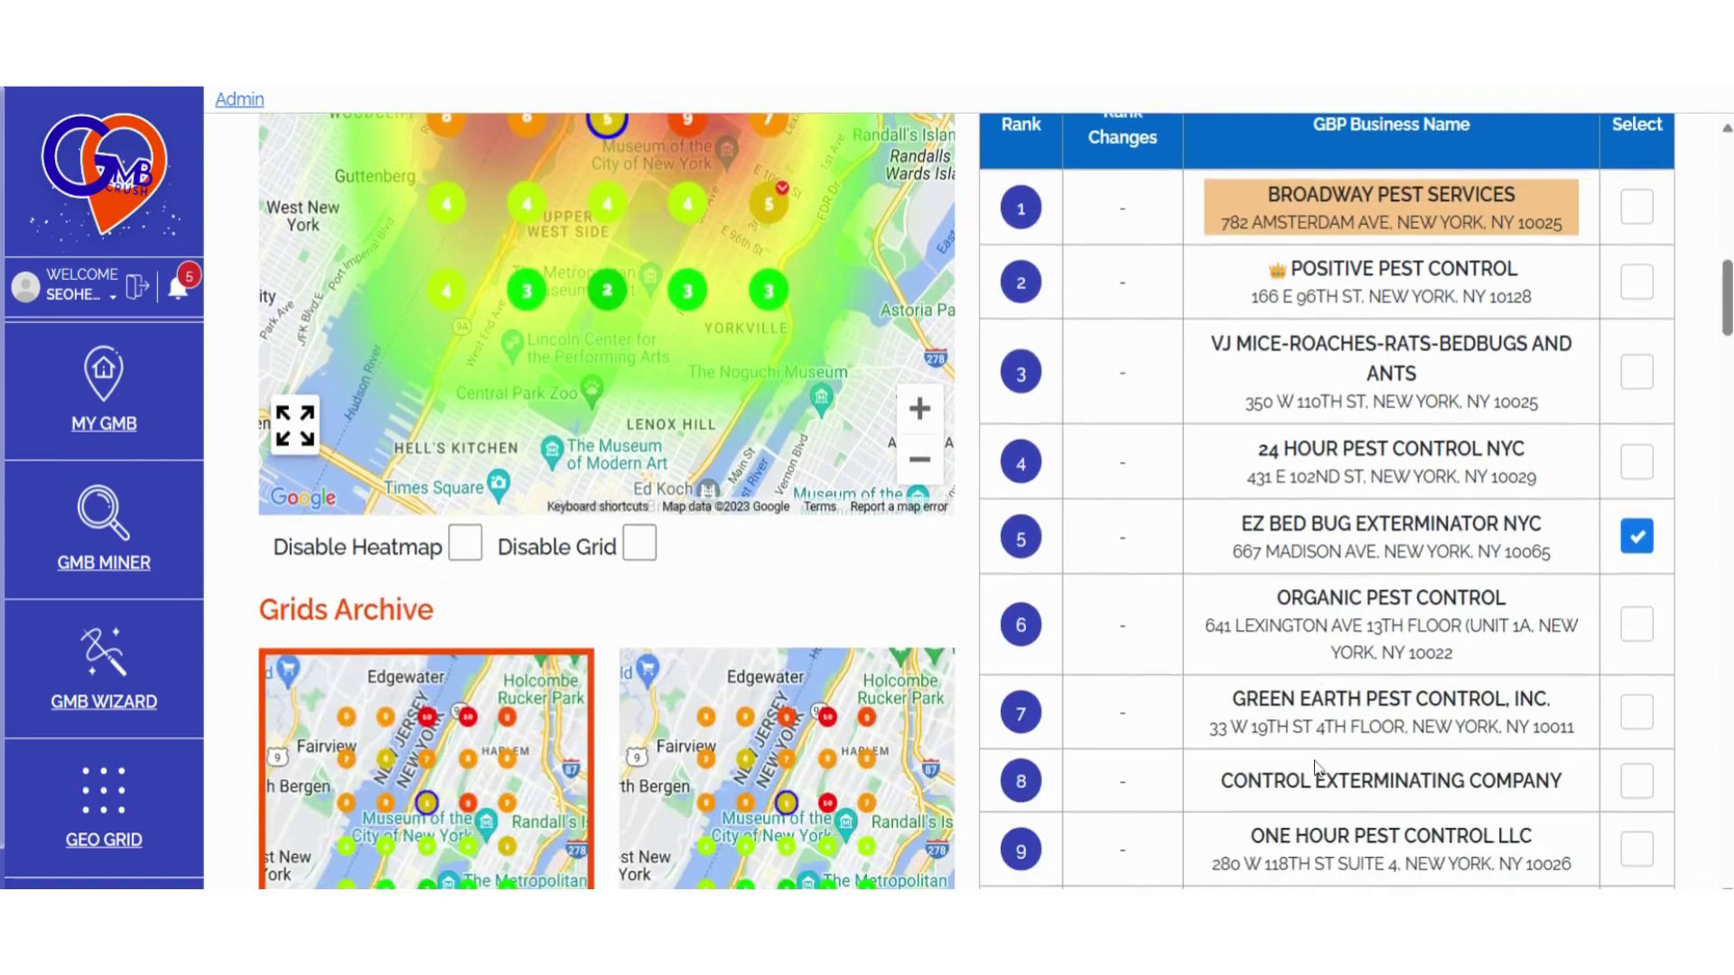
scroll(1315, 768, "down", 2)
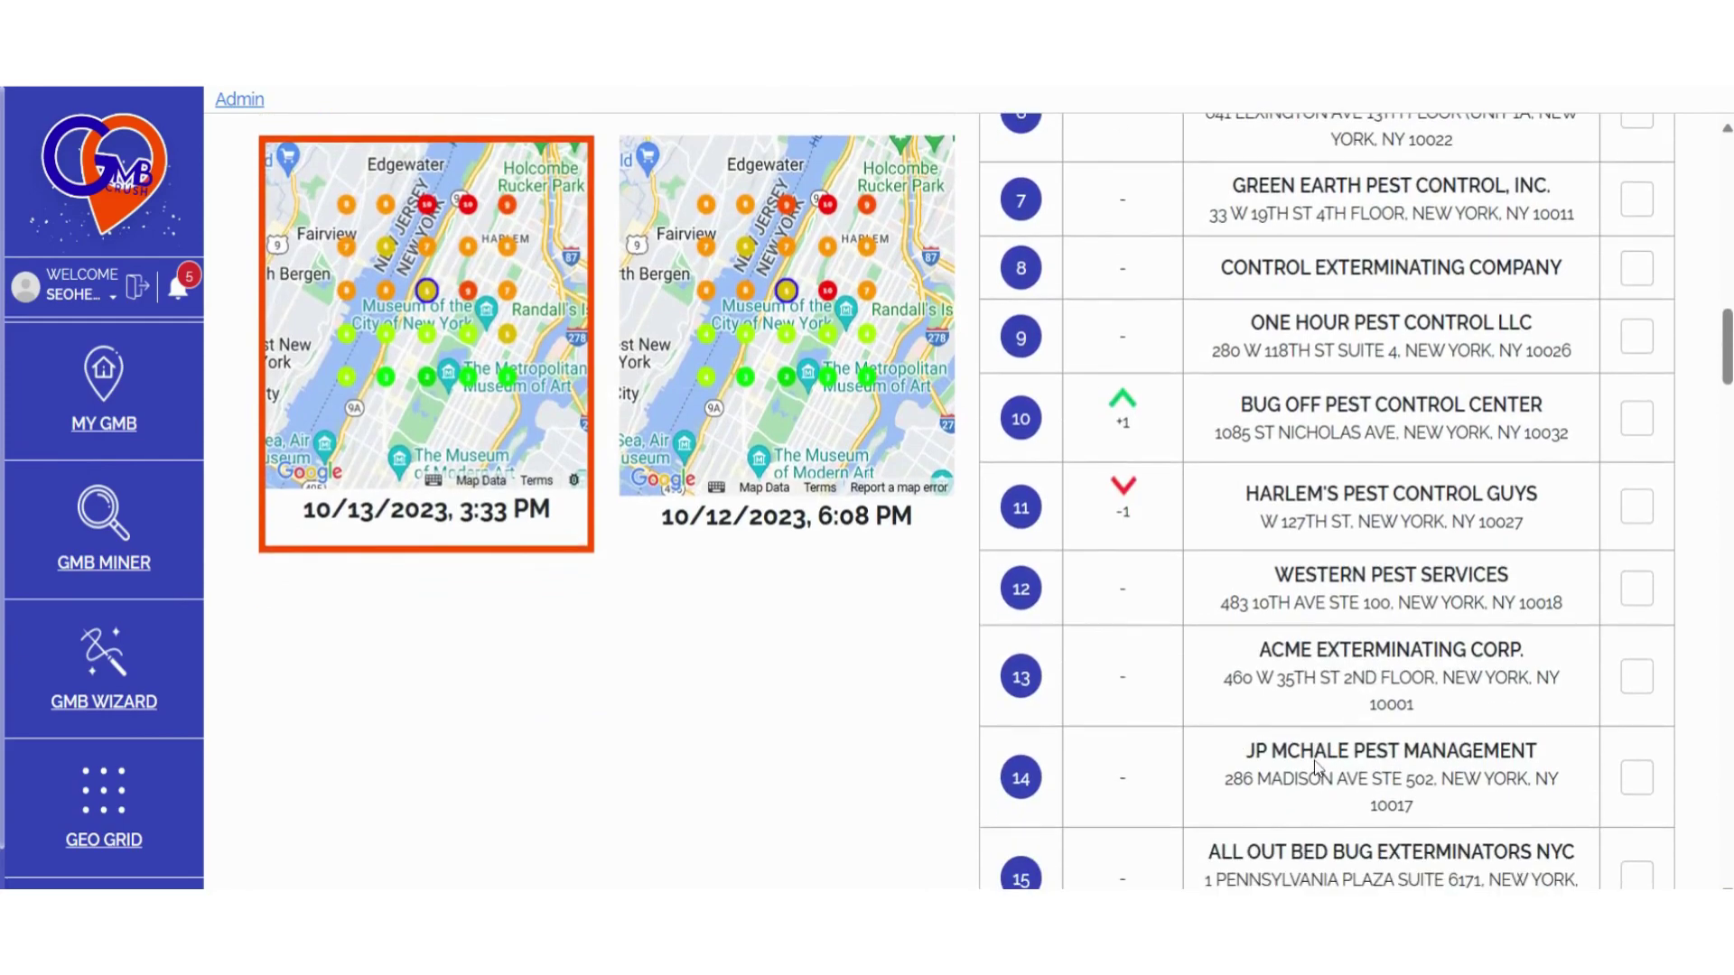
scroll(1243, 502, "up", 2)
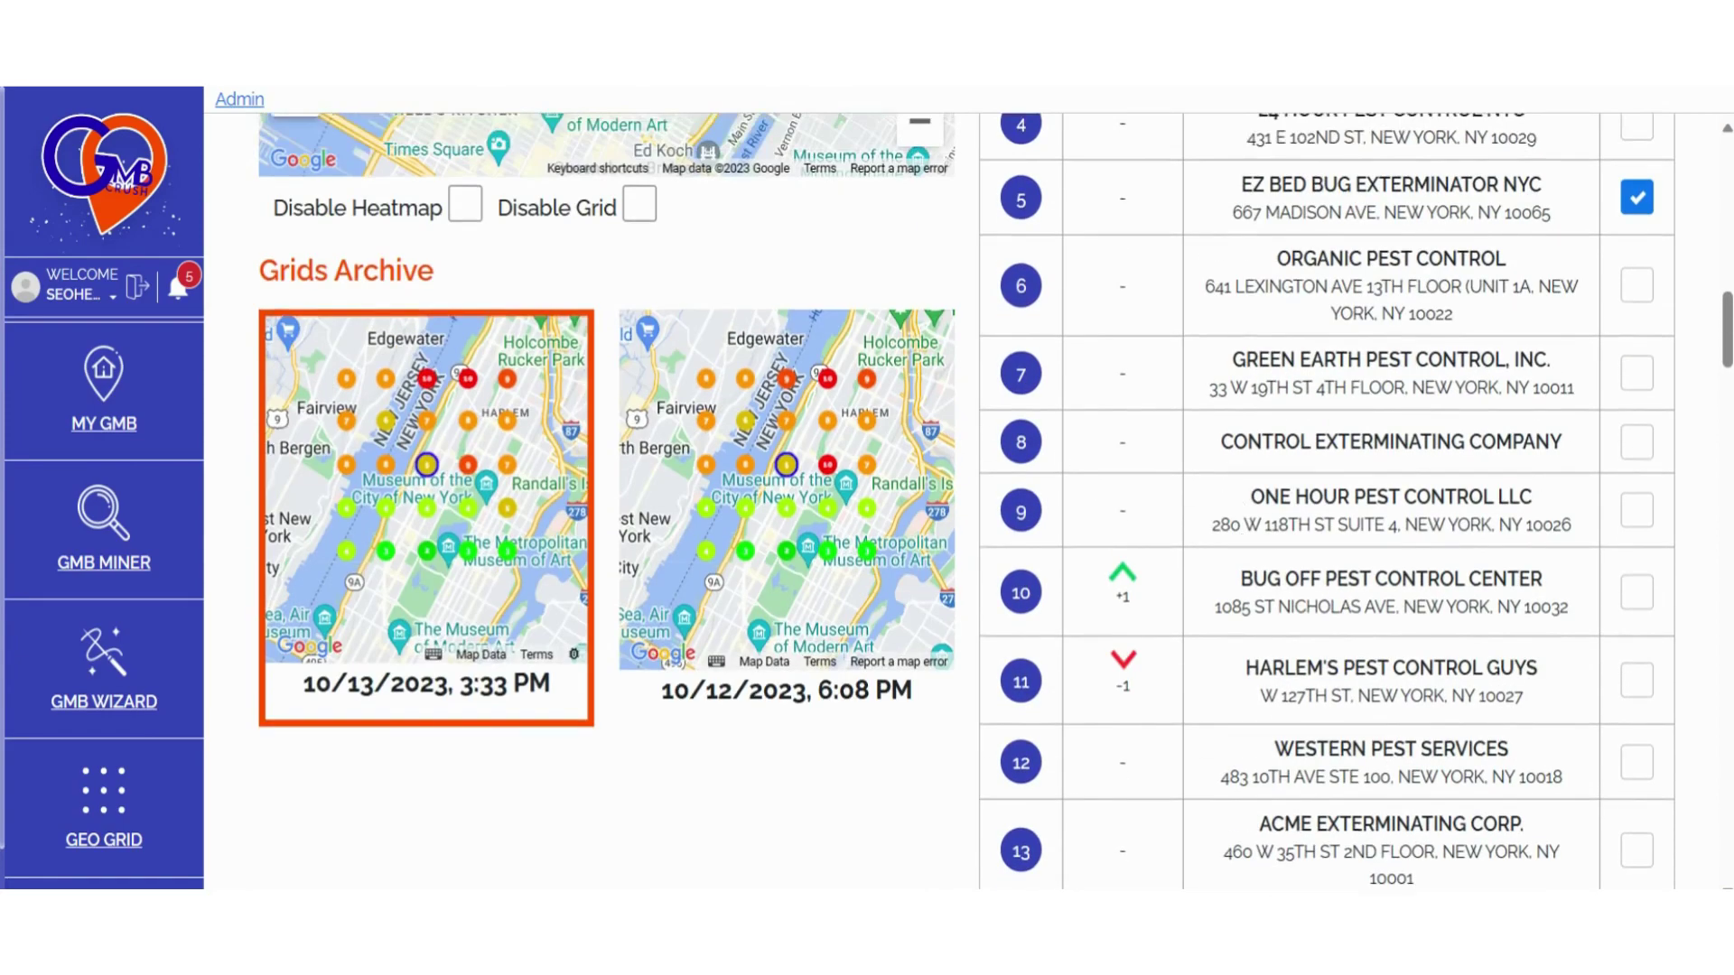
scroll(1242, 502, "up", 6)
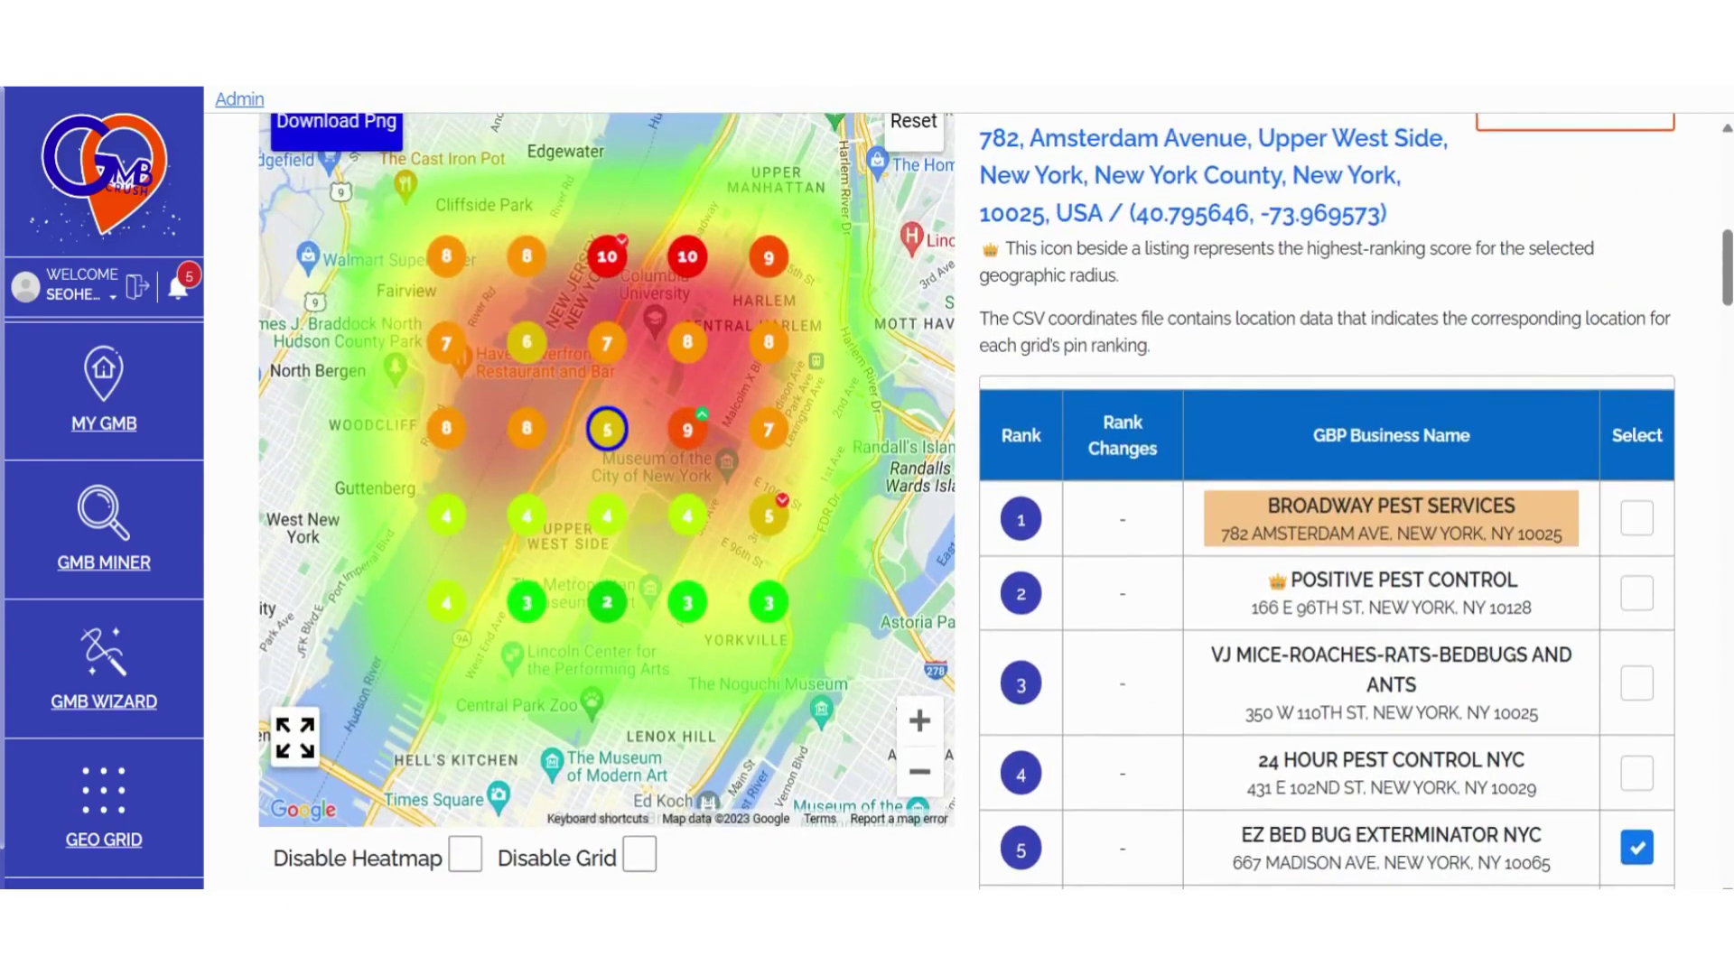
scroll(226, 102, "up", 8)
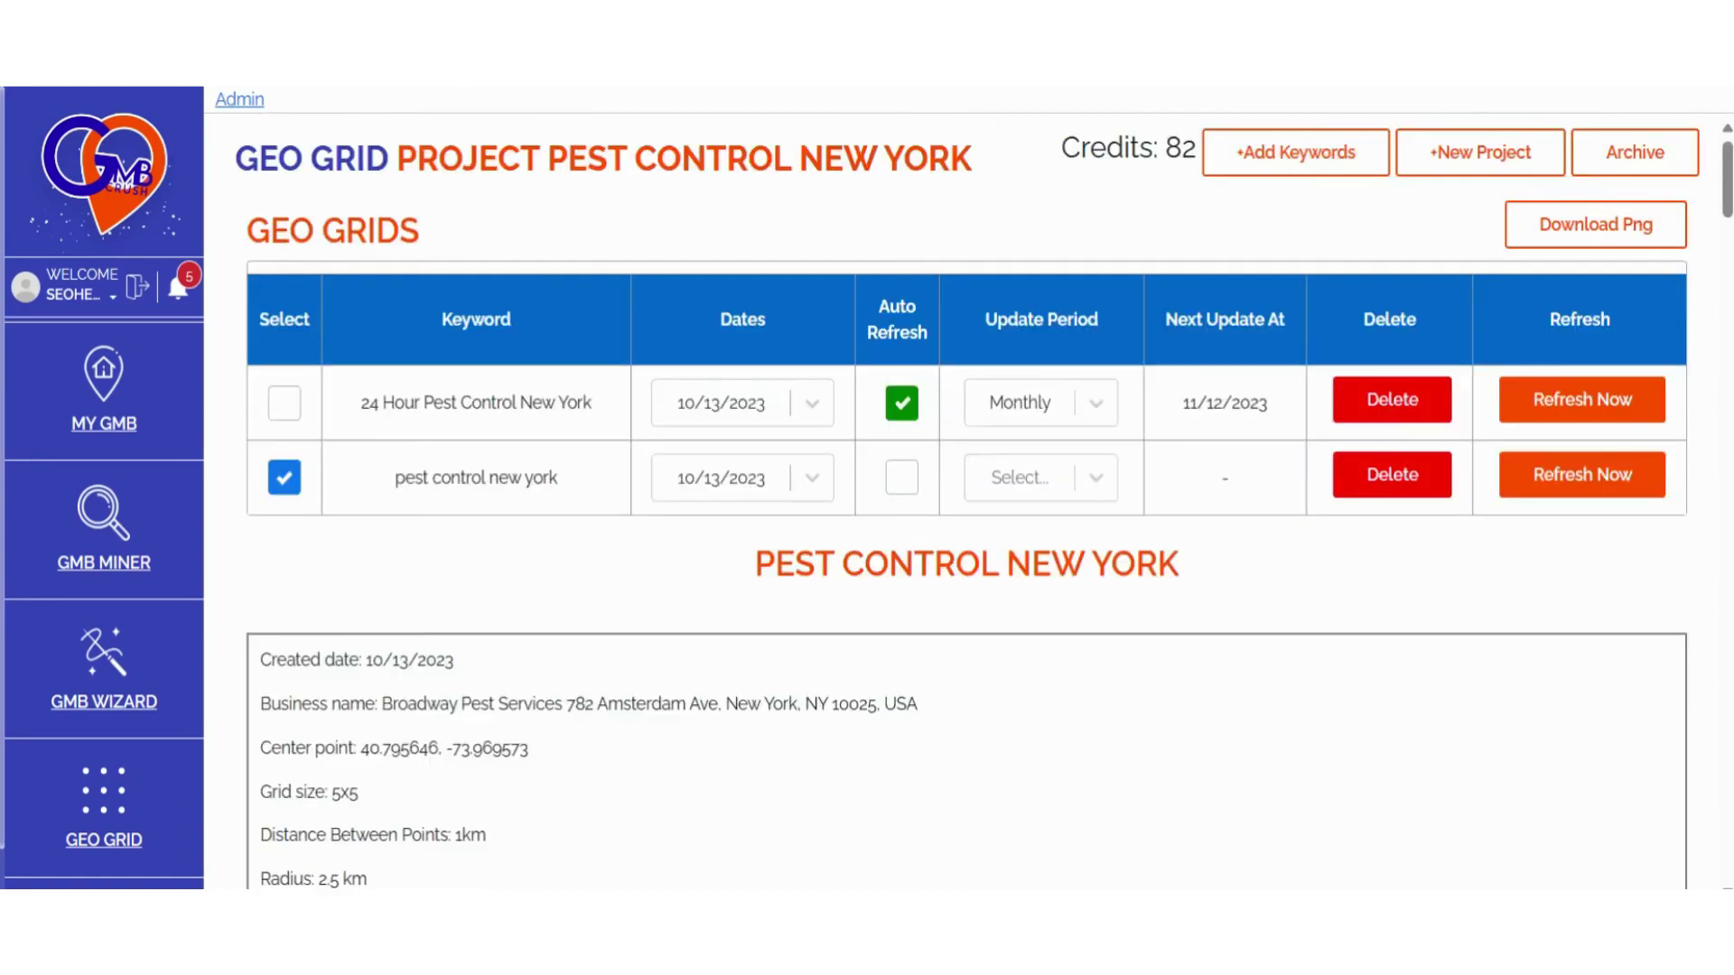
scroll(1312, 602, "down", 8)
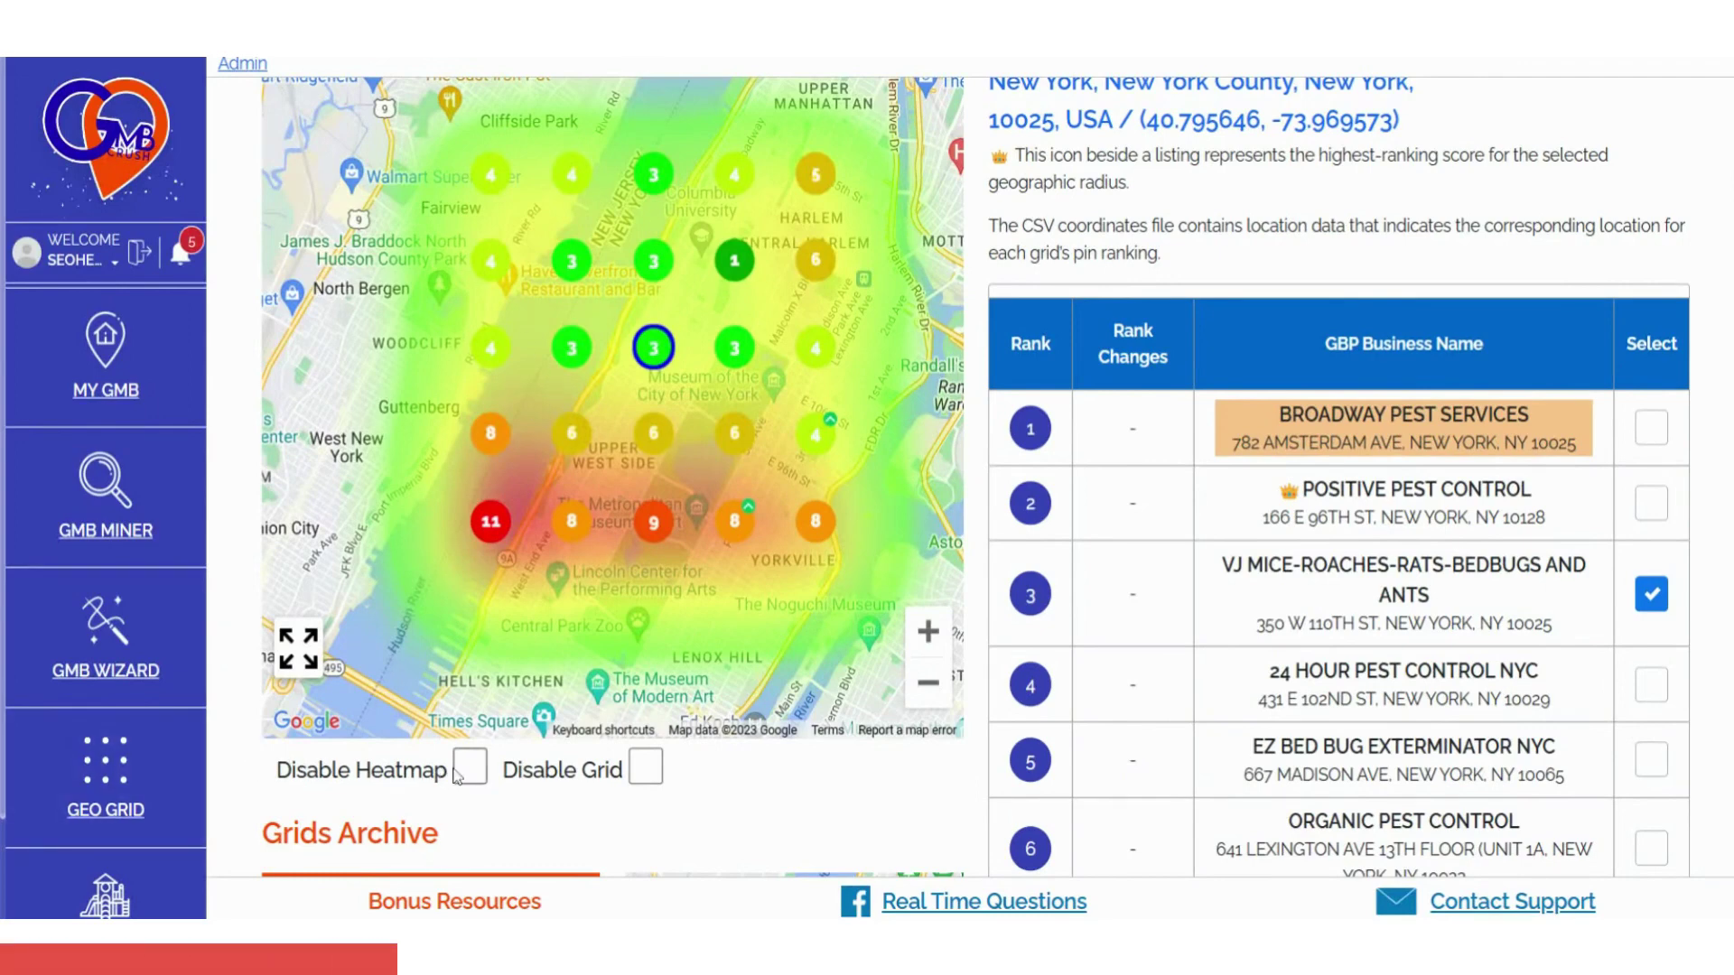
- Toggle Disable Heatmap and Disable Grid on and off to check the map
left_click(469, 770)
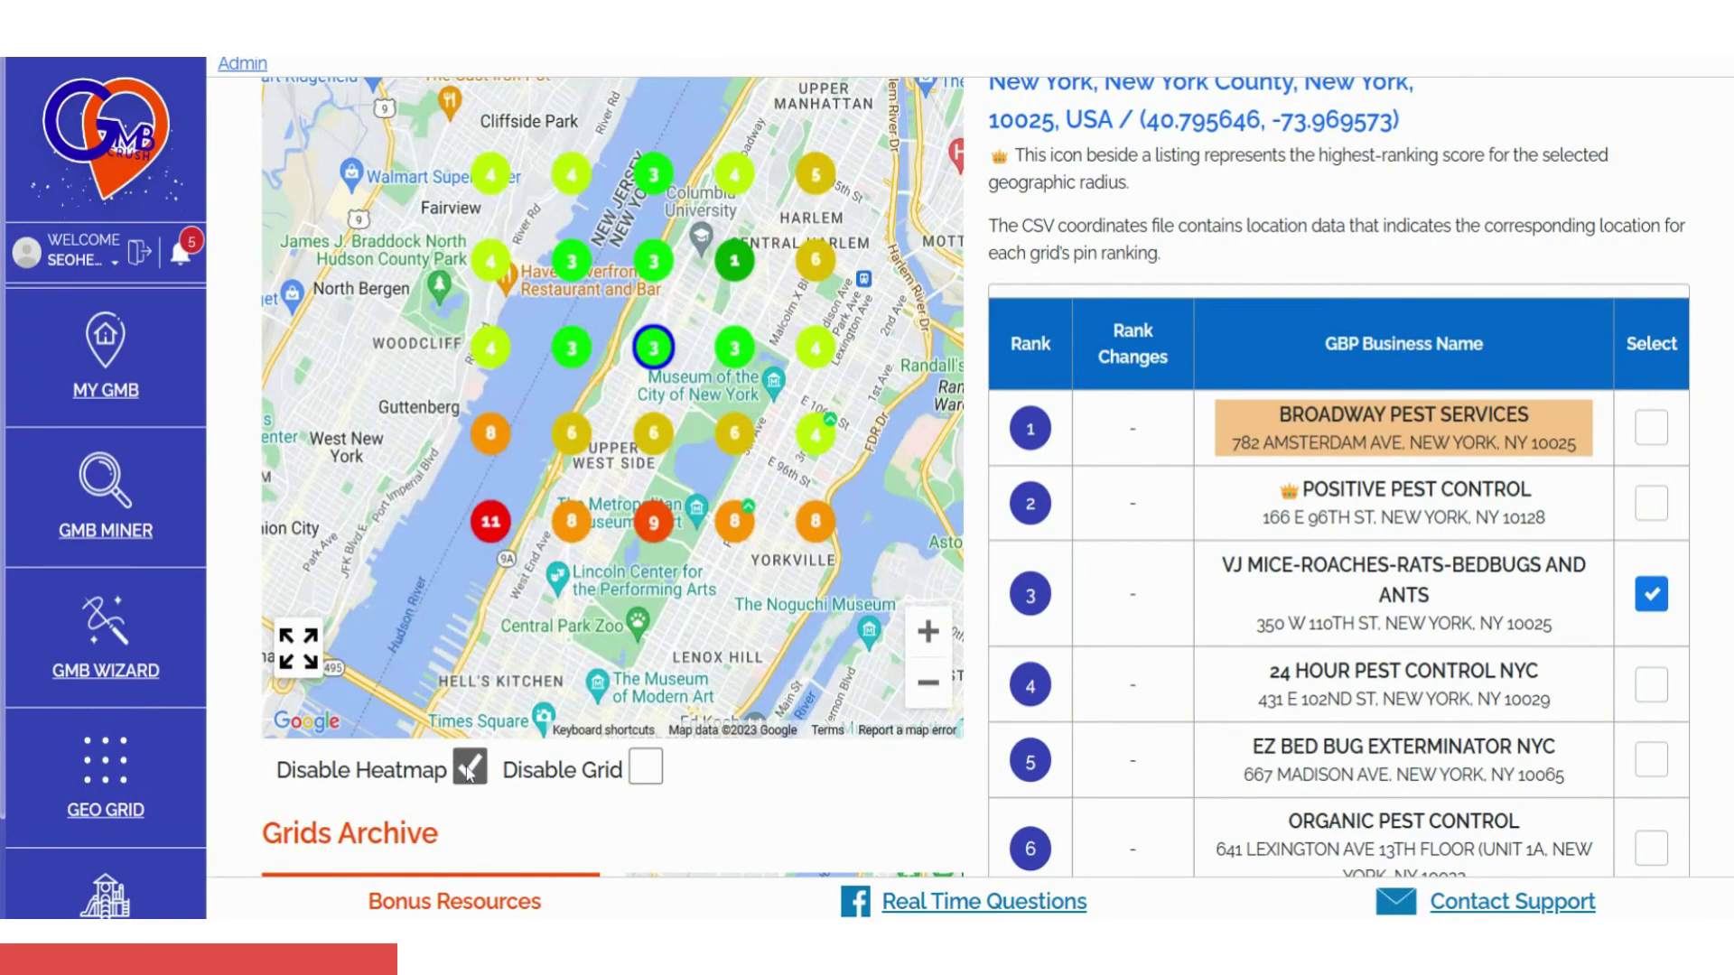
left_click(468, 770)
left_click(643, 768)
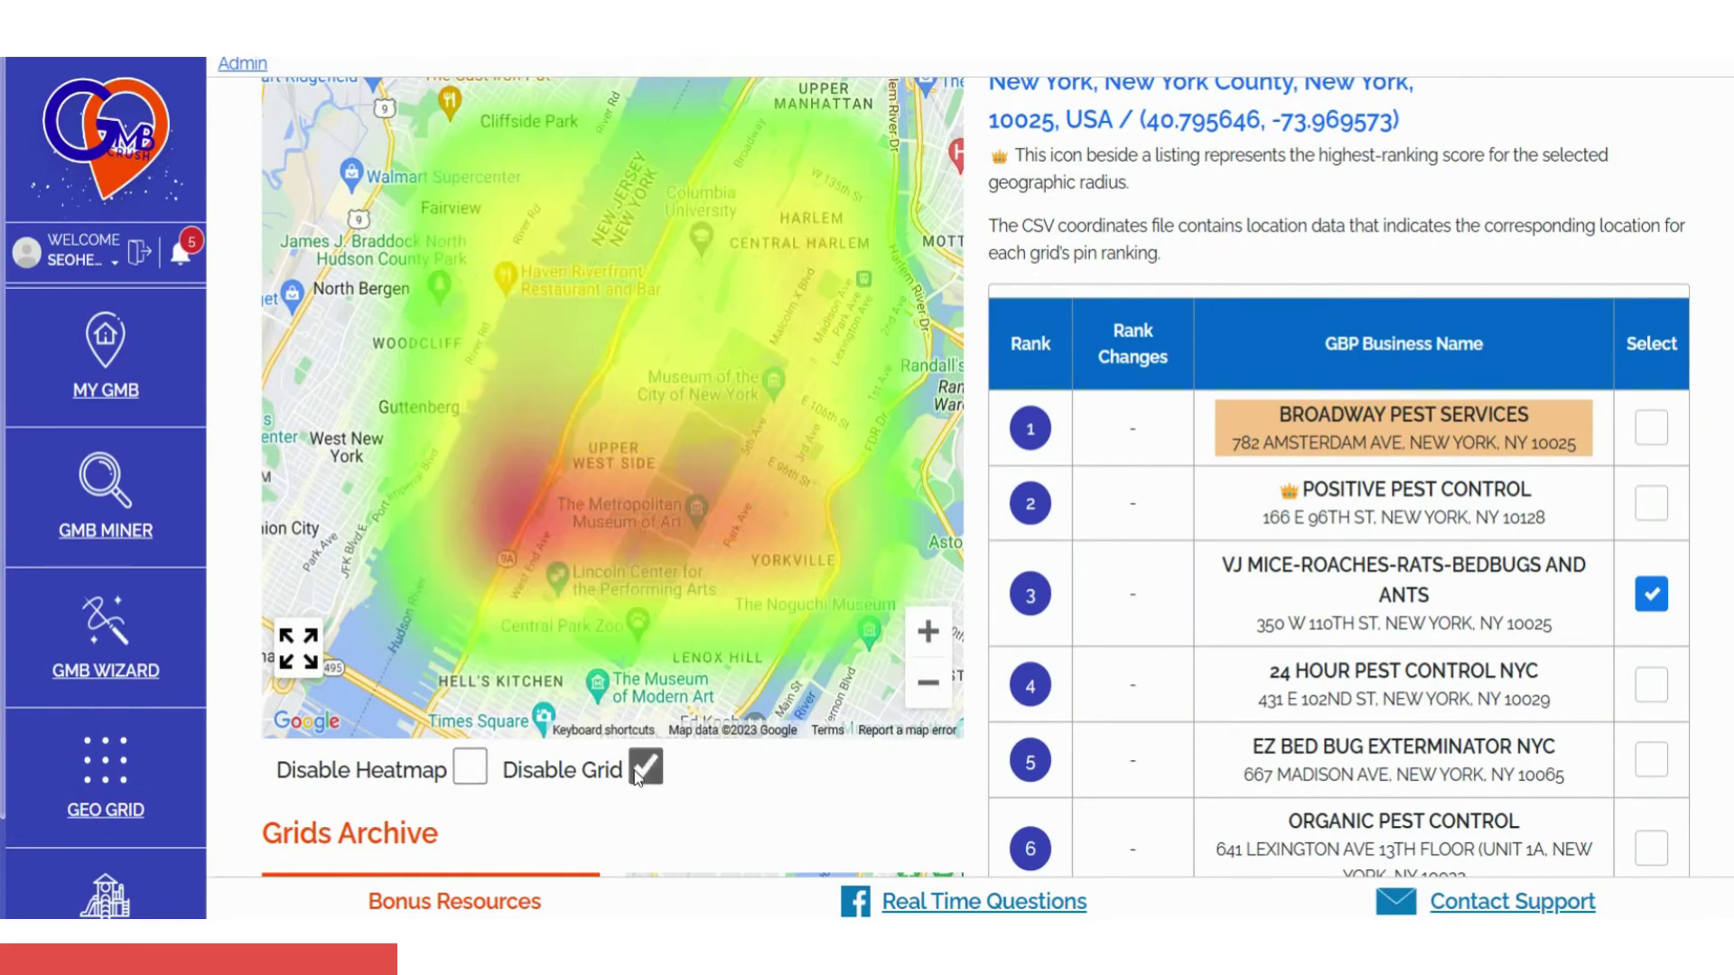
left_click(643, 769)
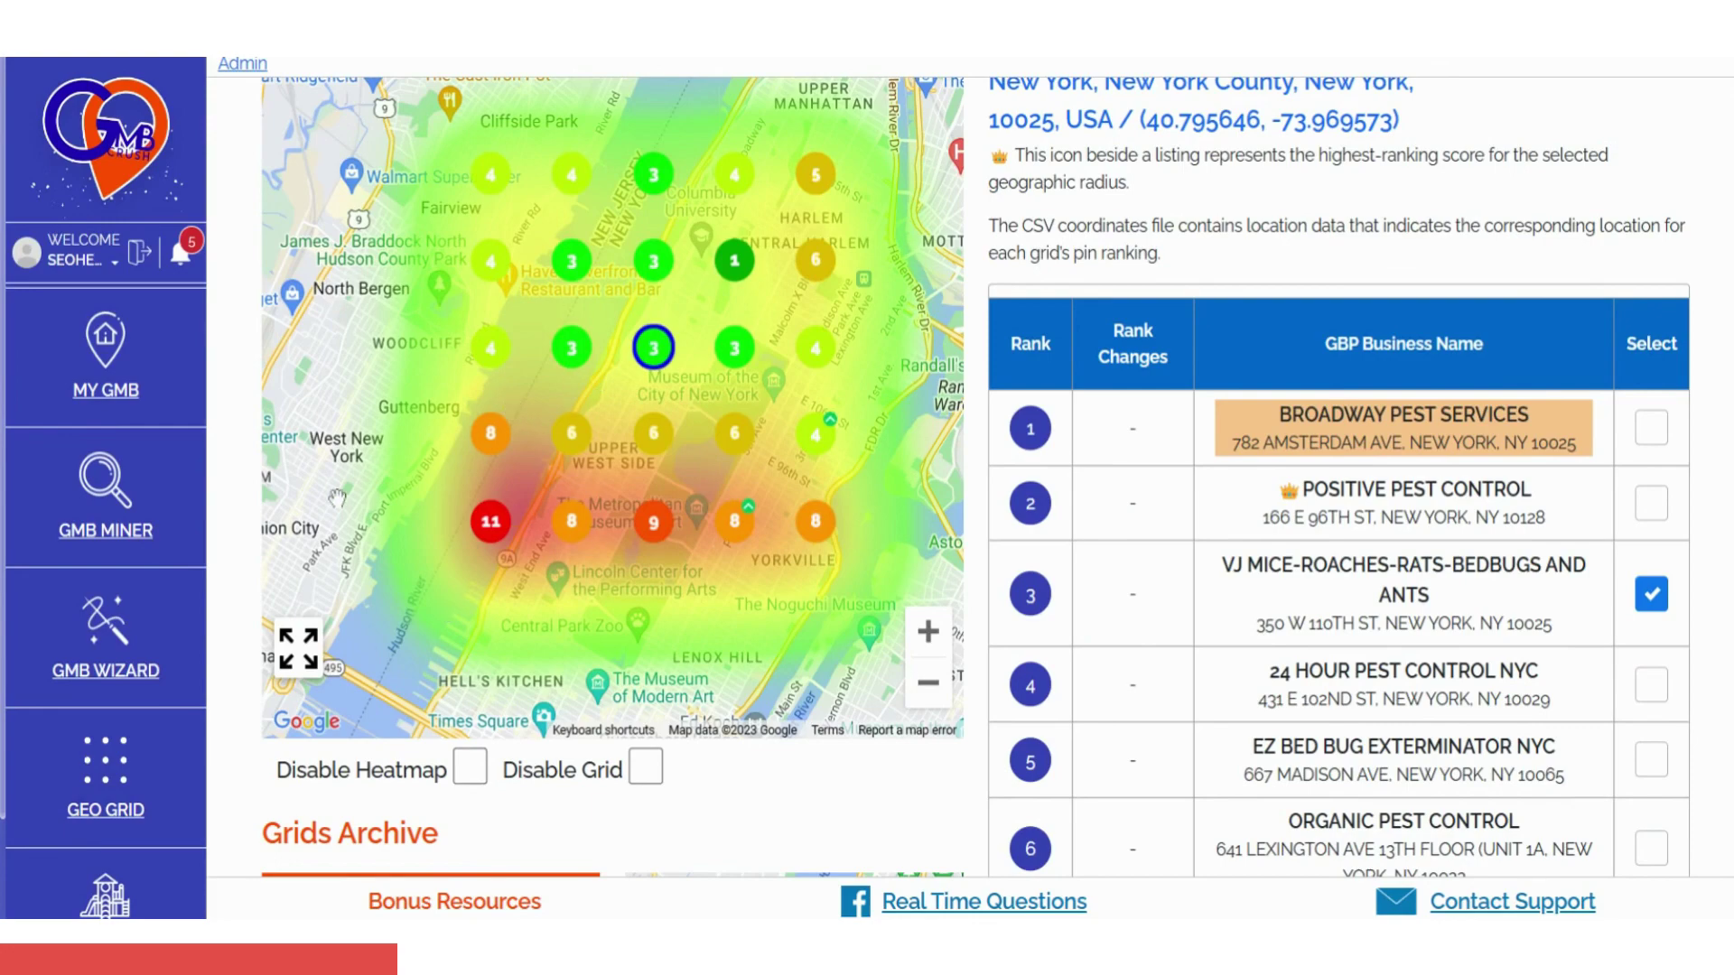
- Scroll down to the GMB Insights table showing Broadway Pest Services at average ranking 2.28
scroll(195, 693, "down", 1)
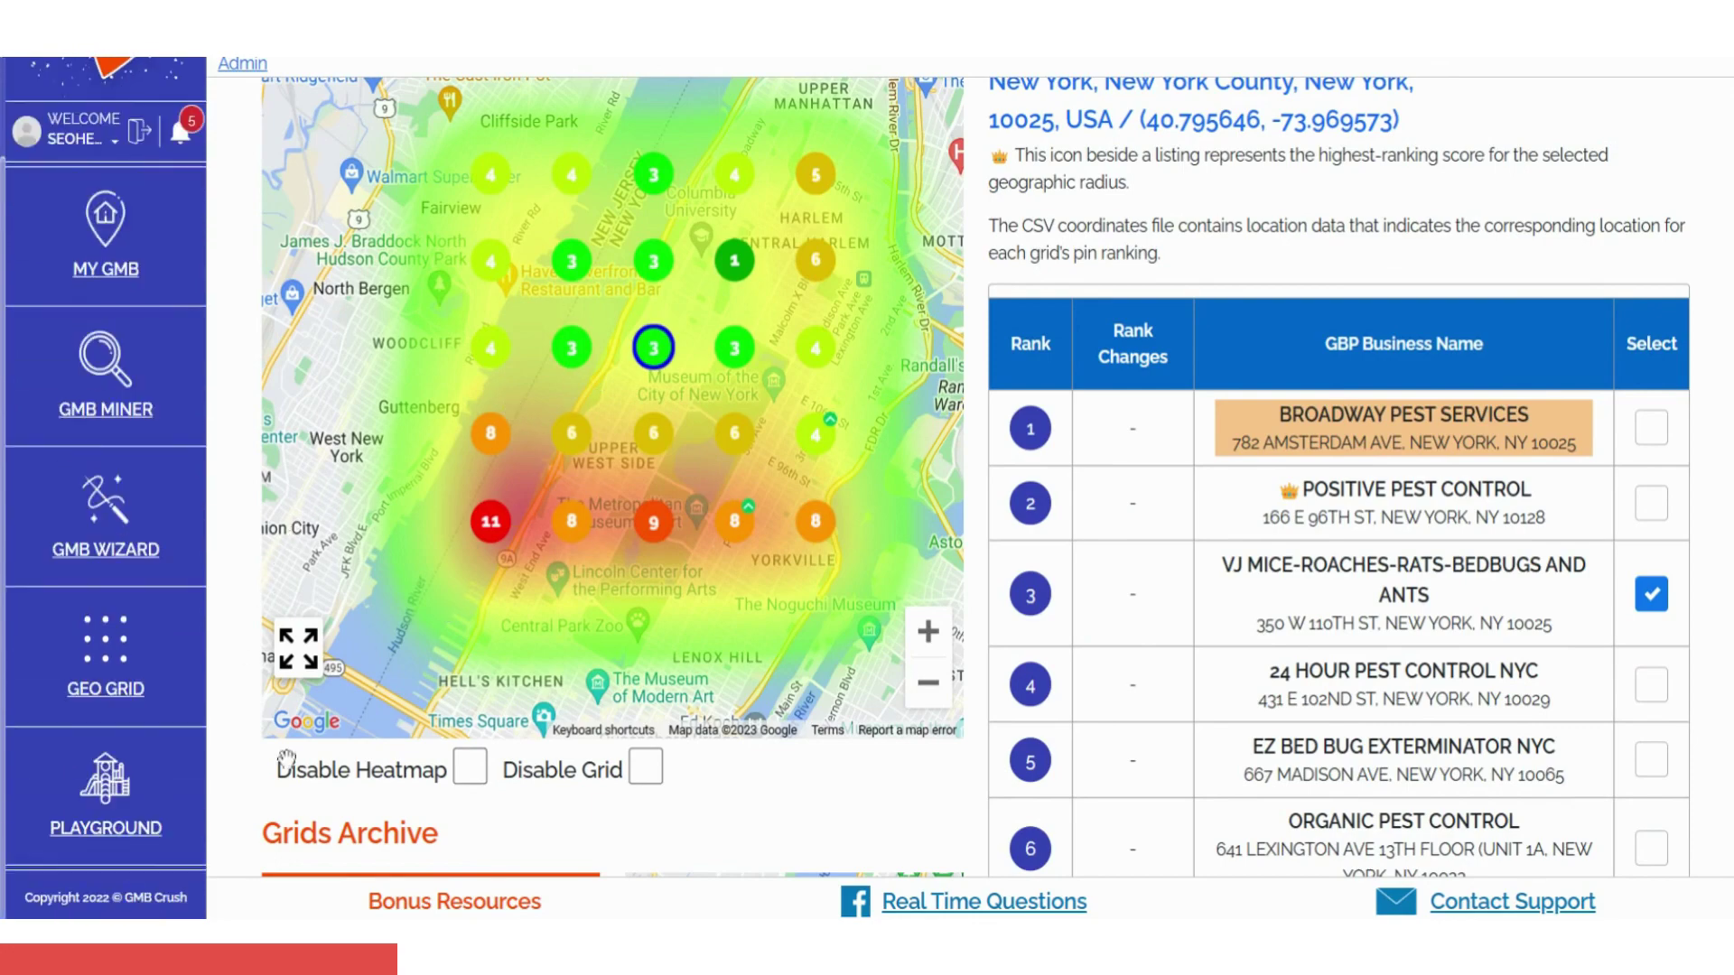
scroll(461, 836, "down", 1)
scroll(461, 836, "down", 3)
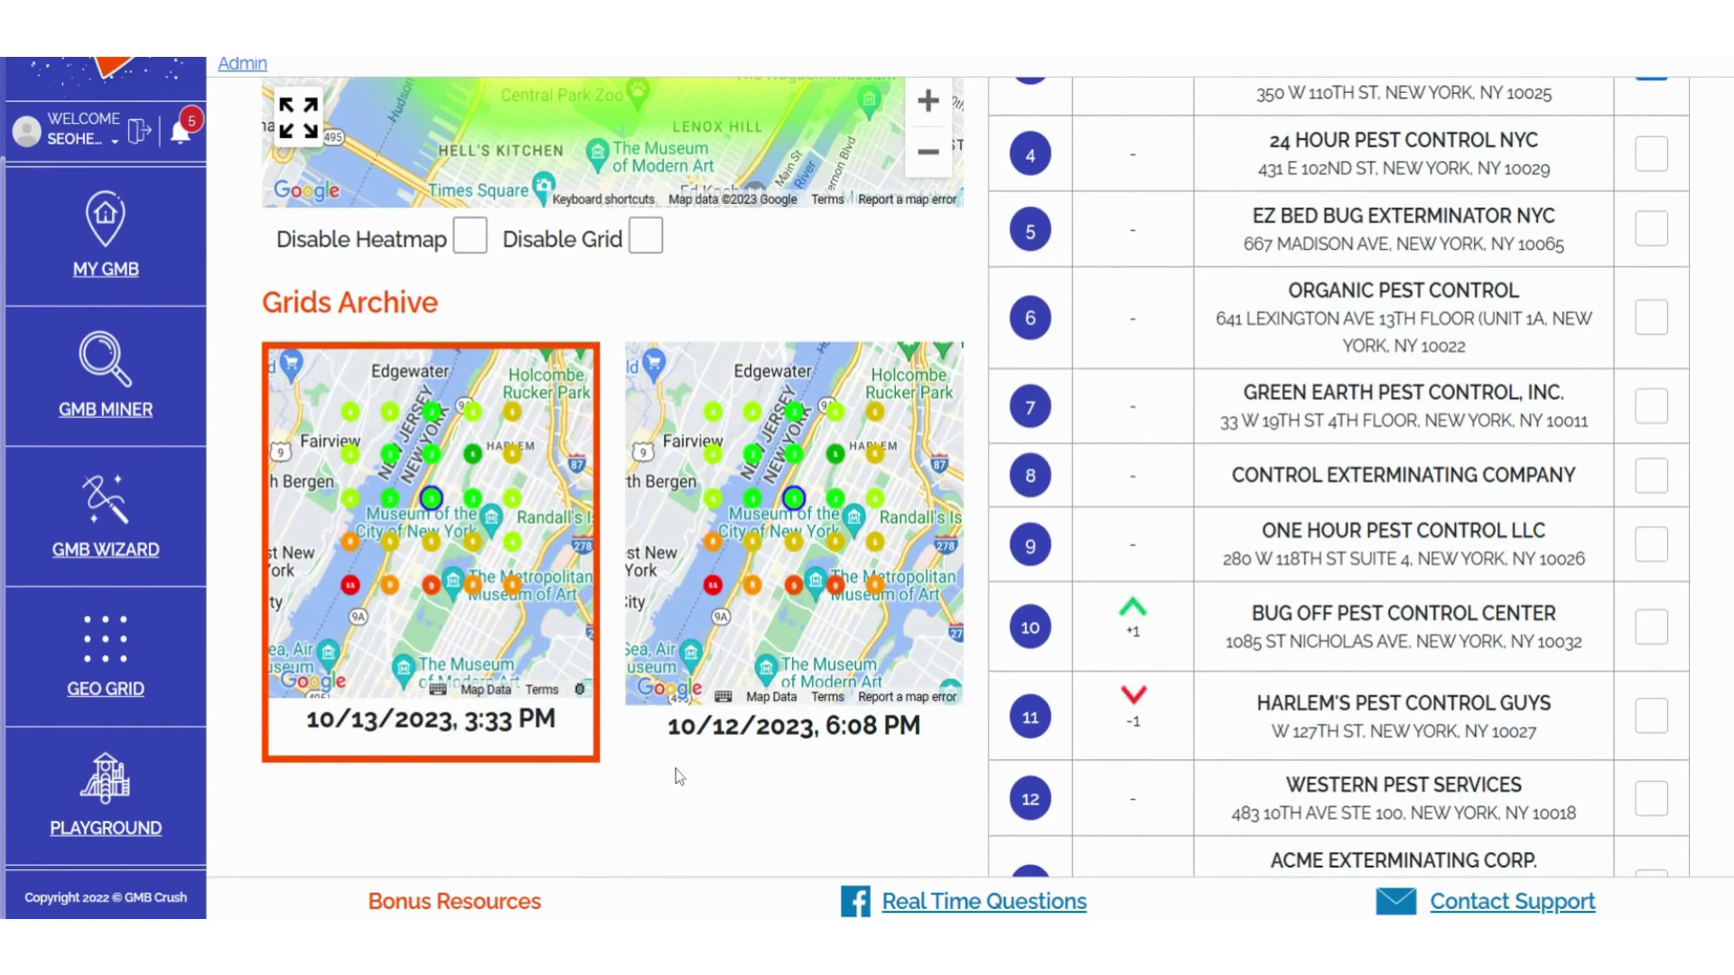
scroll(675, 774, "down", 6)
scroll(675, 773, "down", 5)
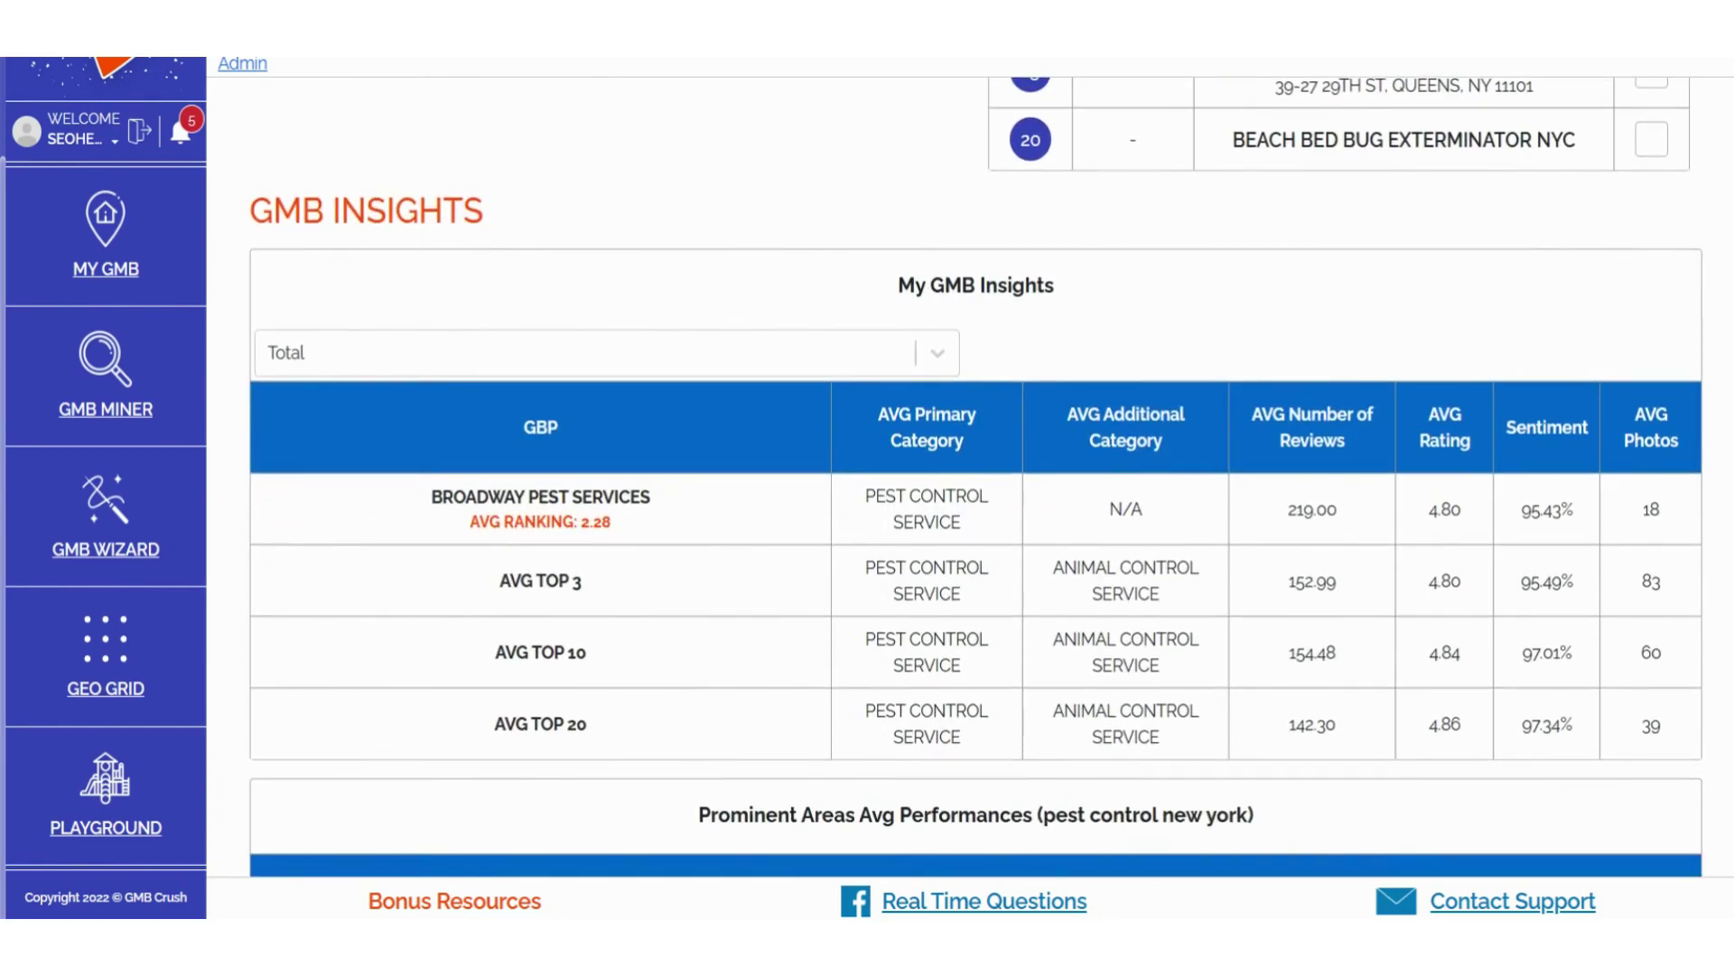
left_click(749, 361)
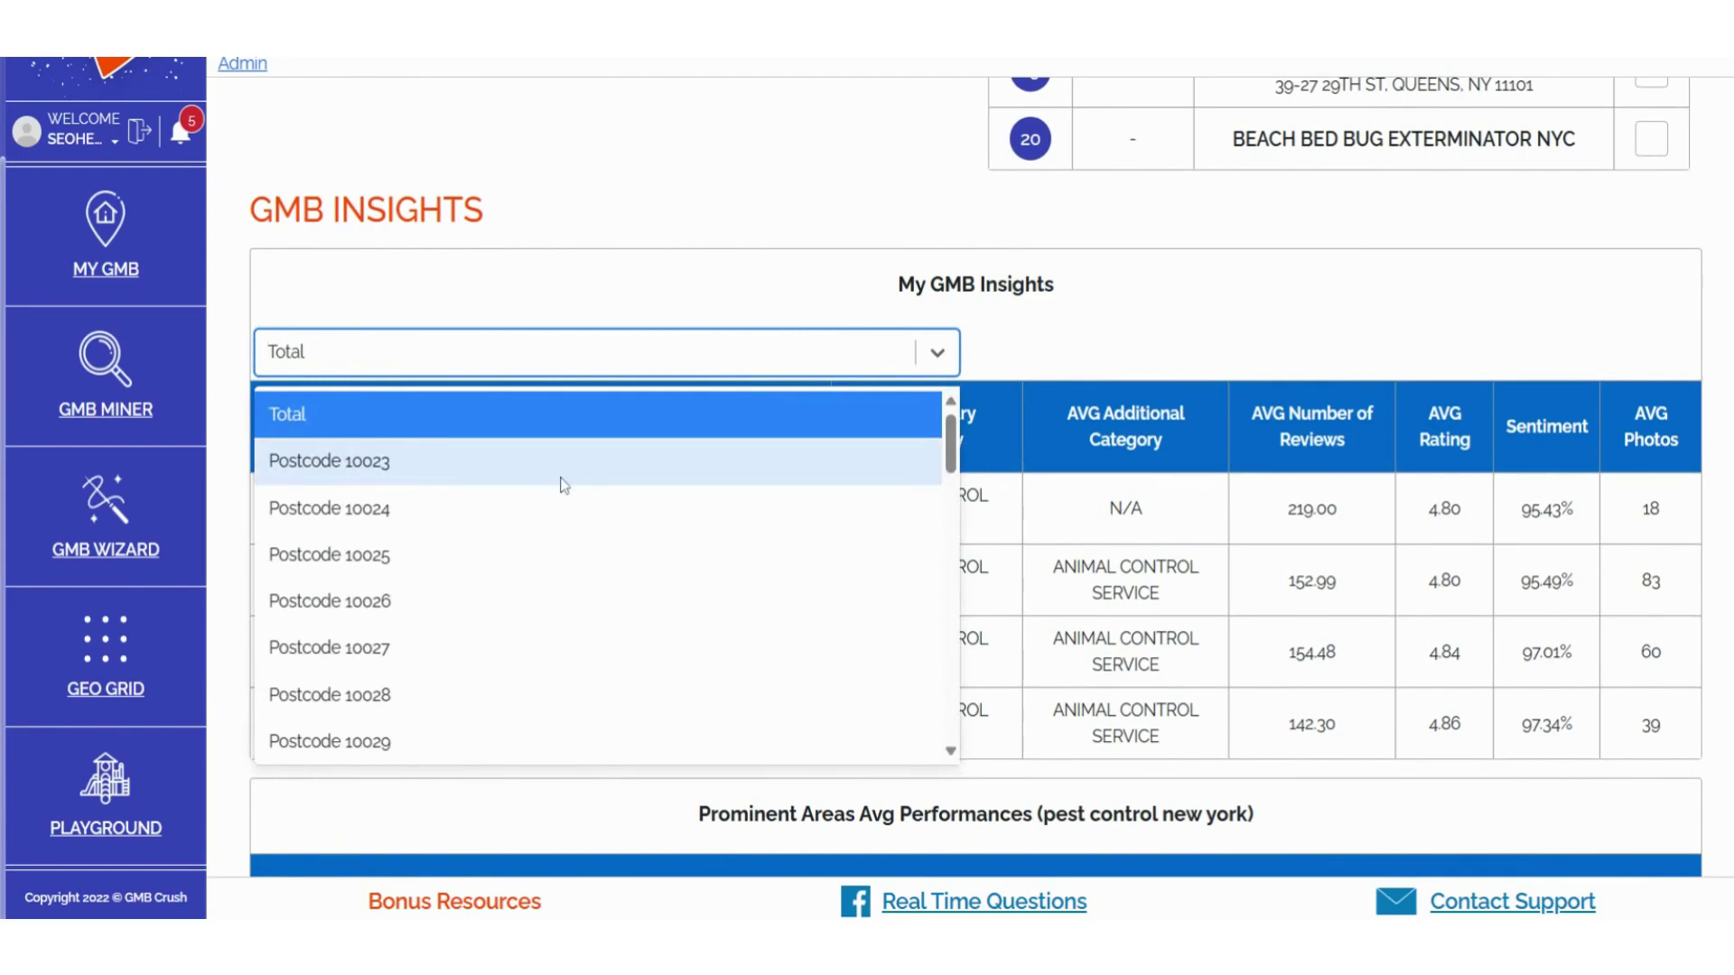
scroll(564, 485, "down", 5)
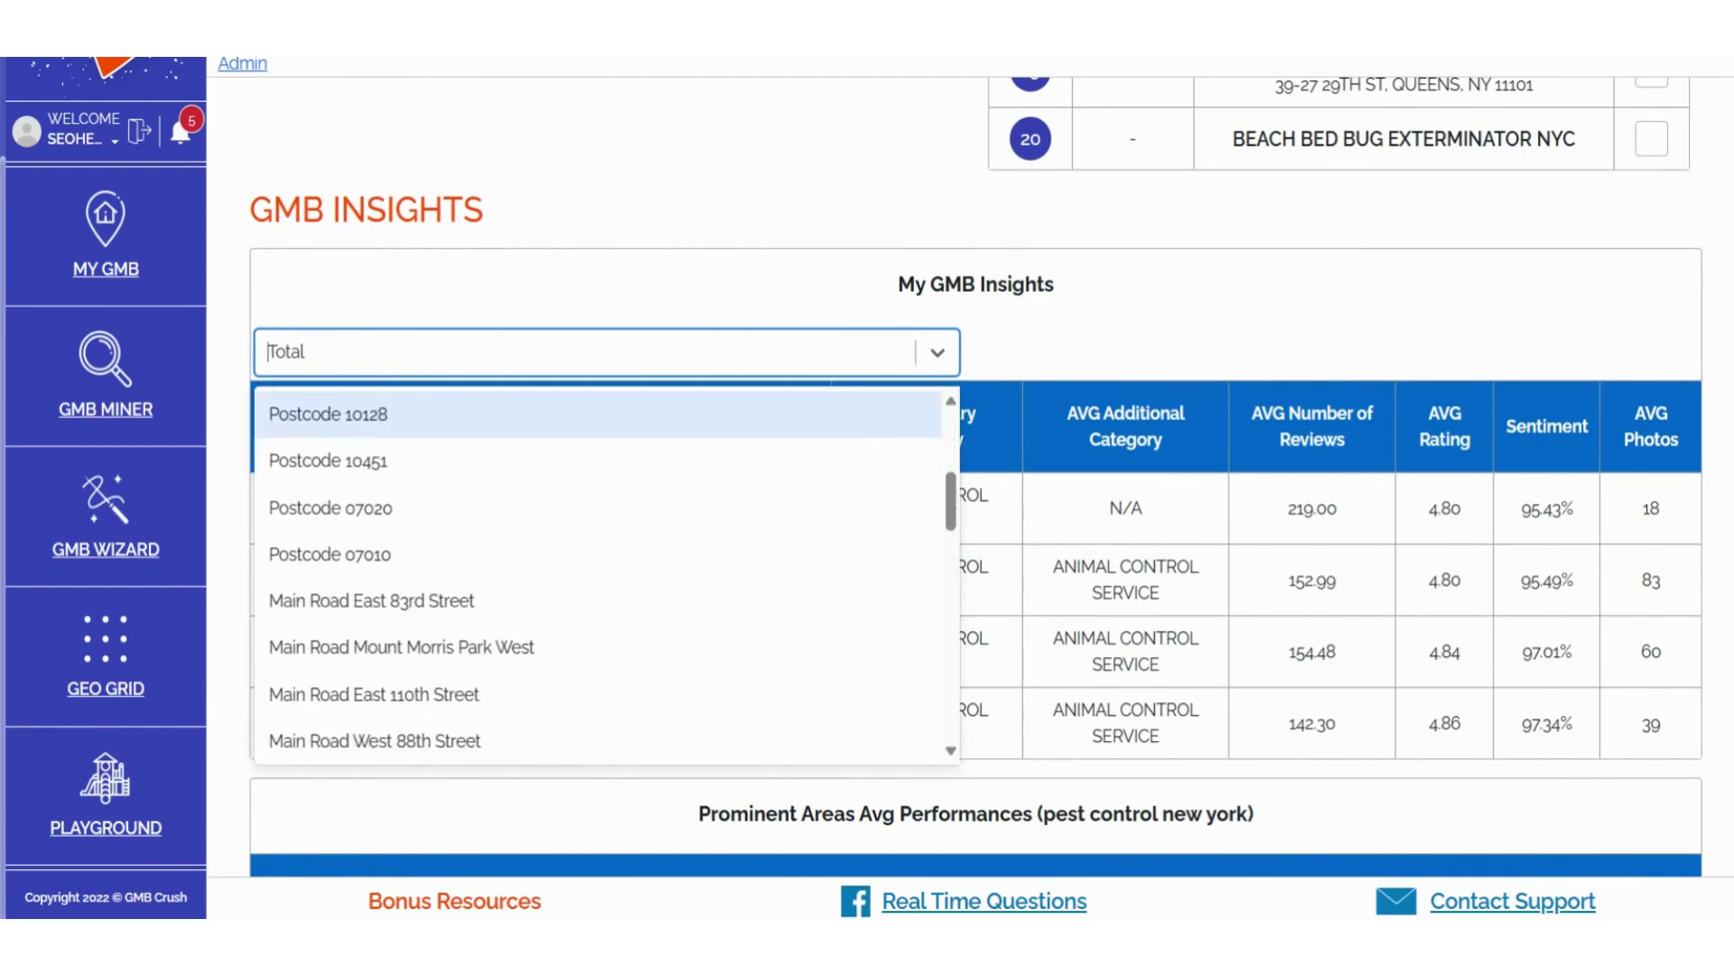
scroll(596, 451, "down", 5)
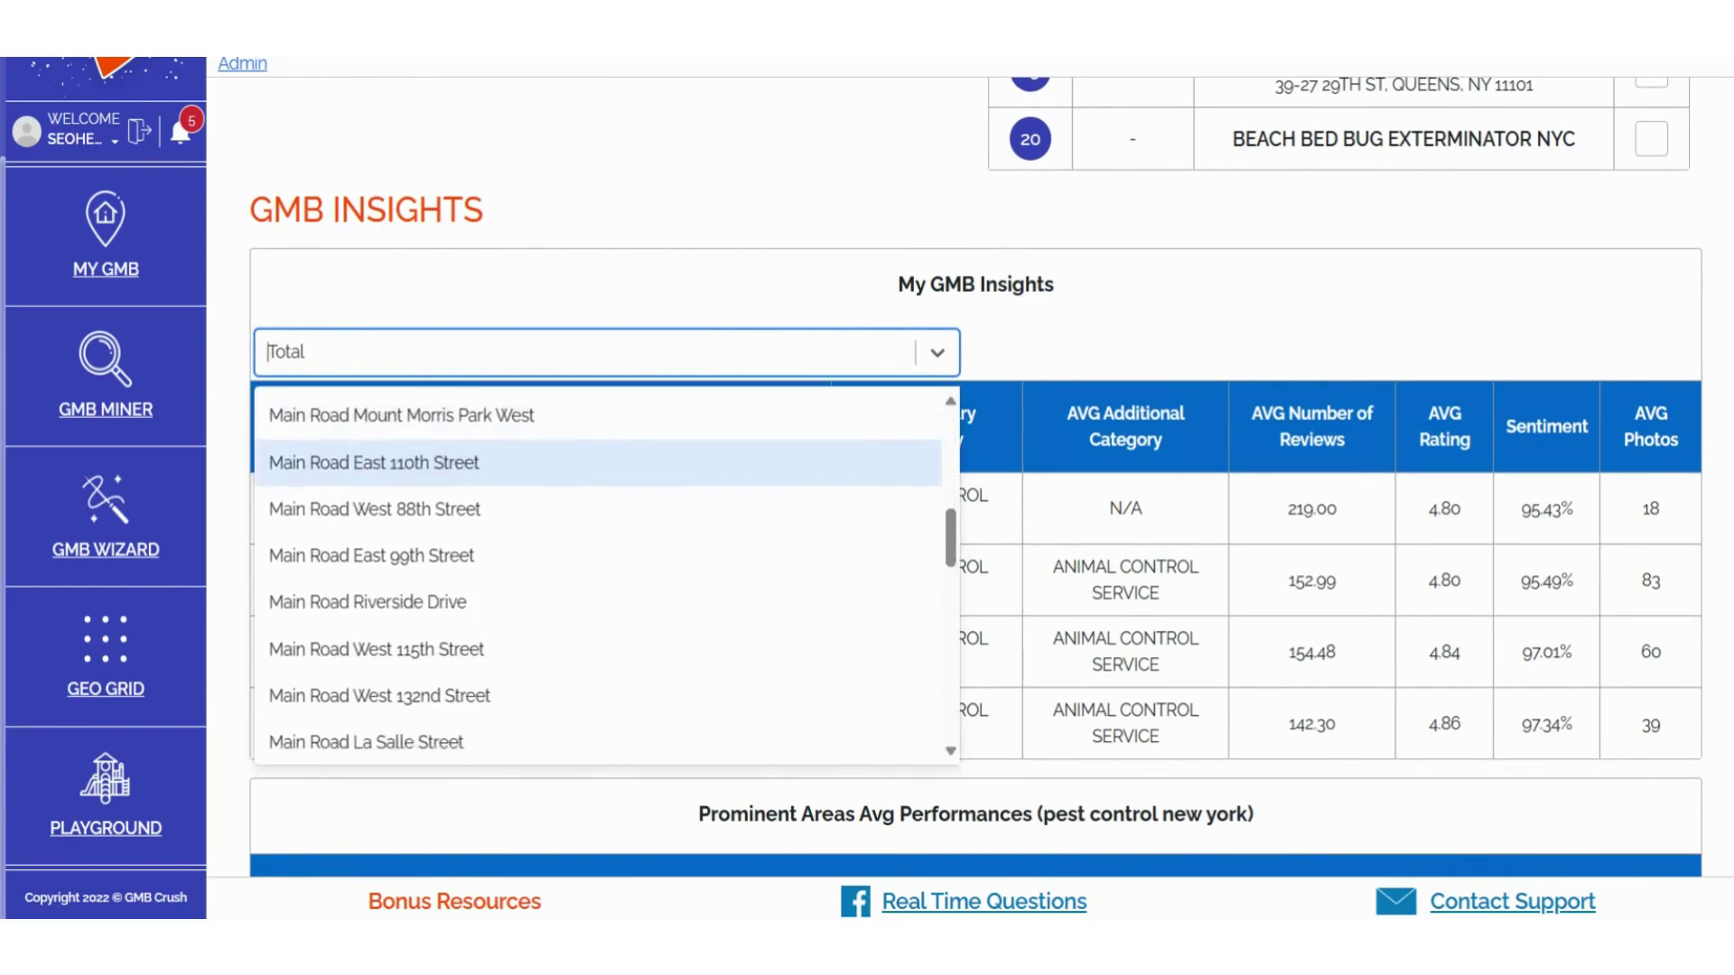
scroll(596, 456, "down", 4)
scroll(596, 456, "down", 4)
scroll(596, 456, "down", 4)
scroll(596, 479, "down", 4)
scroll(596, 470, "down", 2)
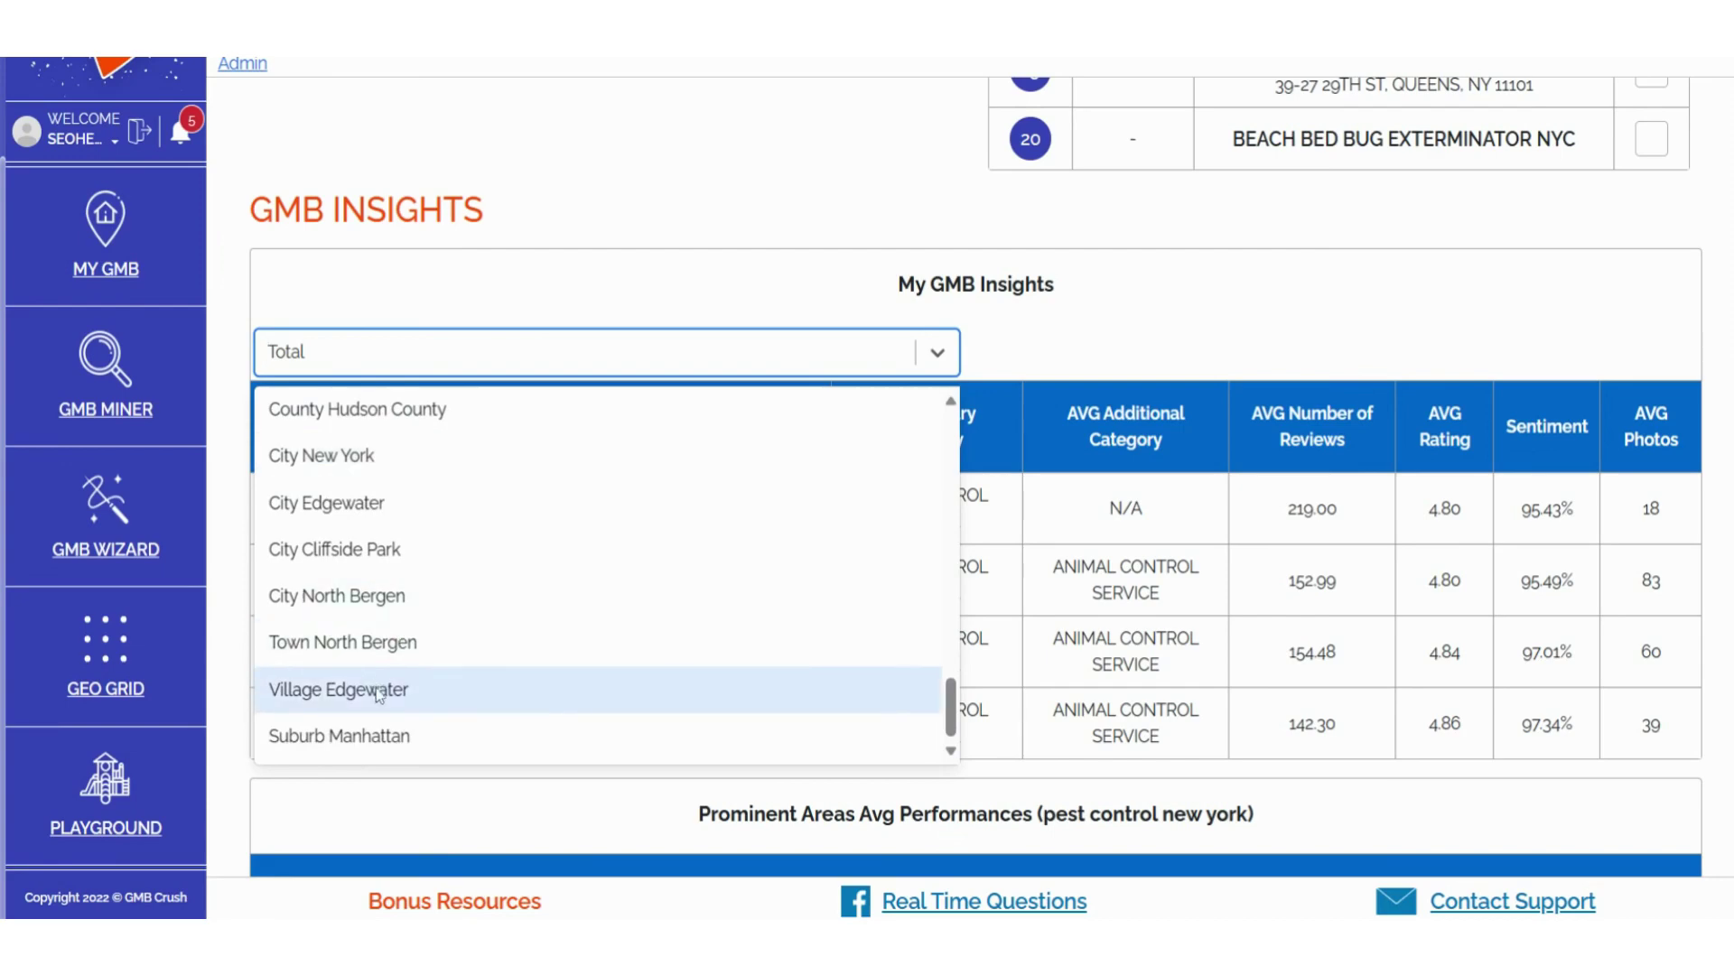
left_click(221, 702)
- Expand the POSTCODES averages under Prominent Areas Avg Performances
scroll(242, 743, "down", 4)
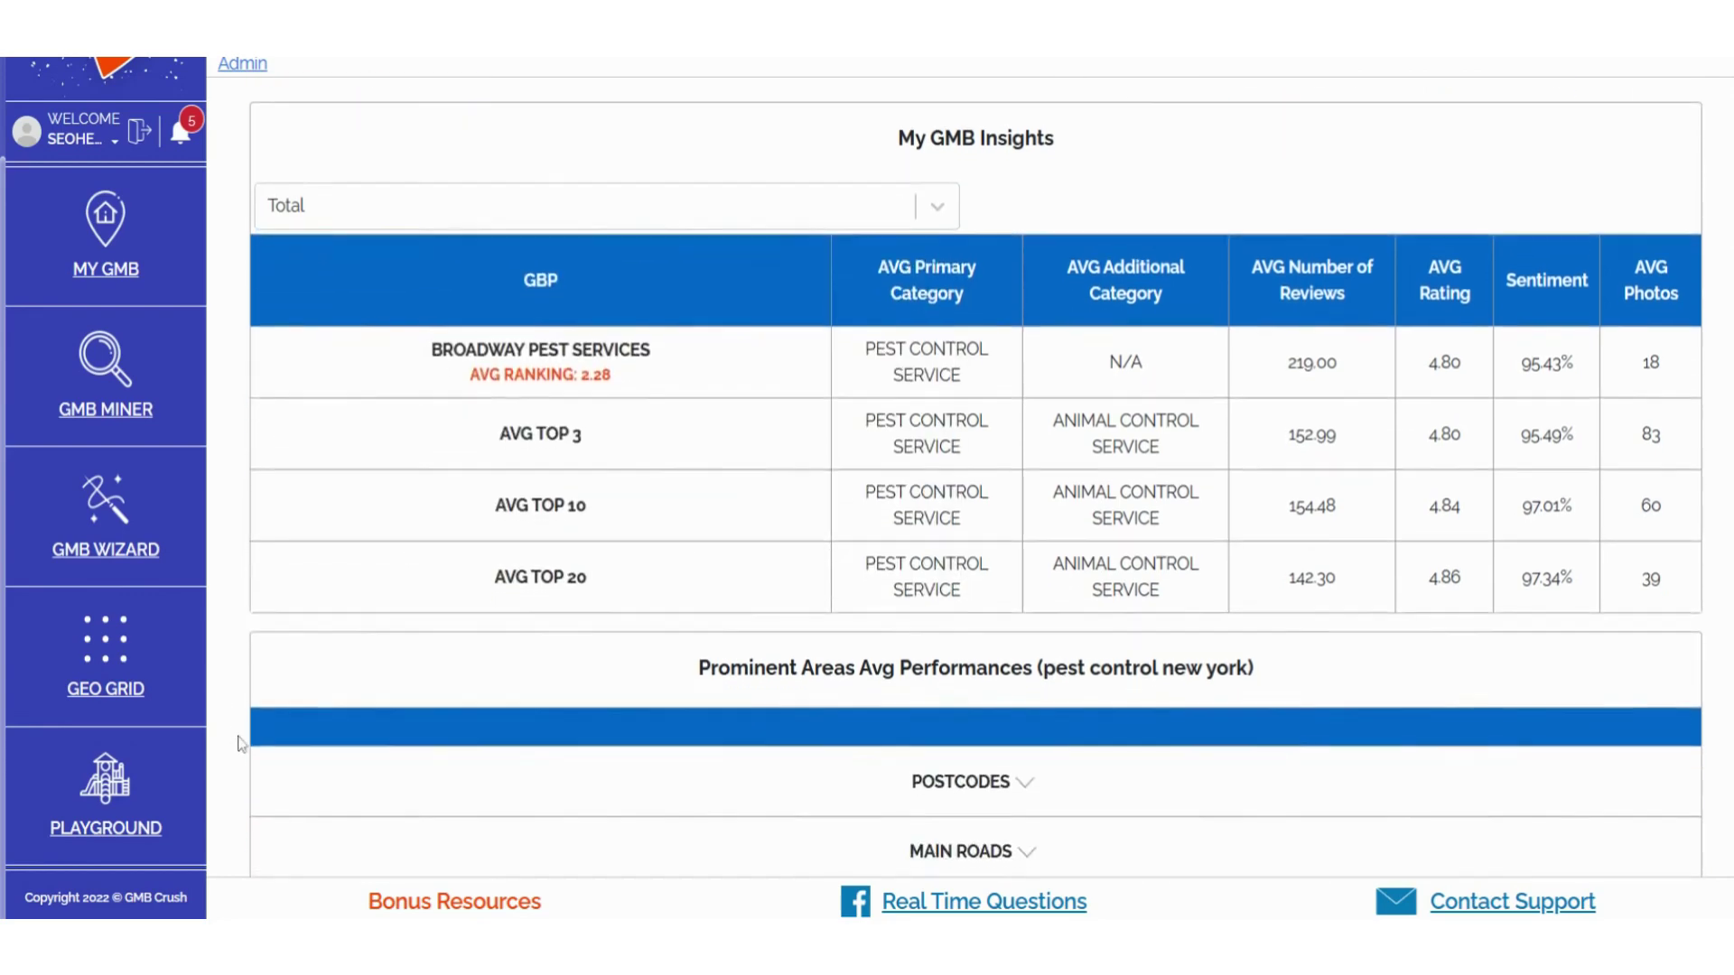
triple_click(826, 444)
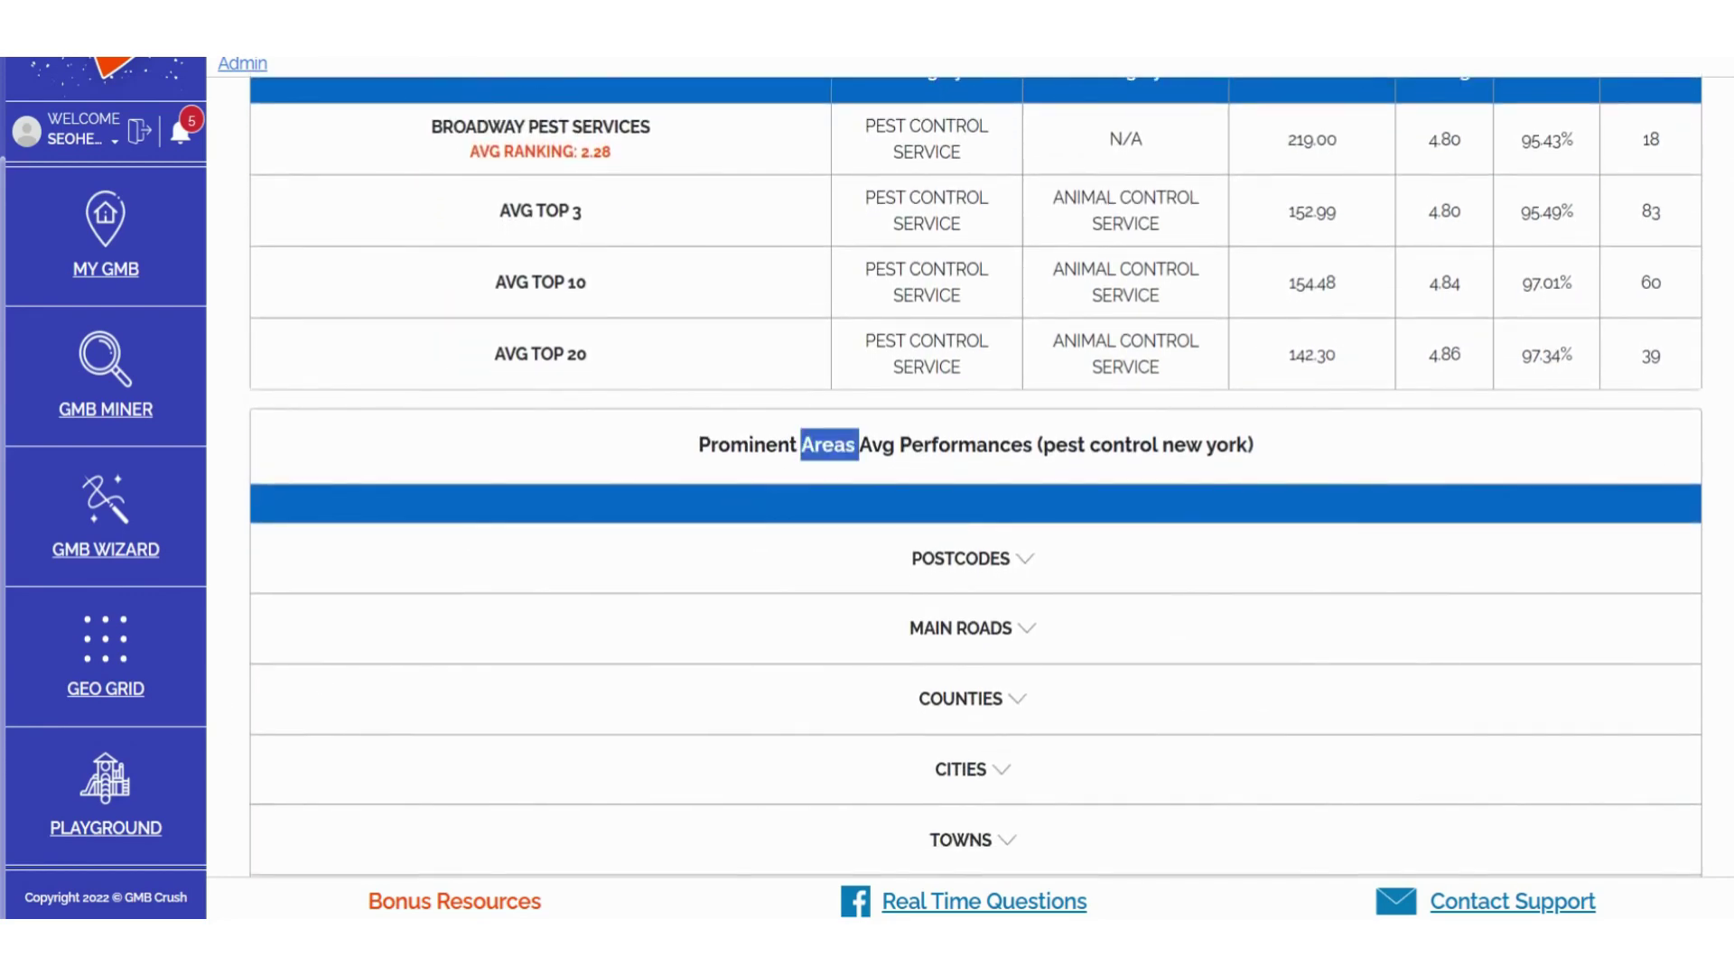
left_click(573, 453)
scroll(572, 453, "down", 3)
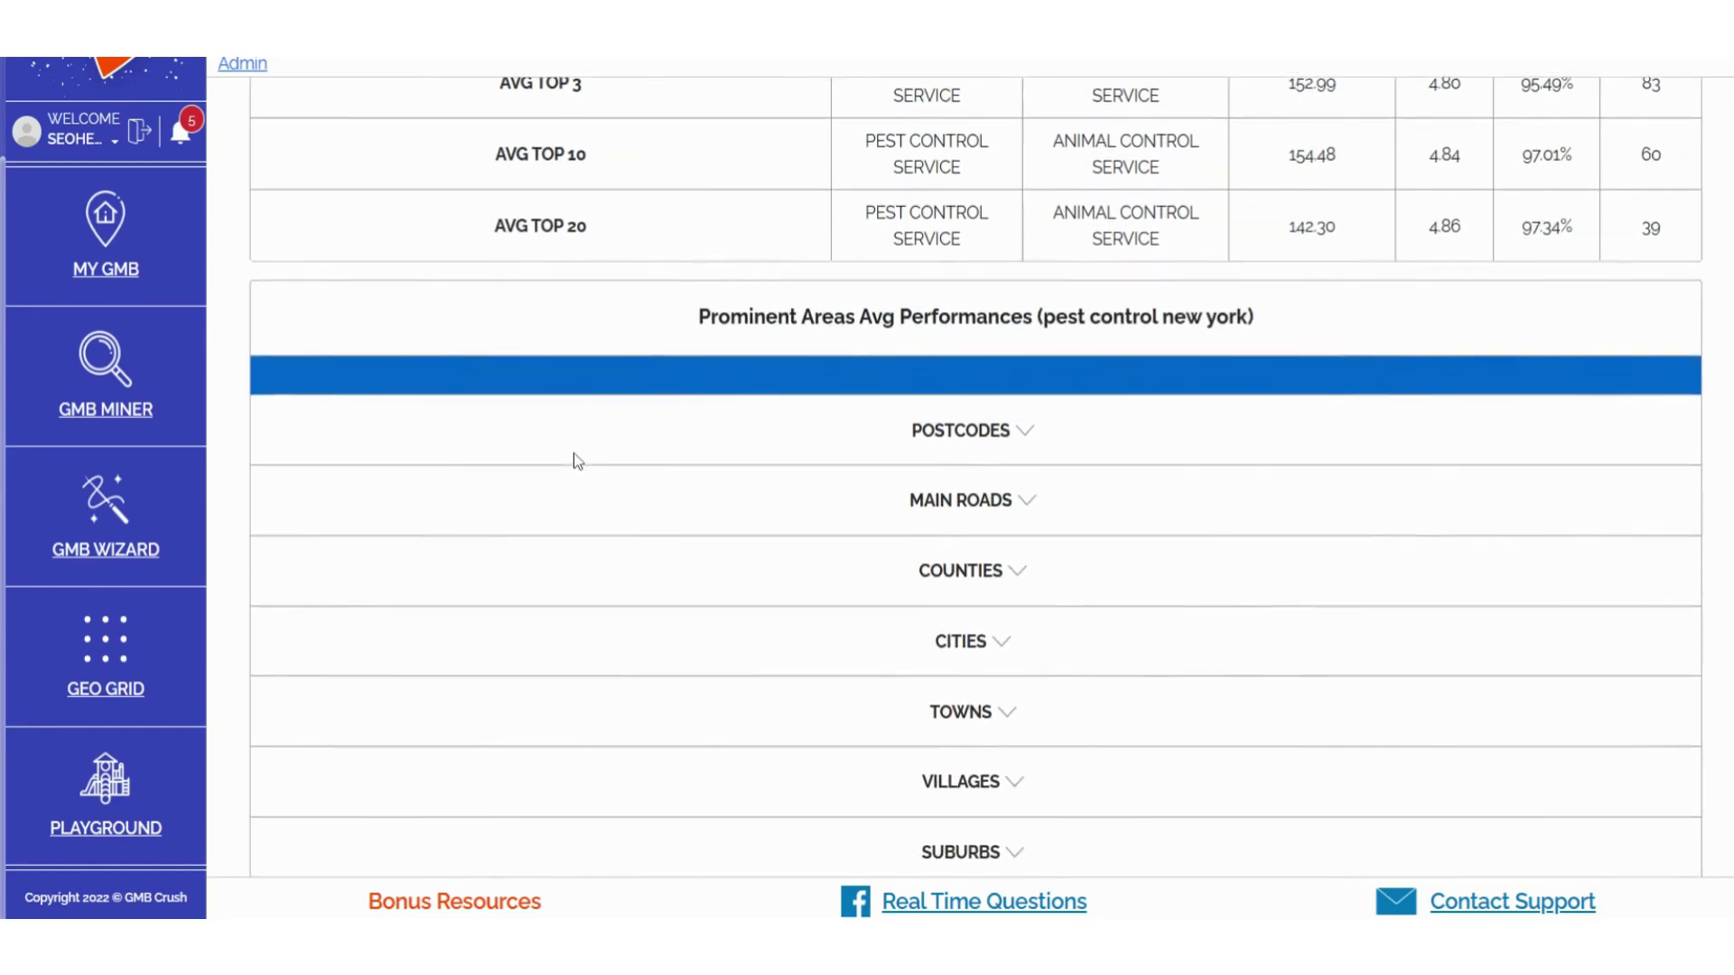
left_click(1013, 346)
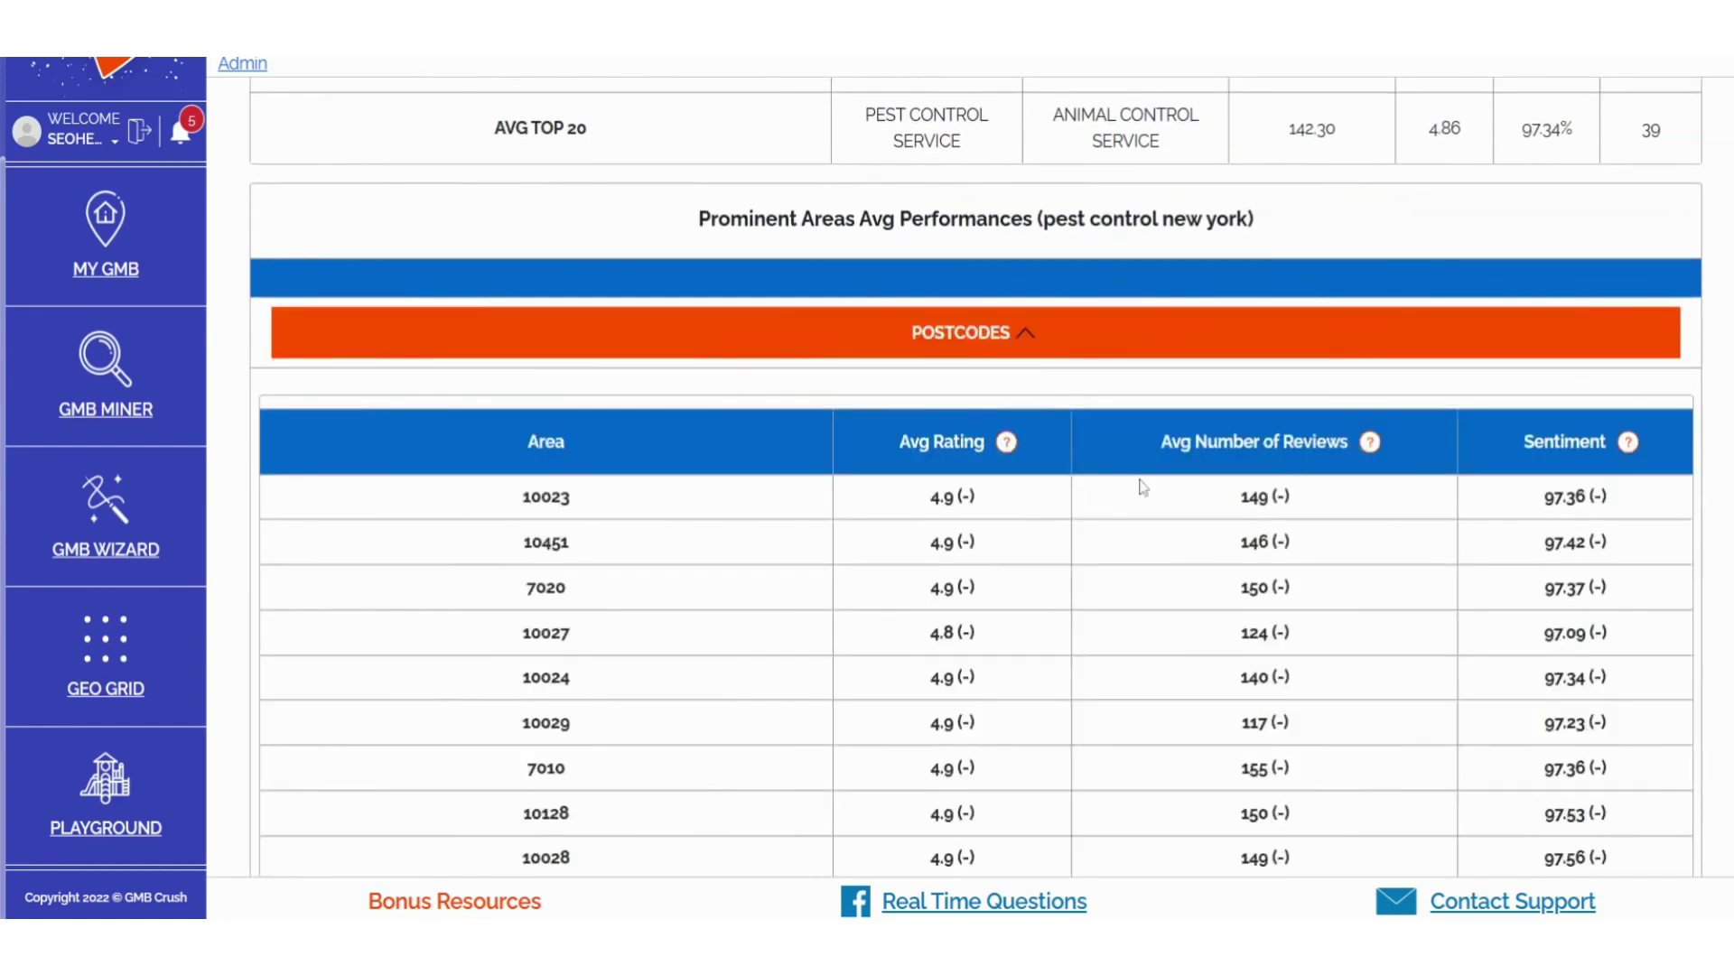
scroll(1536, 479, "down", 2)
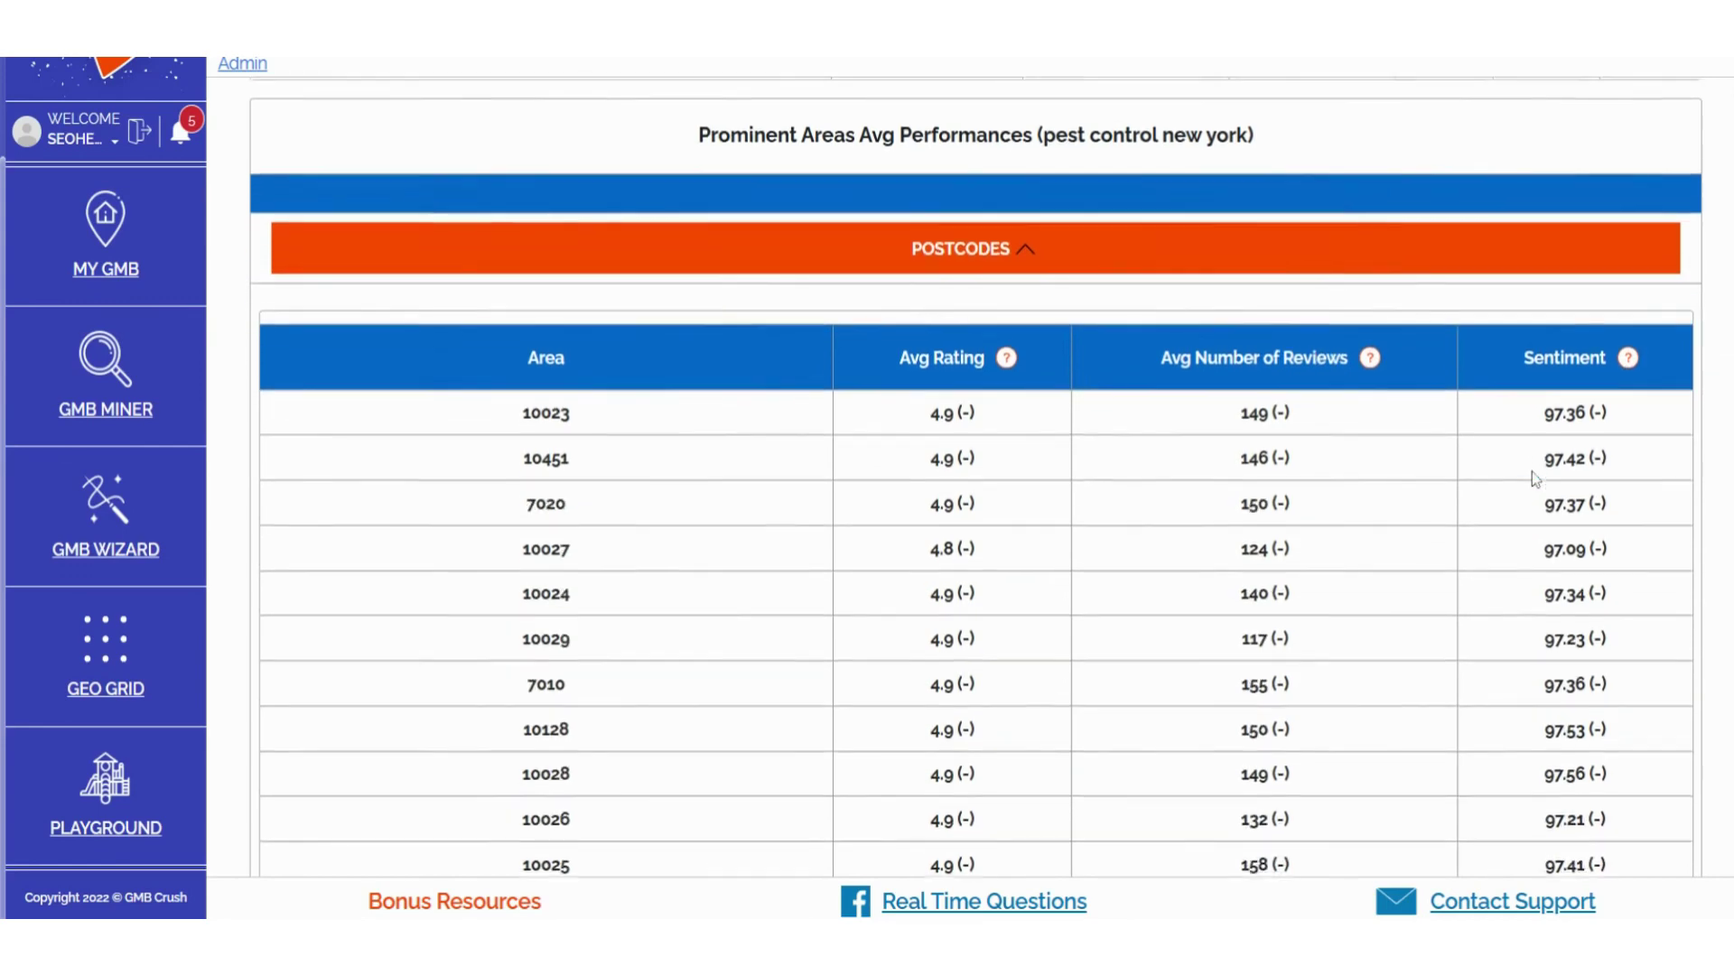
scroll(1074, 560, "down", 4)
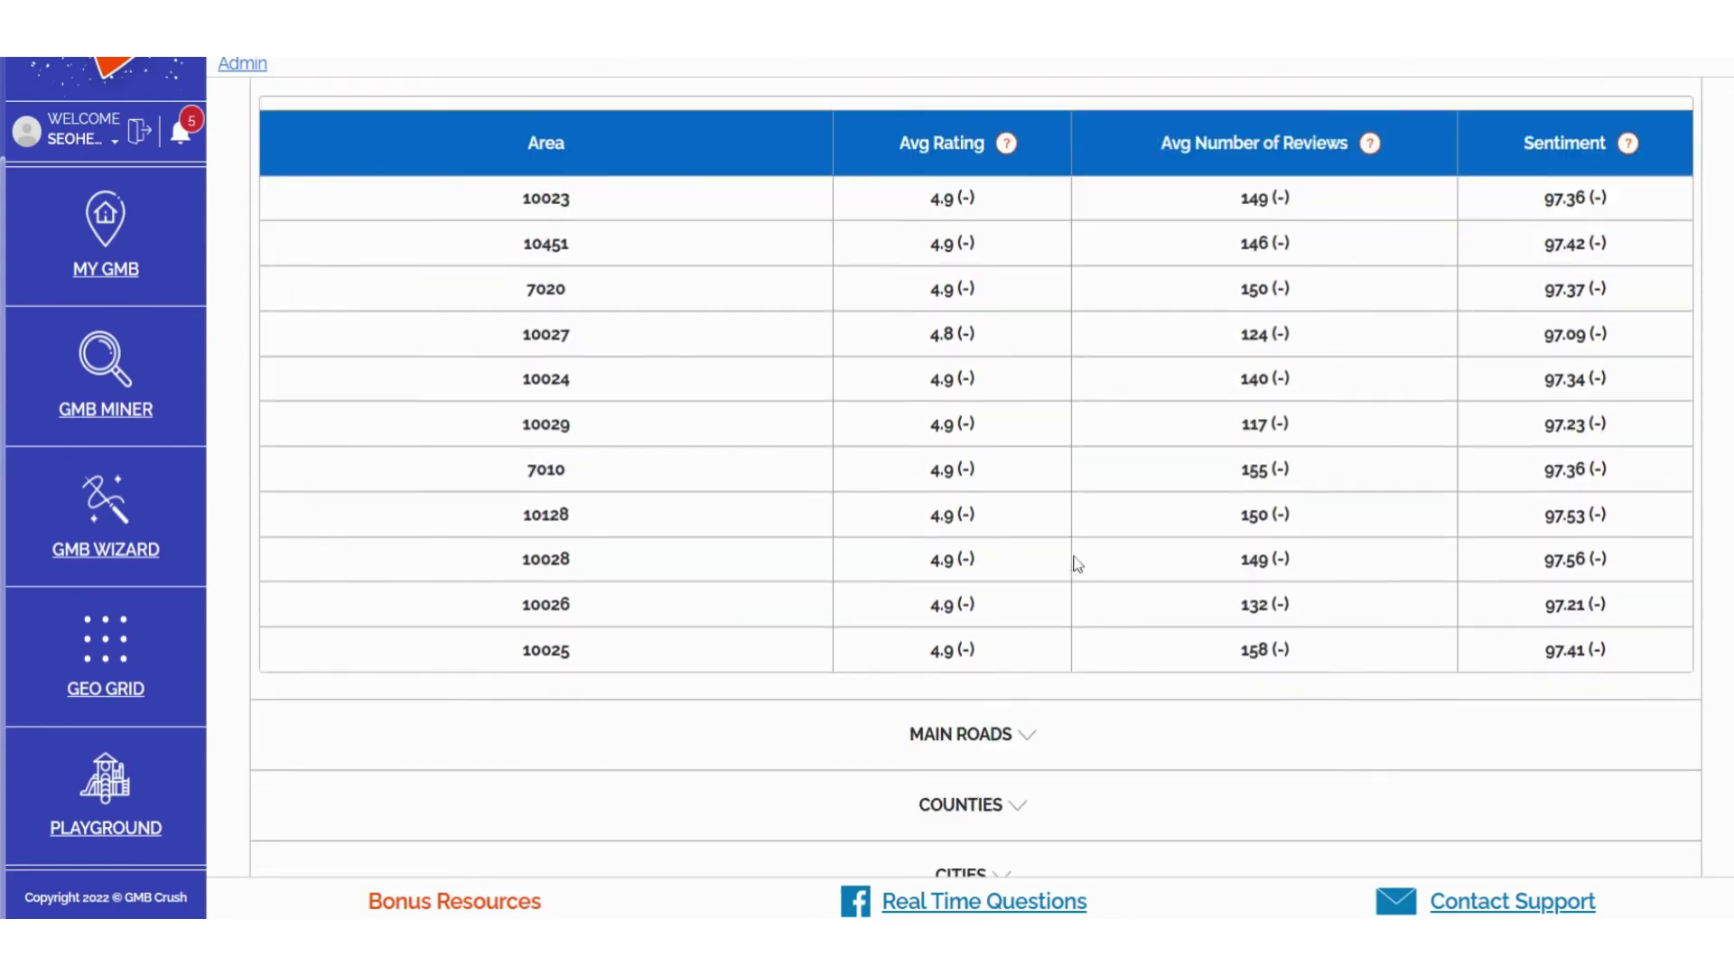
- Expand the COUNTIES, MAIN ROADS, TOWNS and CITIES averages, ending on New York to Edgewater
left_click(994, 538)
scroll(1005, 506, "down", 2)
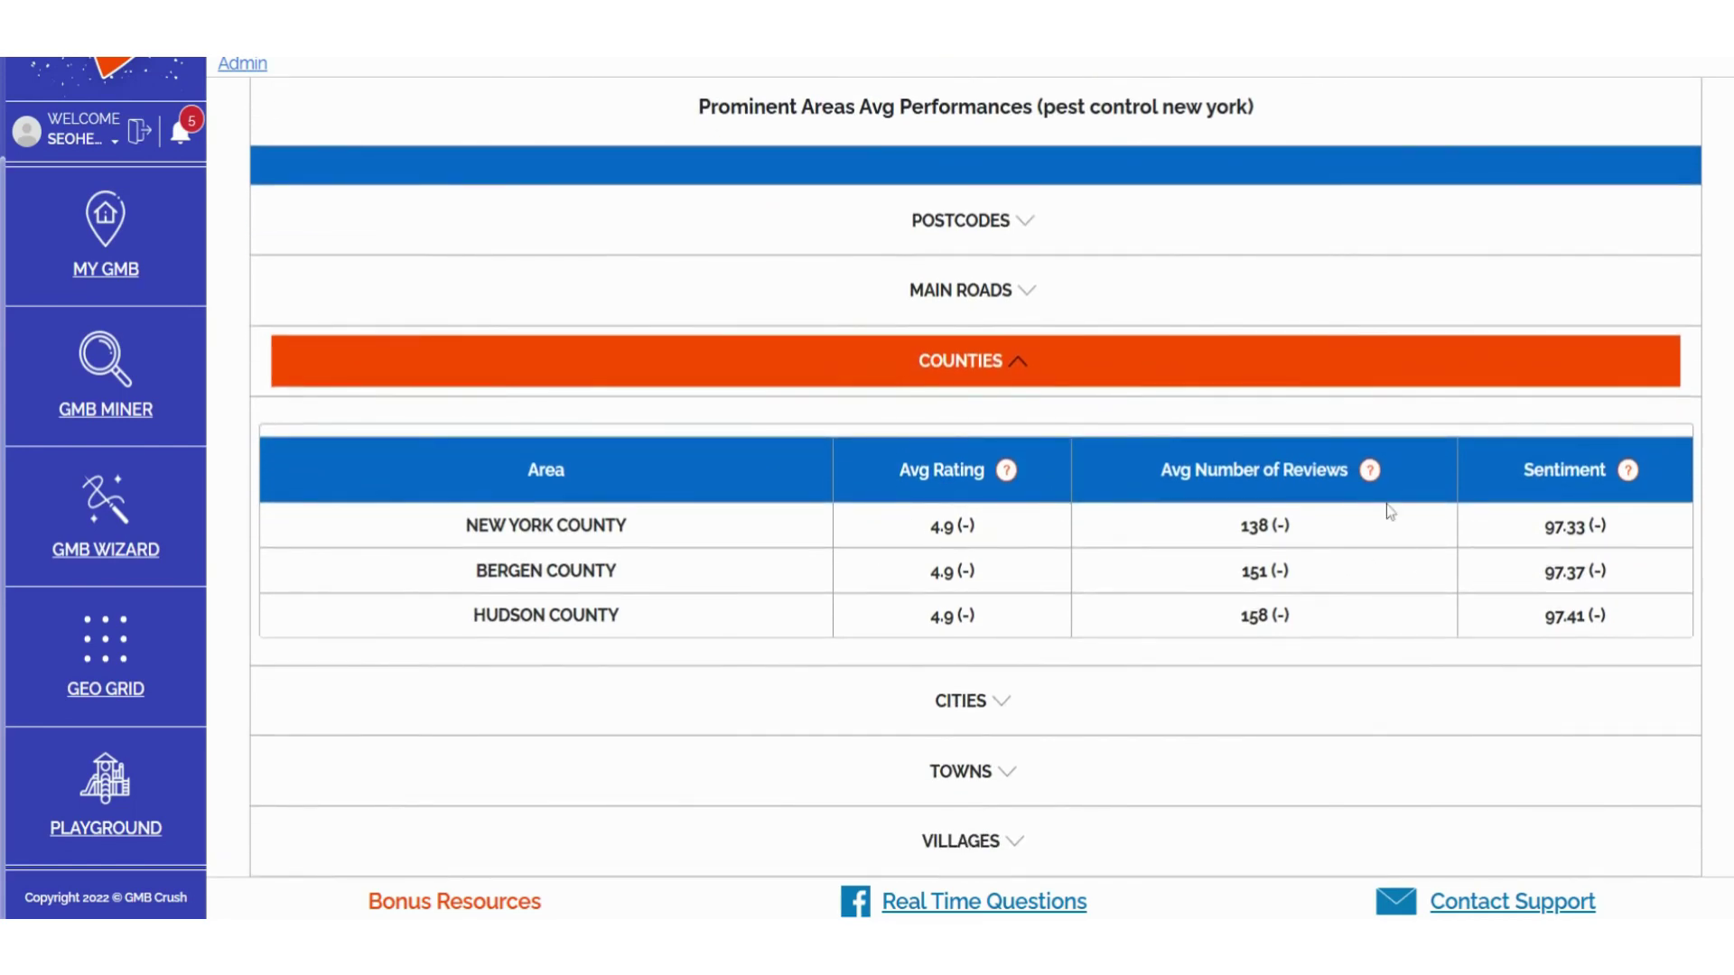
left_click(1004, 307)
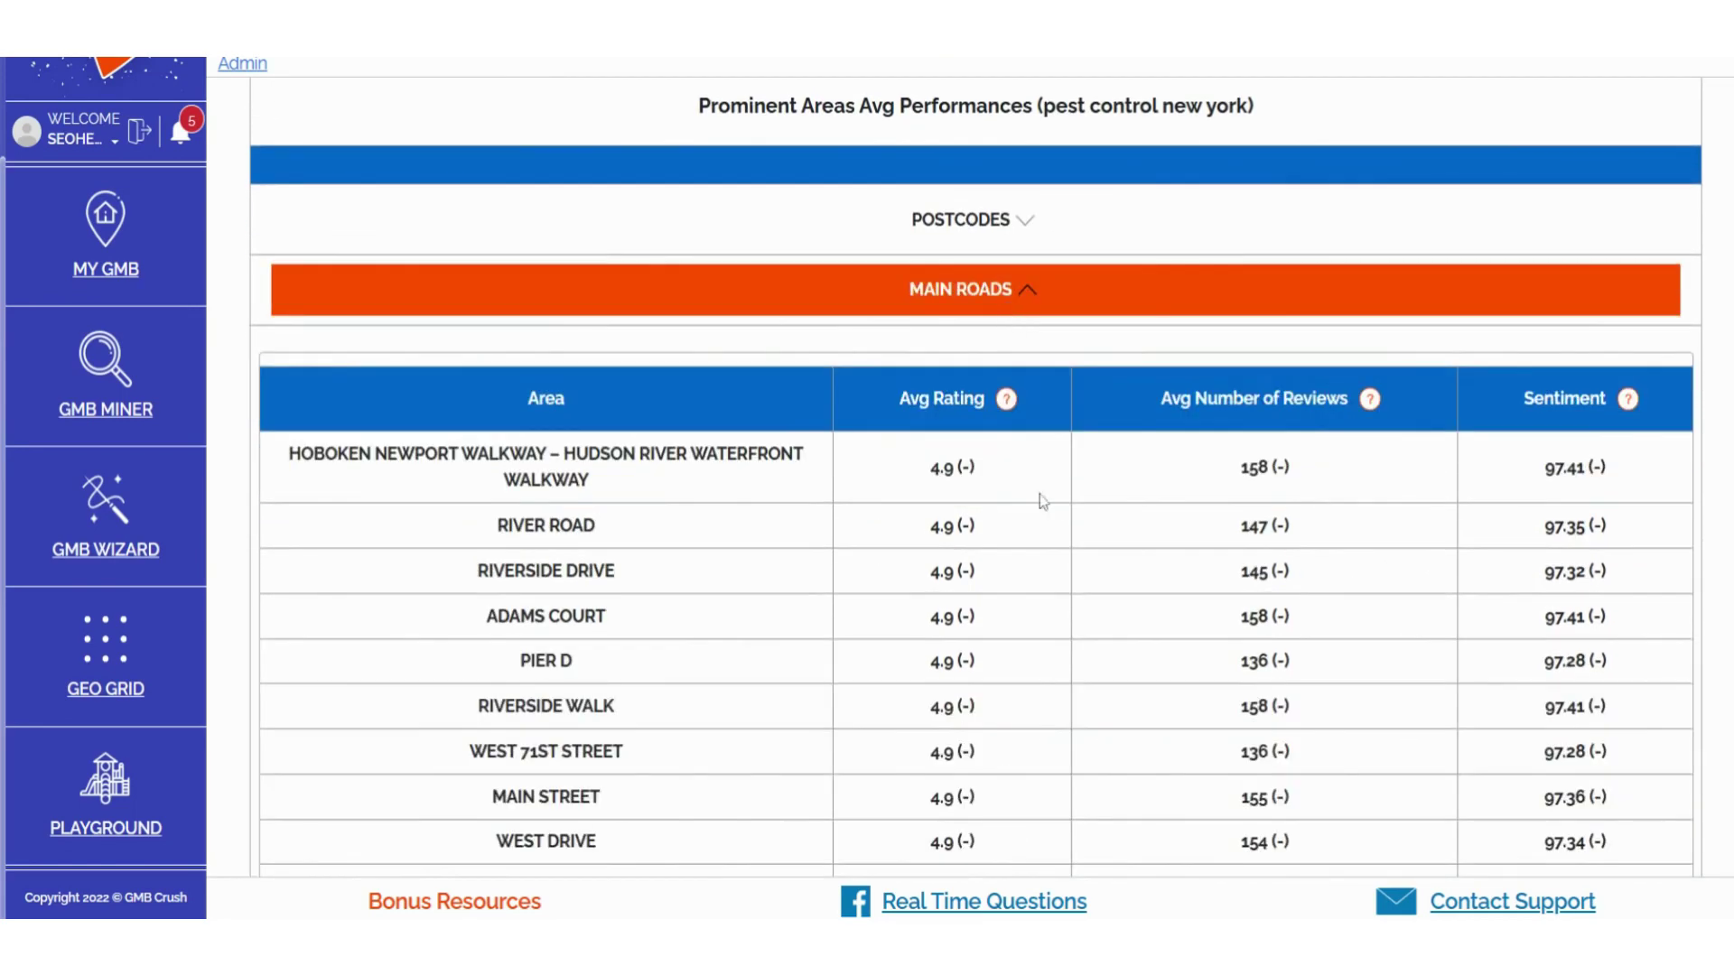
scroll(1046, 524, "down", 2)
scroll(1050, 535, "down", 10)
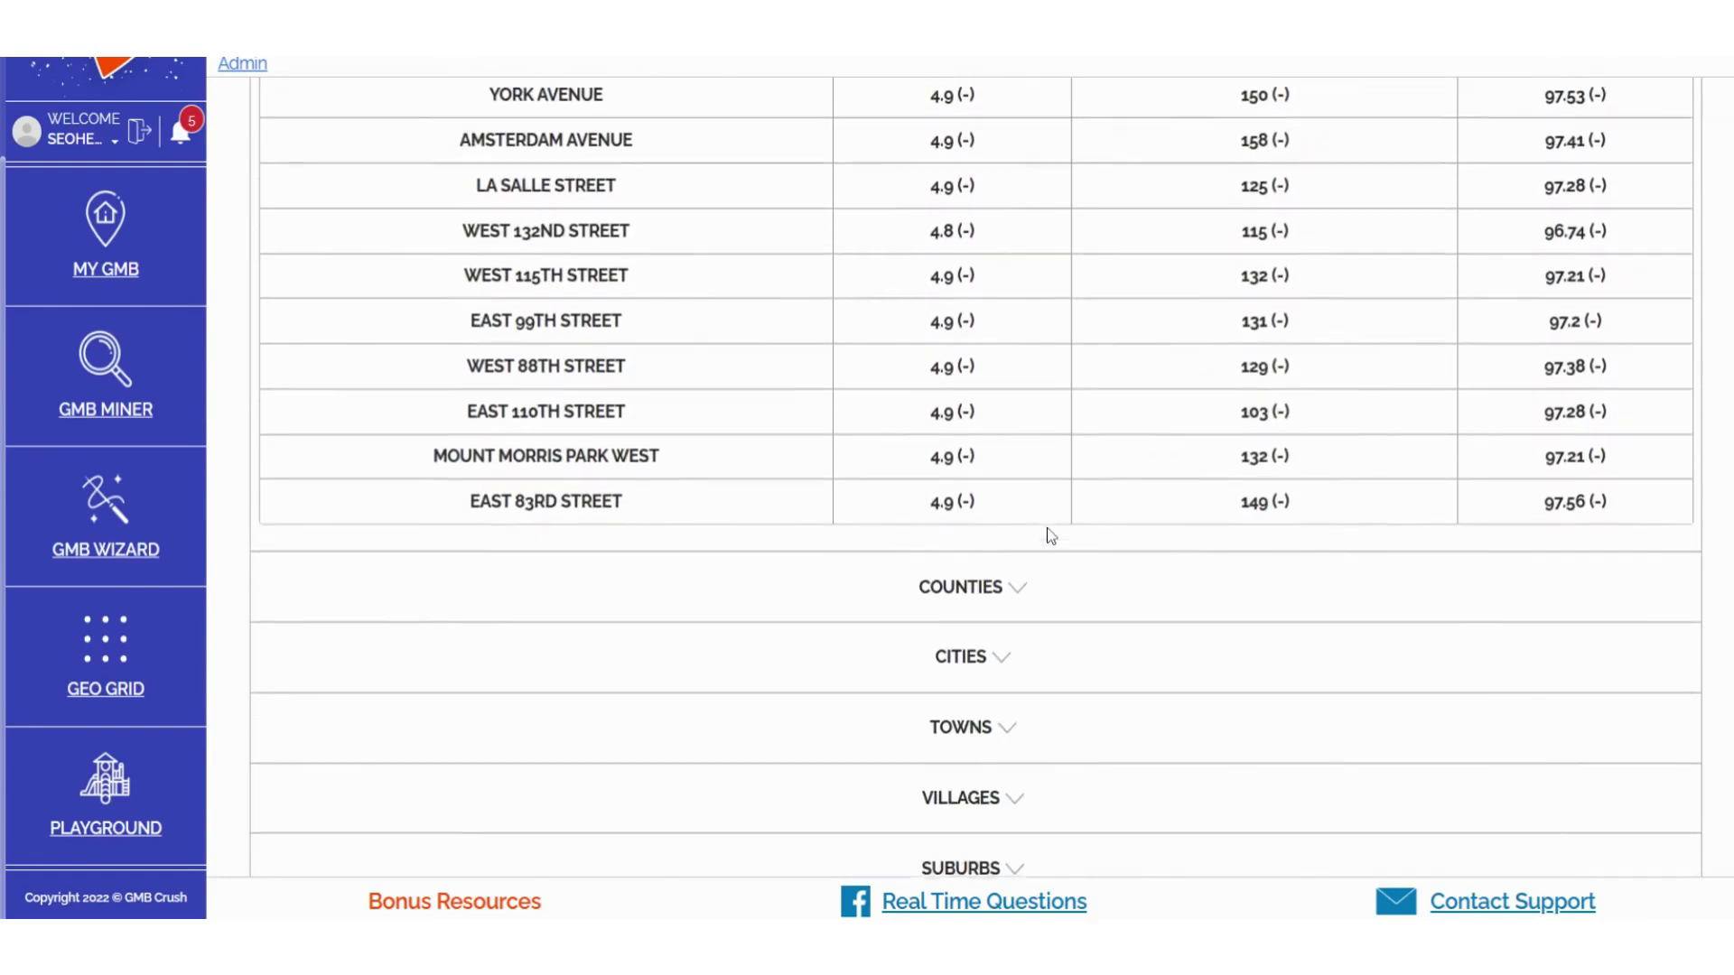
left_click(1013, 493)
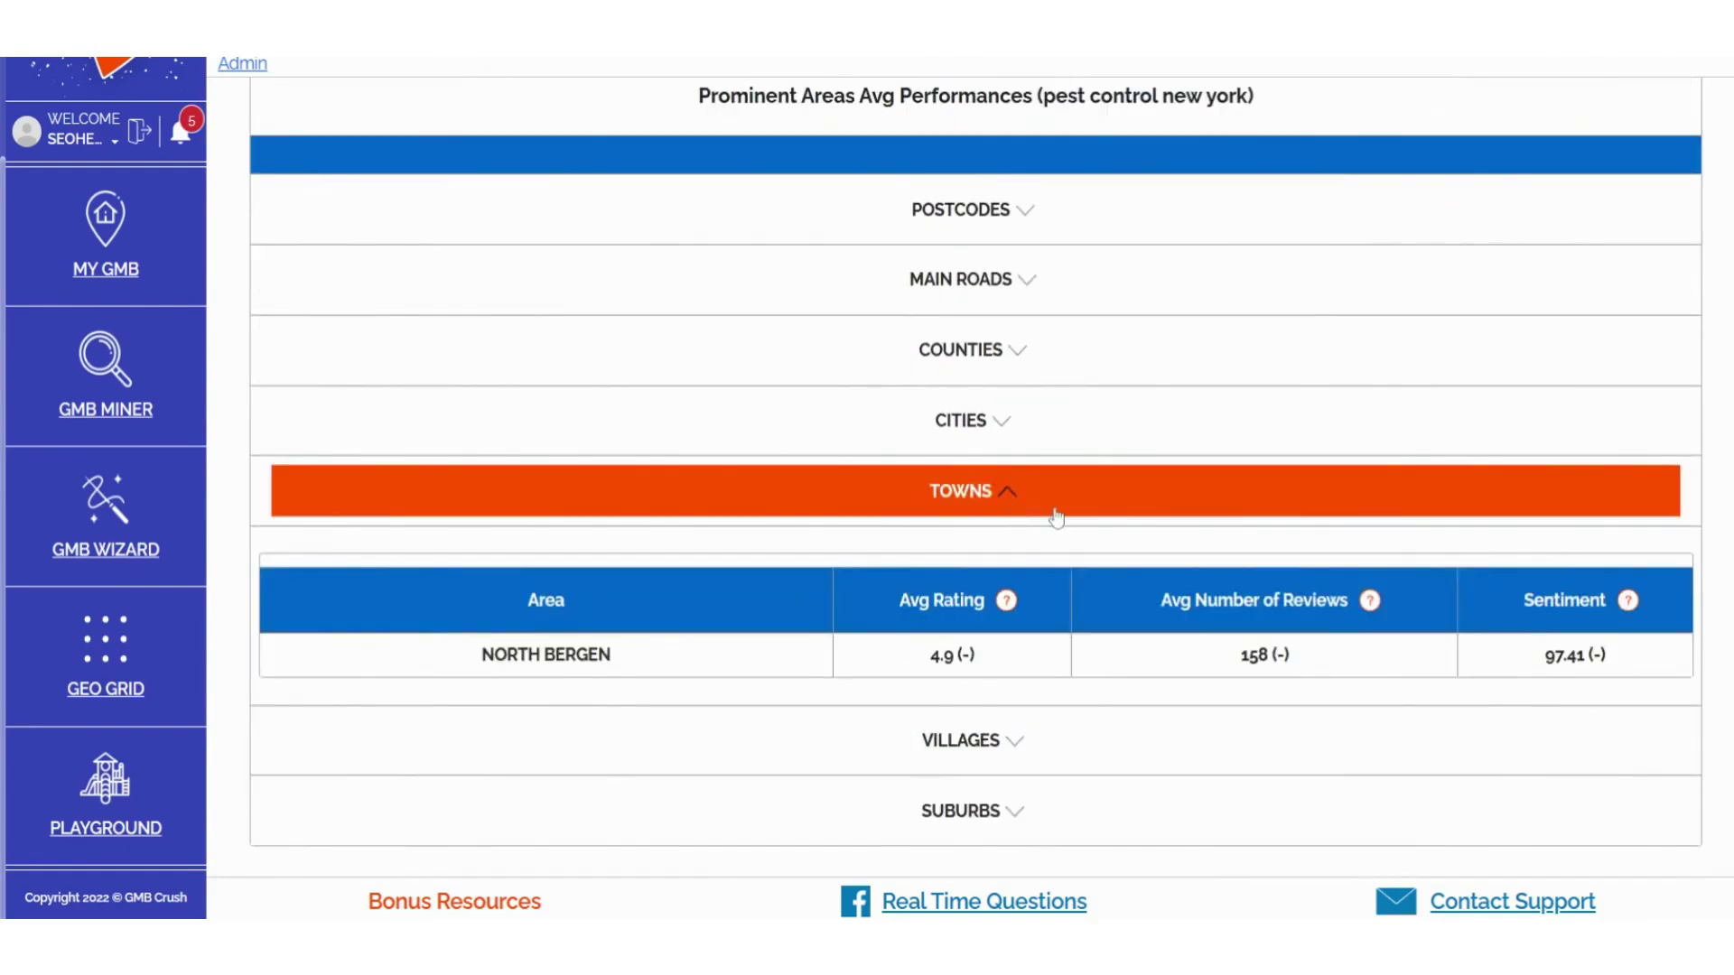
scroll(1050, 515, "down", 1)
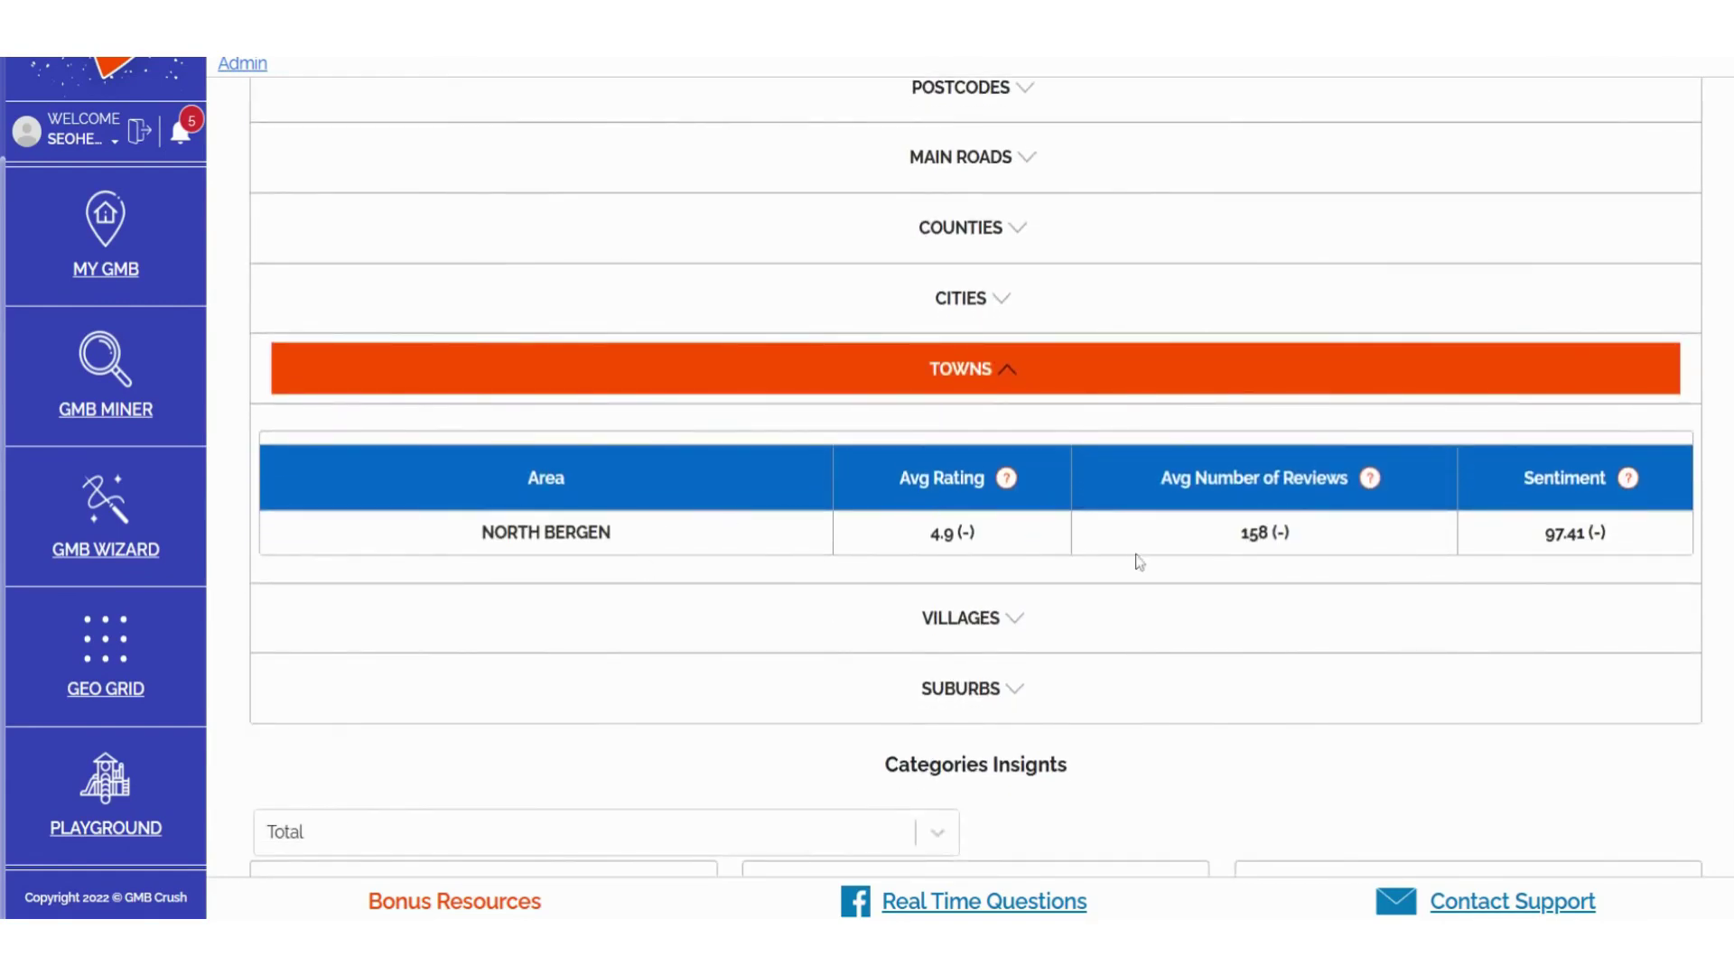
left_click(993, 299)
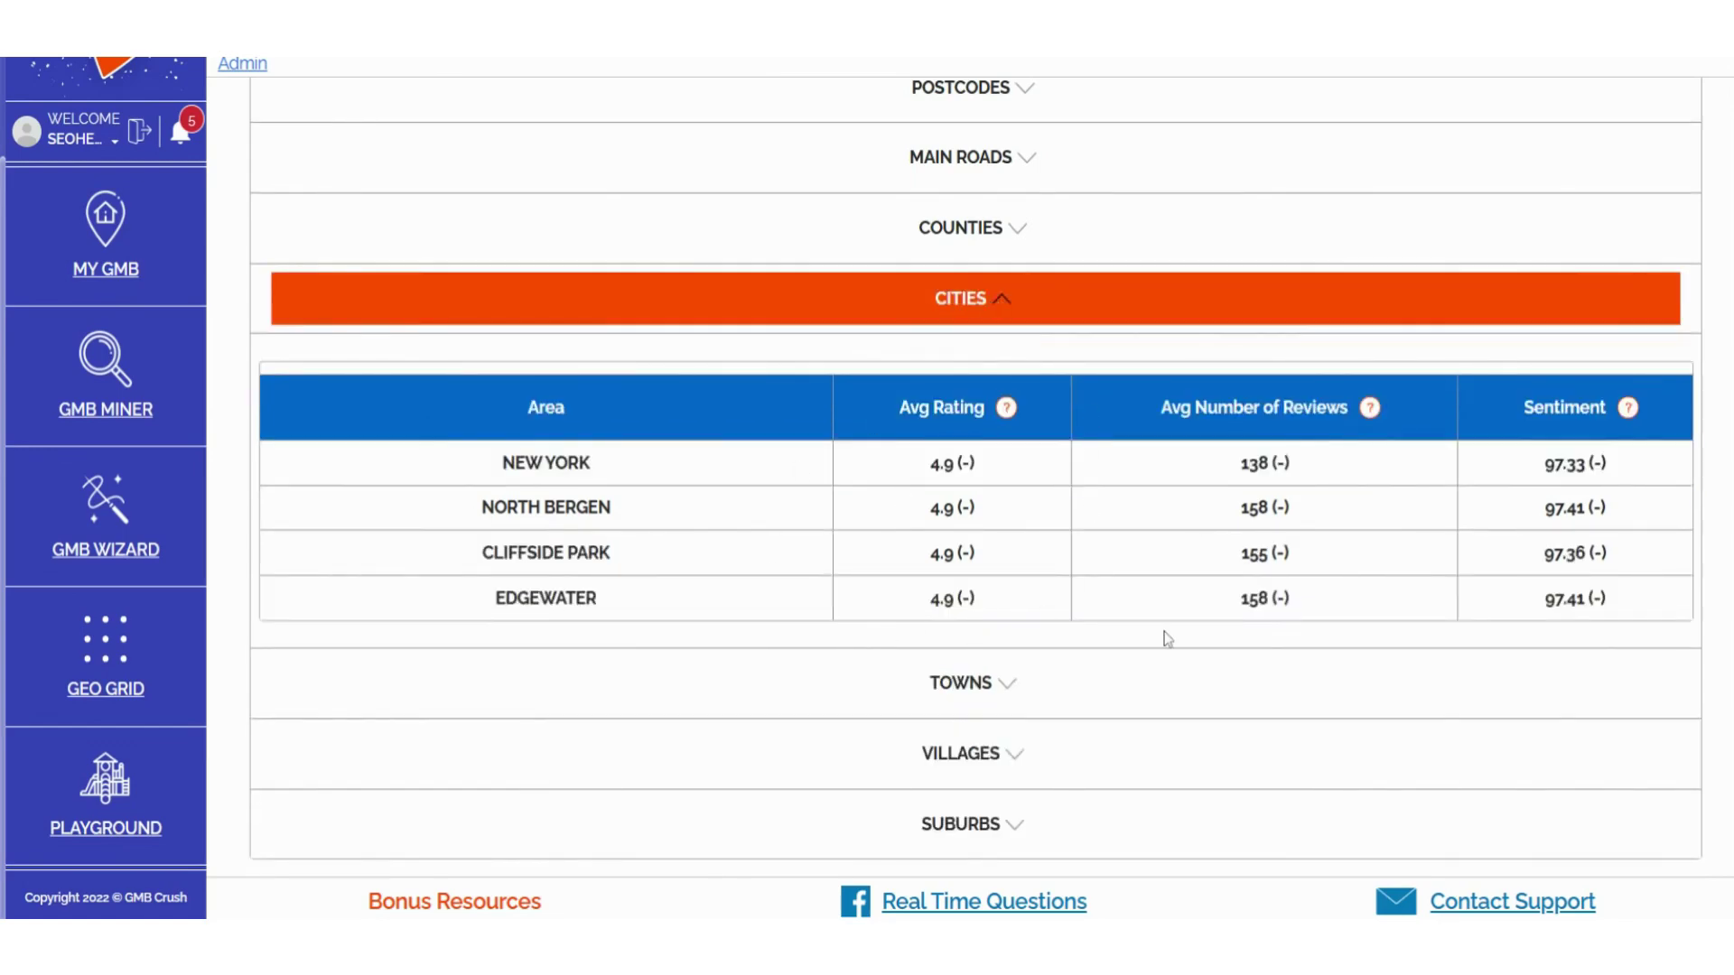
scroll(1166, 638, "down", 5)
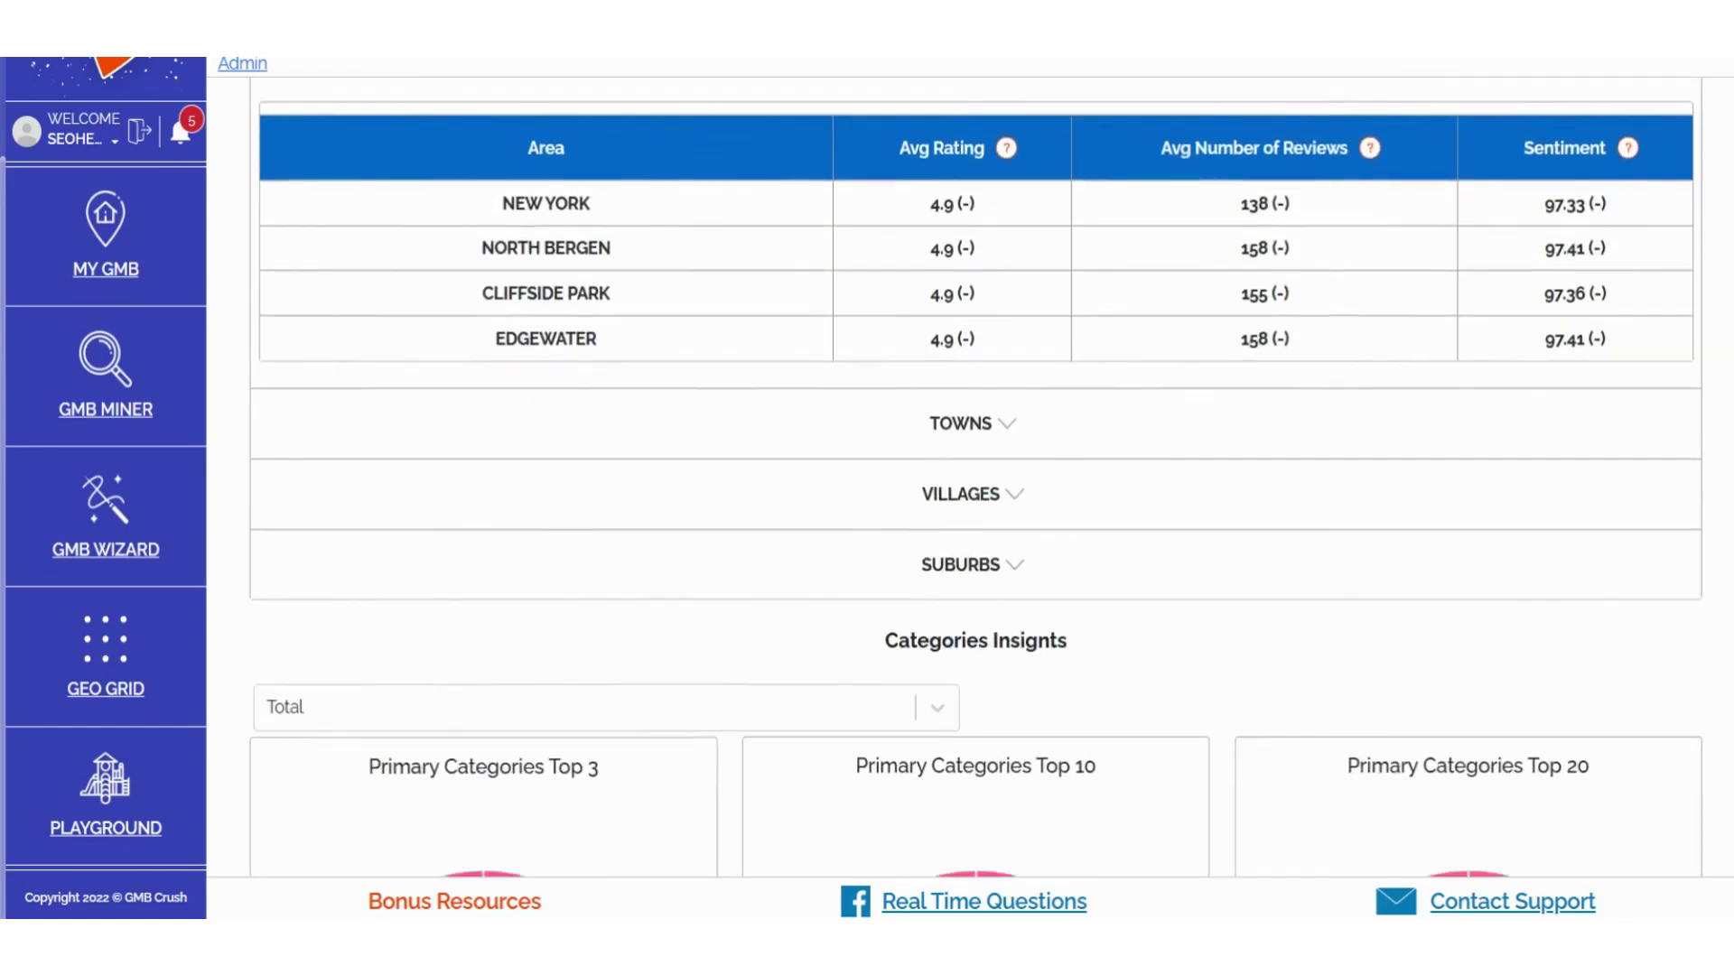
- Review the Primary Categories Insights charts, keeping the area selection on Total
triple_click(976, 466)
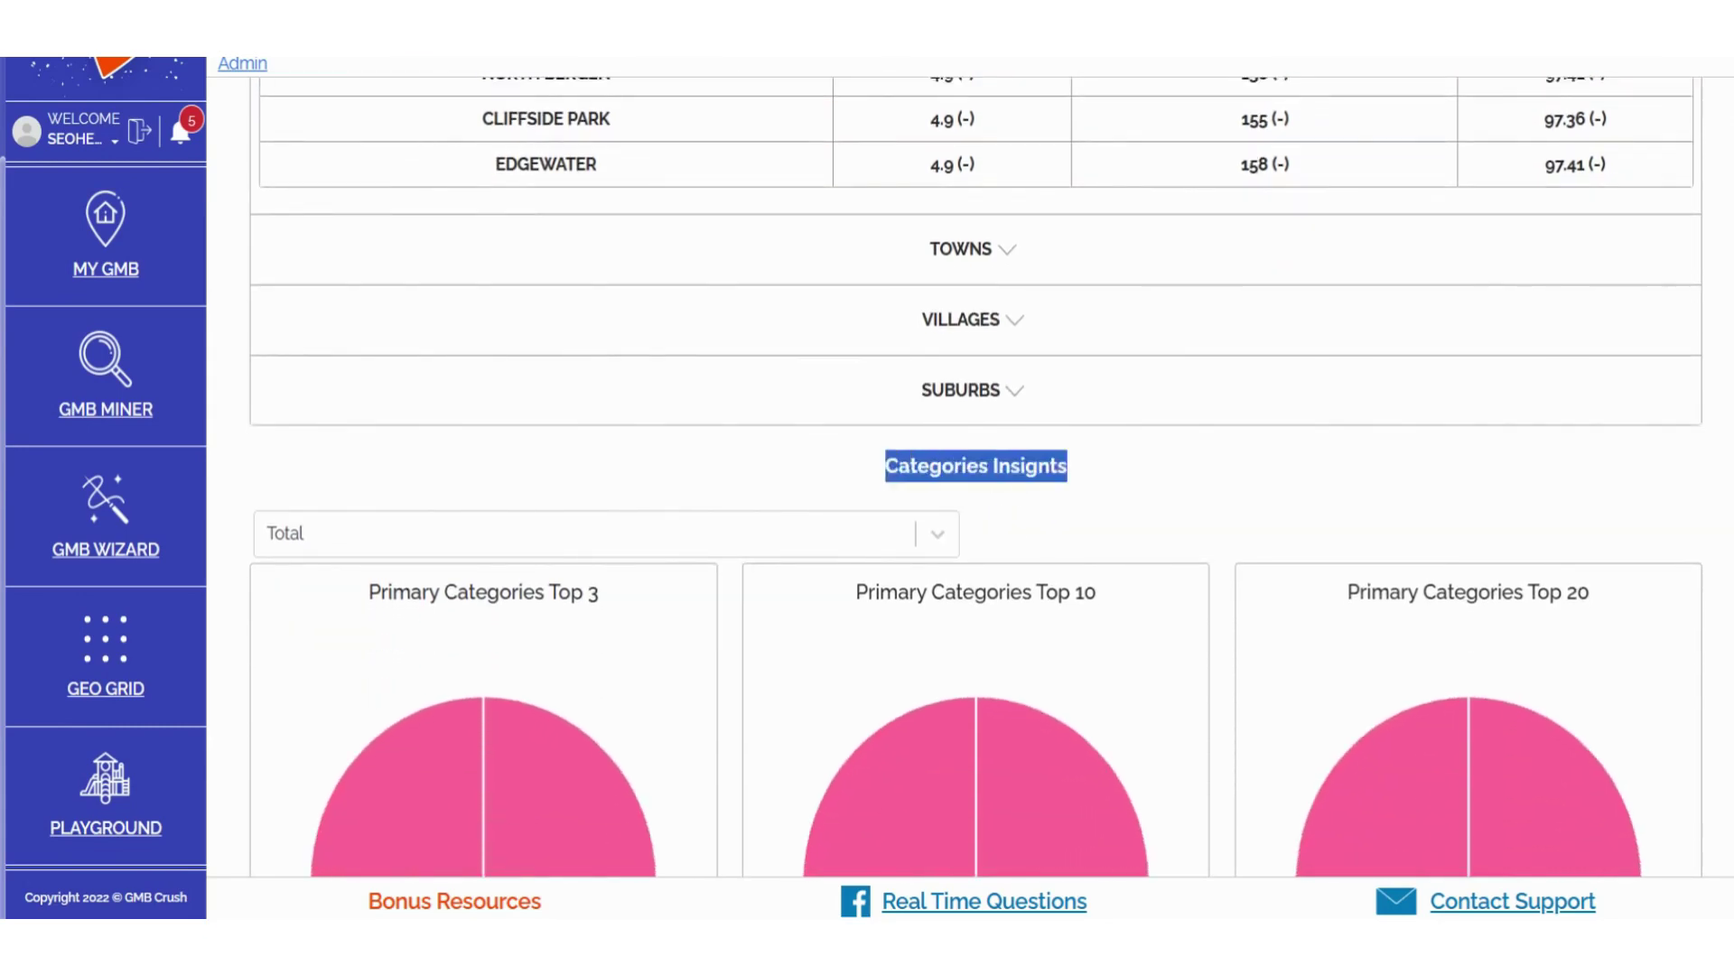
left_click(666, 452)
scroll(666, 452, "down", 3)
mouse_move(460, 664)
mouse_move(950, 641)
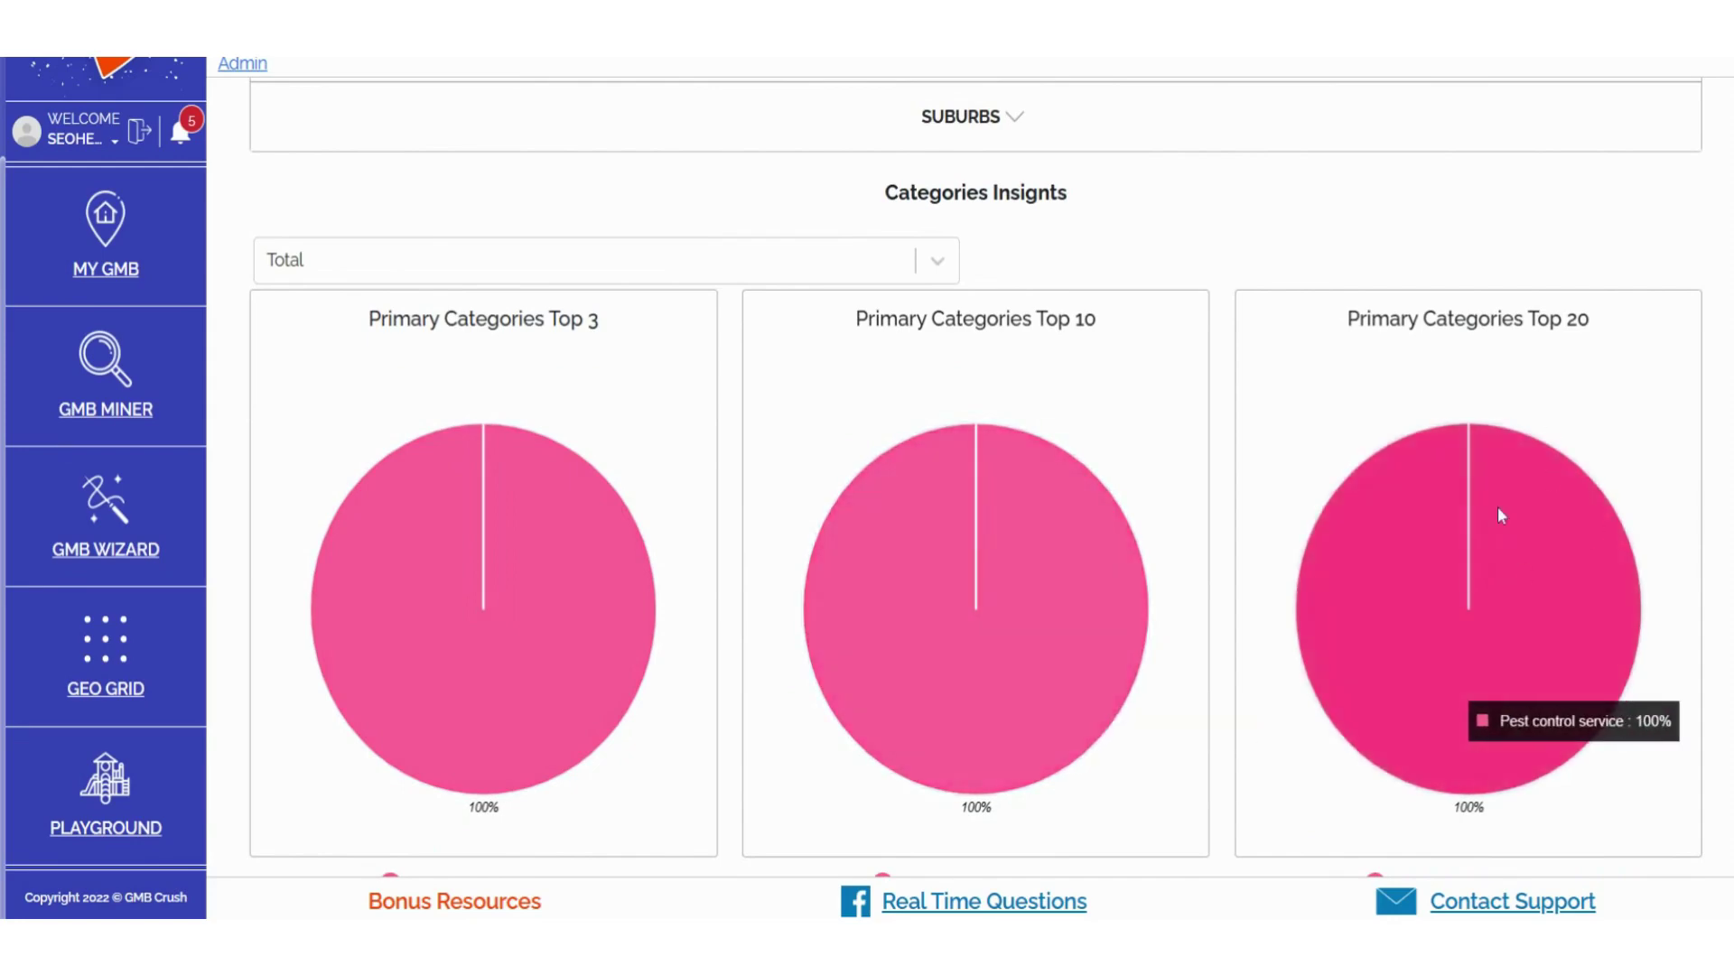
left_click(811, 282)
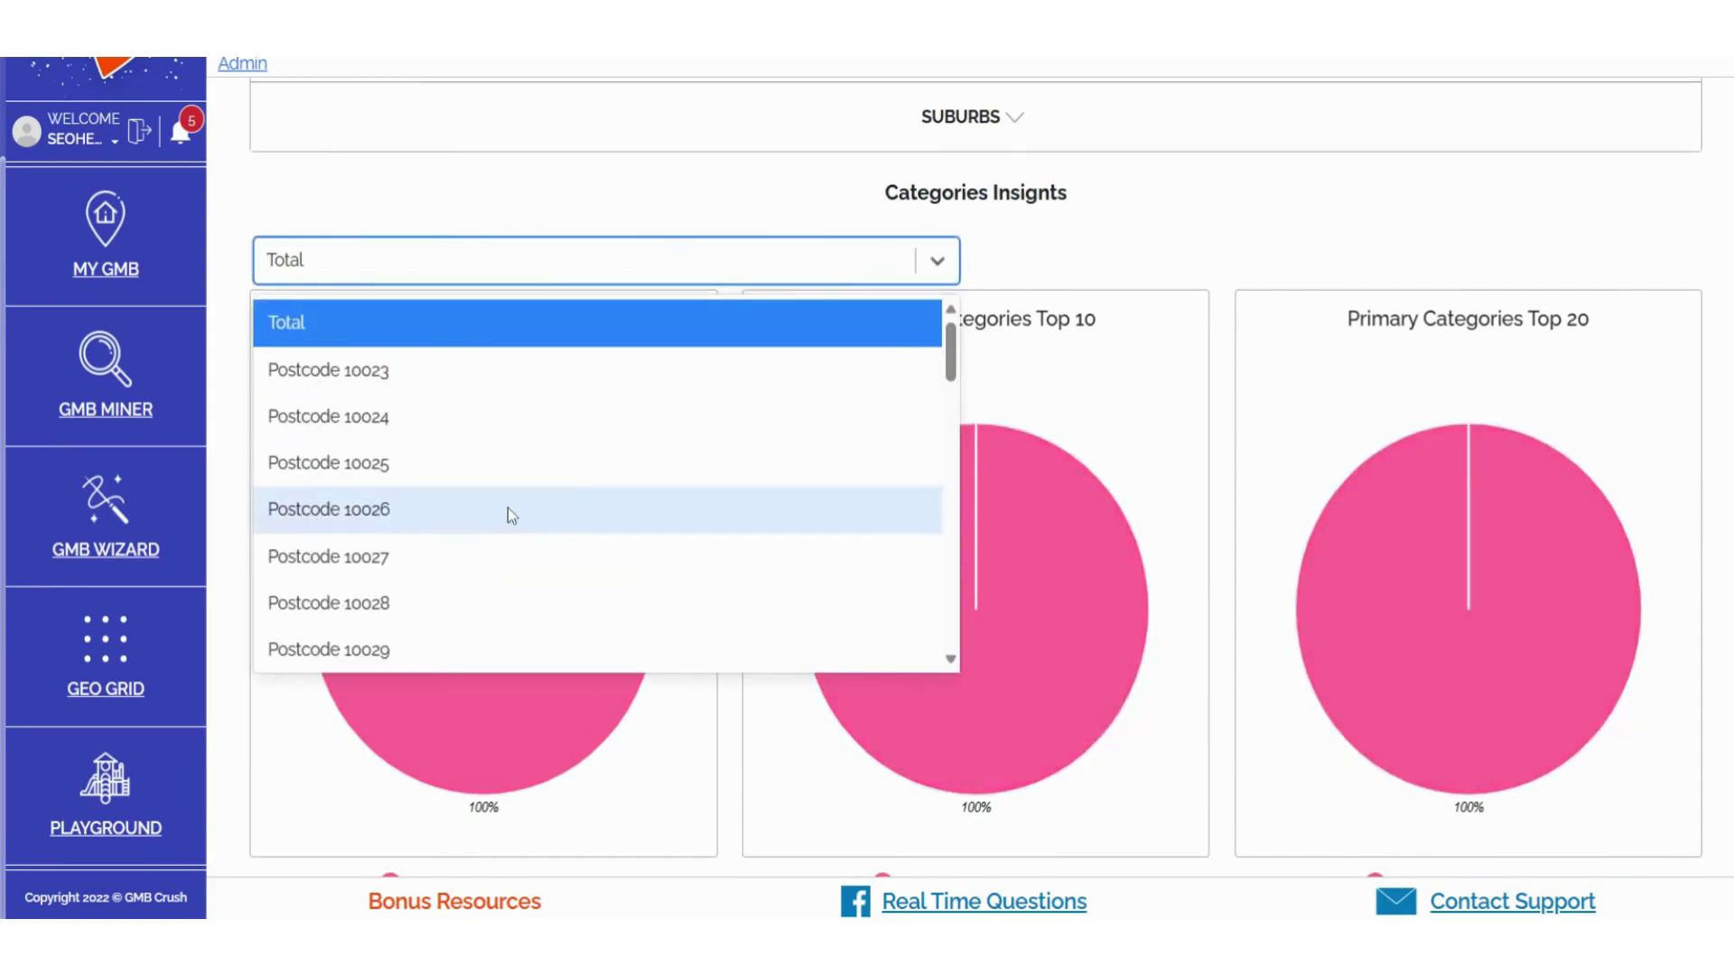
scroll(511, 522, "down", 4)
scroll(514, 529, "down", 8)
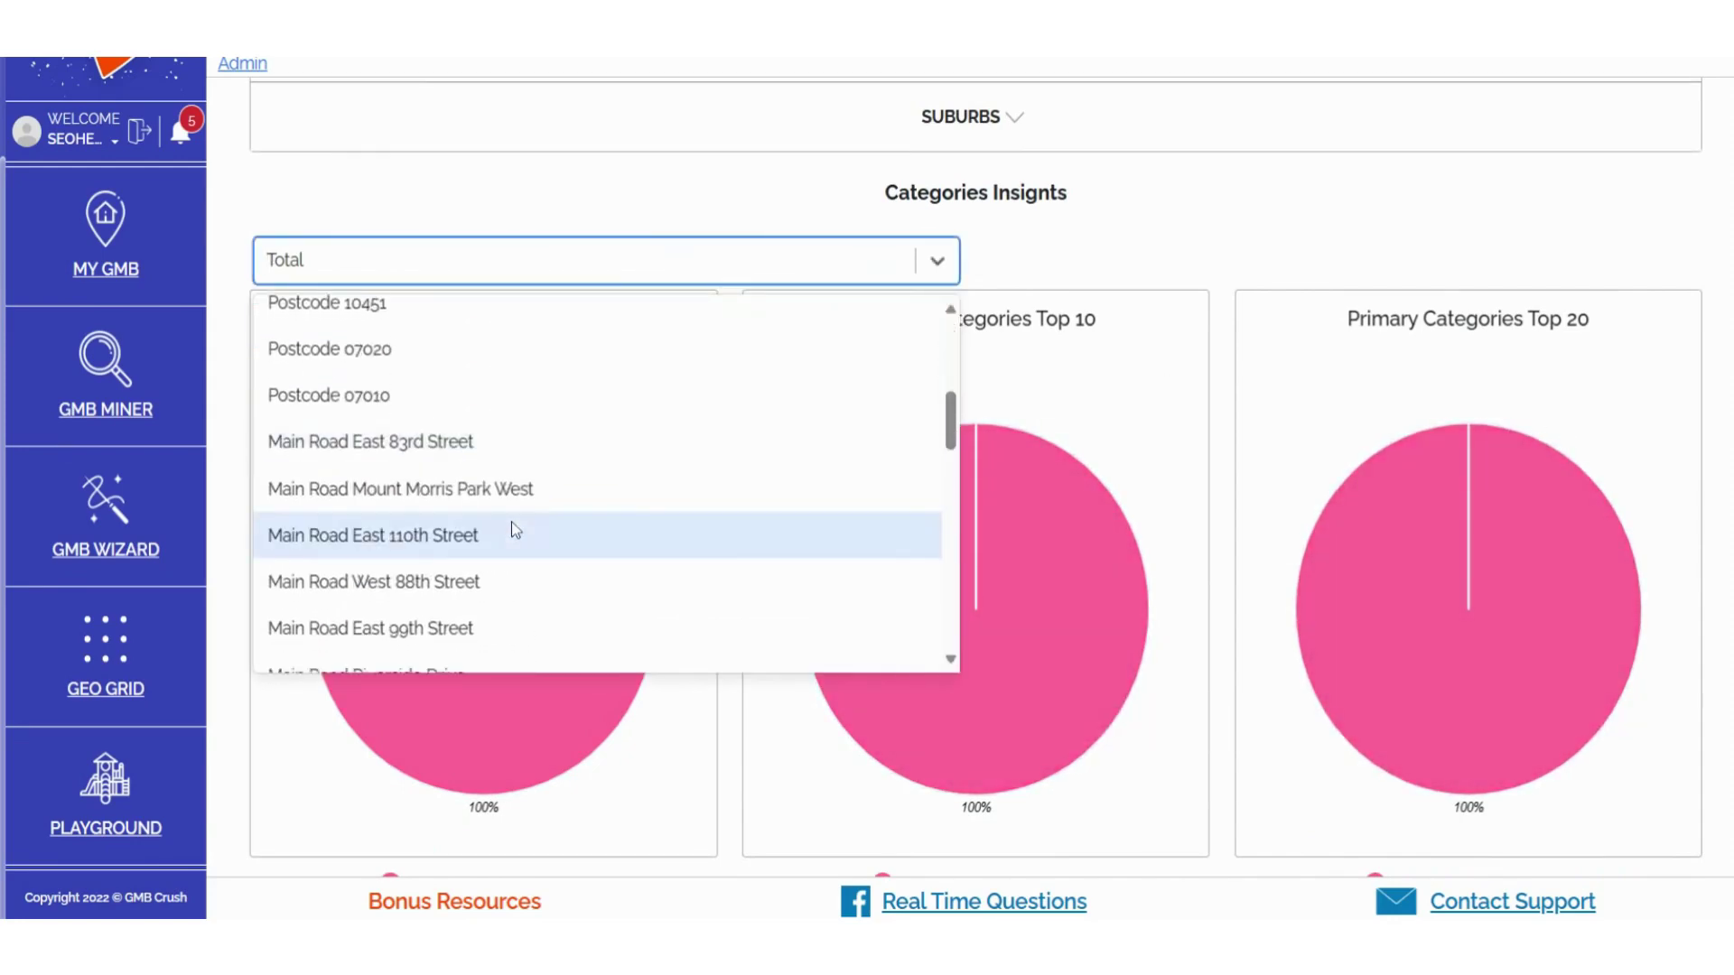
scroll(511, 472, "down", 6)
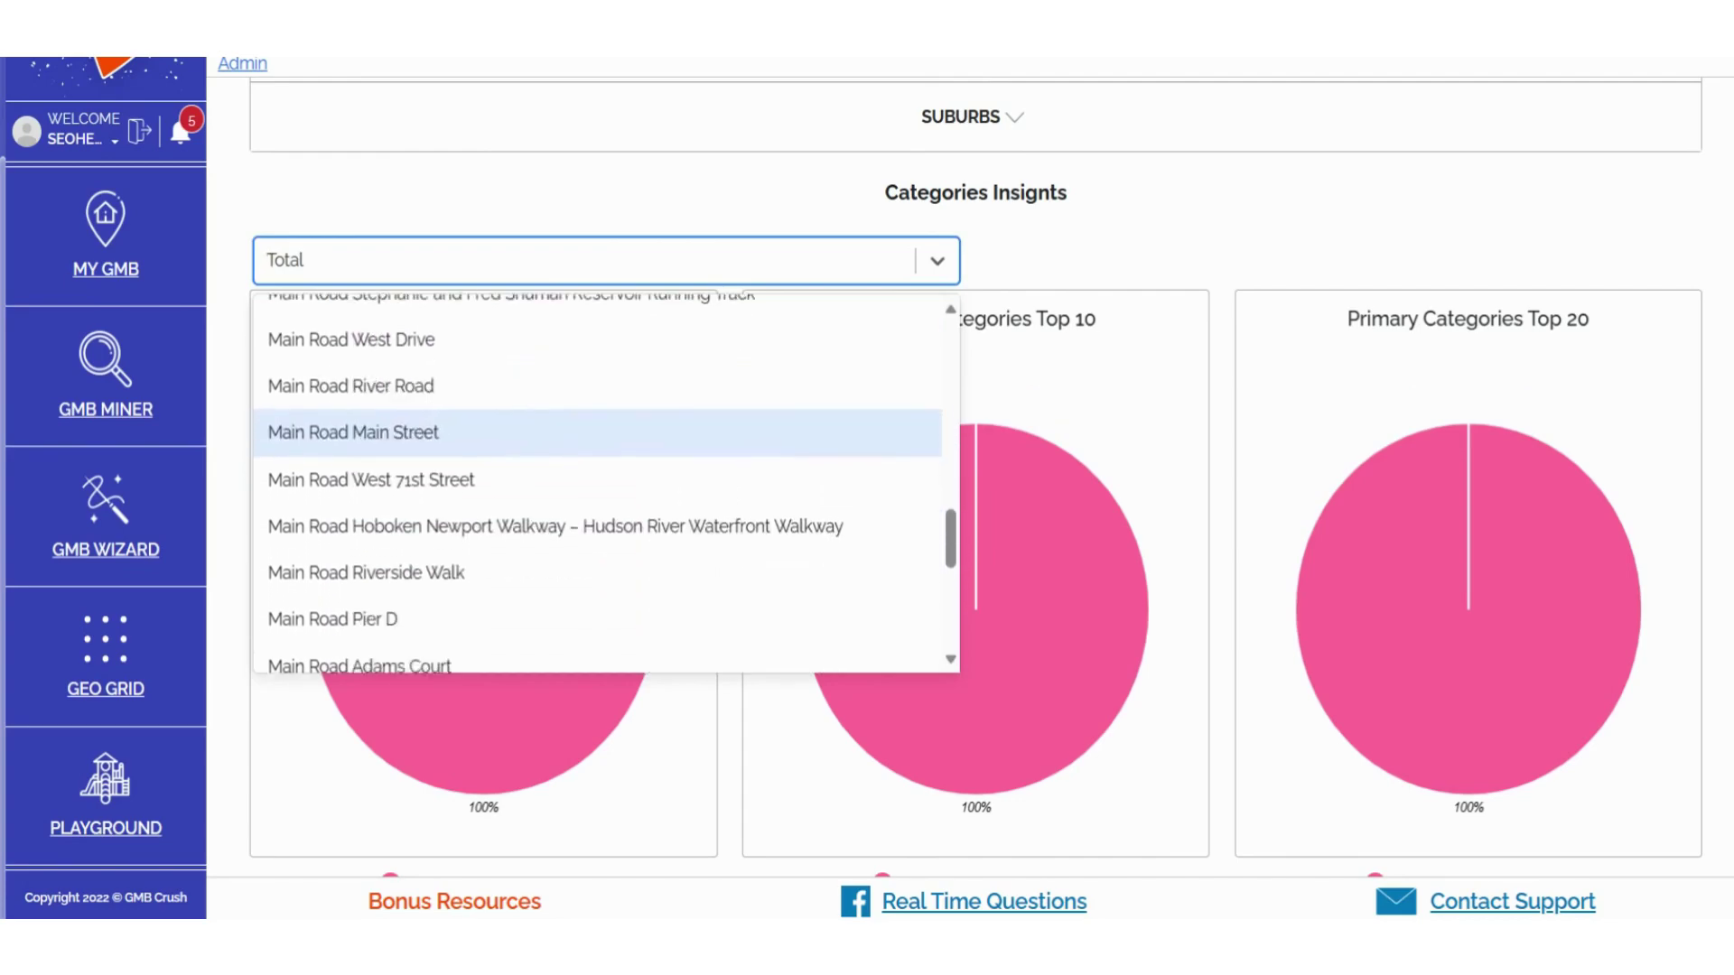
left_click(231, 615)
scroll(232, 615, "down", 5)
scroll(232, 615, "down", 2)
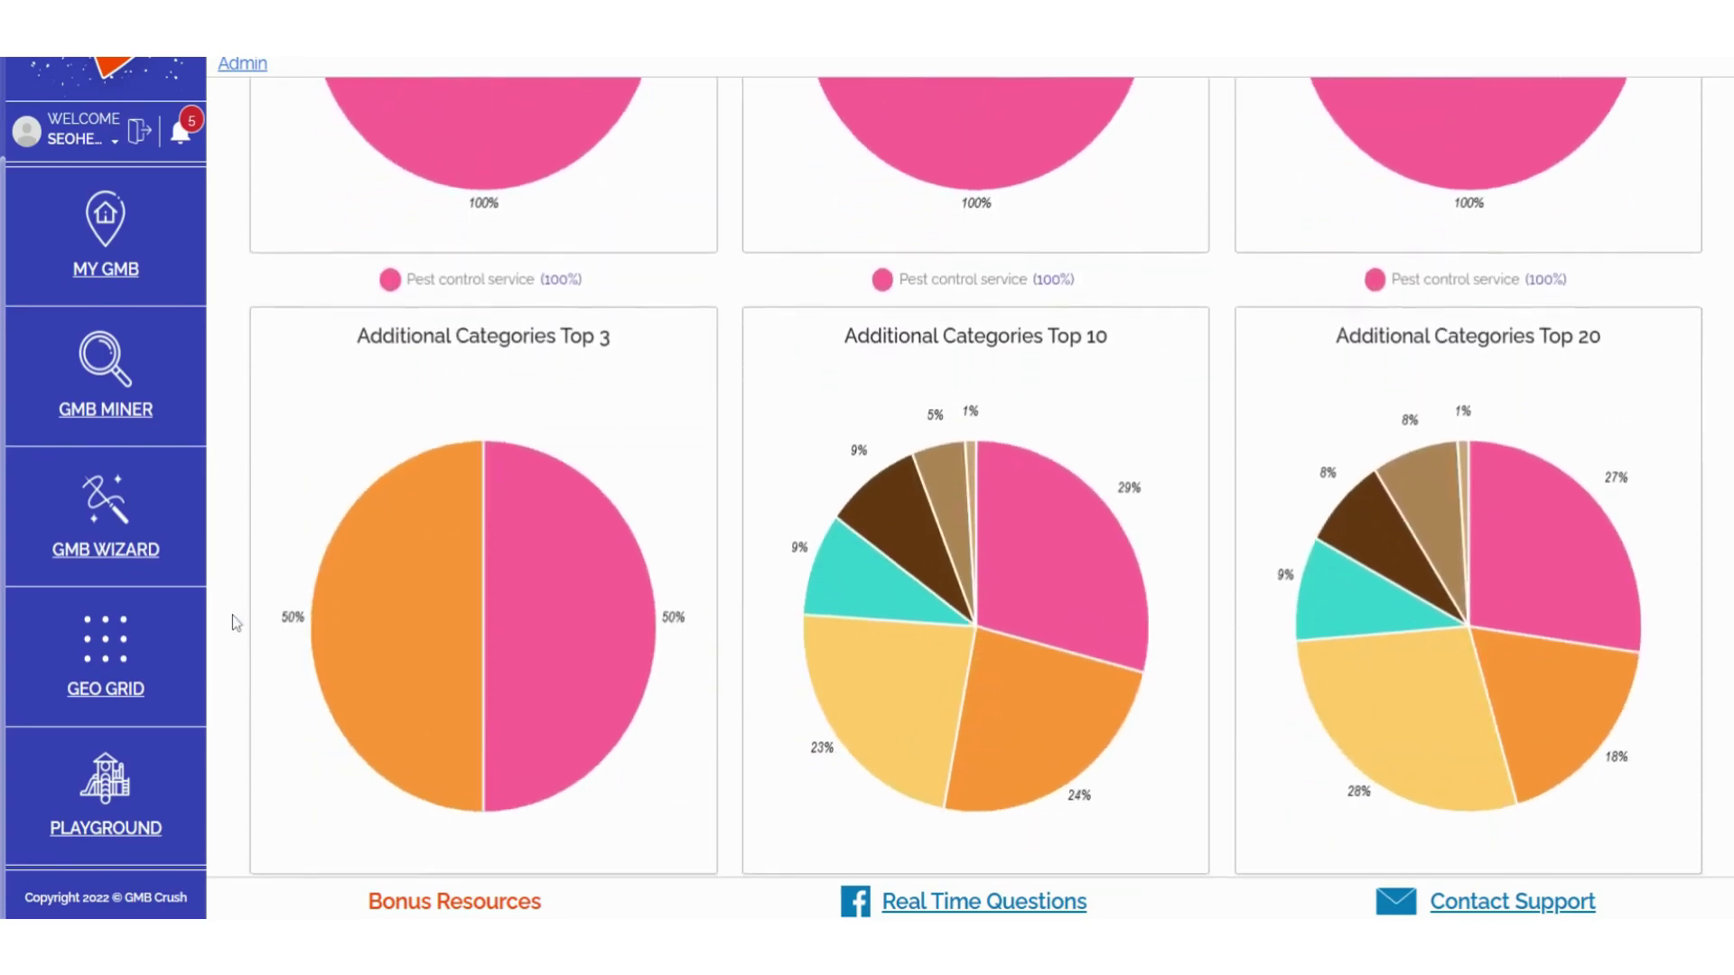
- Highlight the Additional Categories Top 10 and Top 20 chart titles
mouse_move(314, 426)
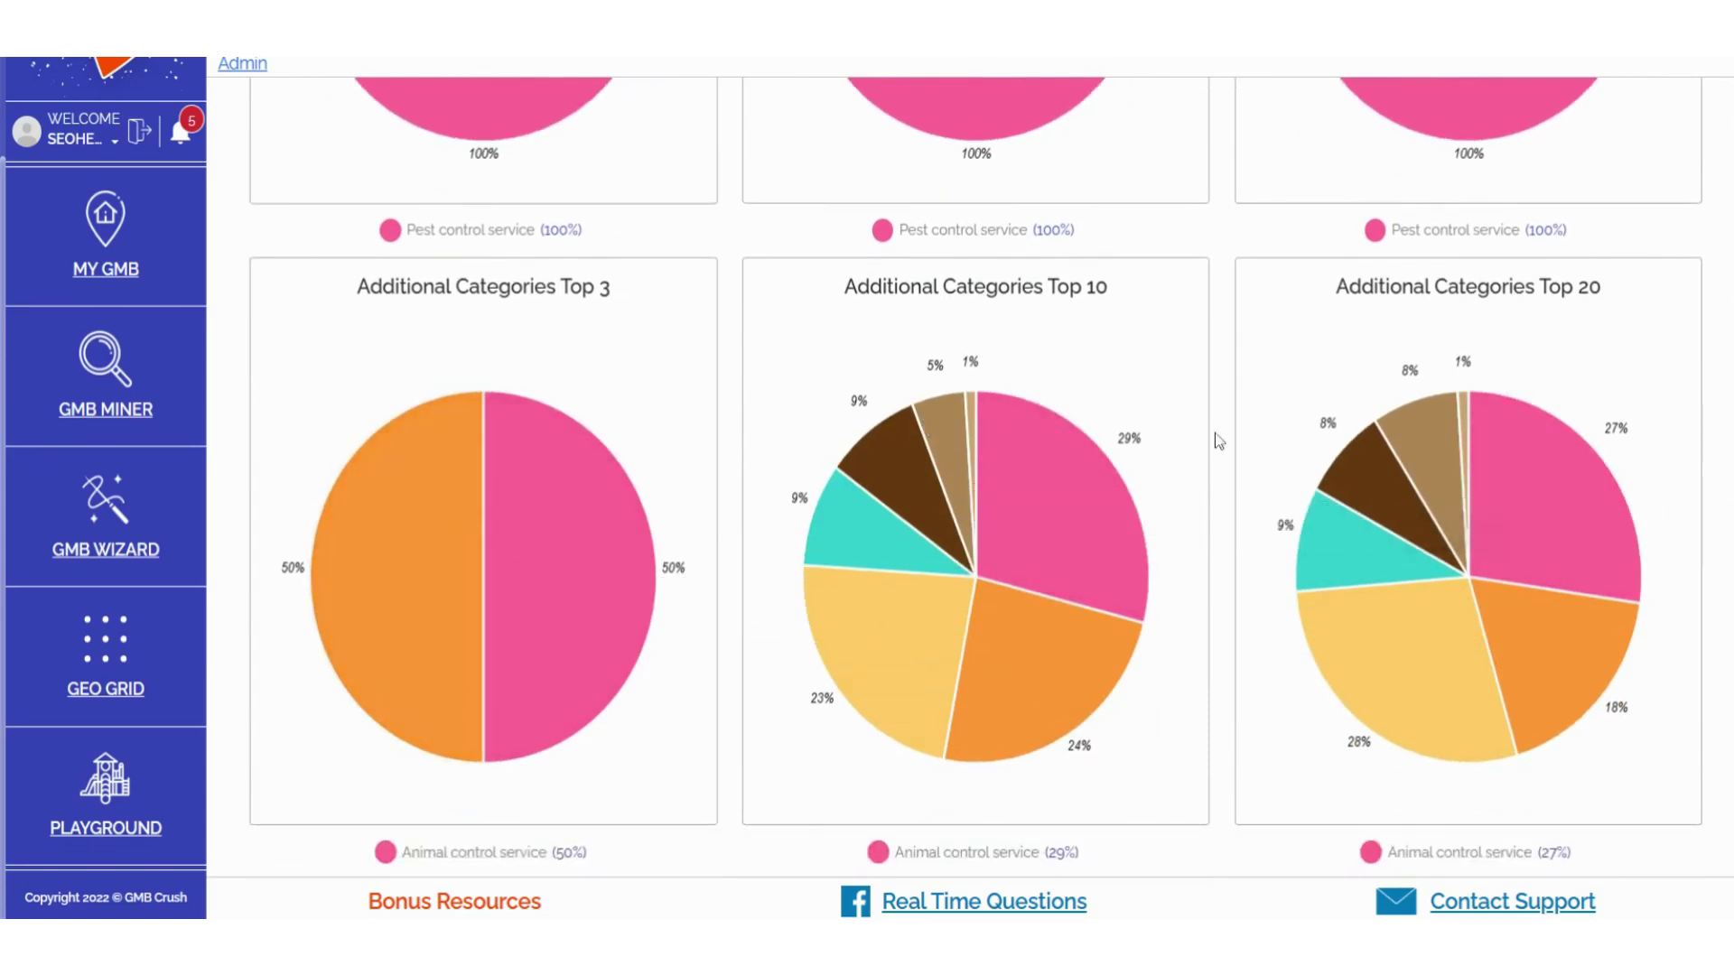
triple_click(975, 286)
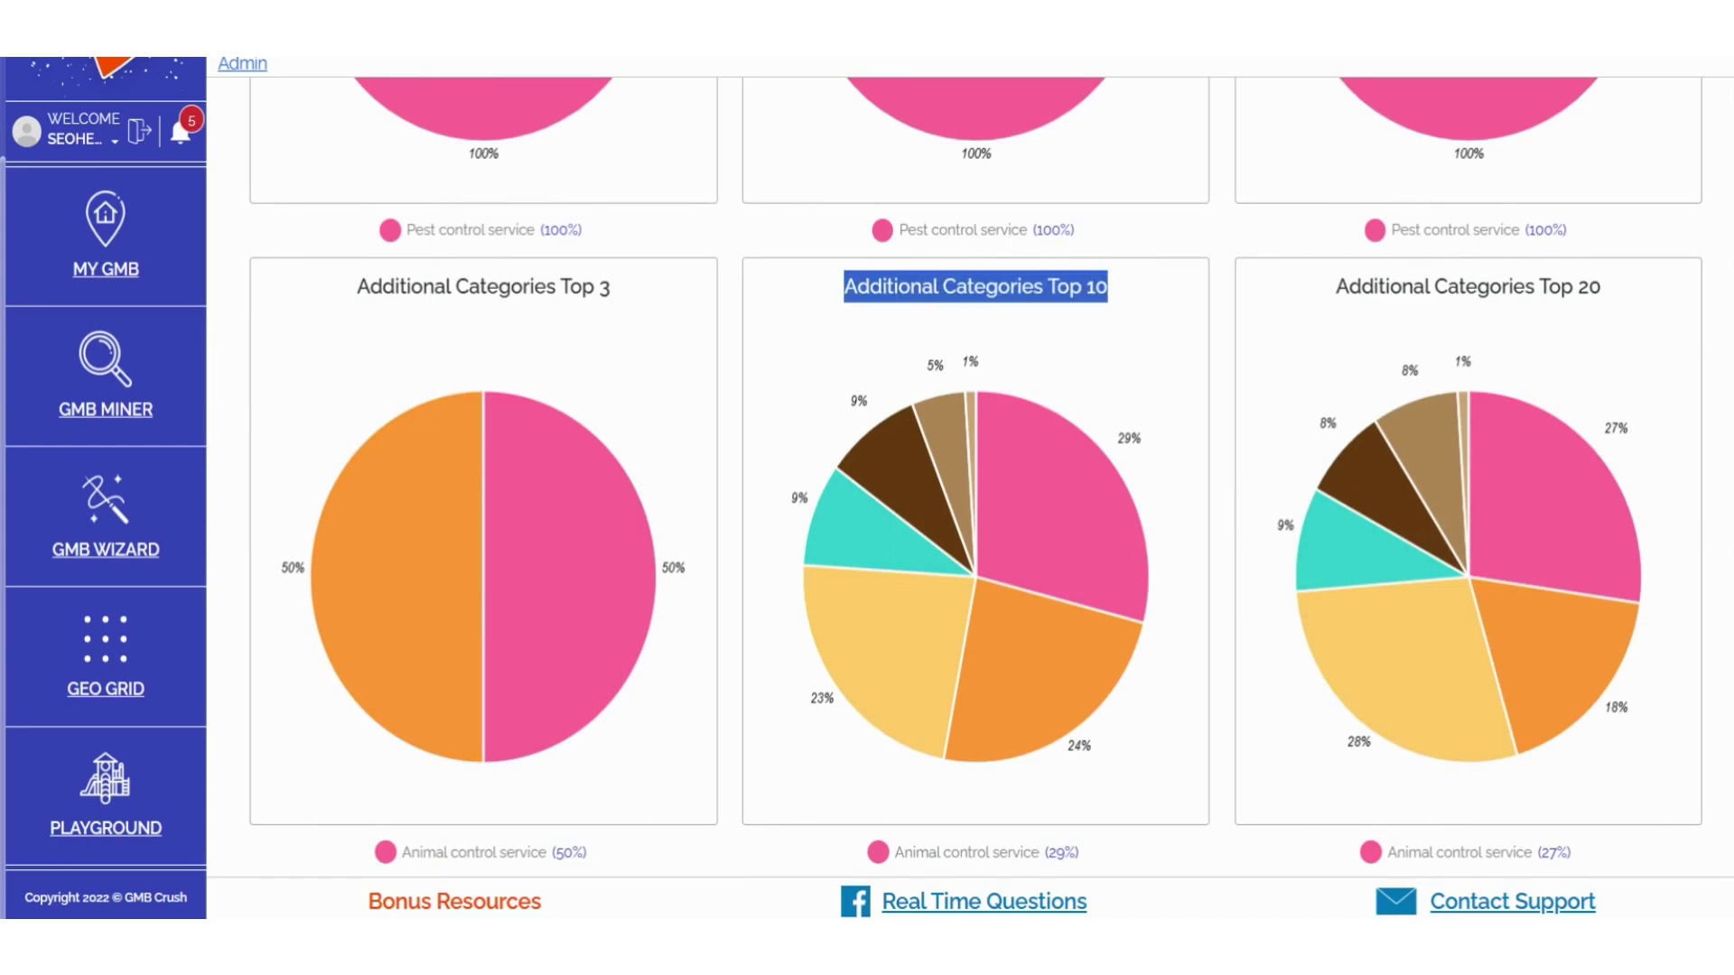
triple_click(1486, 286)
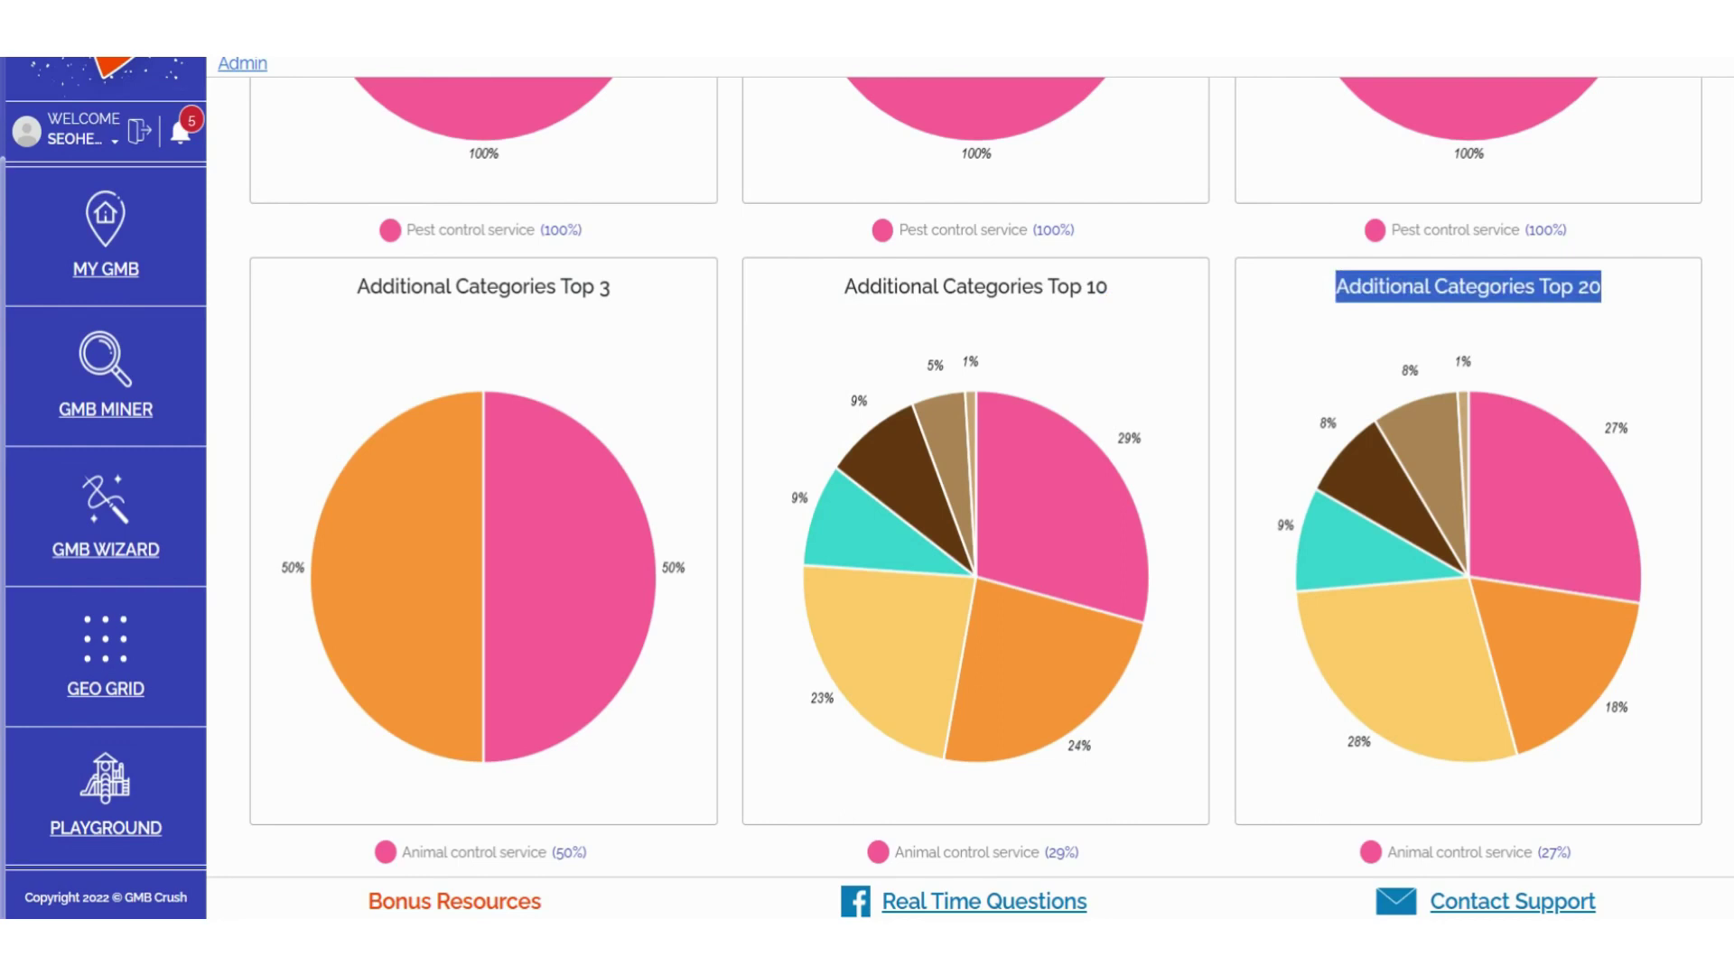
left_click(1231, 378)
- Inspect the additional category pie slices, then move down to the Average Ranking table
scroll(1232, 378, "down", 1)
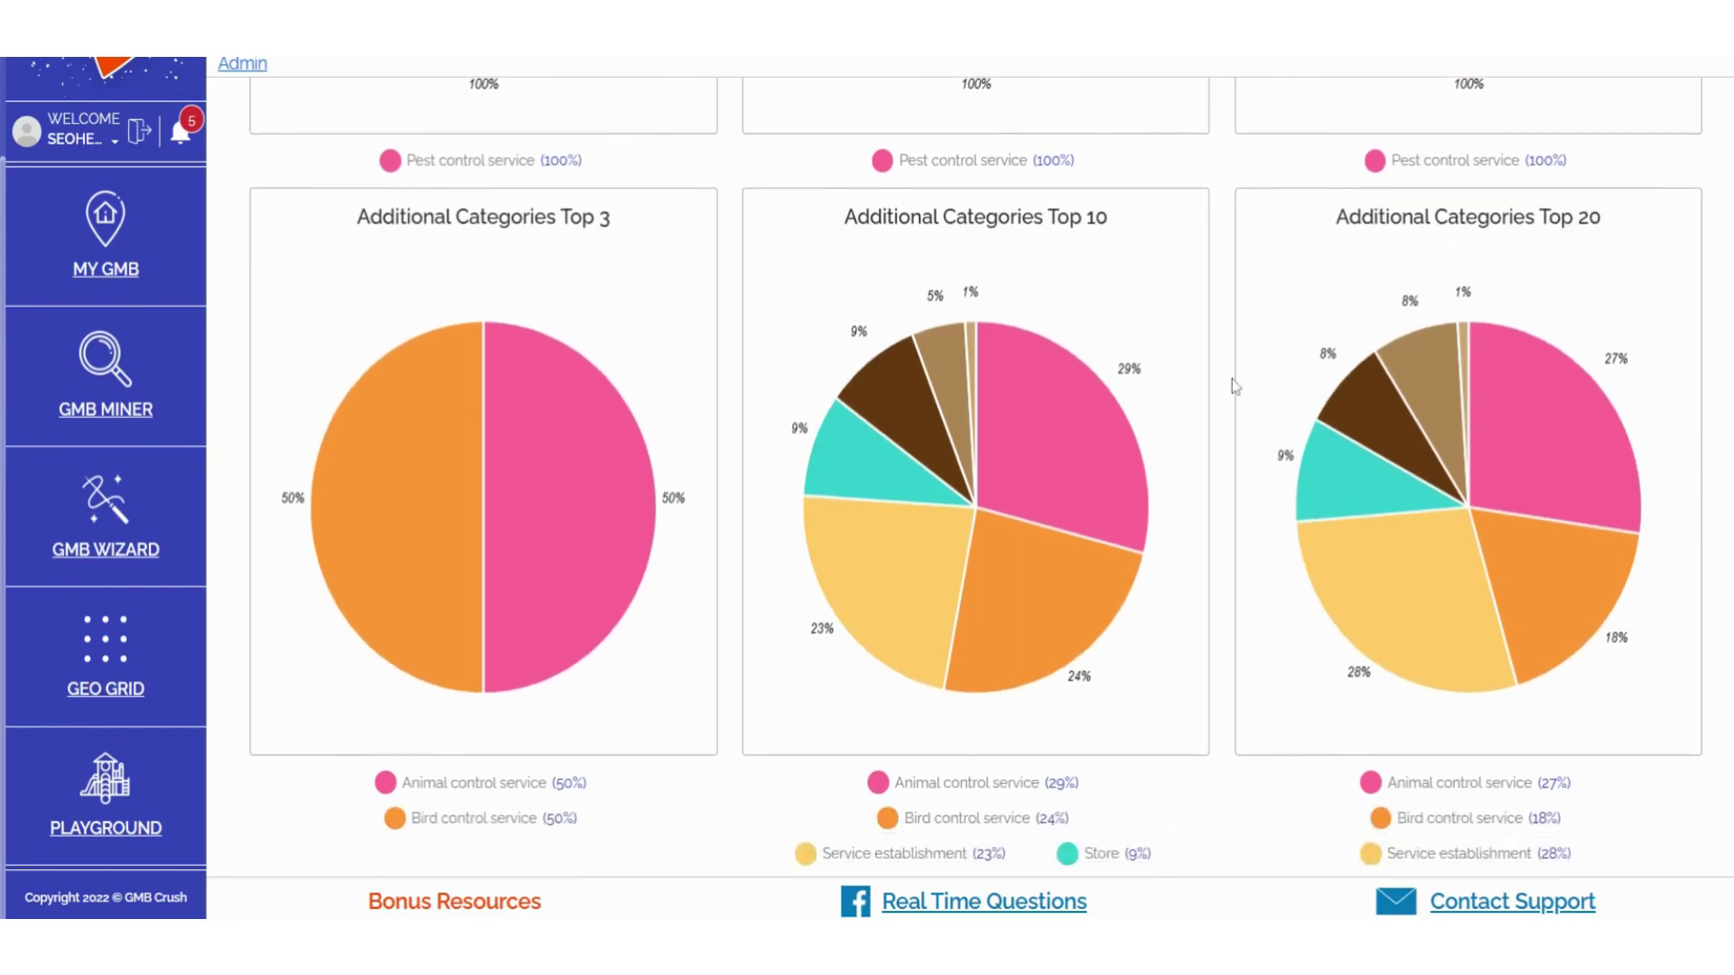
mouse_move(1026, 460)
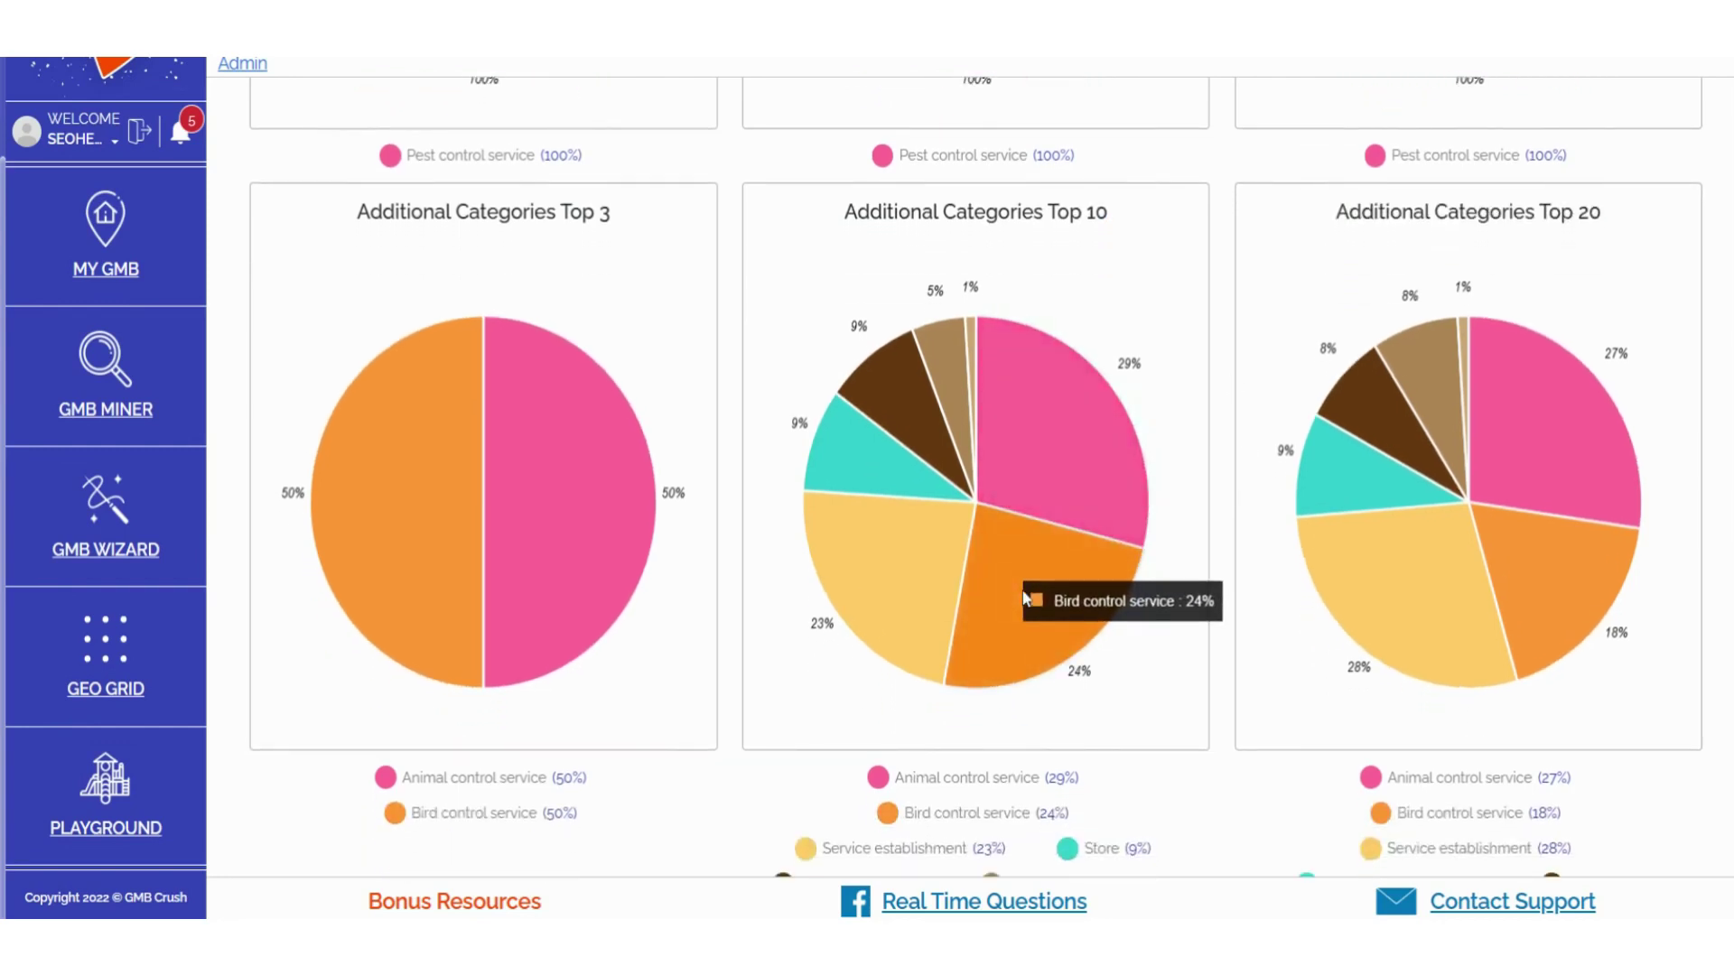
mouse_move(908, 606)
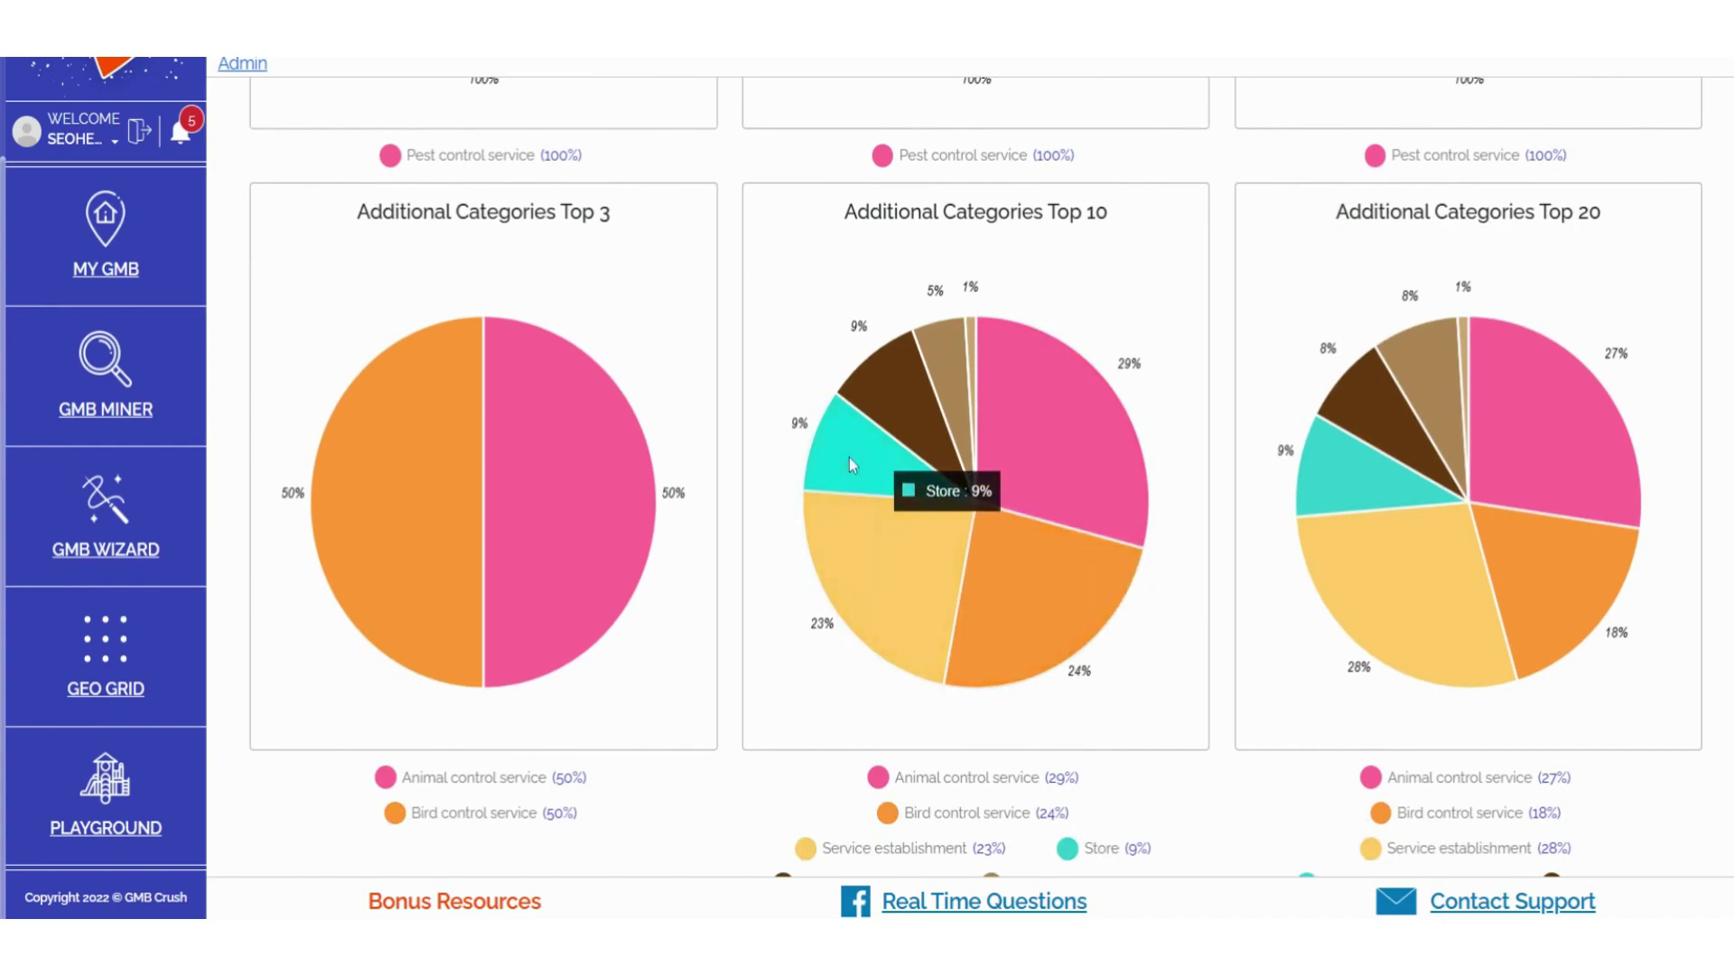
mouse_move(886, 417)
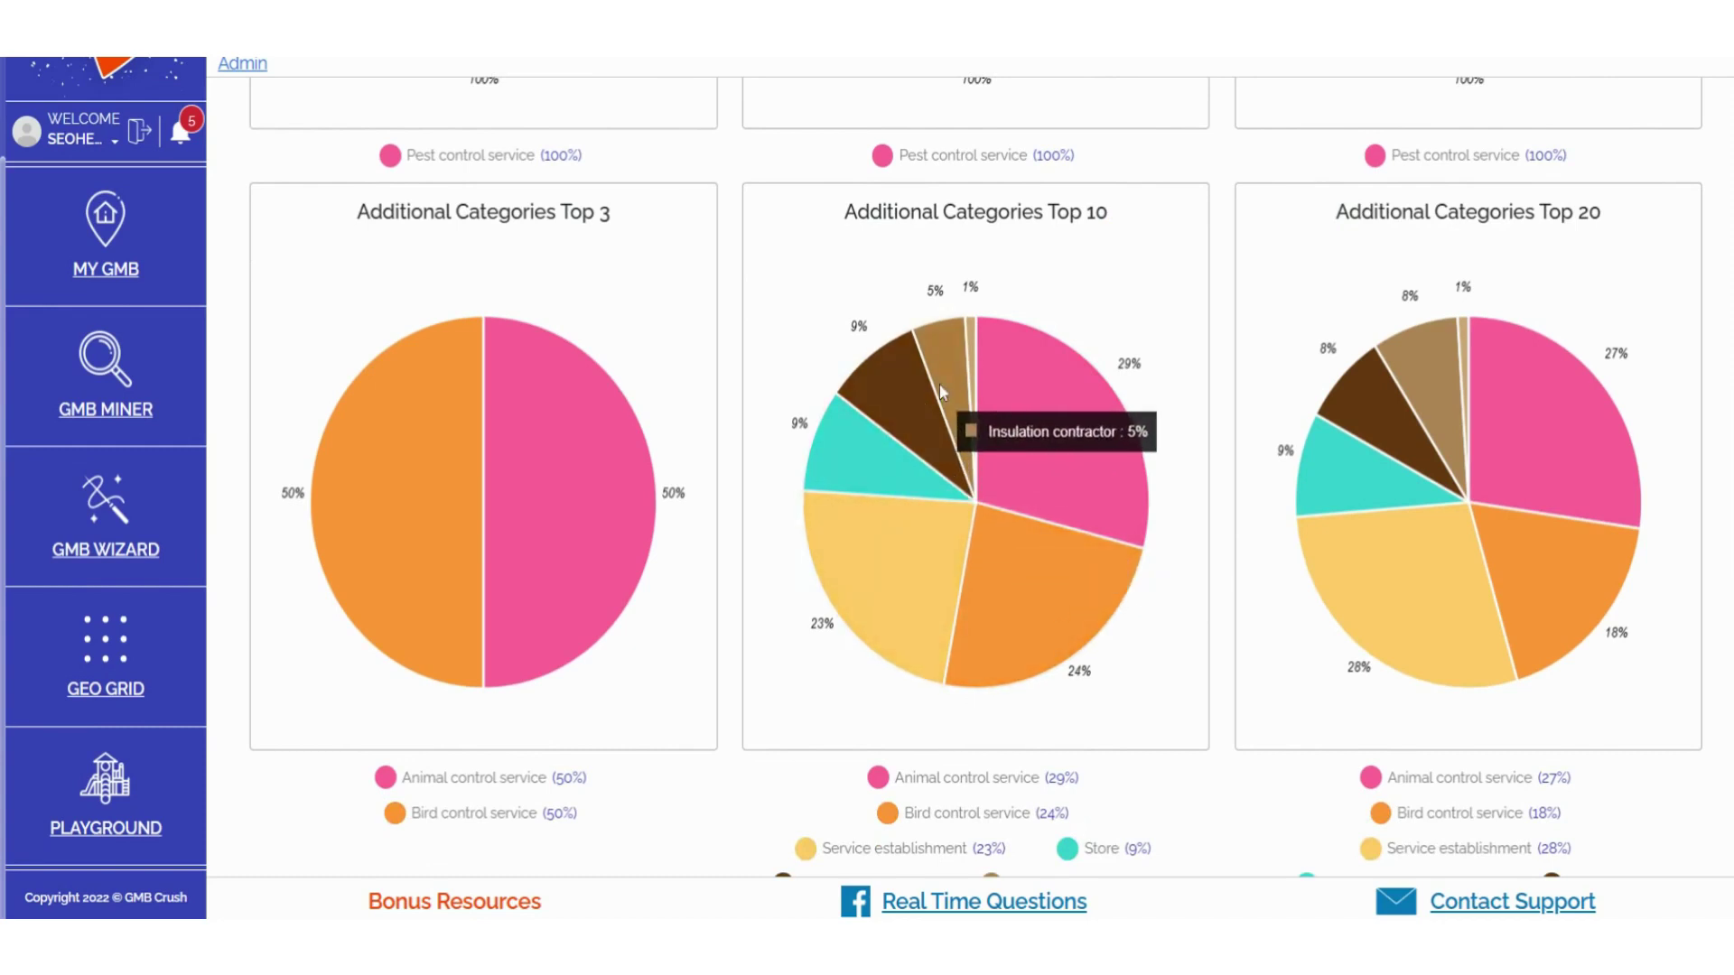
mouse_move(982, 360)
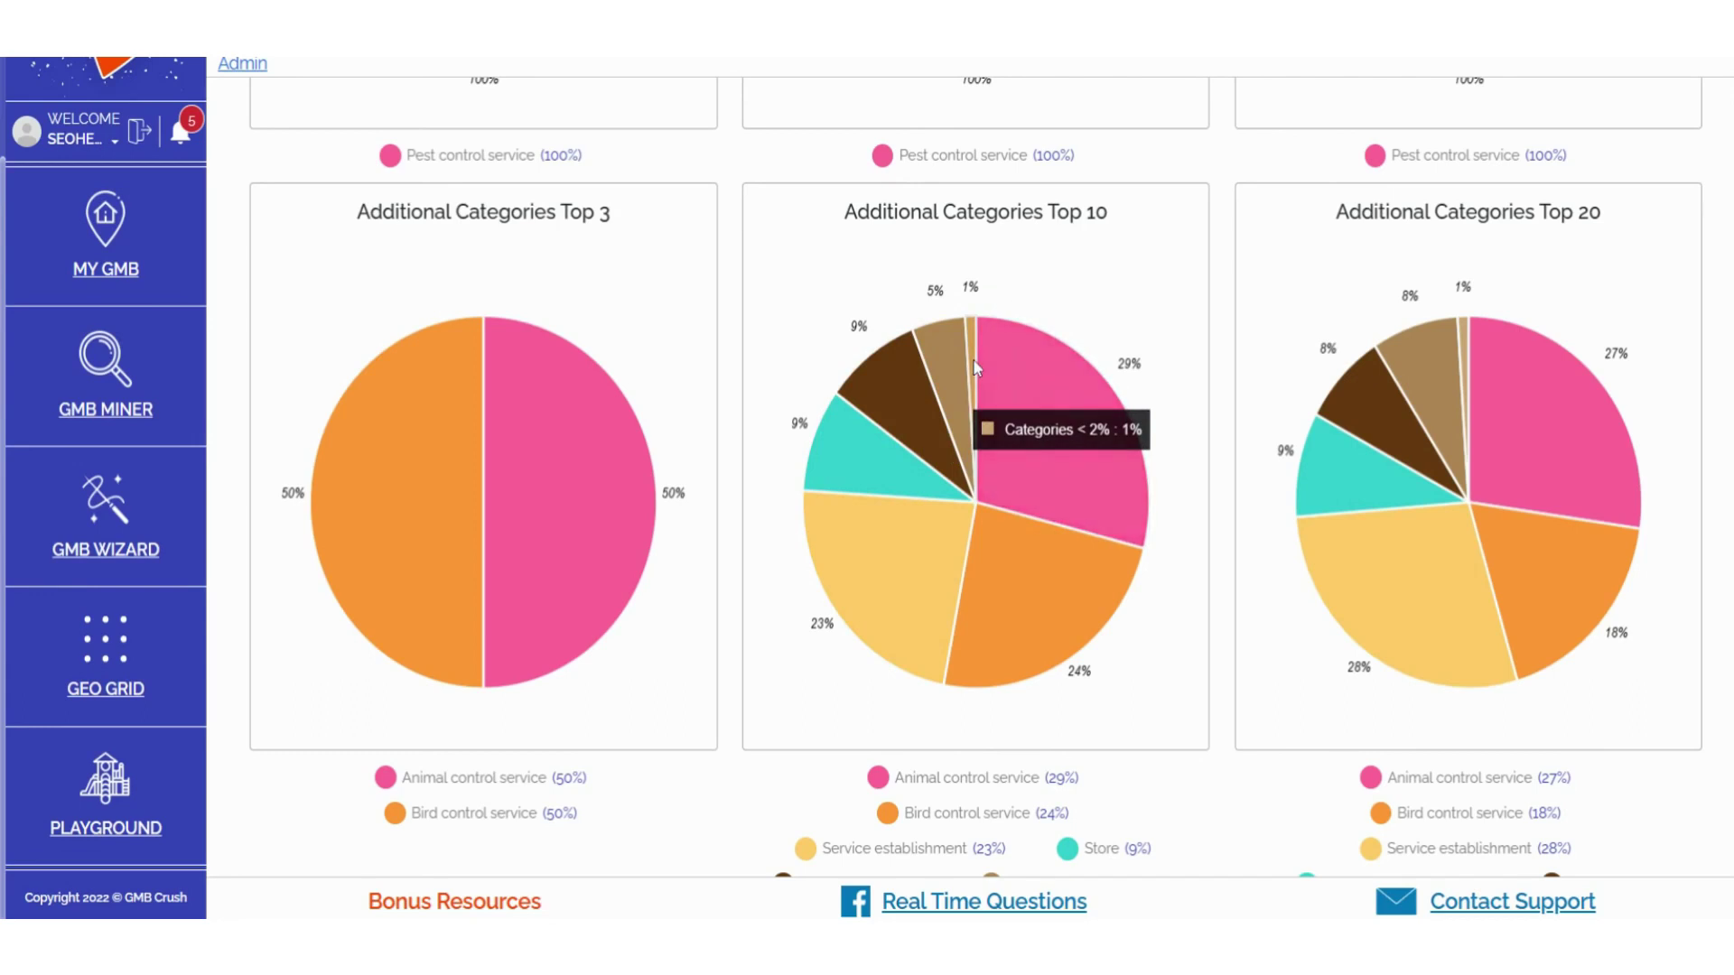
mouse_move(1357, 508)
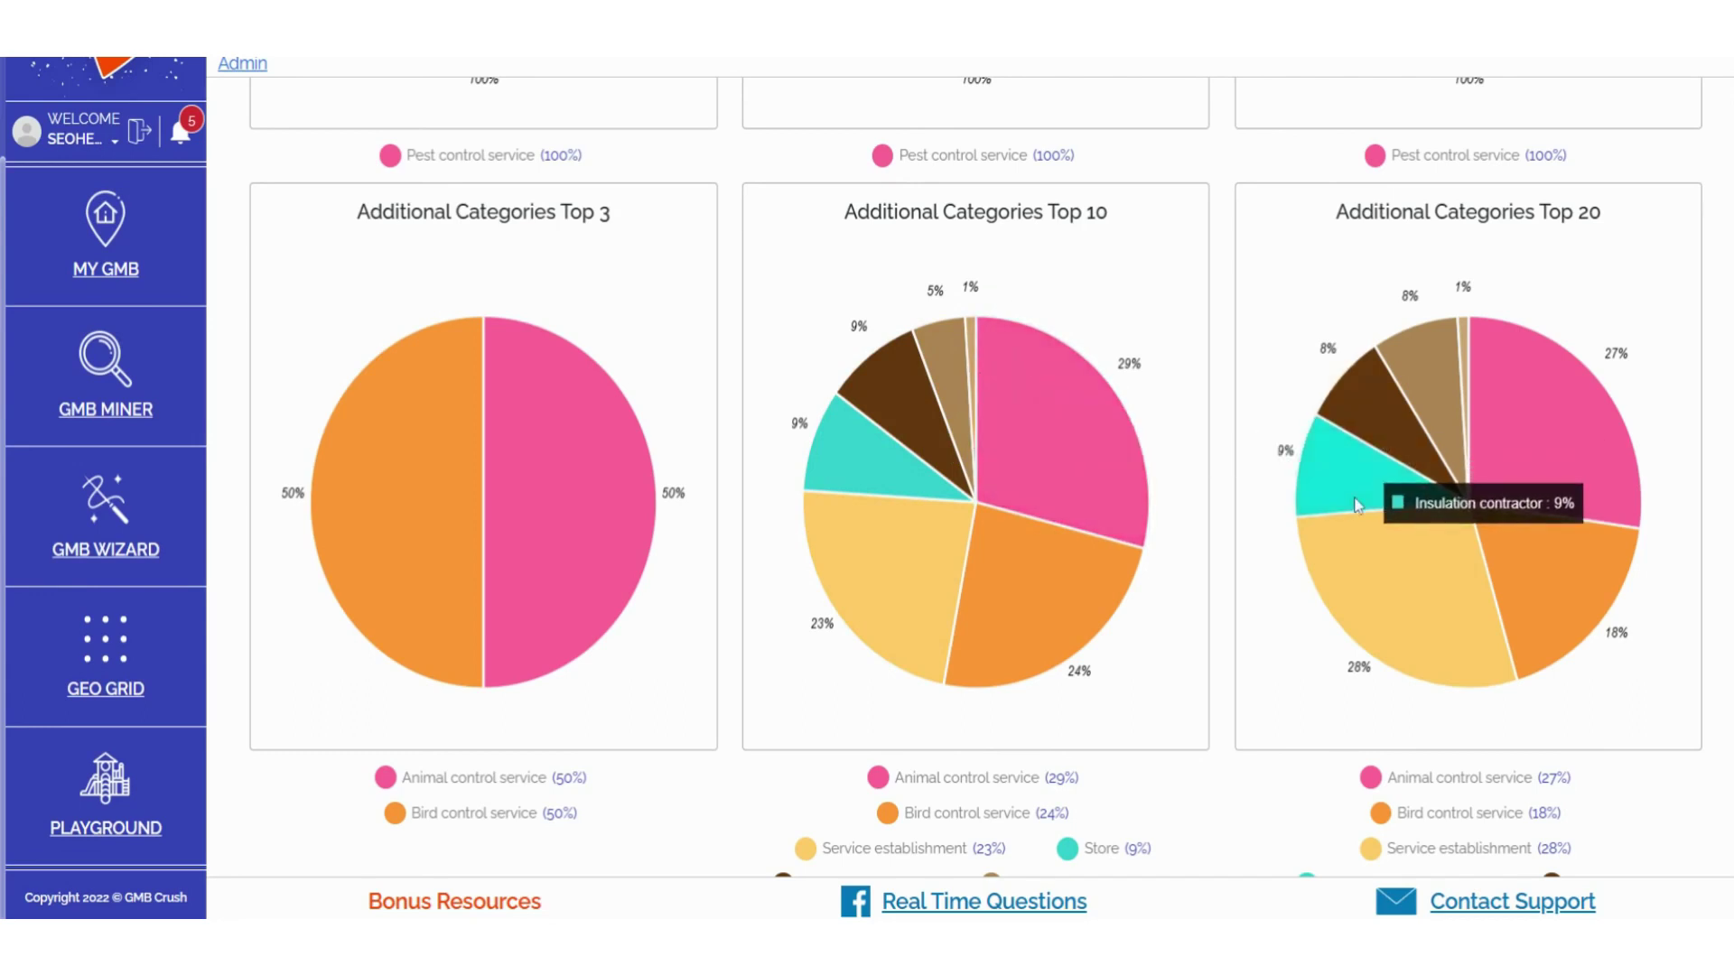
scroll(1222, 730, "down", 1)
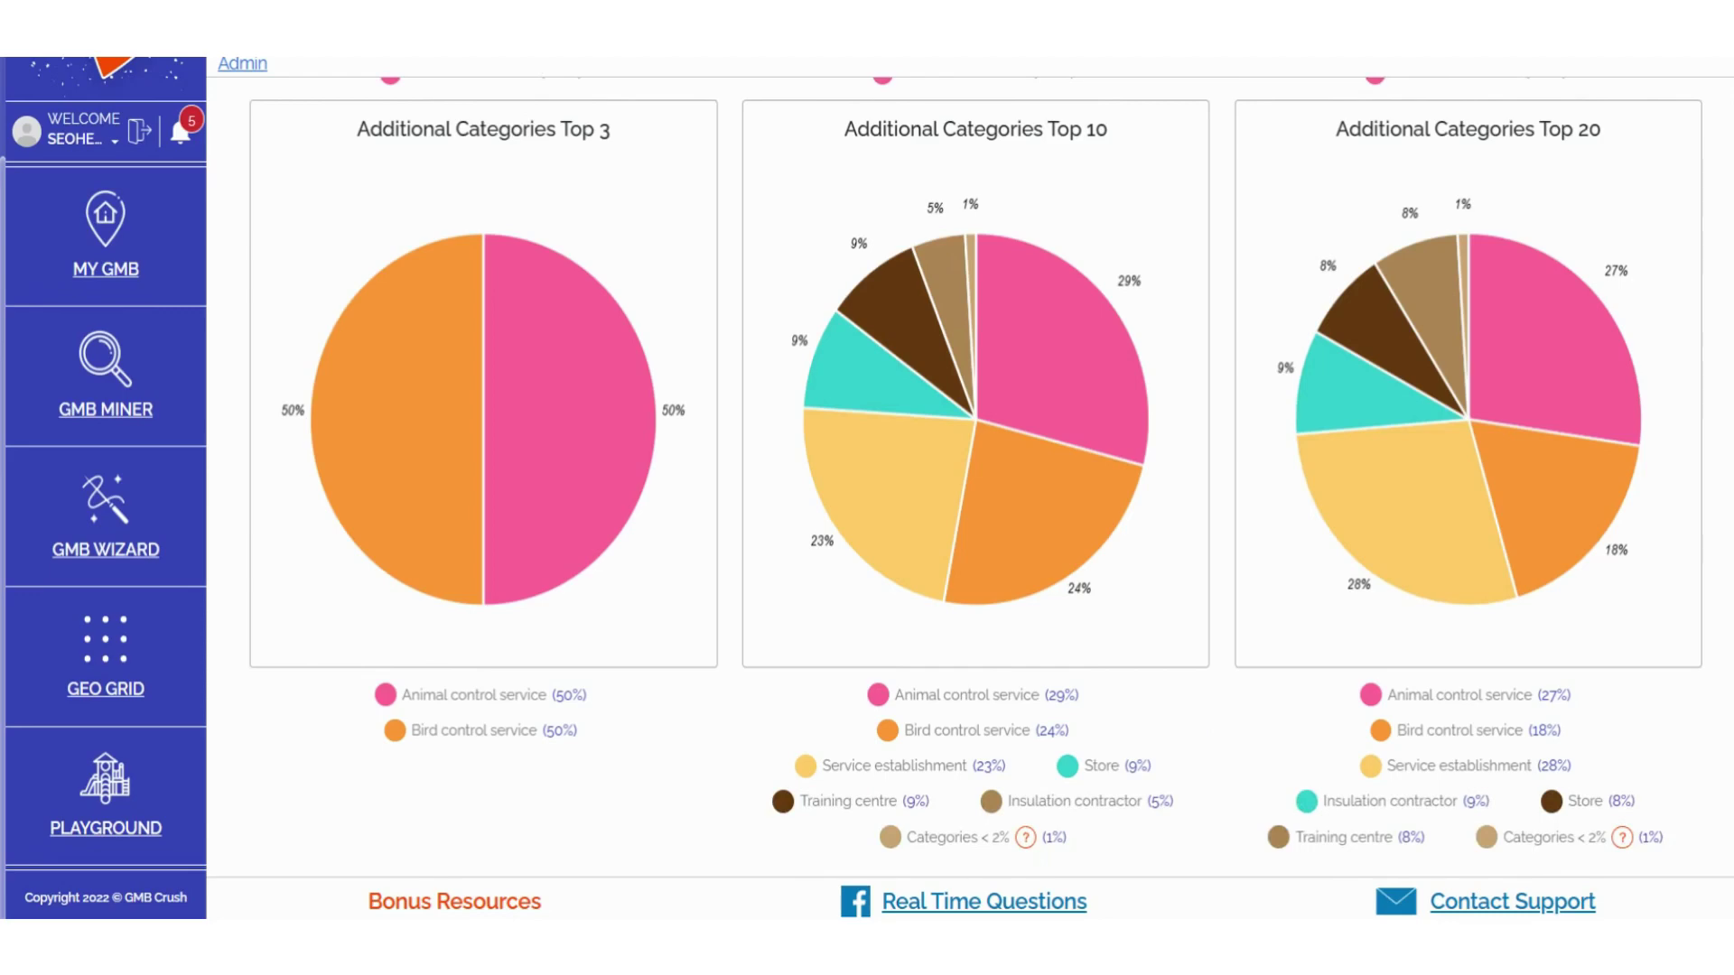
scroll(976, 471, "up", 1)
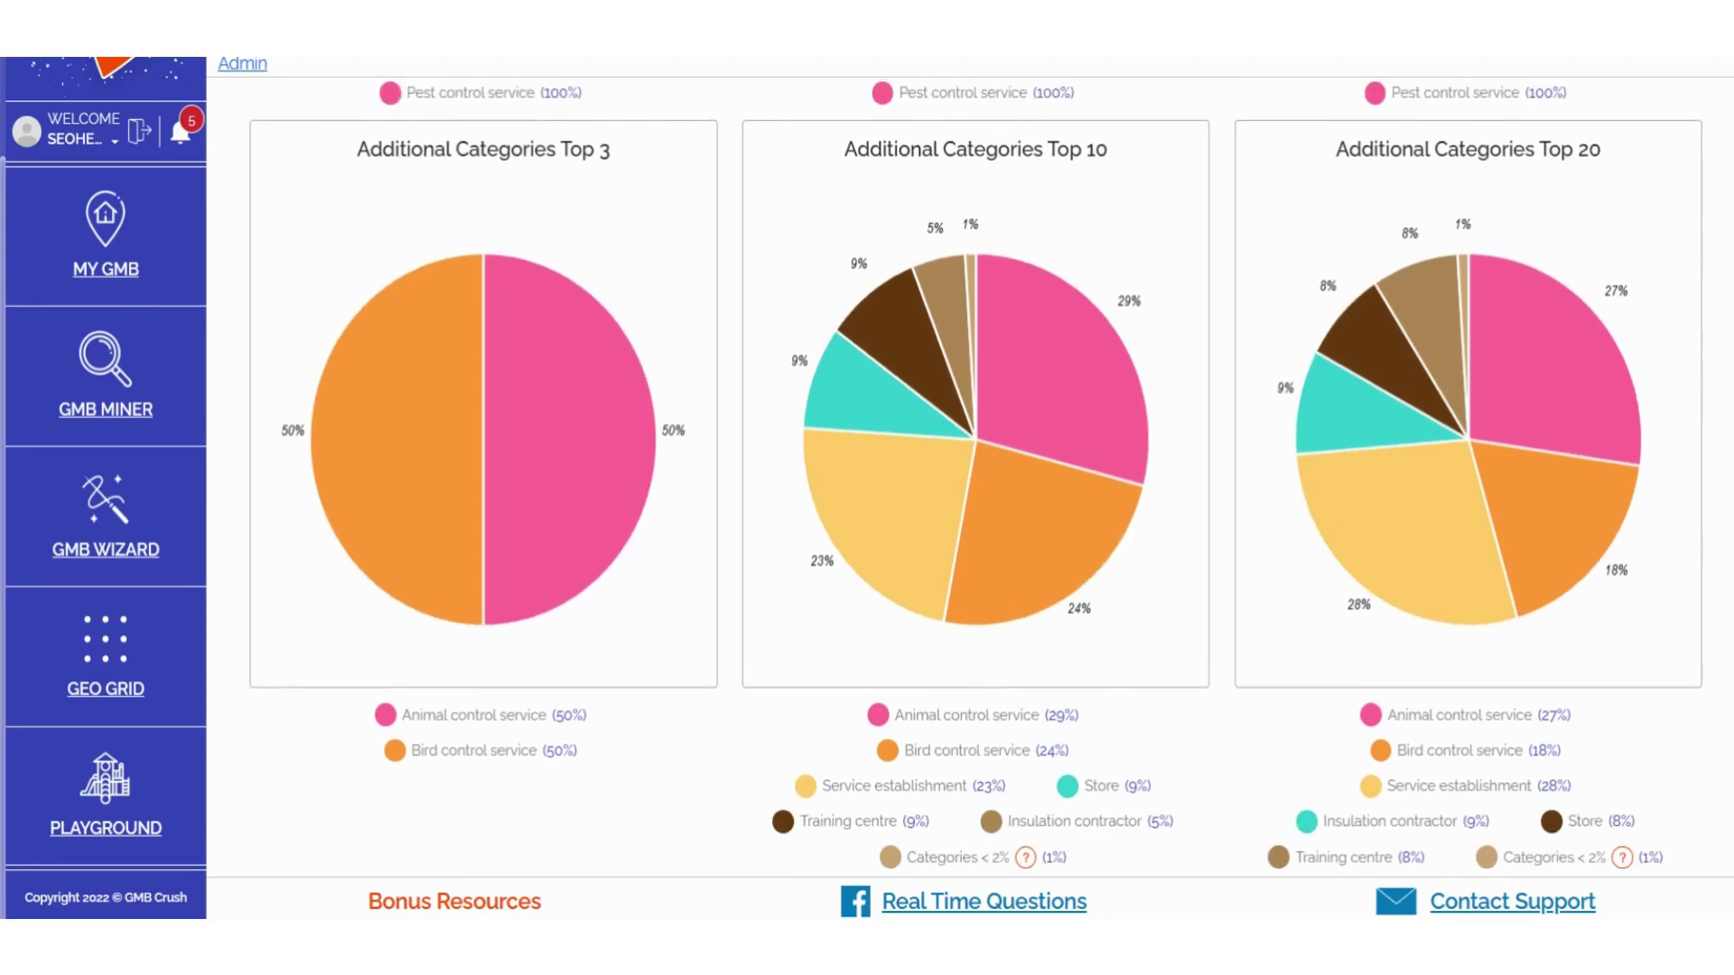
scroll(976, 472, "up", 6)
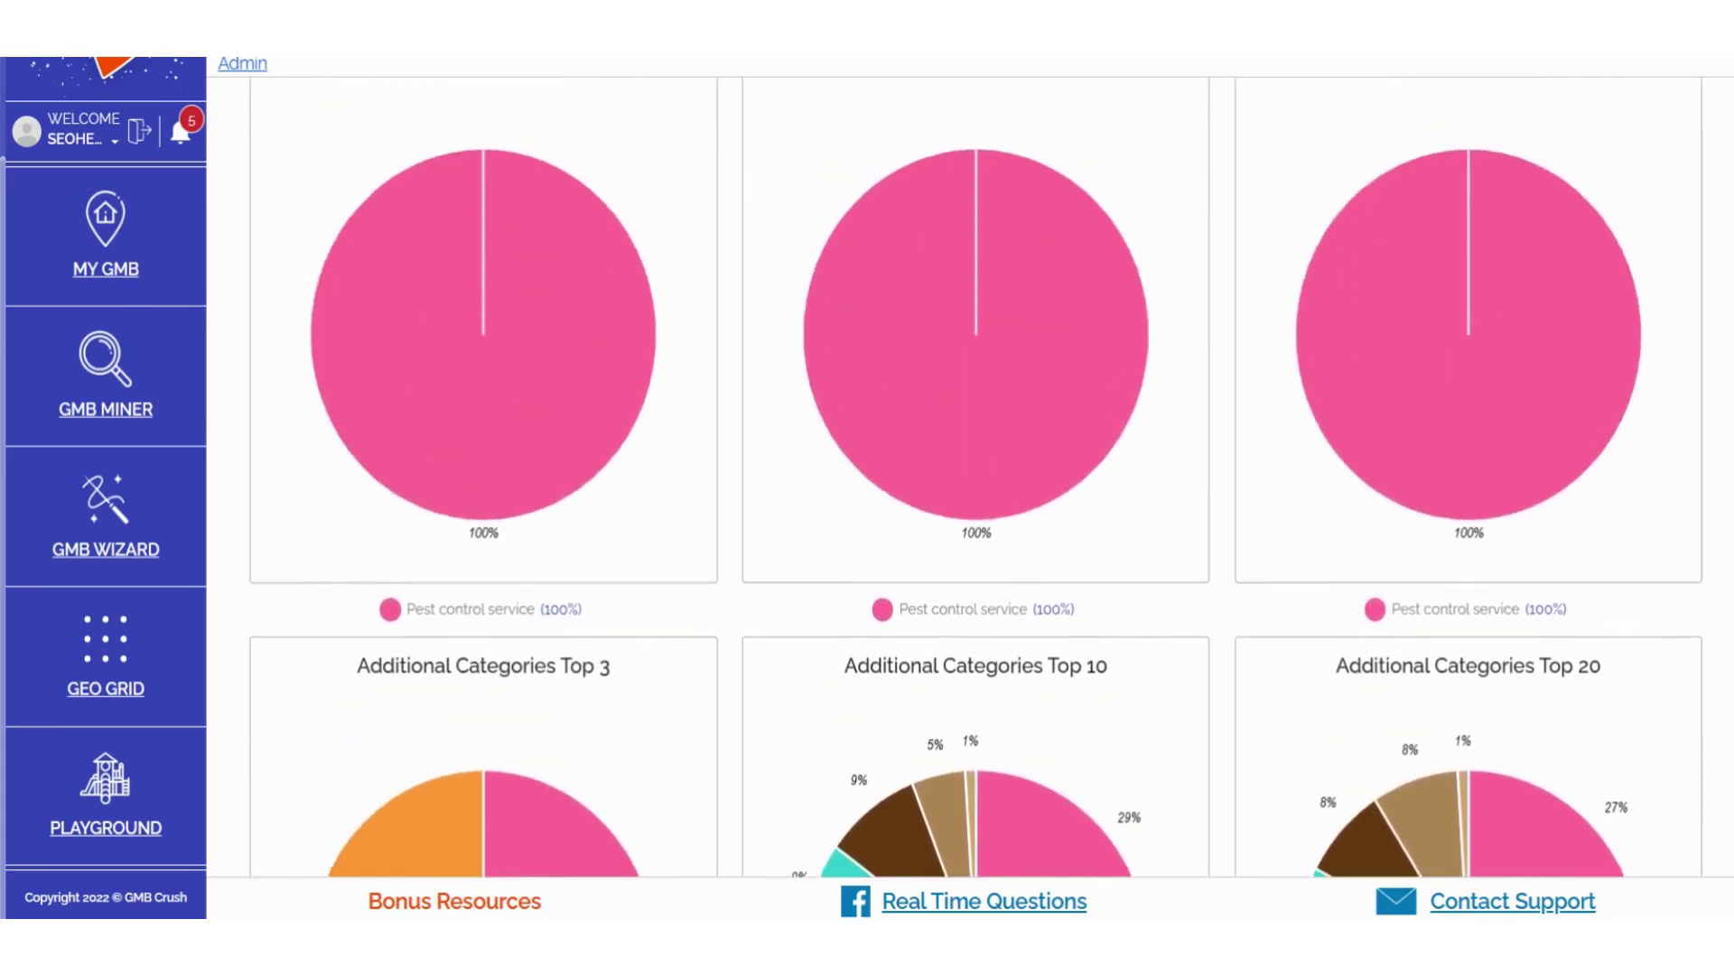
scroll(976, 471, "up", 2)
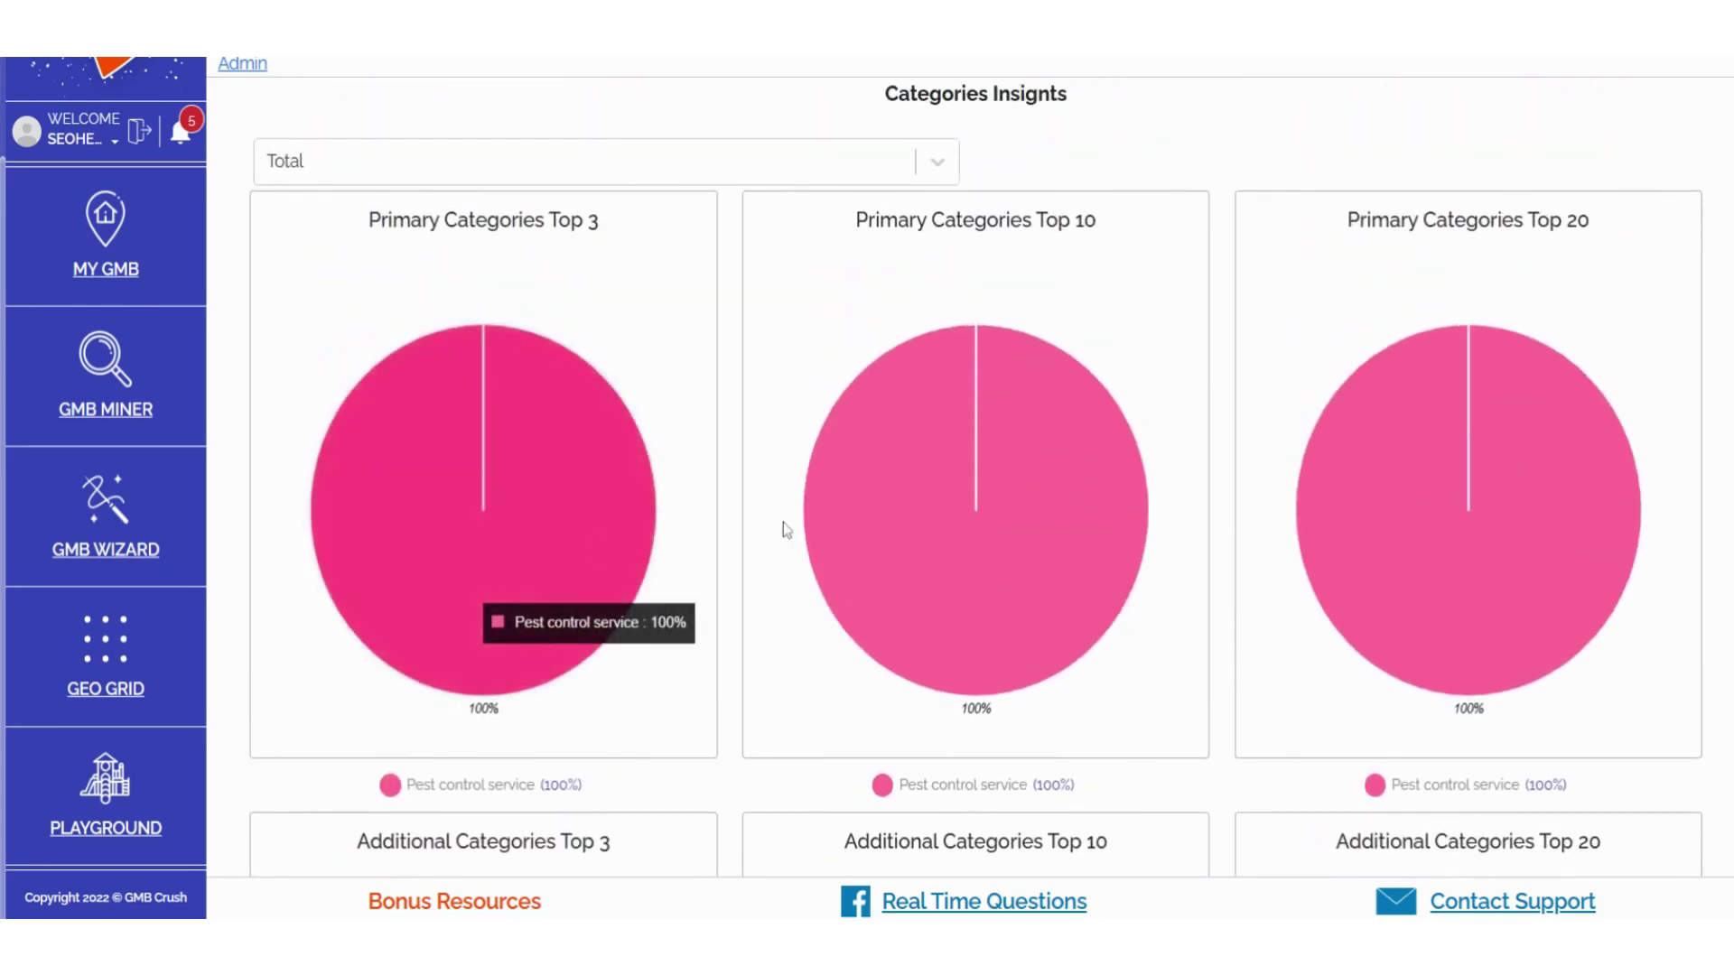
scroll(1274, 647, "down", 2)
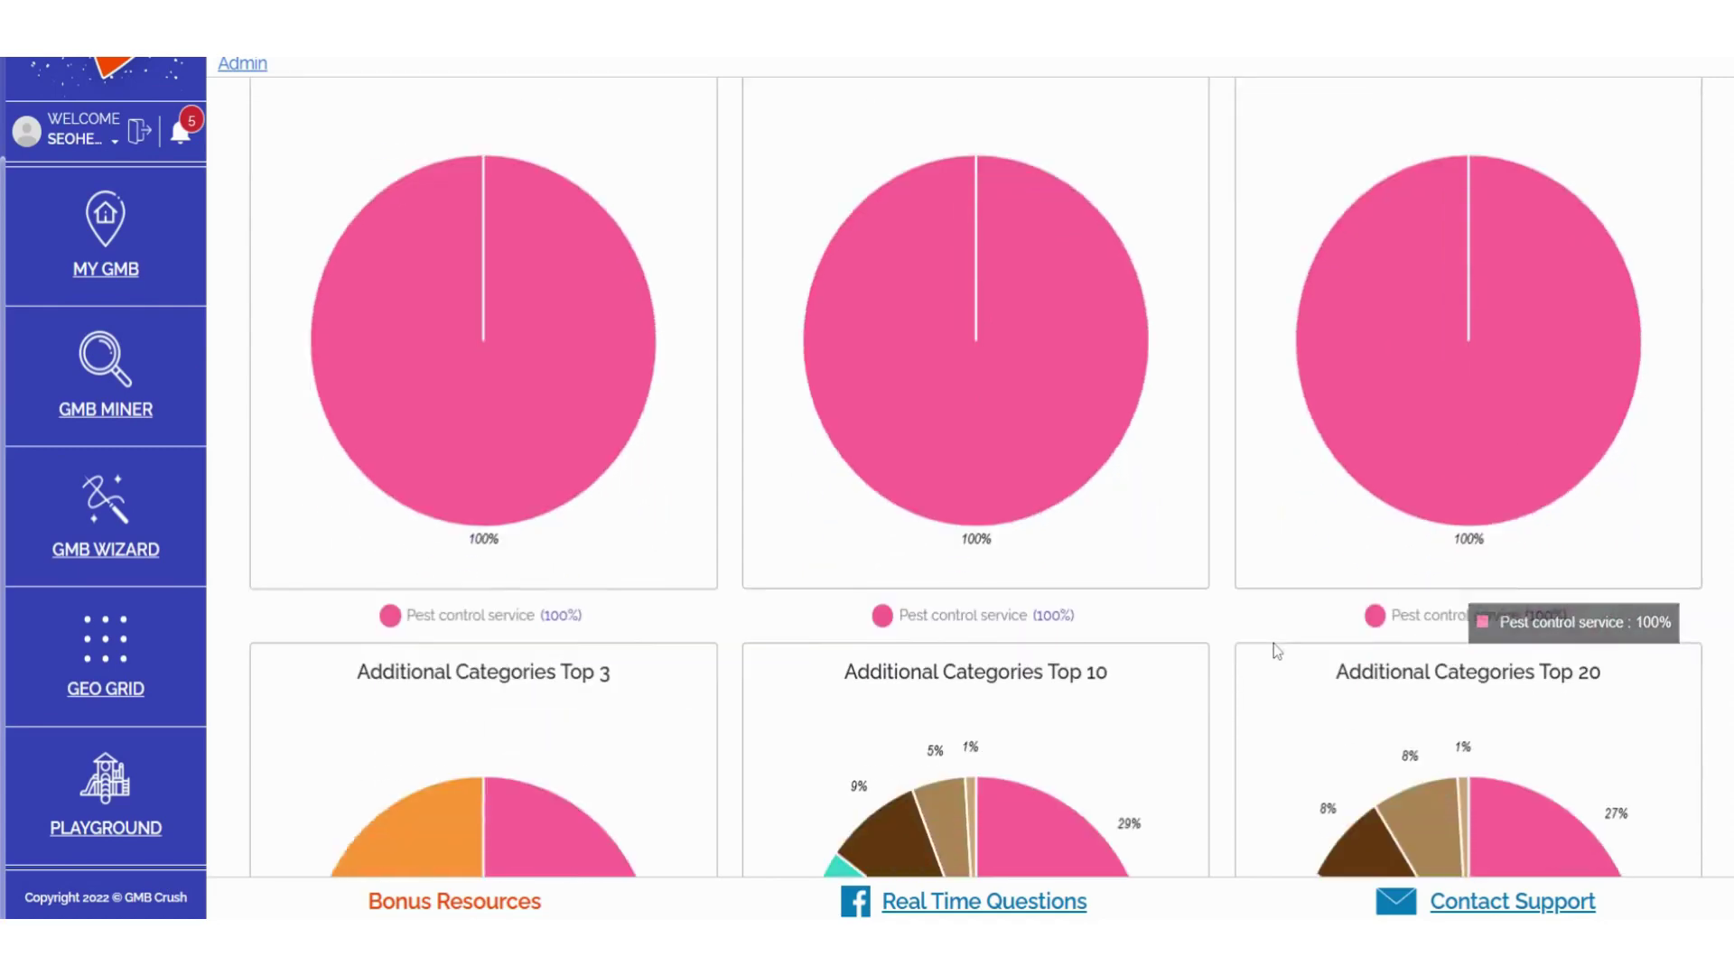
scroll(1276, 650, "down", 8)
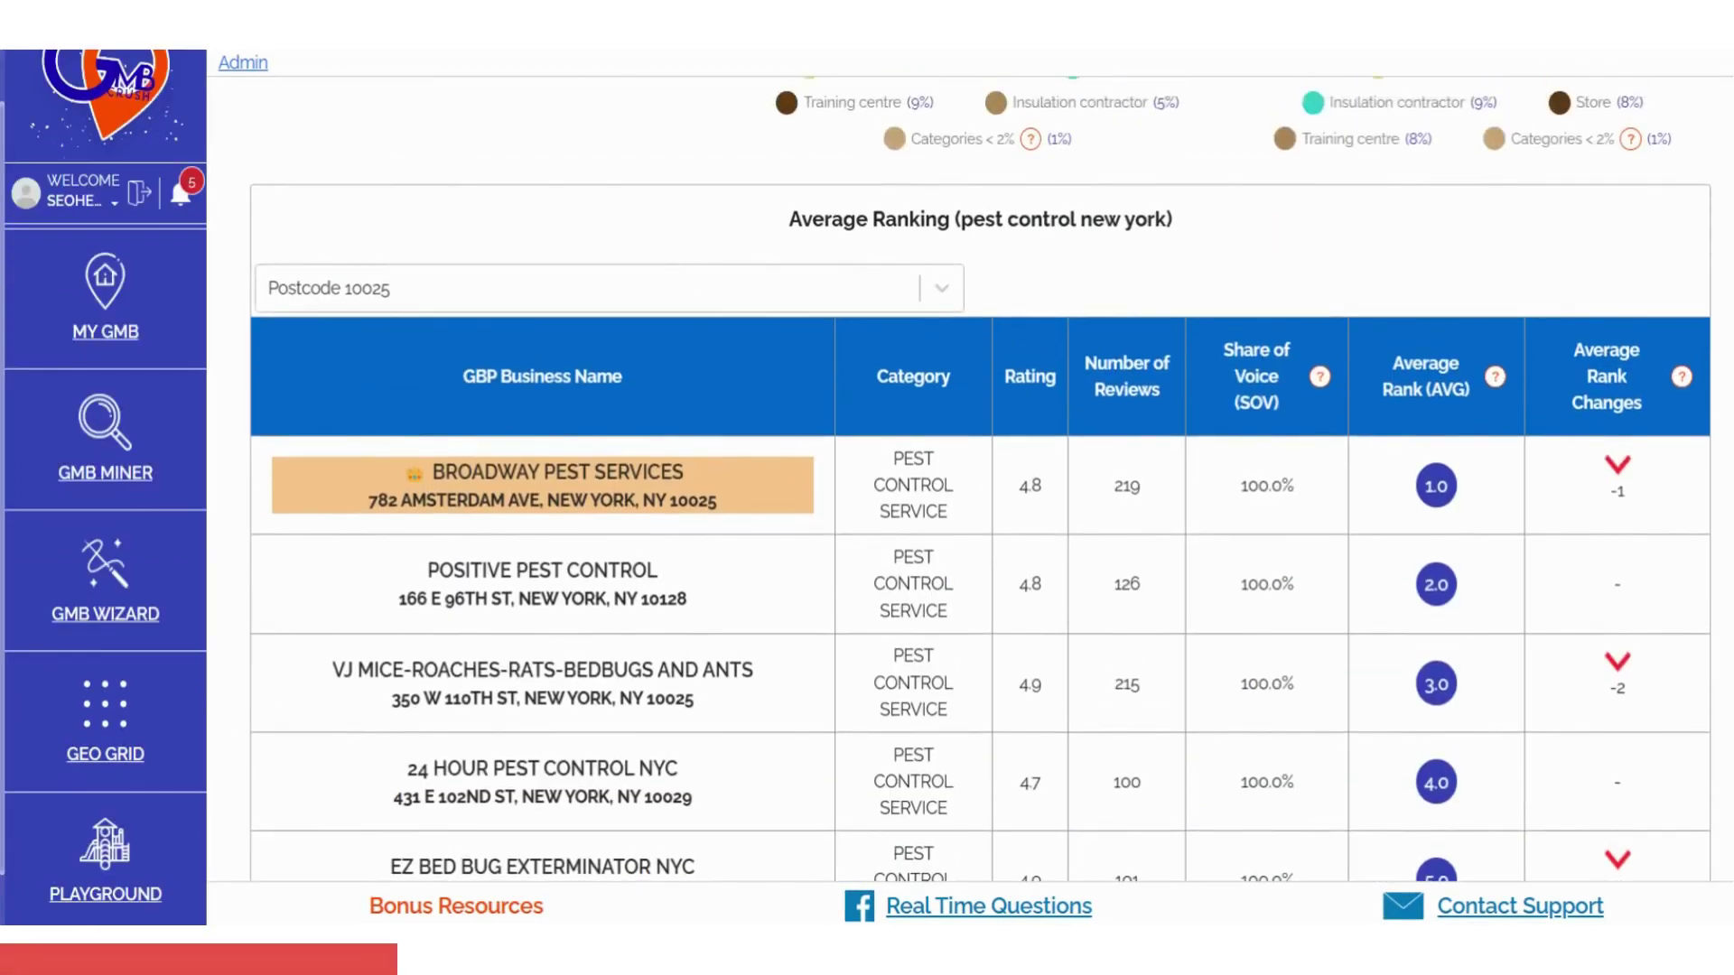
- Switch the Average Ranking table to Postcode 10451, then to Postcode 10026
left_click(733, 292)
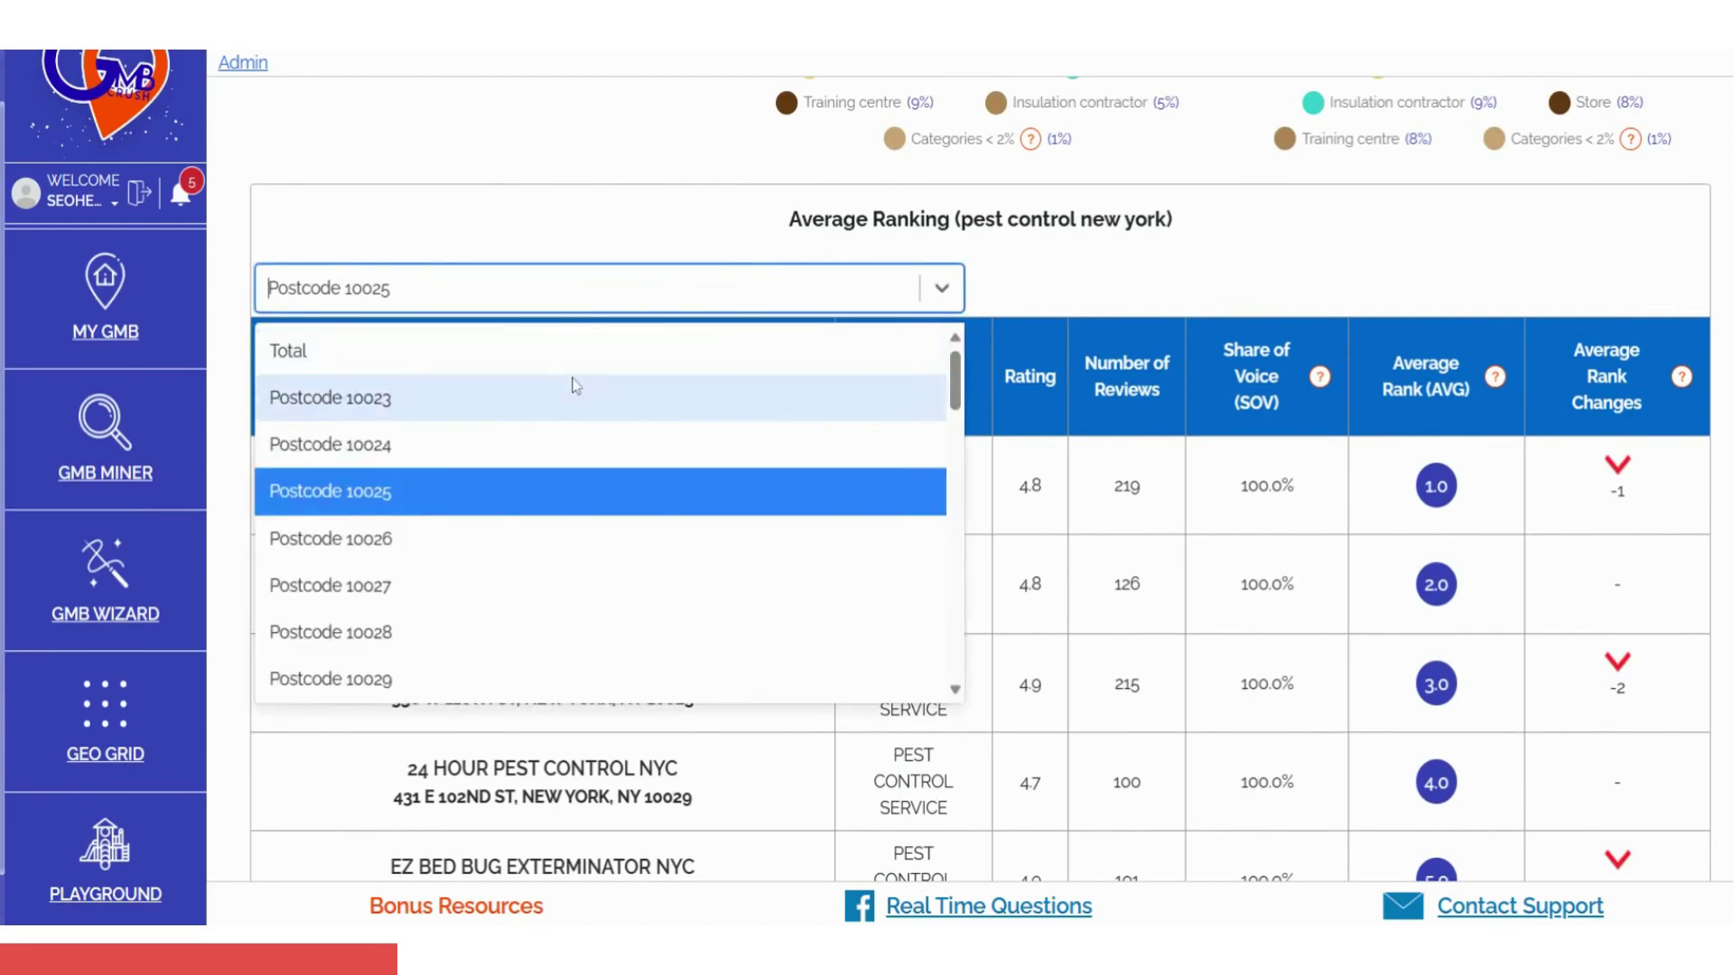
scroll(574, 386, "down", 5)
left_click(463, 540)
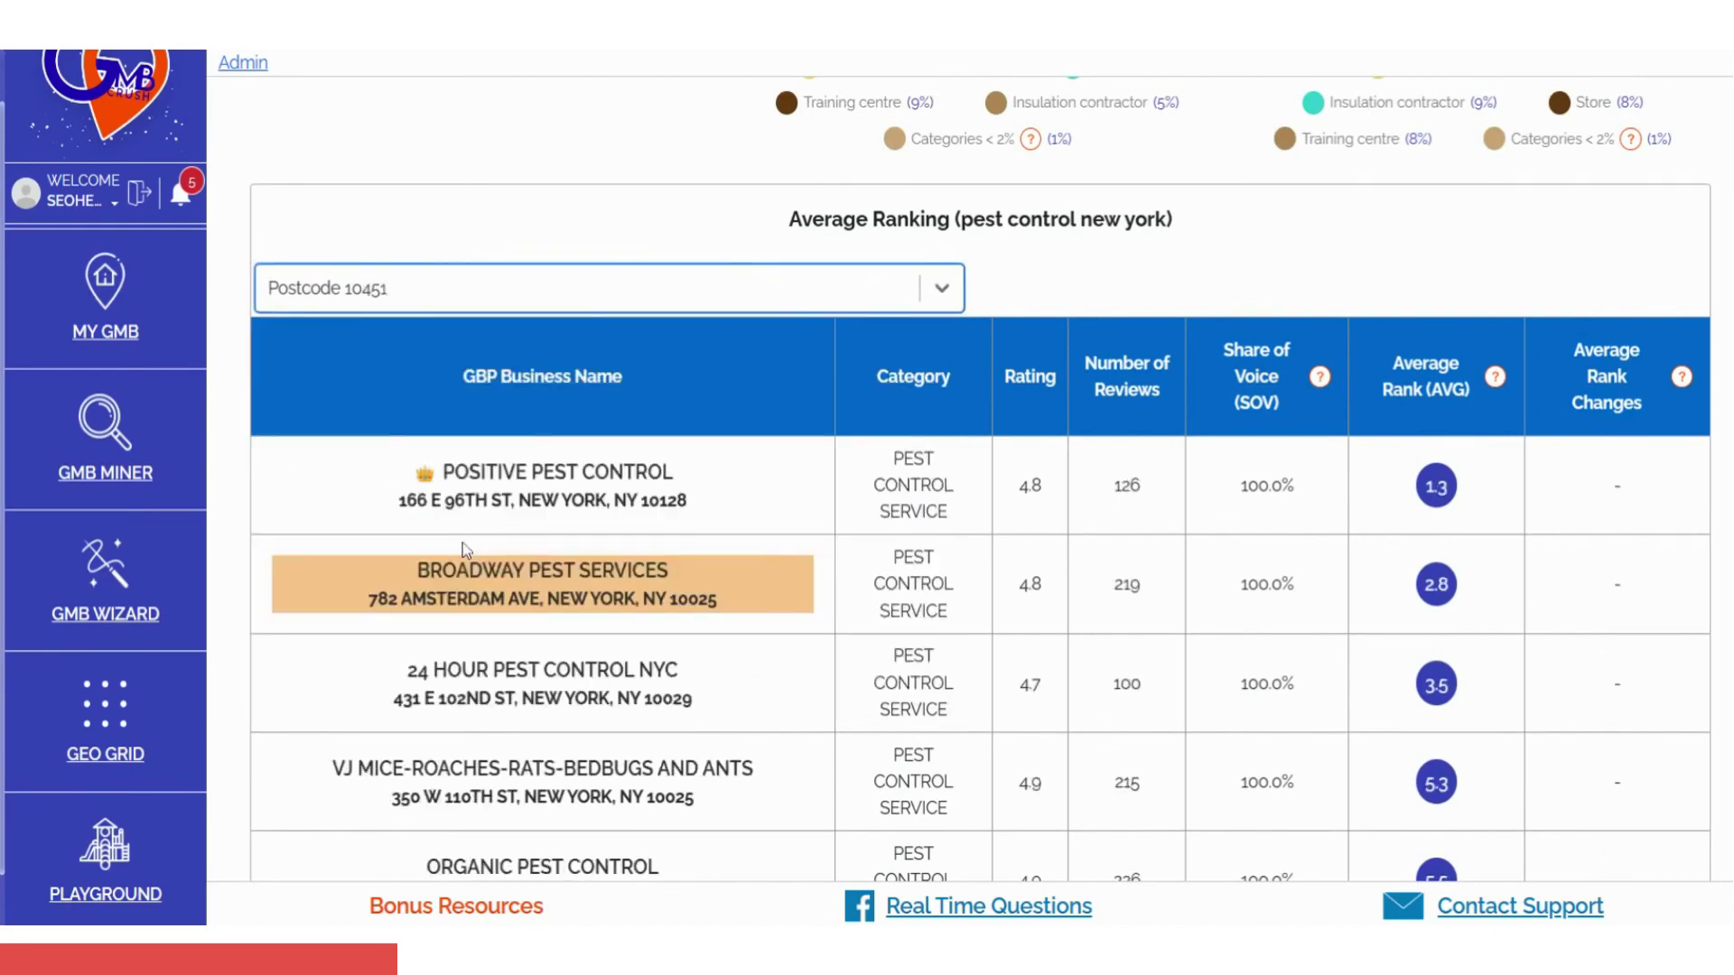
left_click(582, 307)
left_click(489, 447)
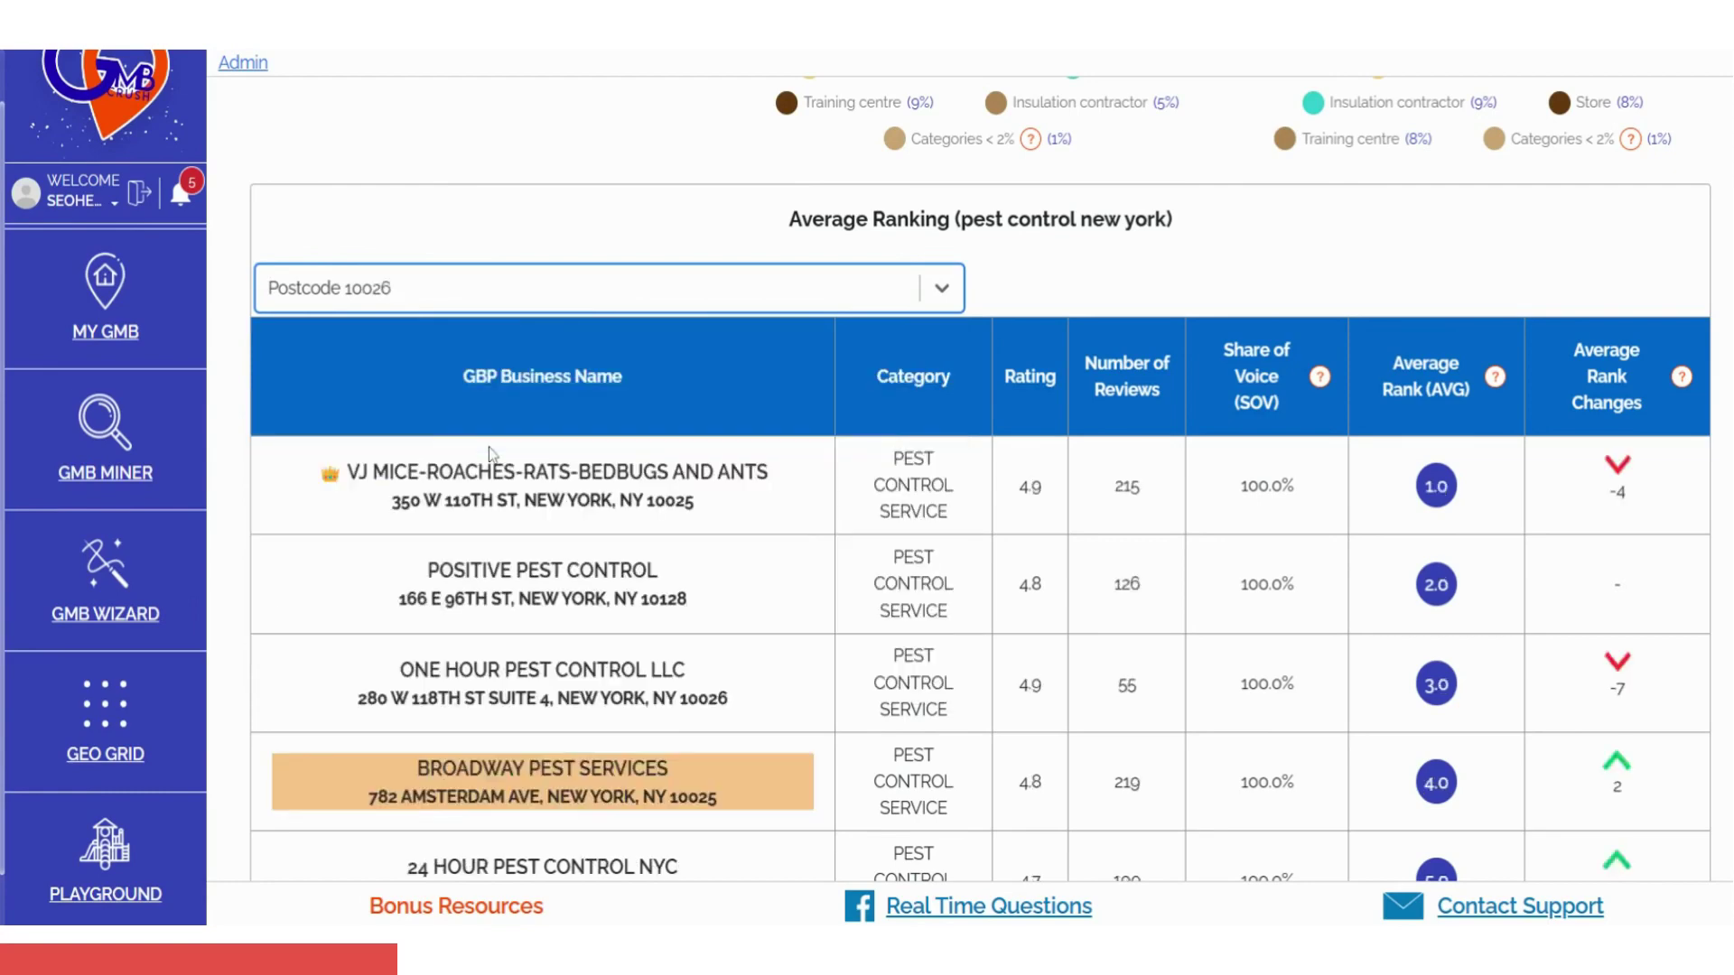
- Check the table's Rows per page options at the bottom, keeping 10
scroll(1347, 601, "down", 3)
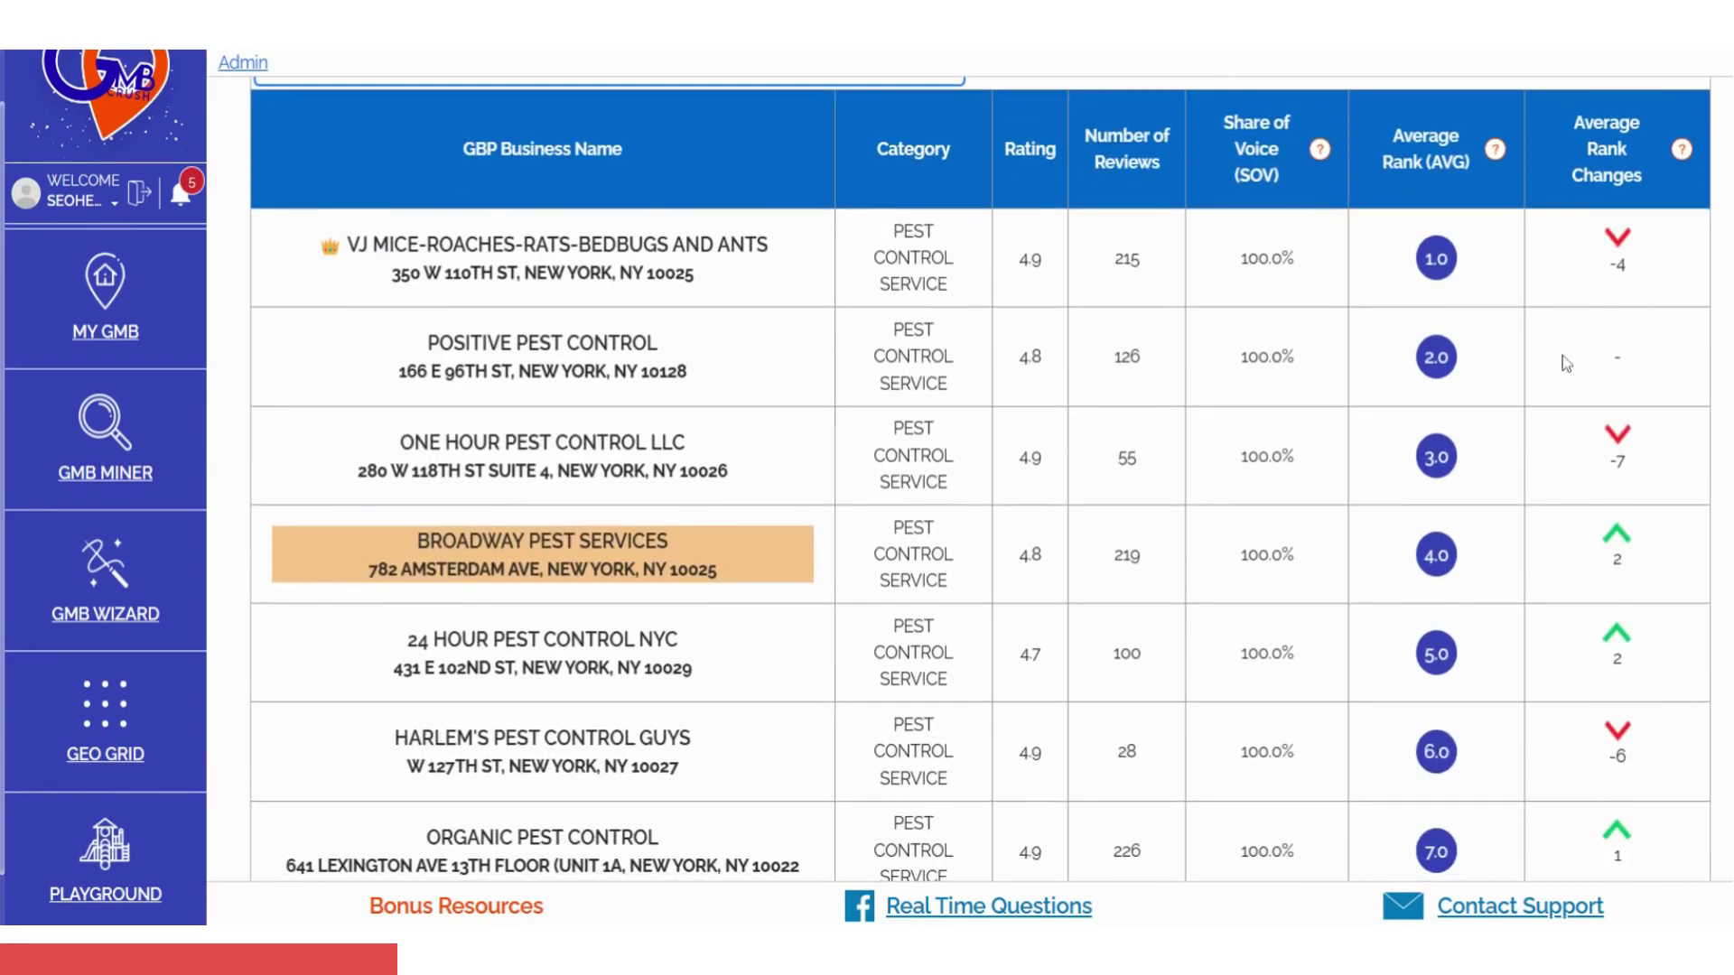
scroll(1529, 423, "down", 6)
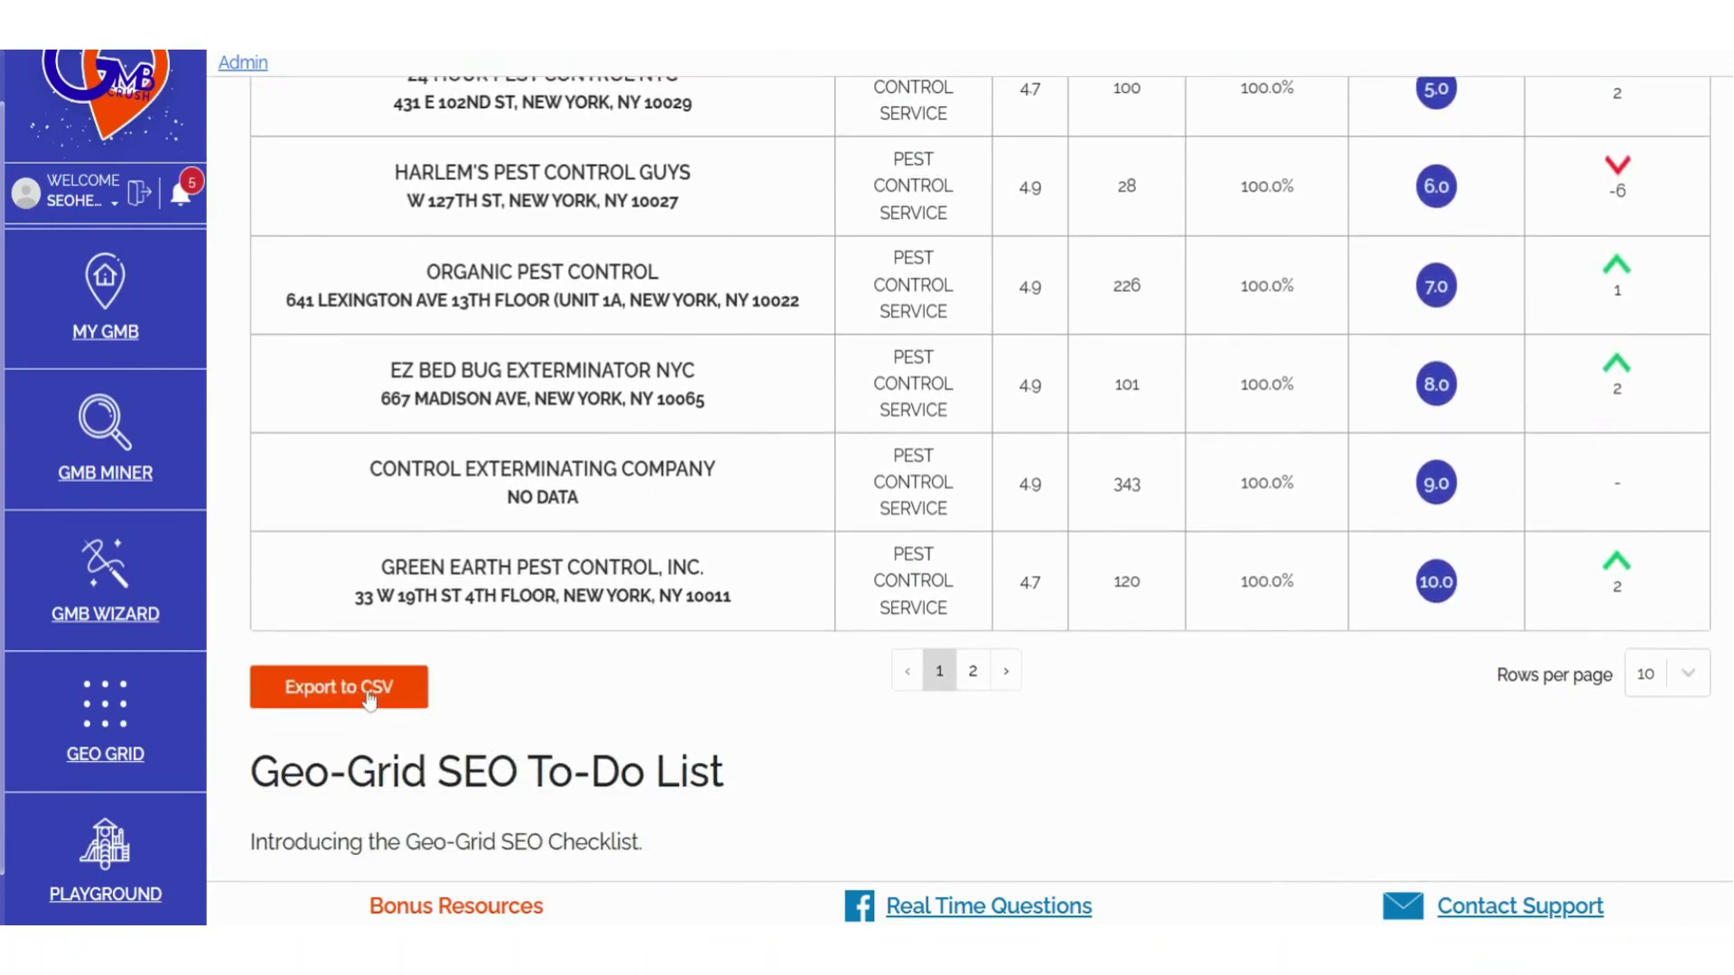
left_click(1690, 696)
scroll(1504, 800, "down", 1)
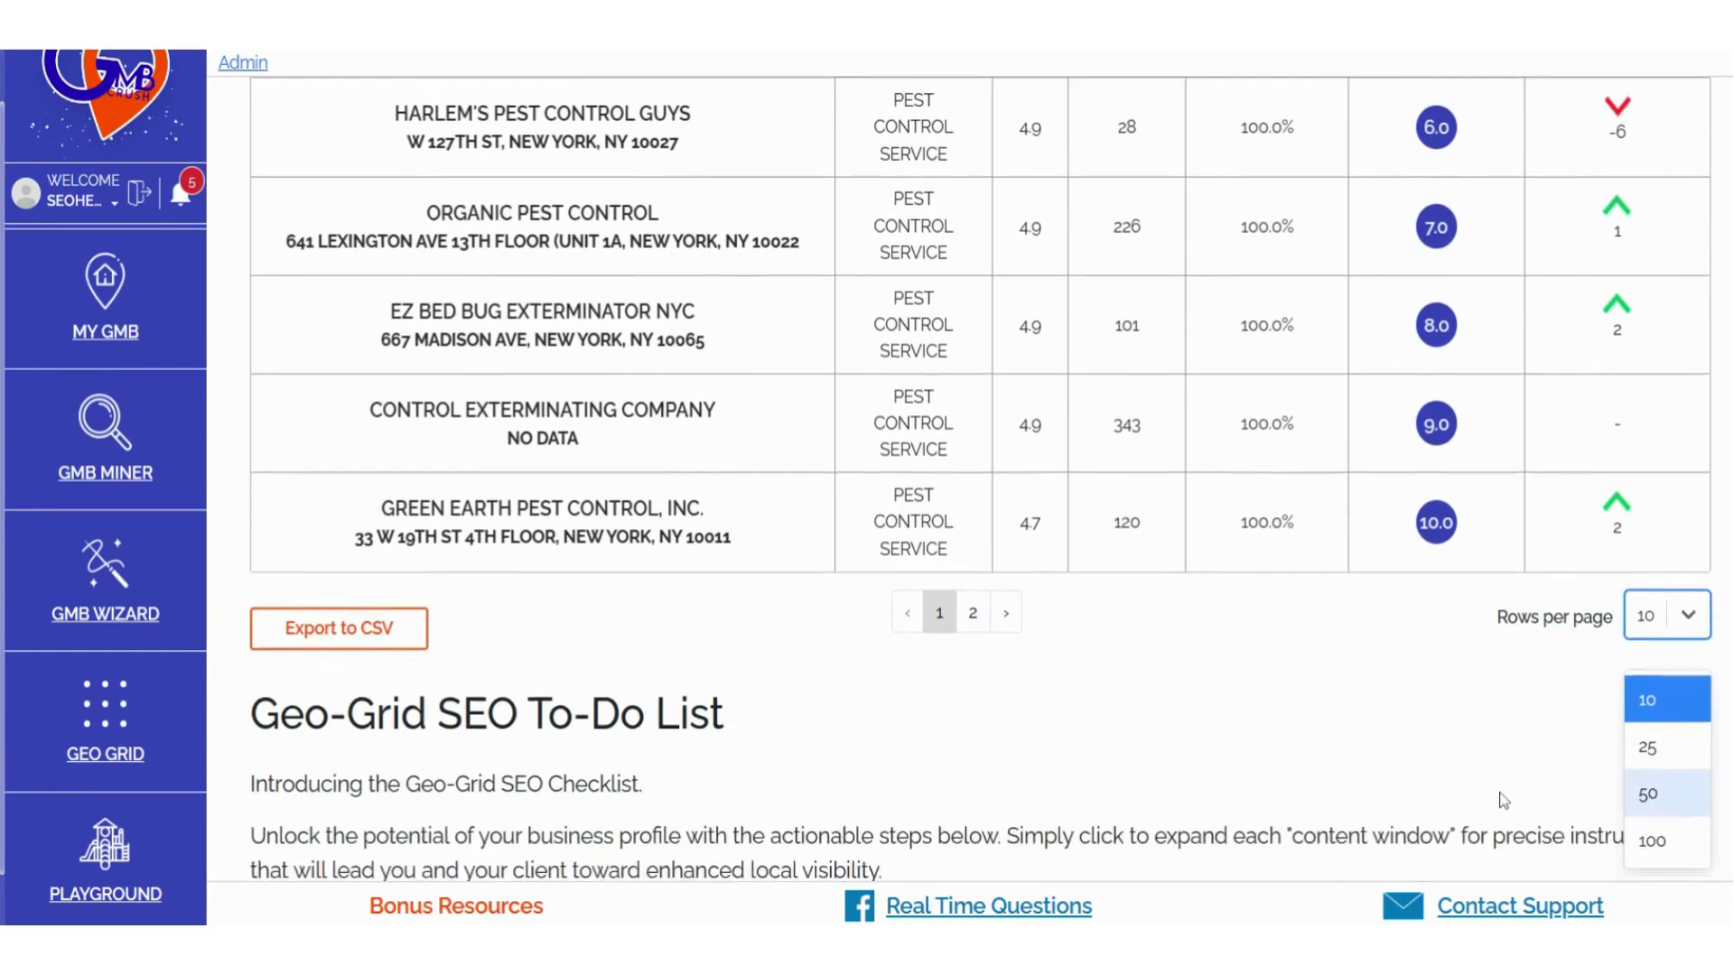
left_click(1153, 604)
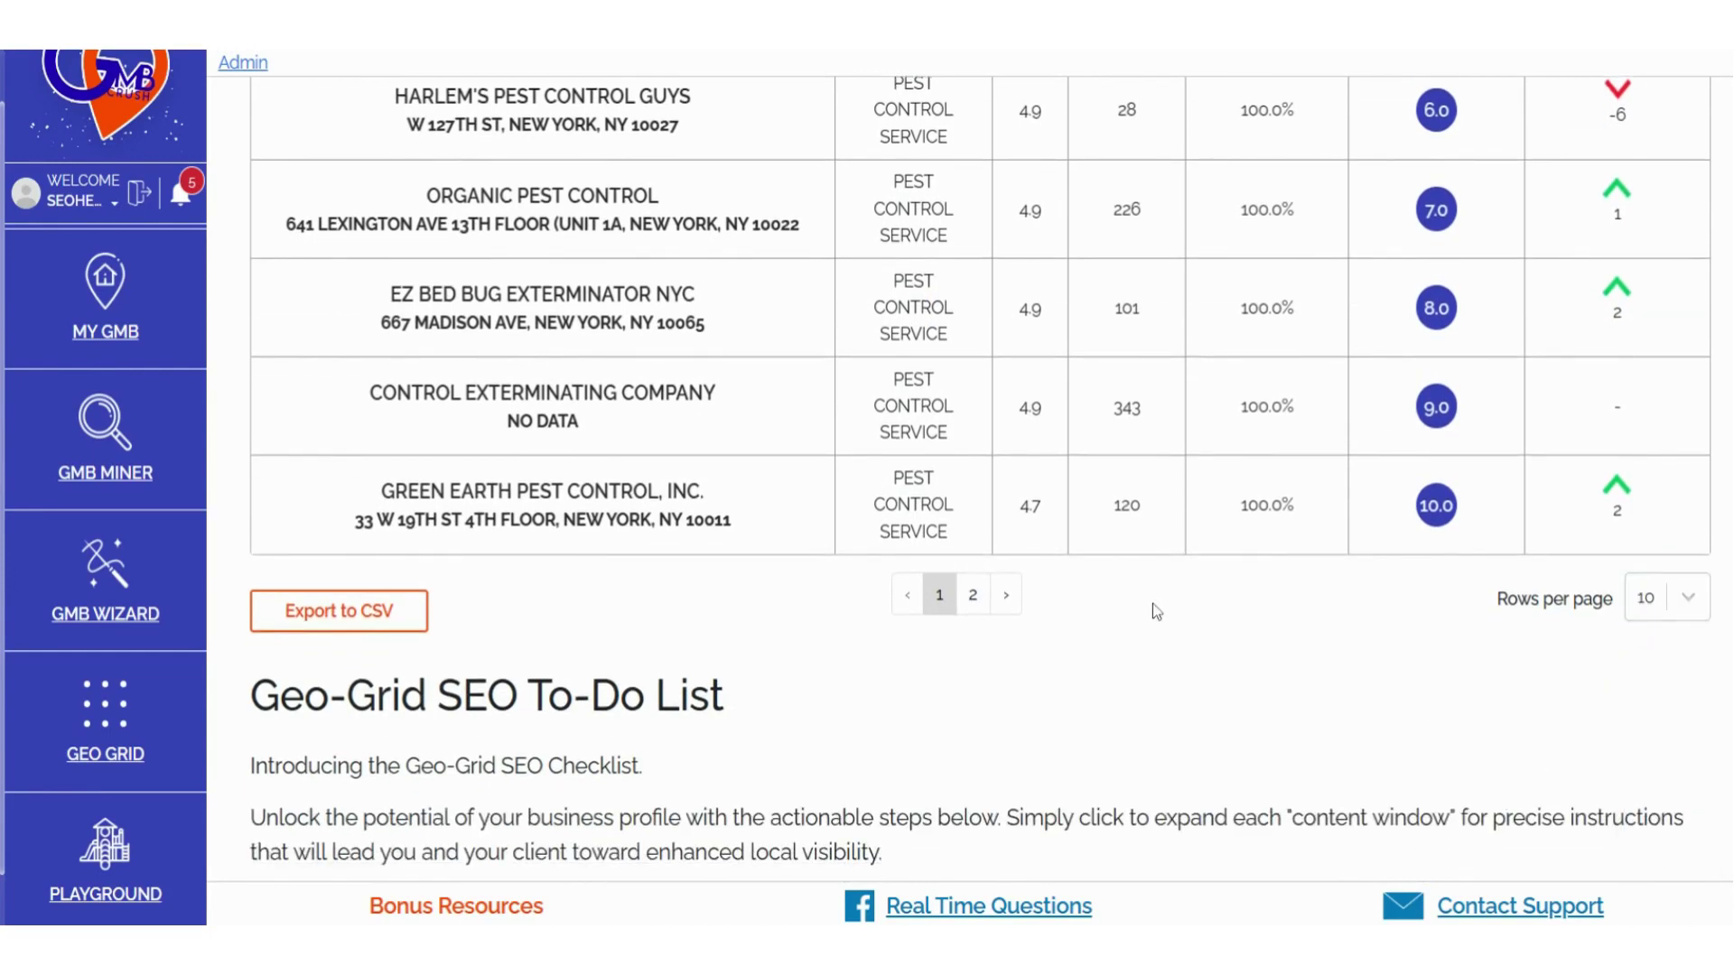
scroll(1152, 603, "down", 4)
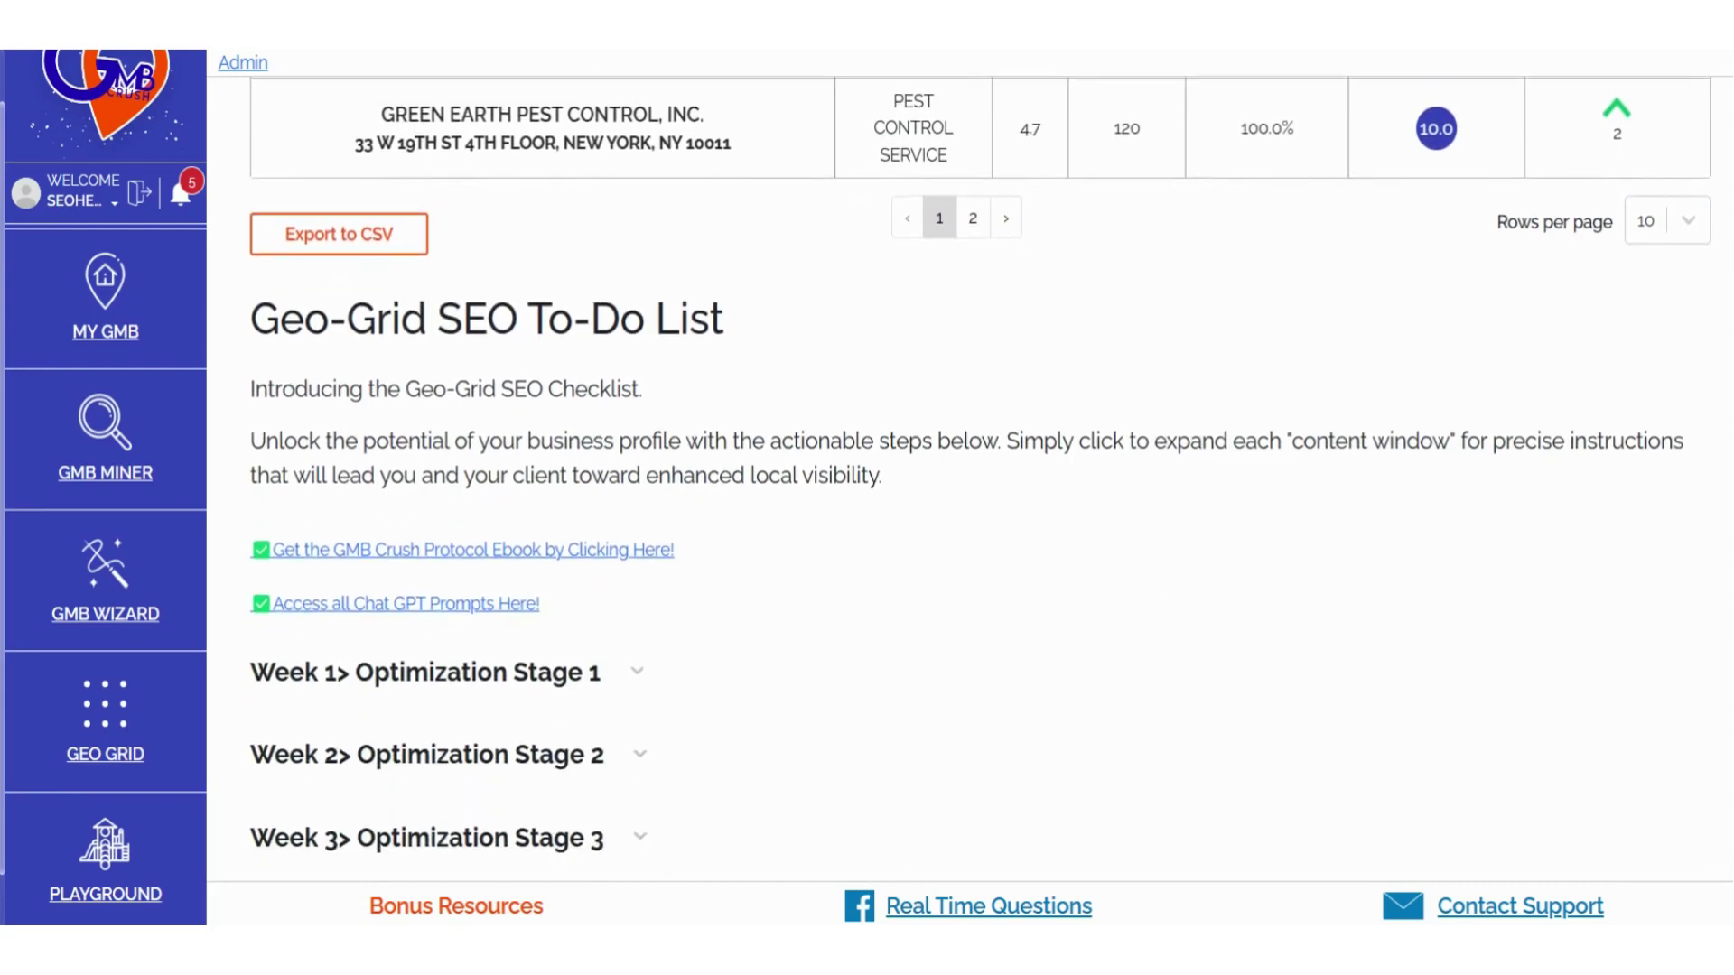
- Expand Week 1 > Optimization Stage 1 of the SEO To-Do List and read down to Week 2
triple_click(478, 319)
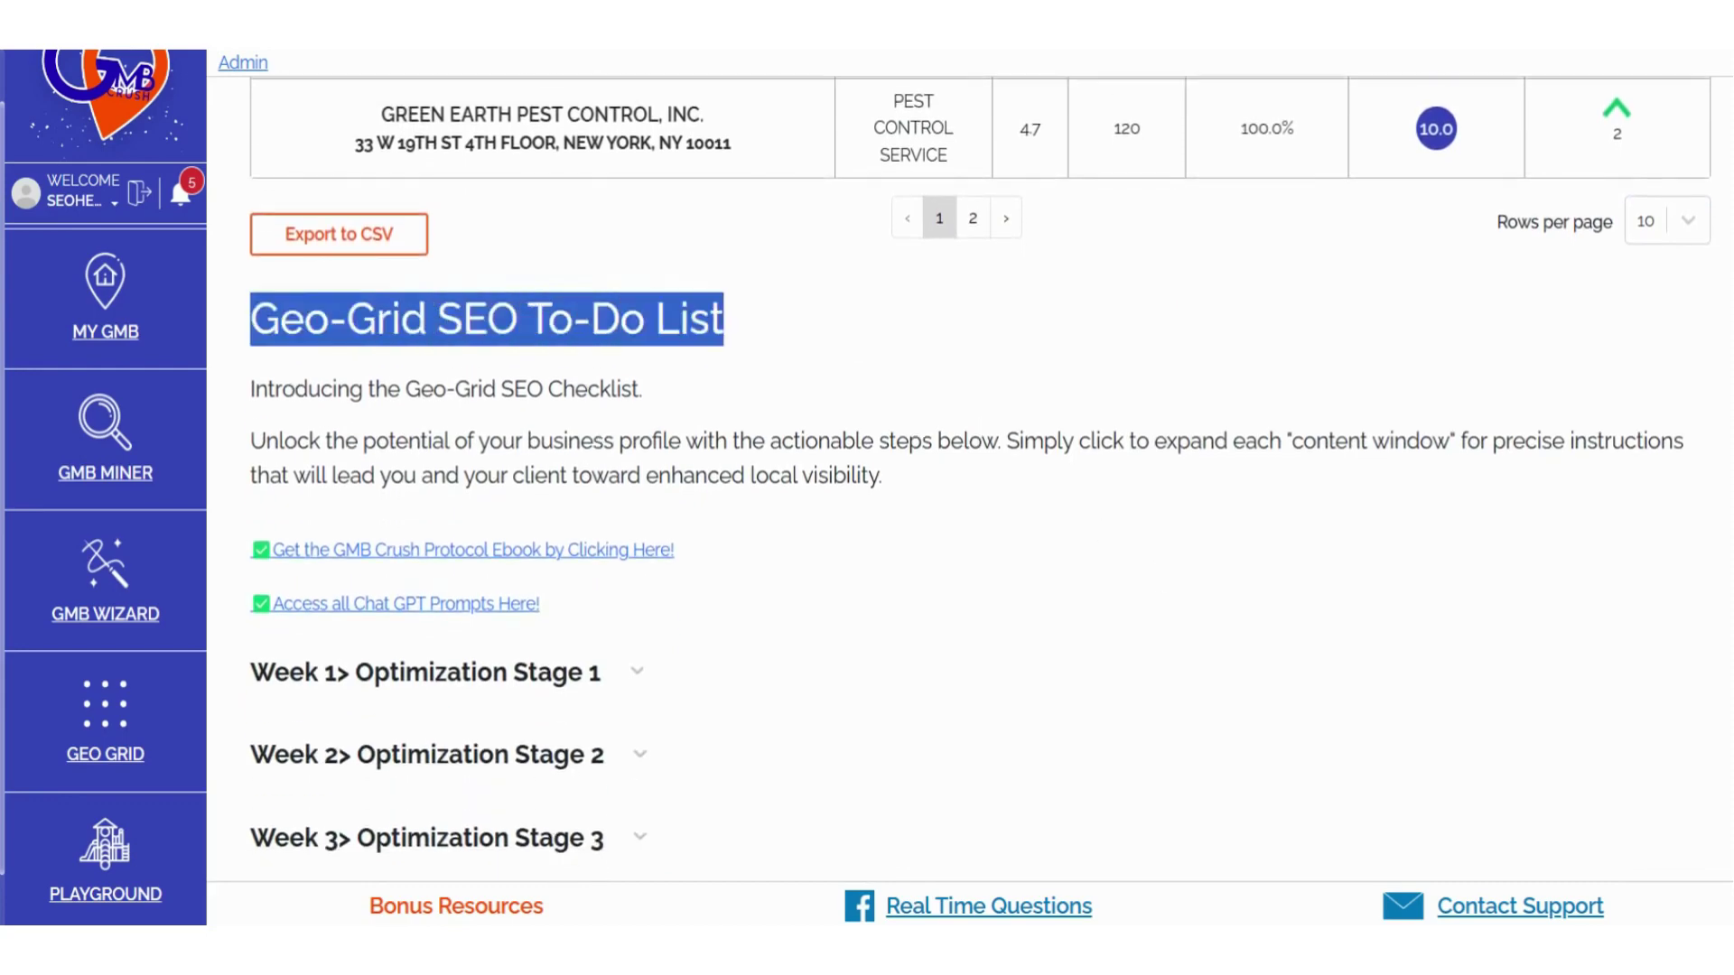
left_click(479, 319)
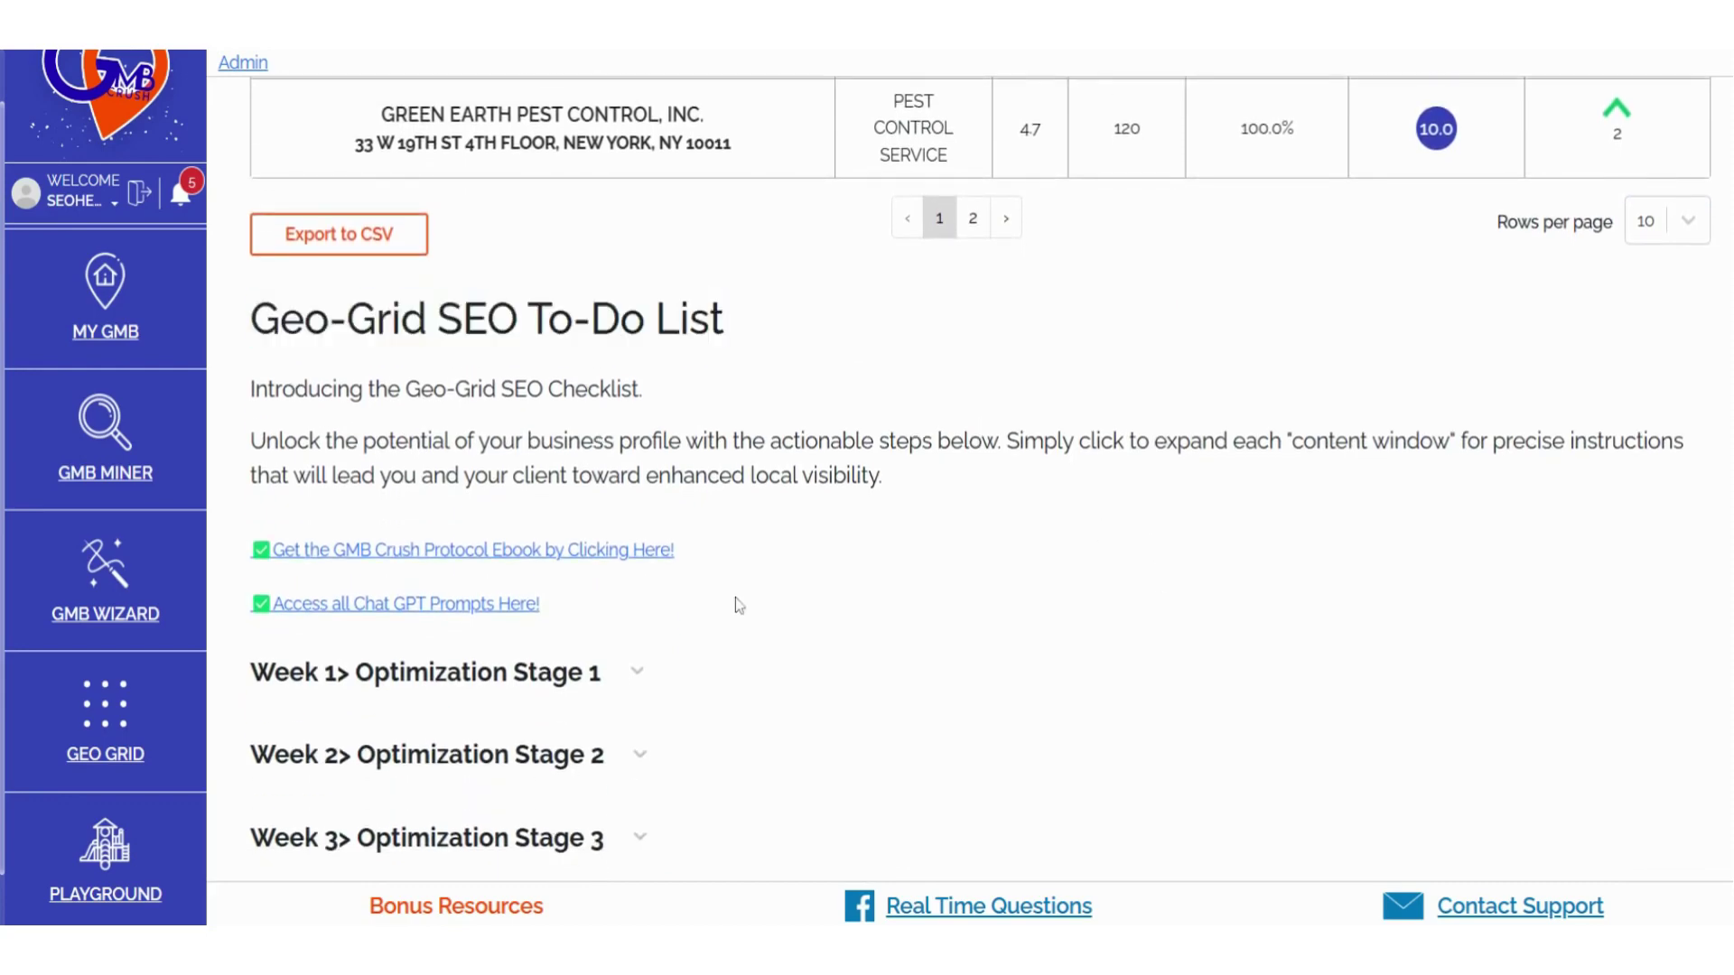
scroll(739, 605, "down", 1)
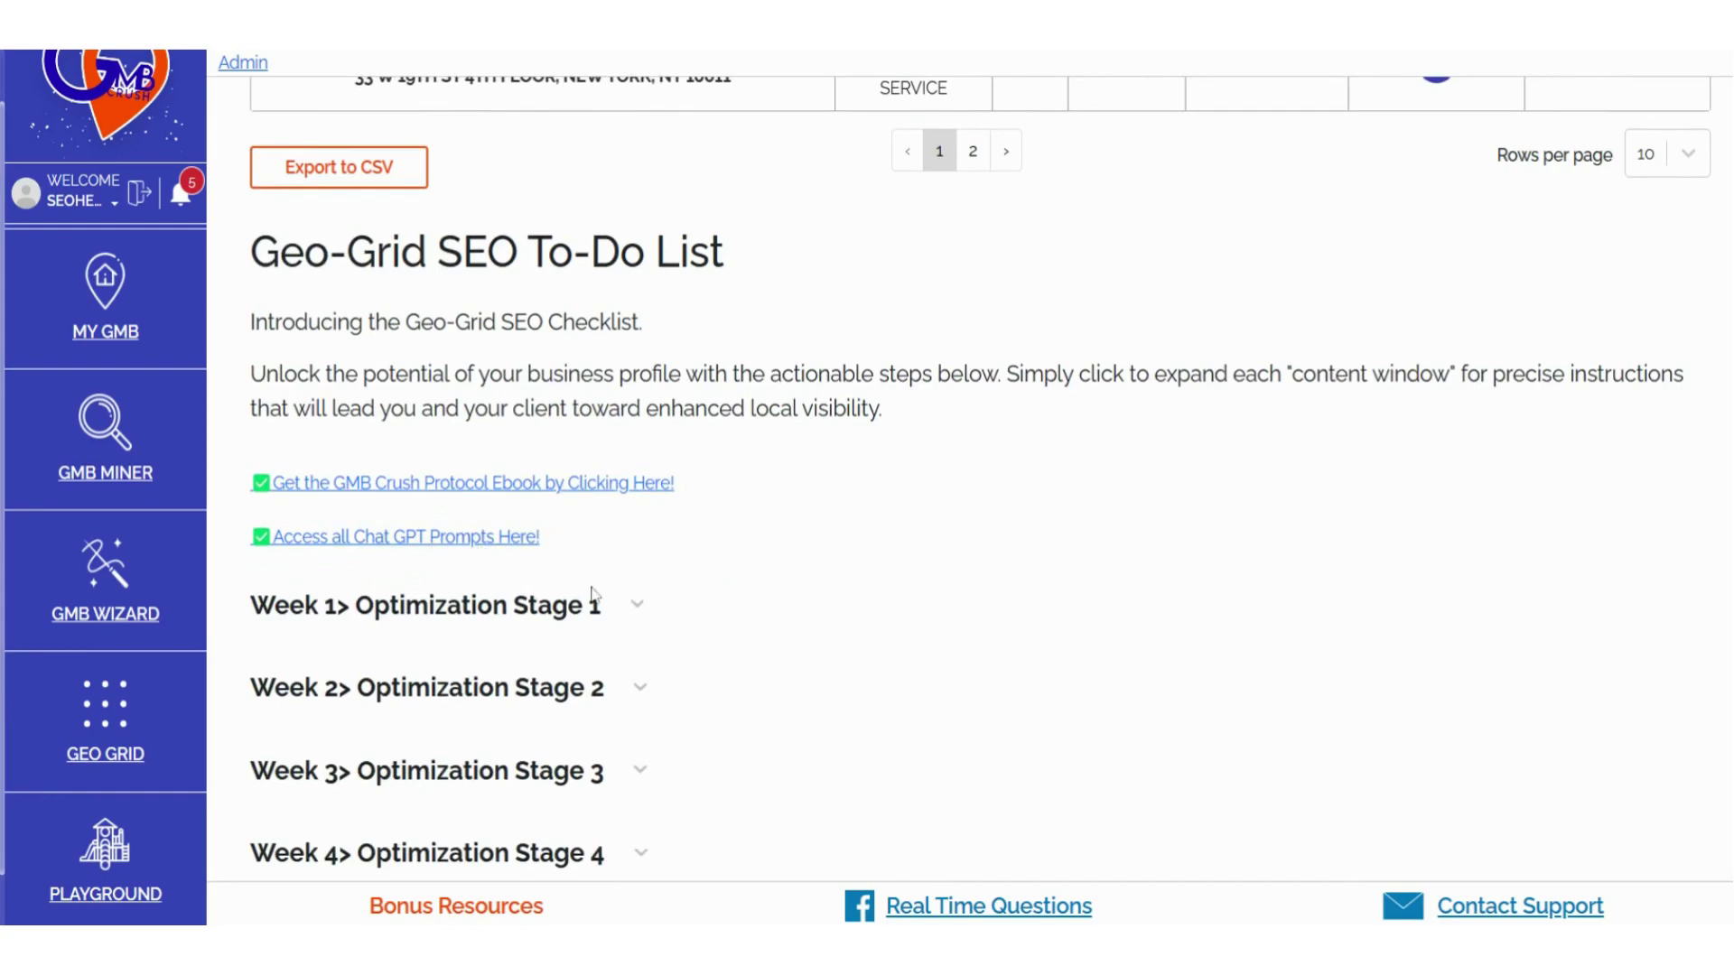
left_click(640, 609)
scroll(764, 573, "down", 4)
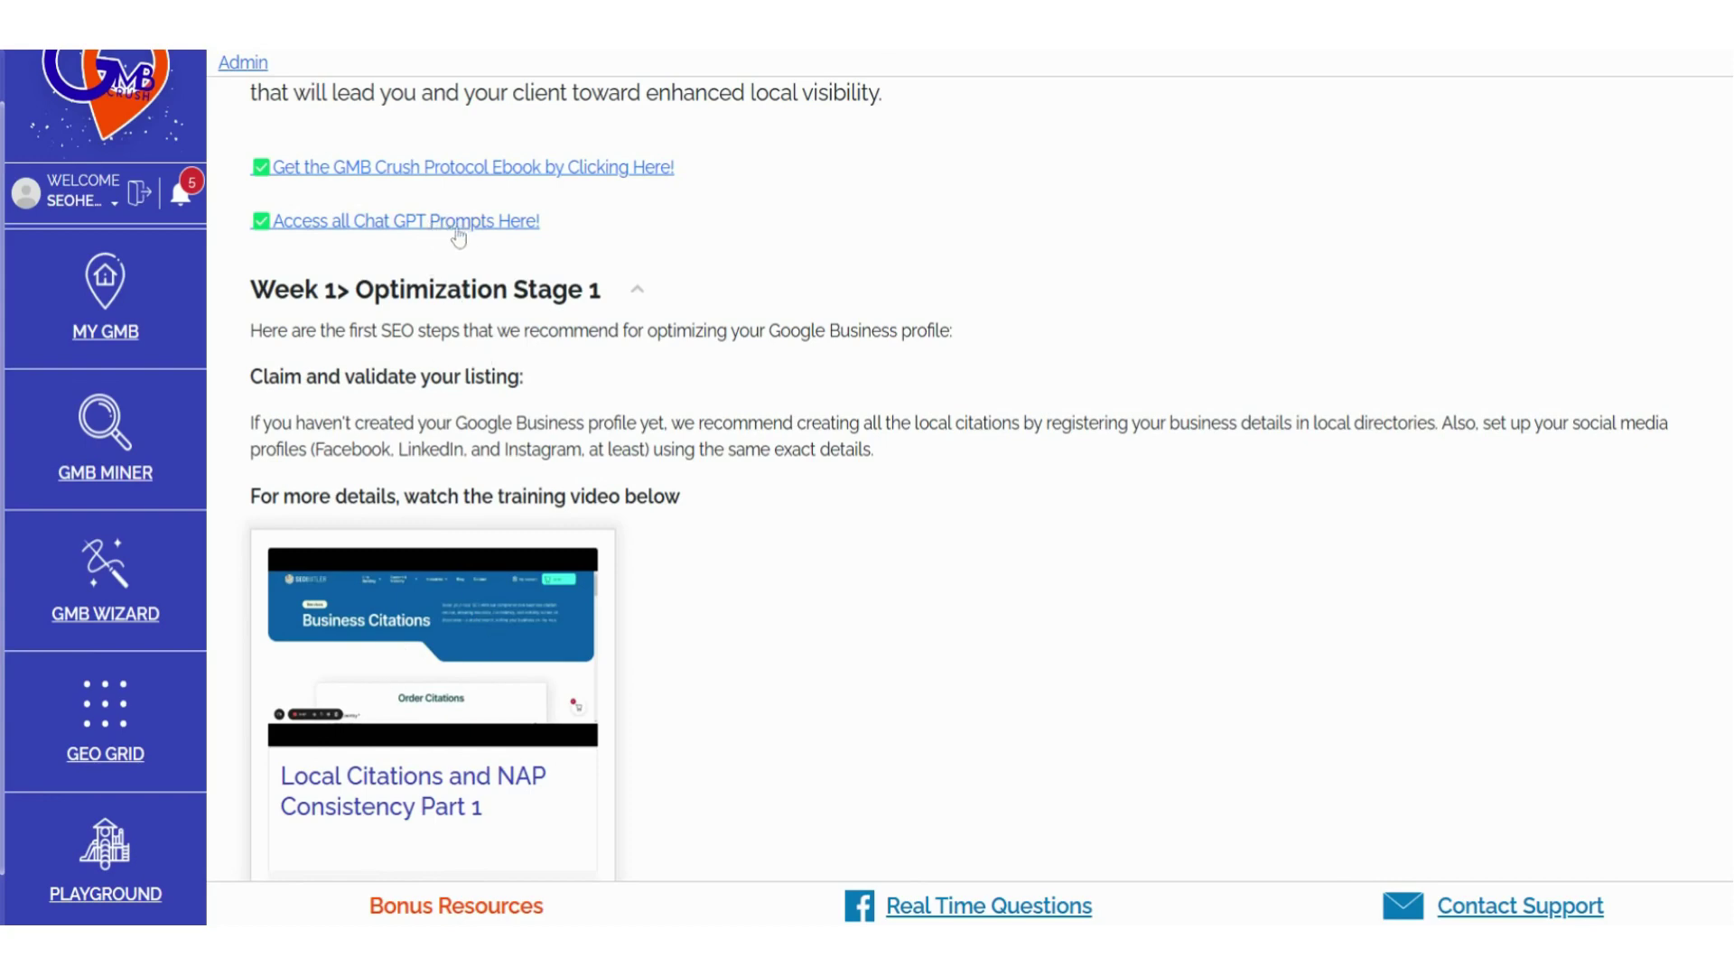
scroll(722, 386, "down", 15)
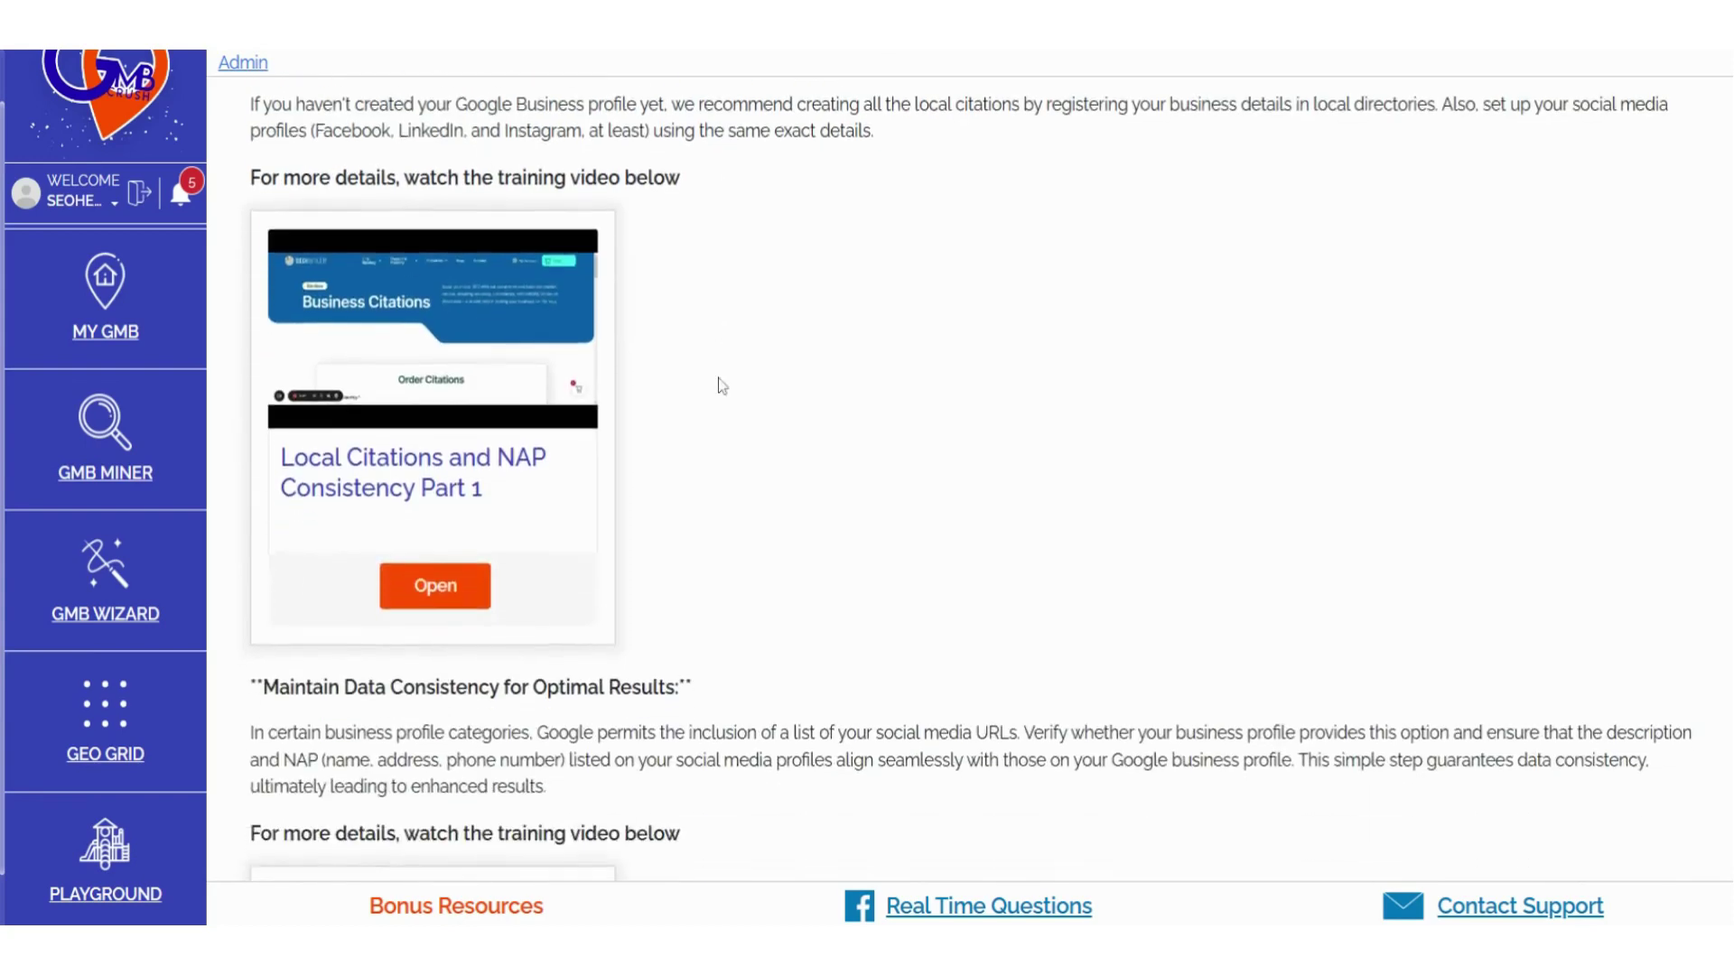
scroll(722, 387, "down", 12)
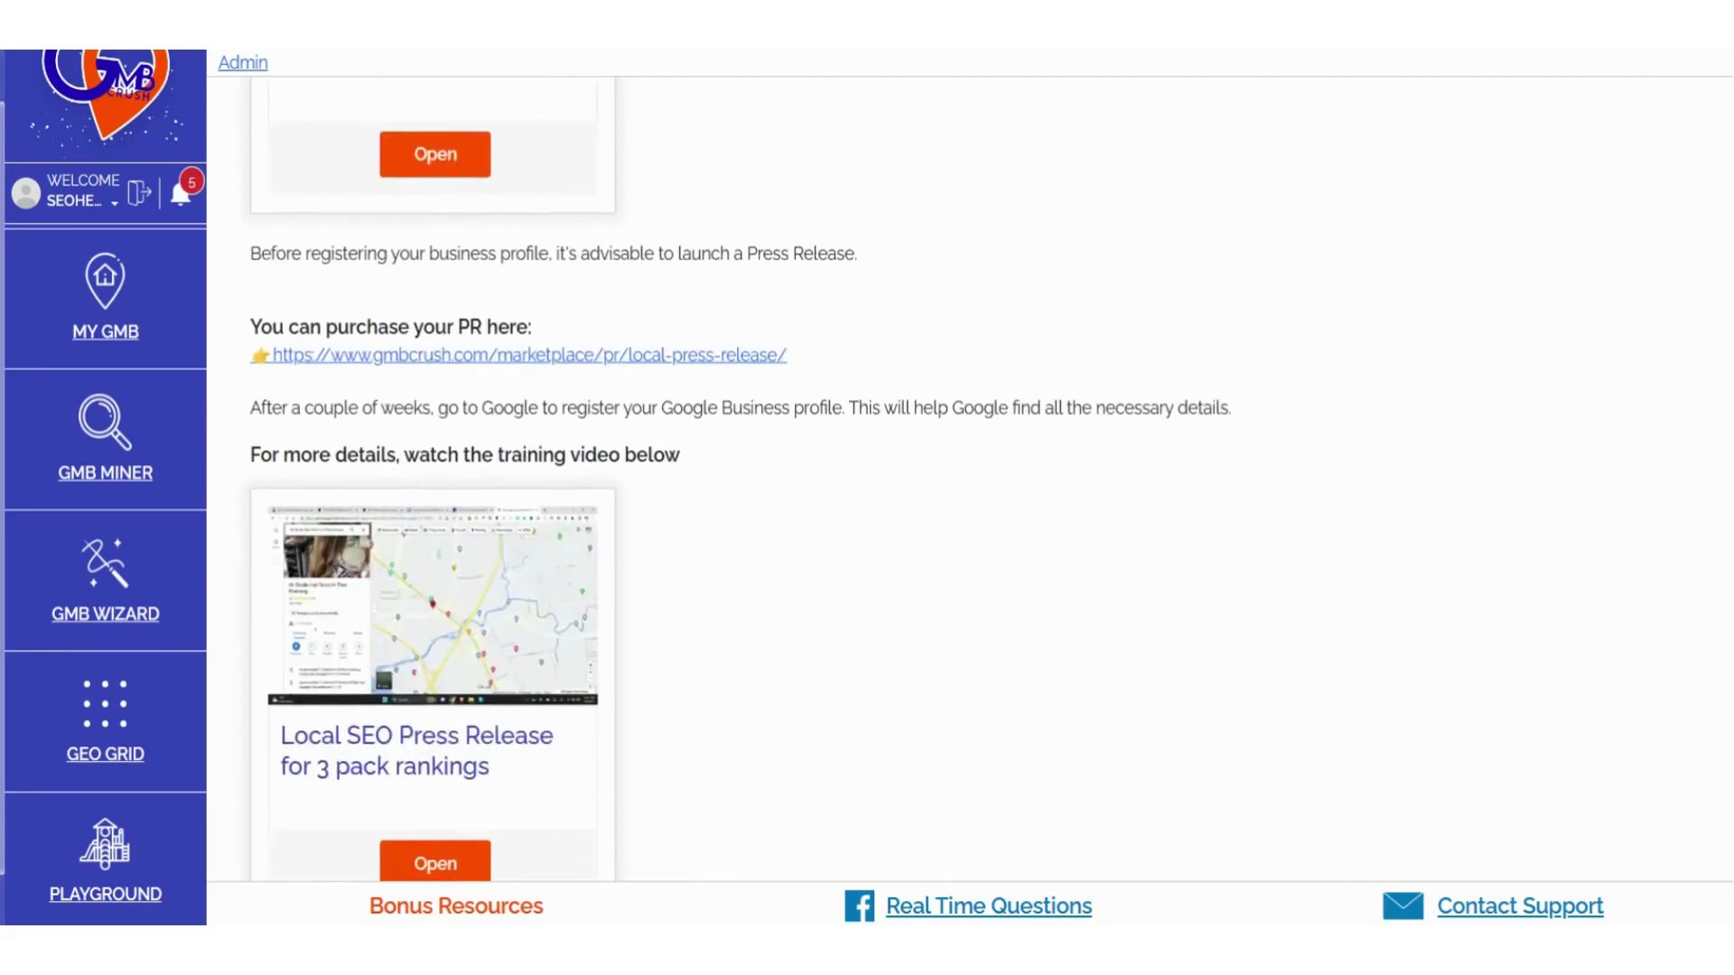
scroll(722, 386, "down", 12)
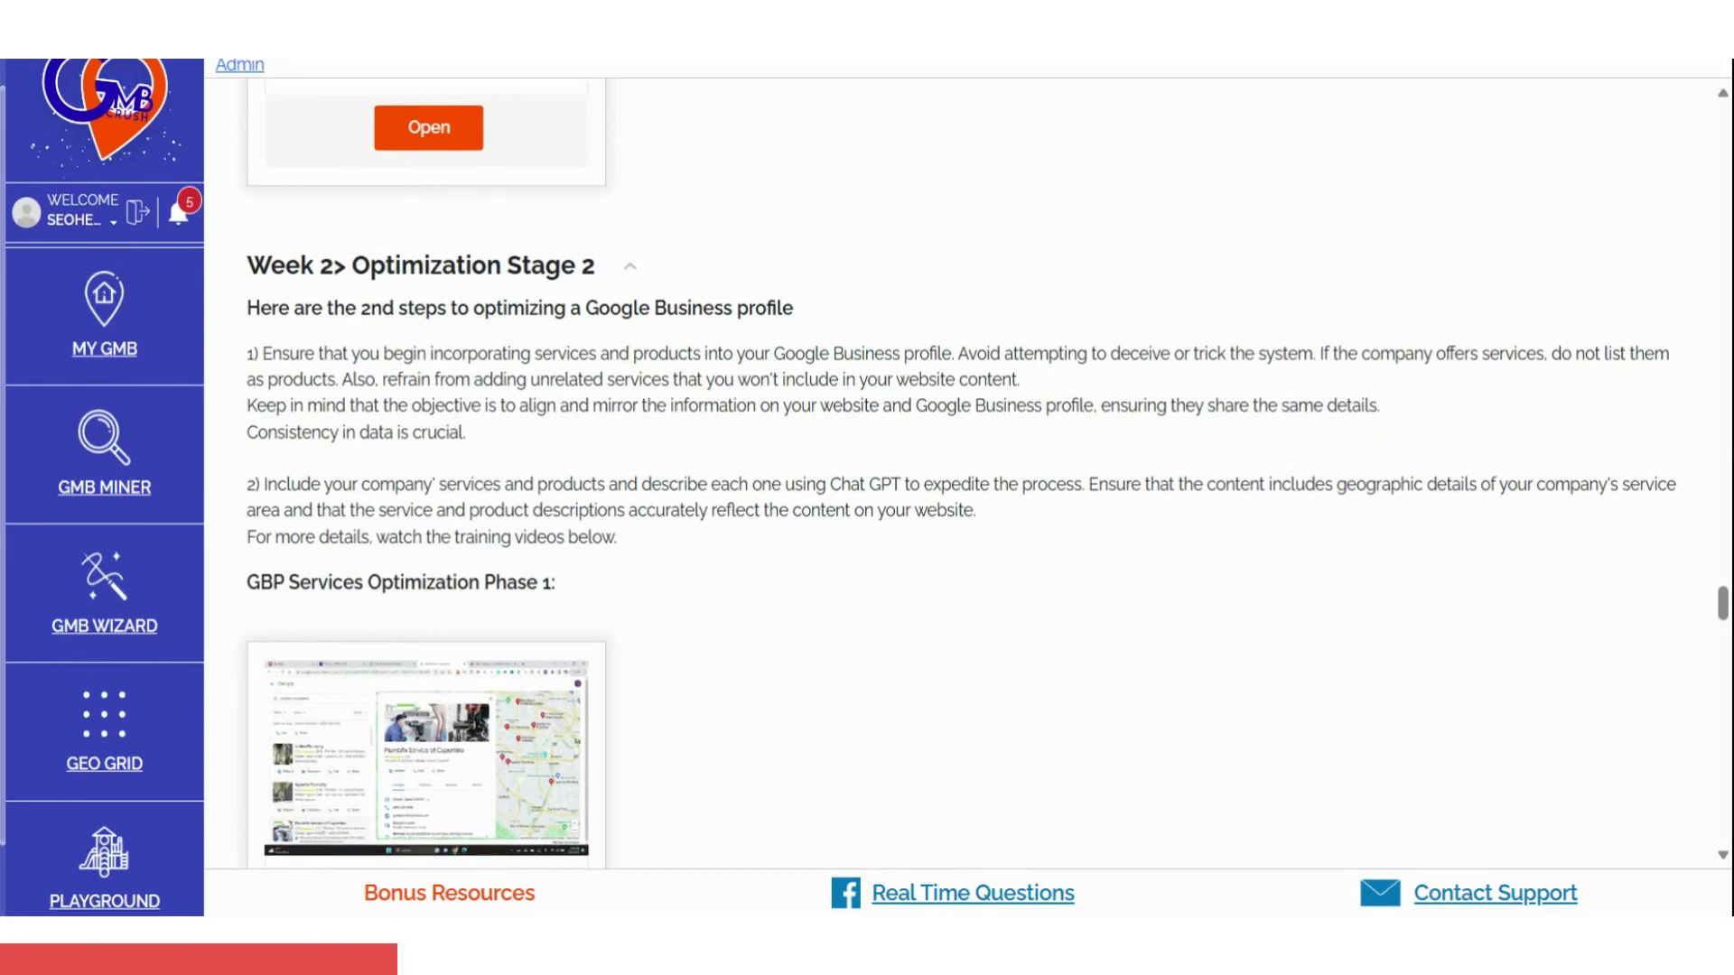
- Read Week 2 steps 1–8, highlight the Location Pages paragraph, reaching the Posts 39 video
scroll(956, 349, "down", 3)
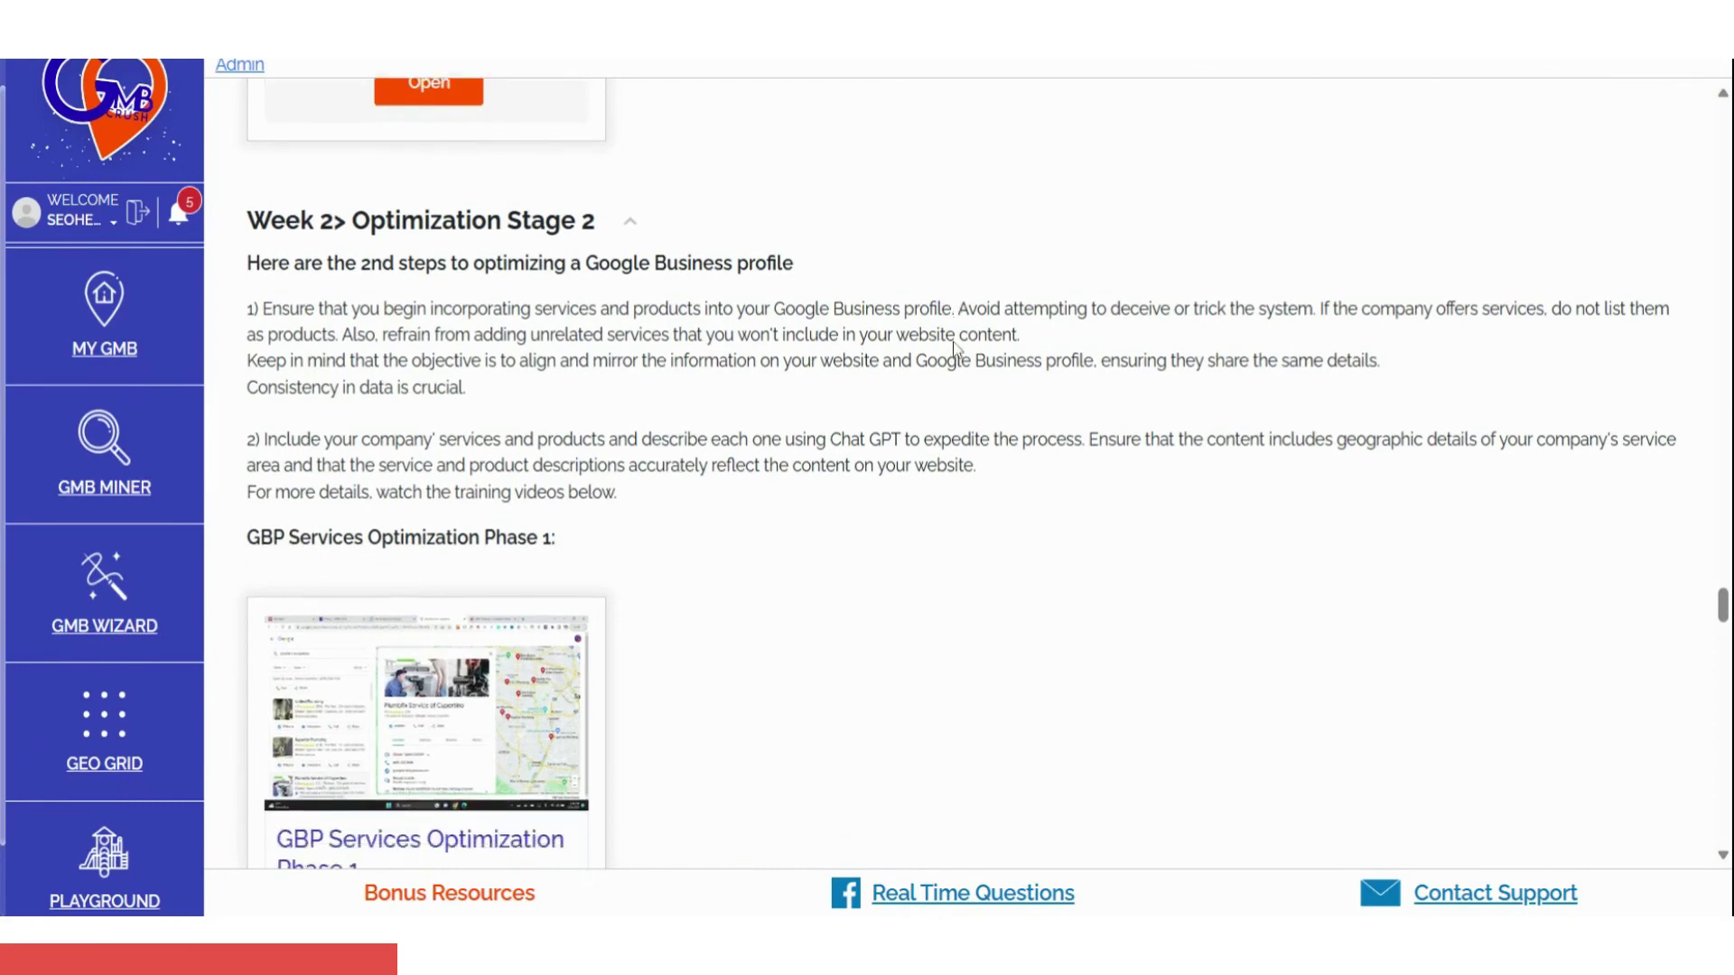
scroll(956, 349, "down", 3)
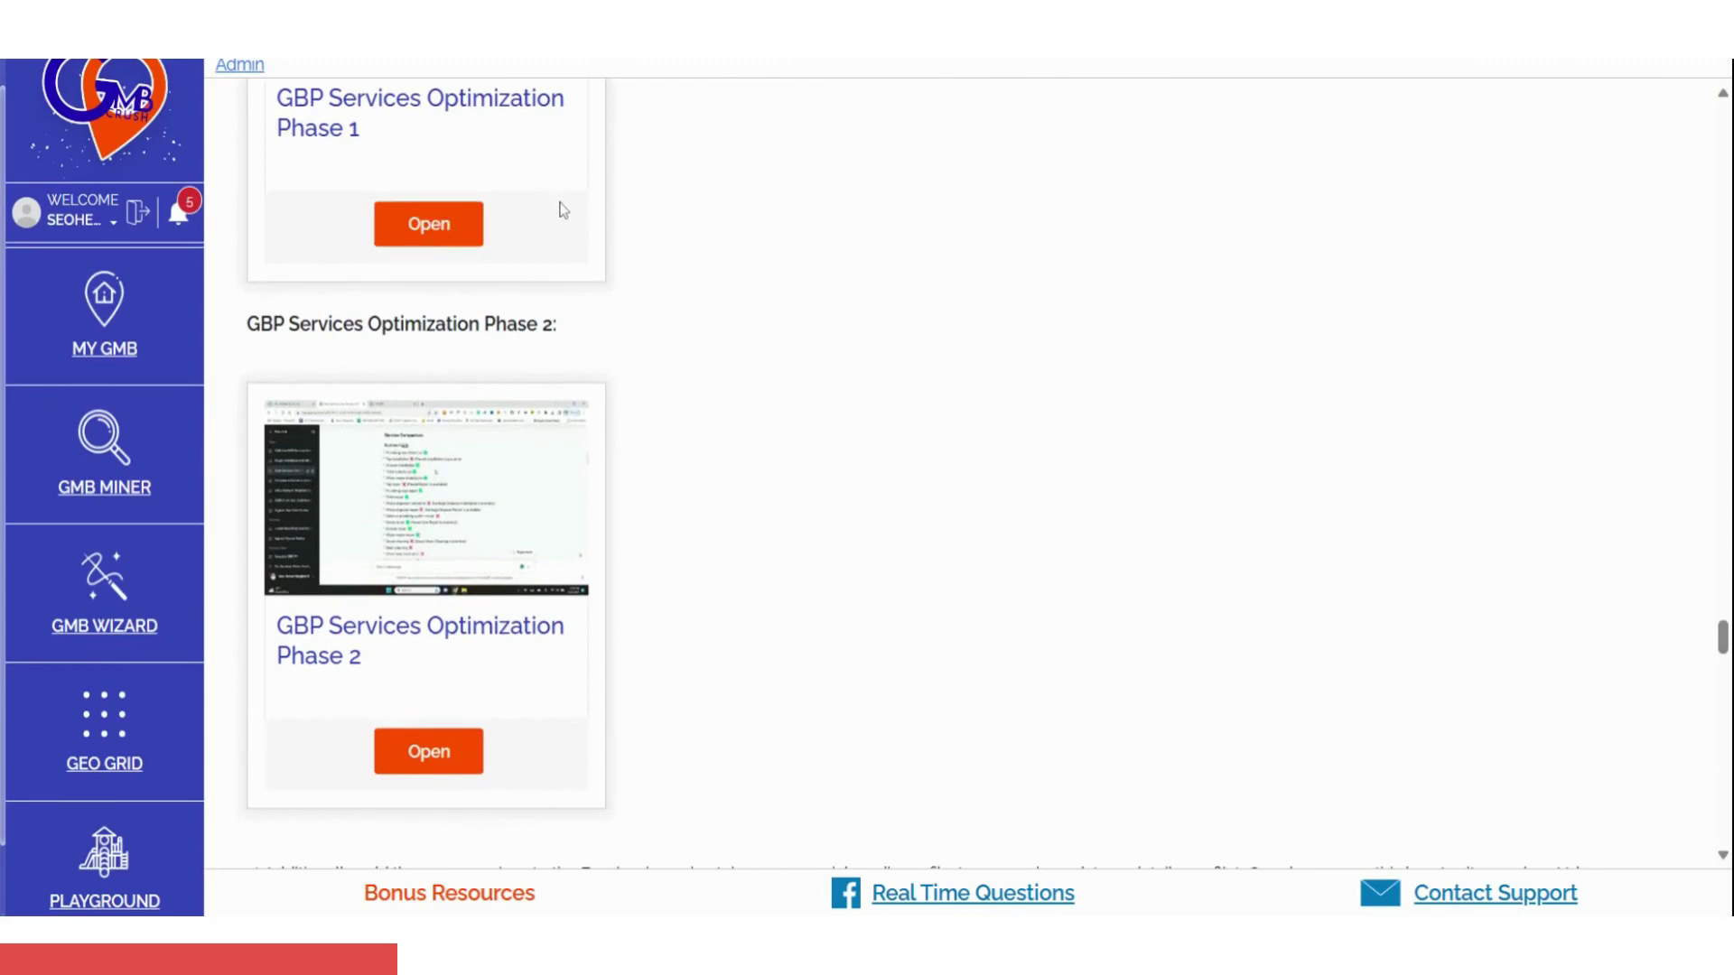
scroll(563, 209, "down", 8)
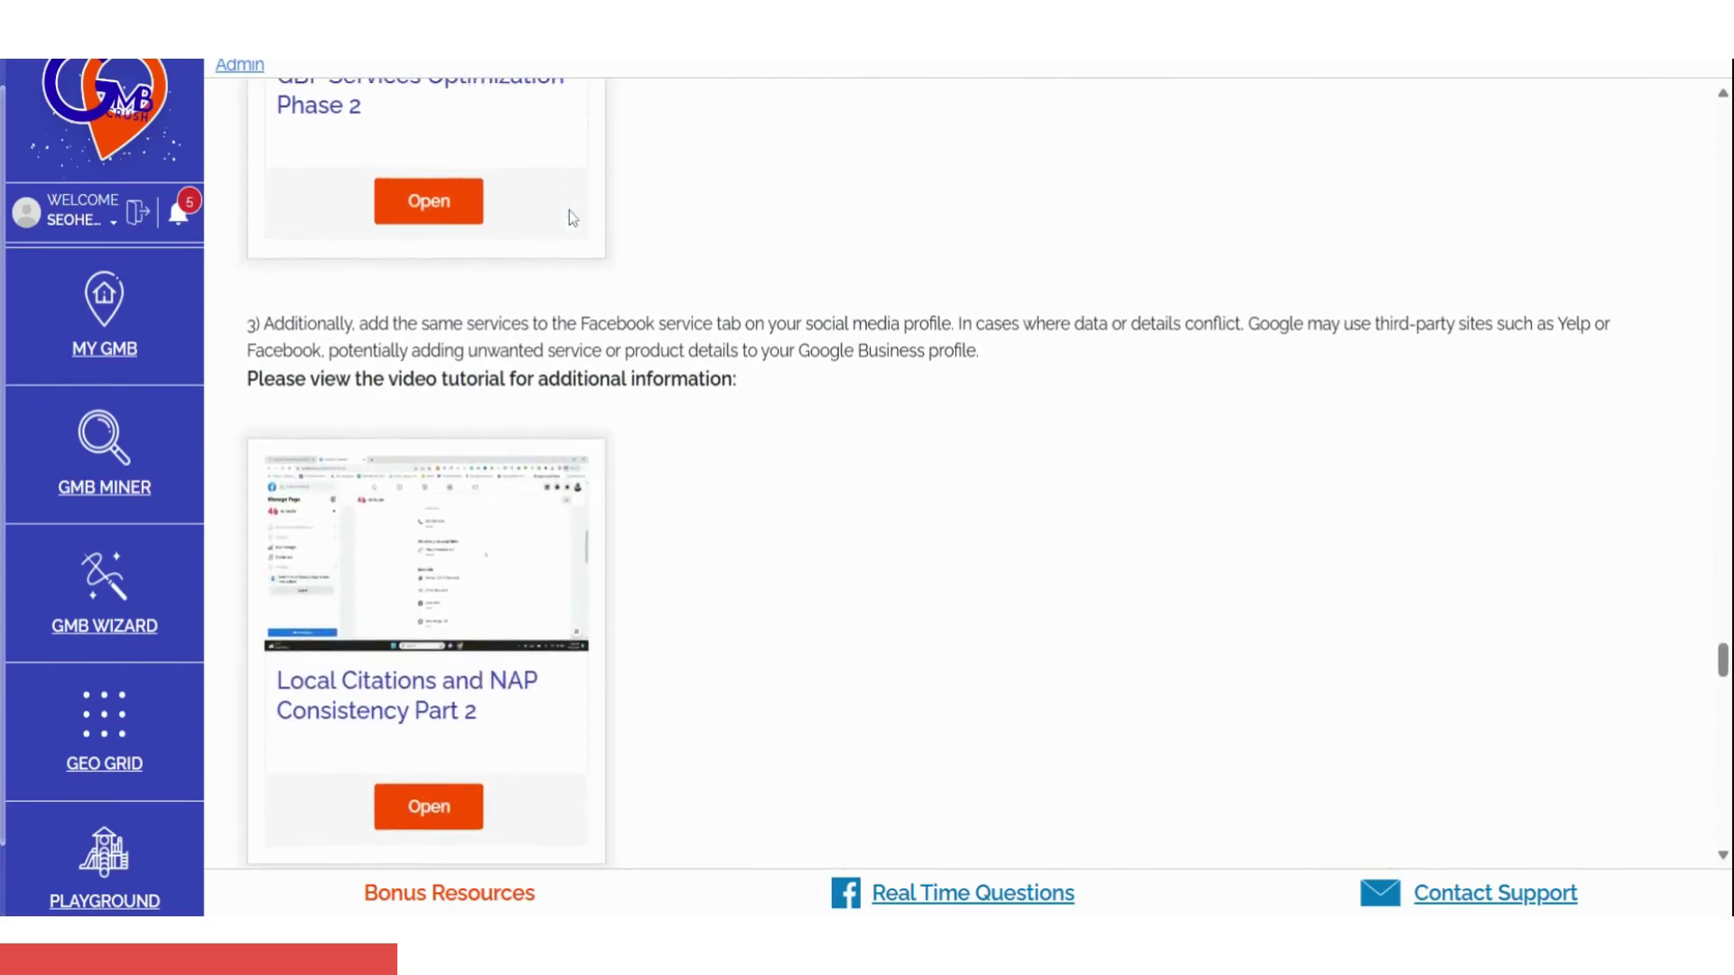
scroll(572, 218, "down", 6)
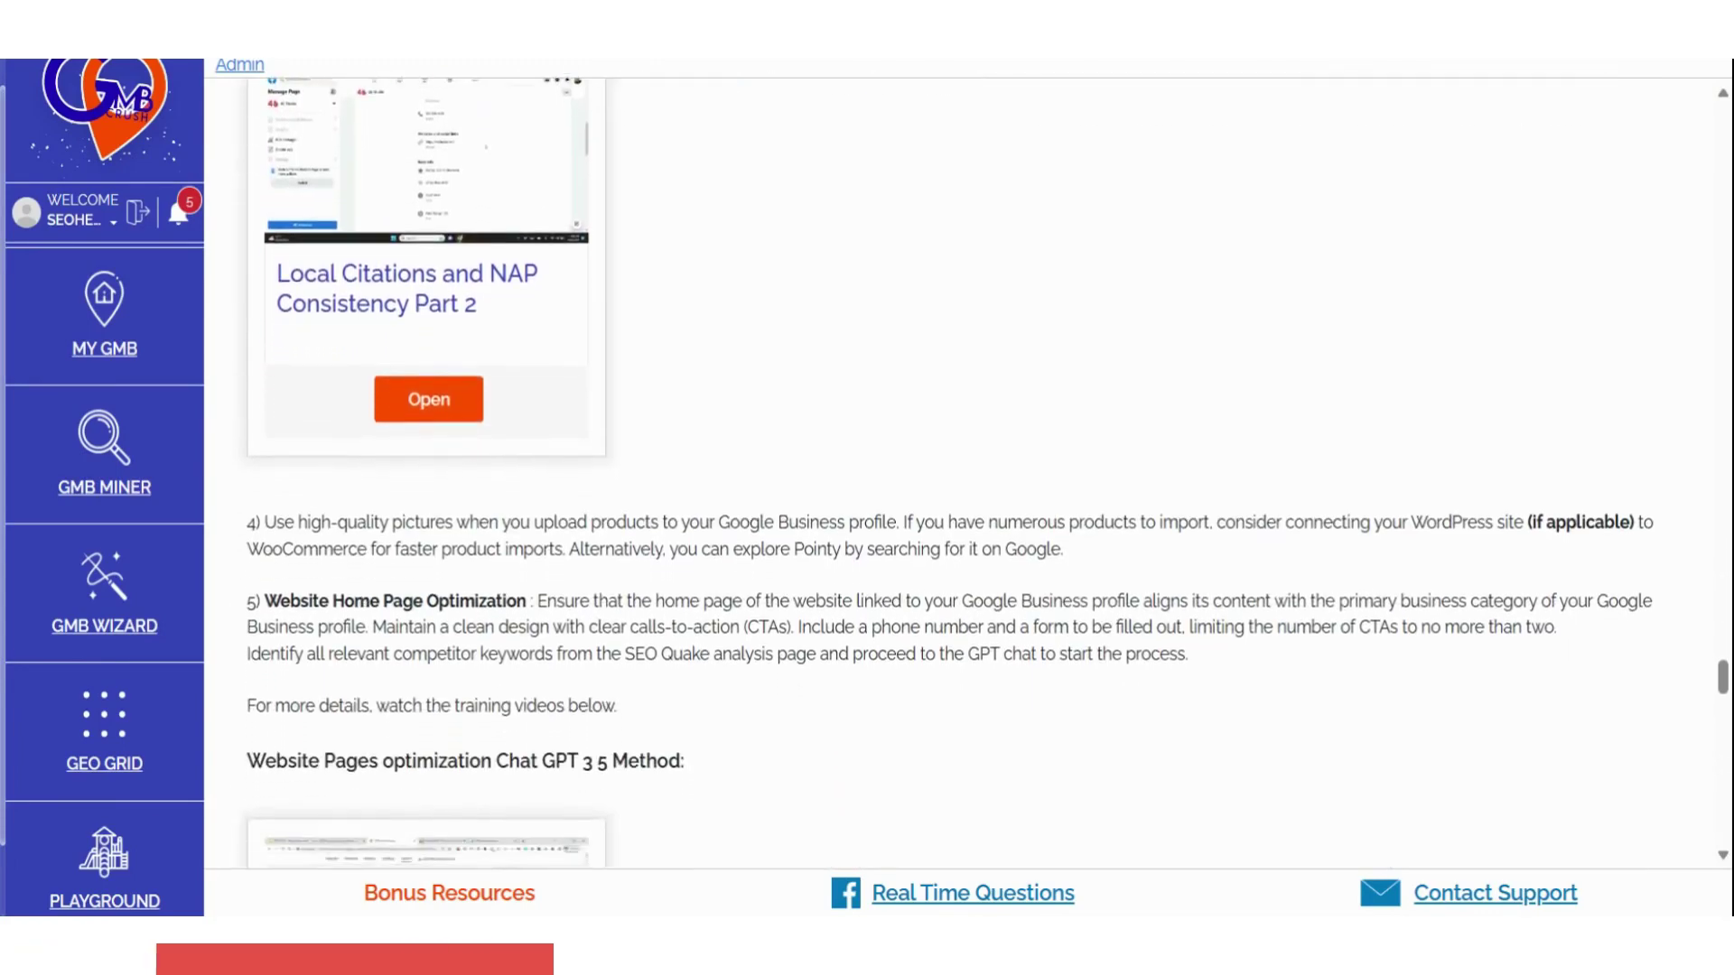
scroll(948, 472, "down", 9)
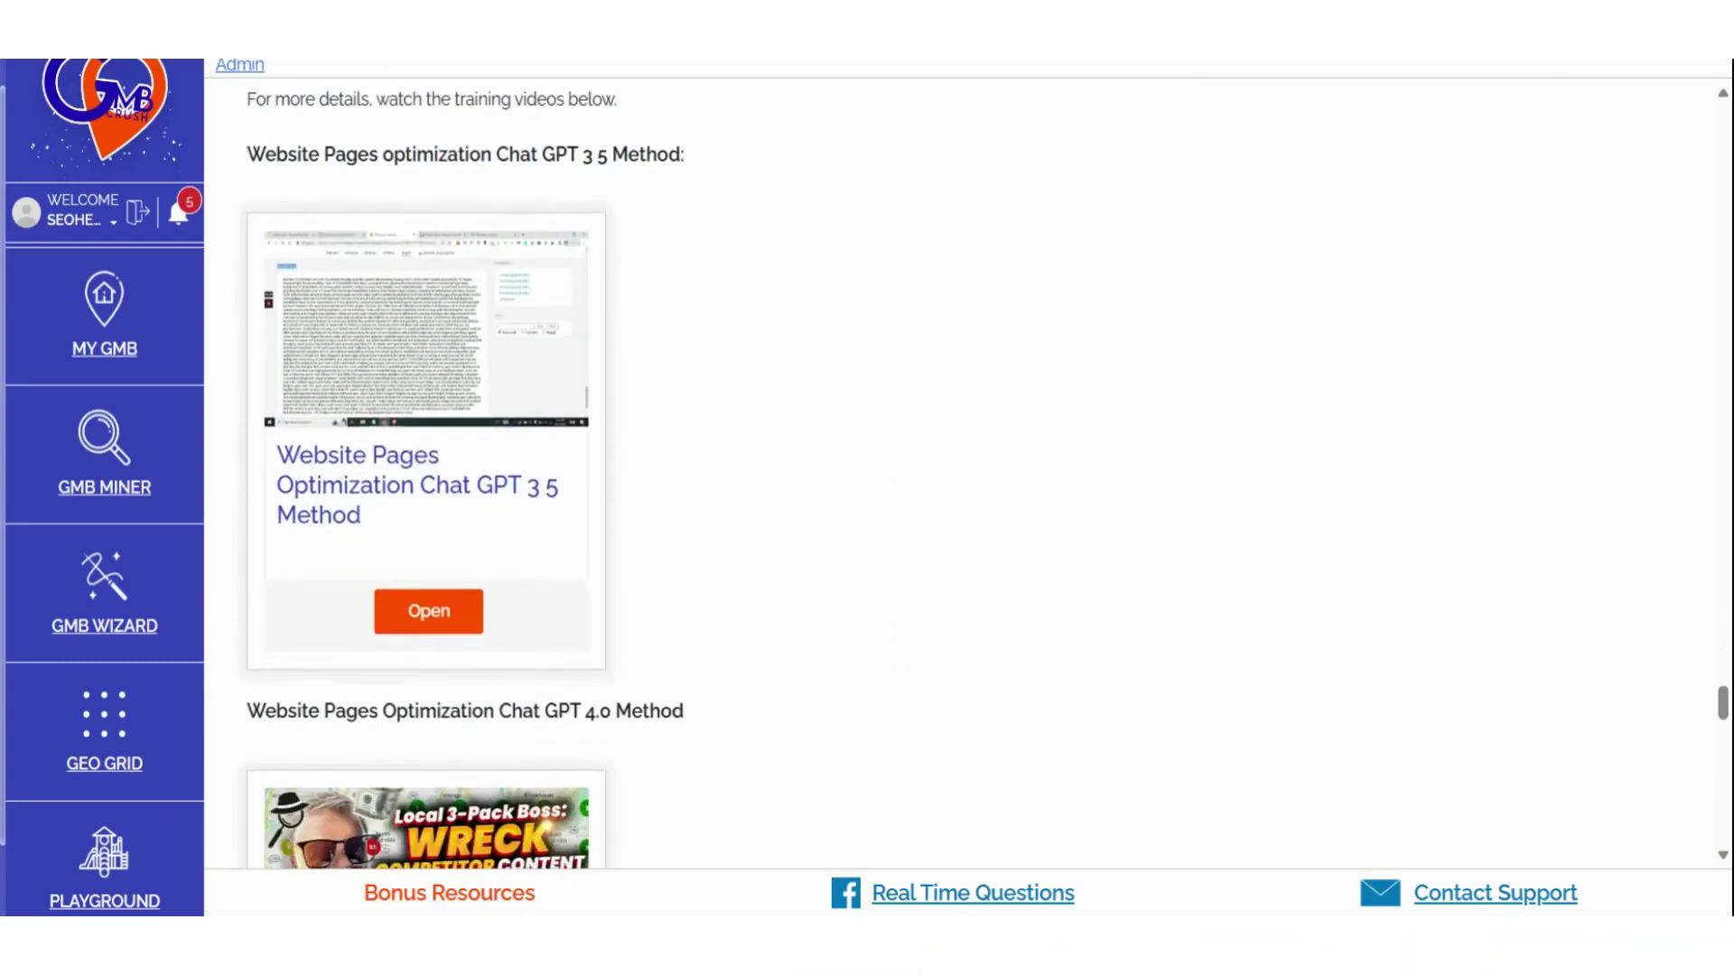
scroll(666, 471, "down", 14)
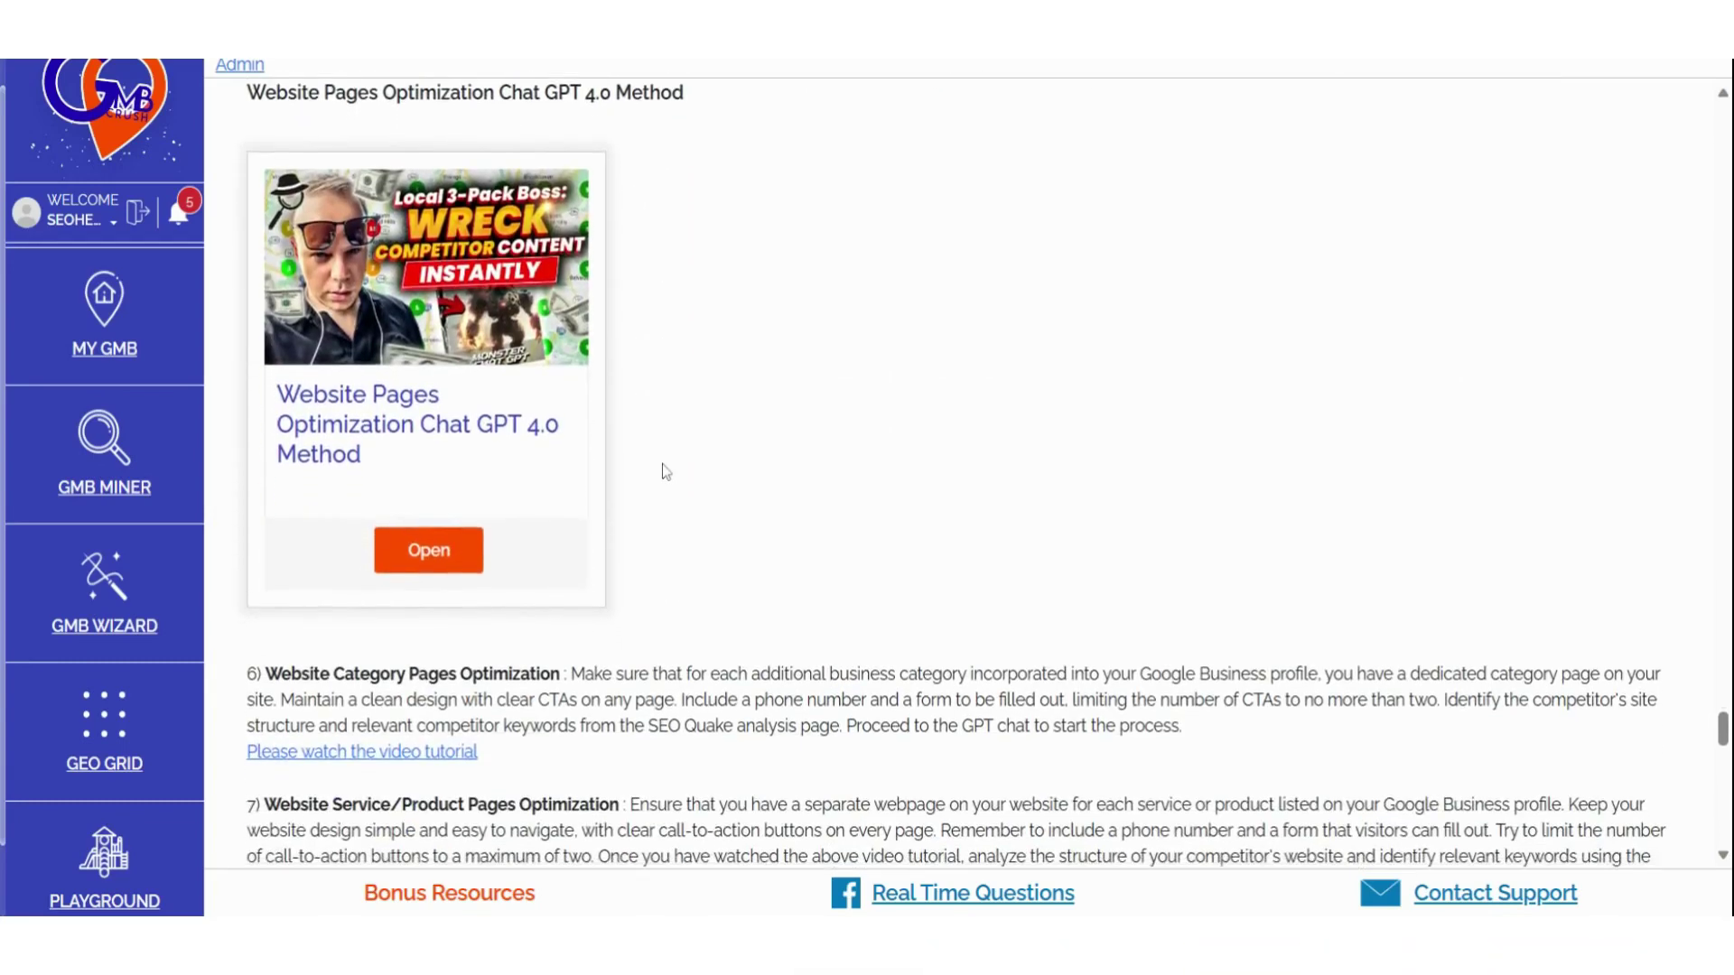
scroll(956, 475, "down", 5)
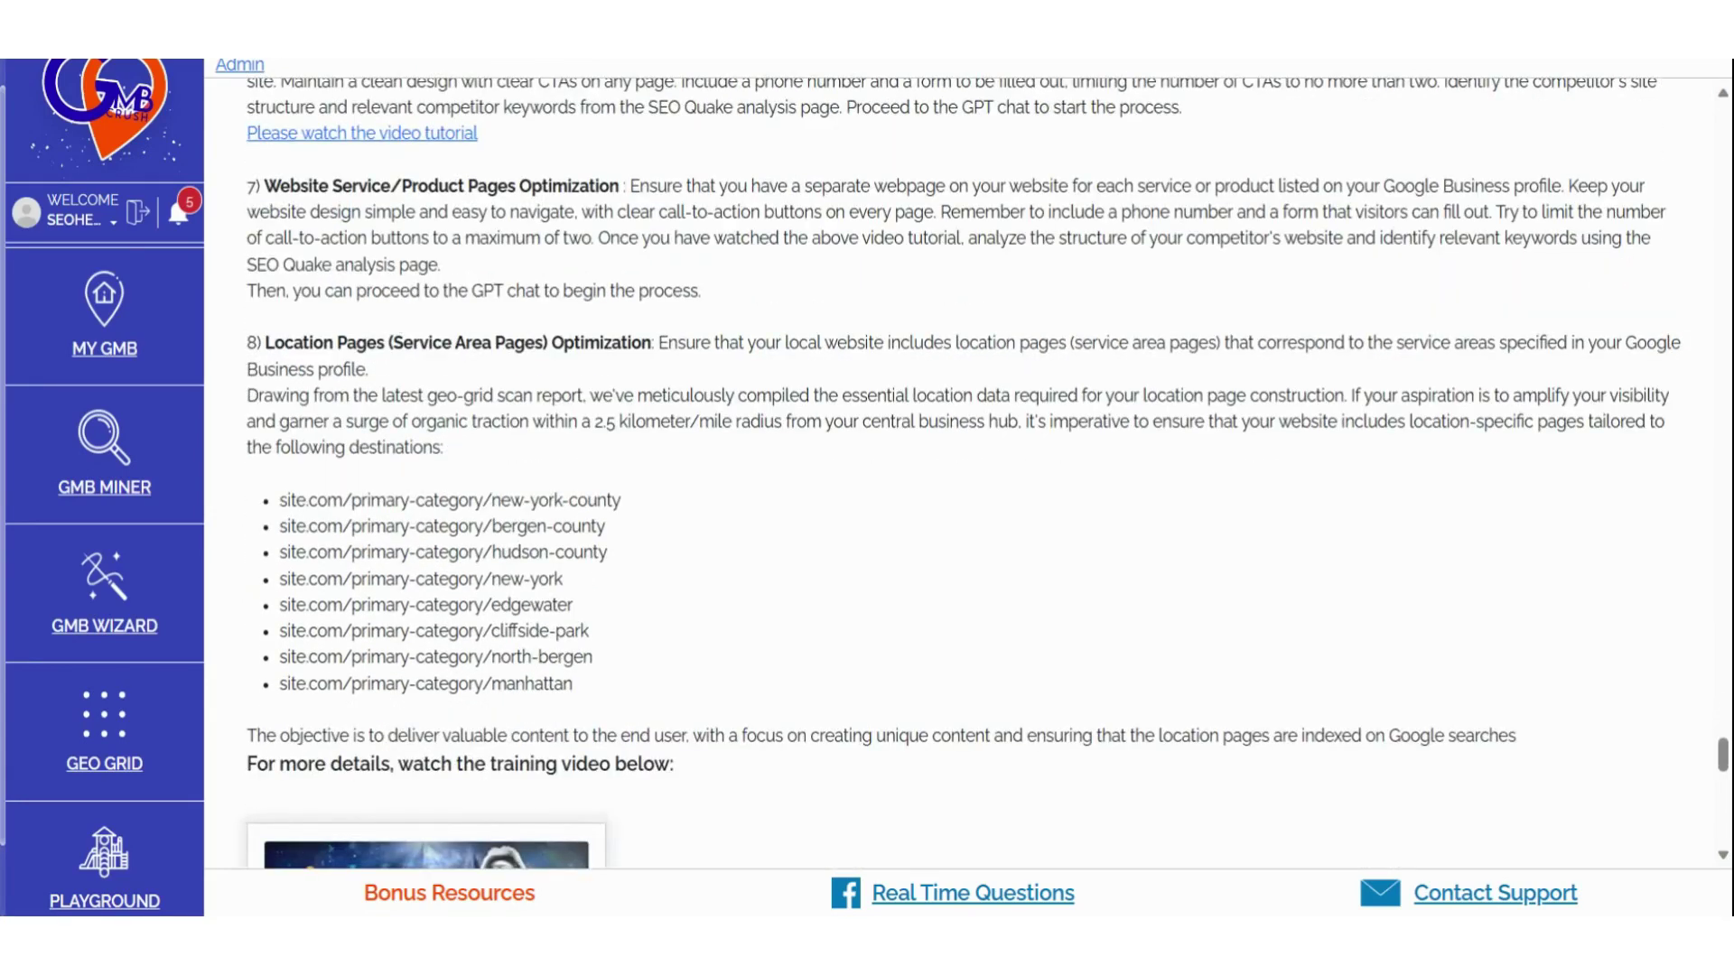
left_click_drag(255, 342, 368, 369)
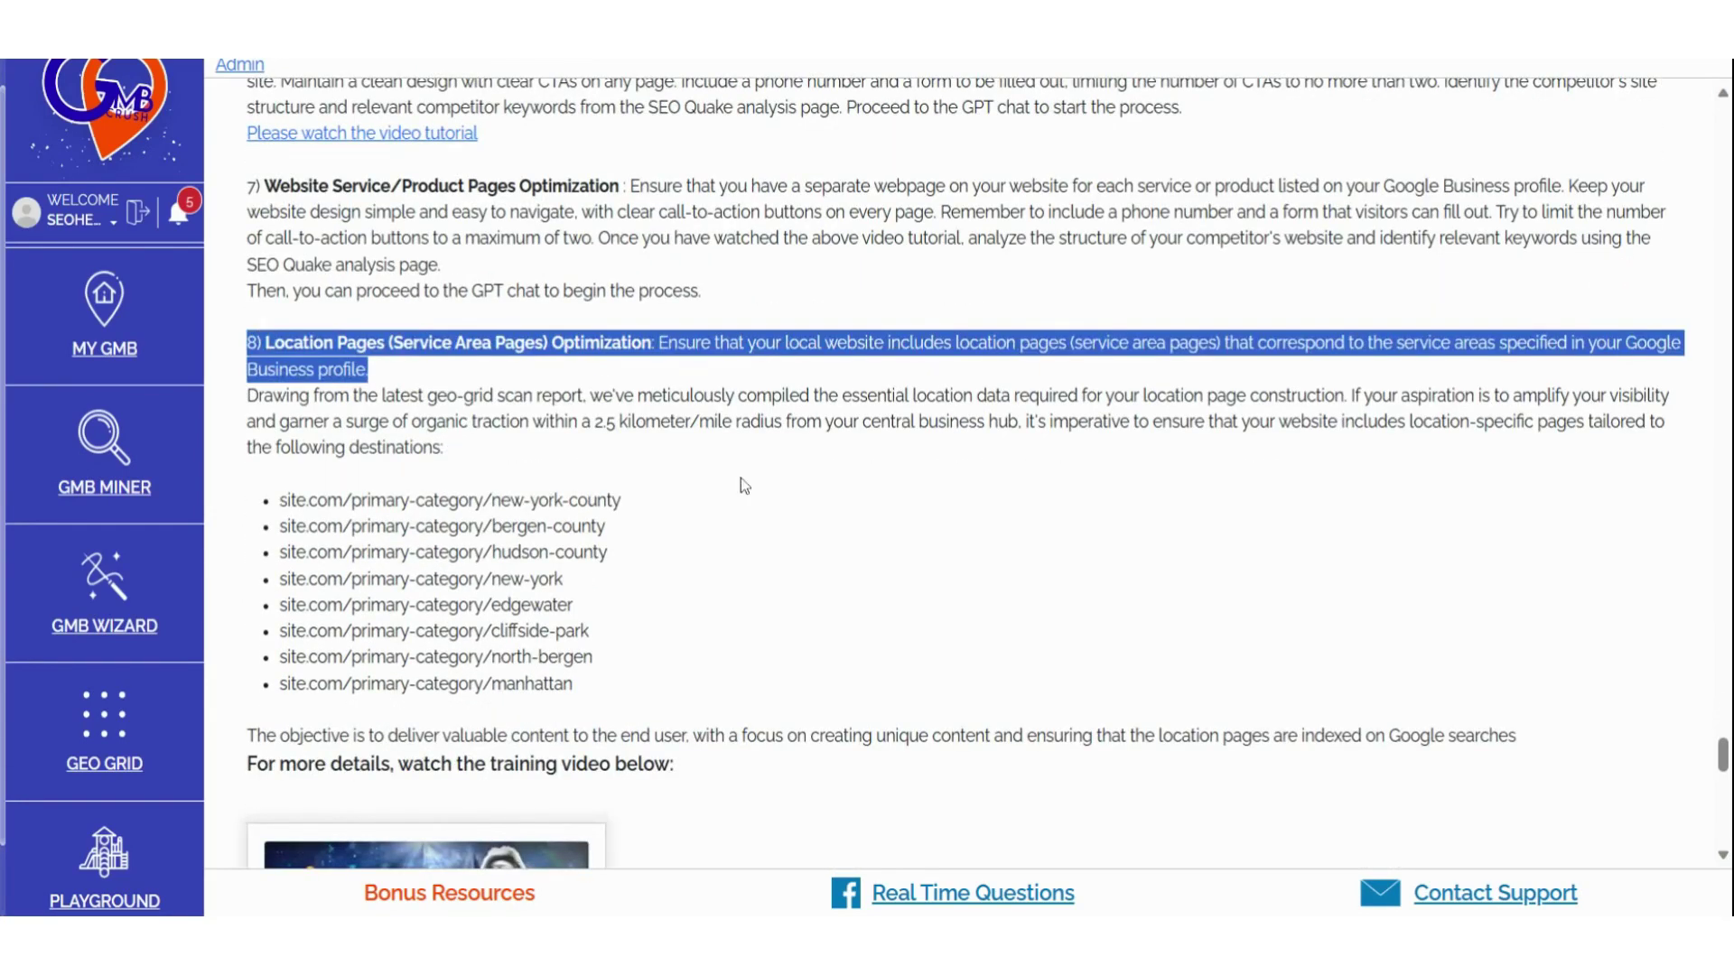
scroll(741, 479, "down", 5)
scroll(741, 485, "down", 1)
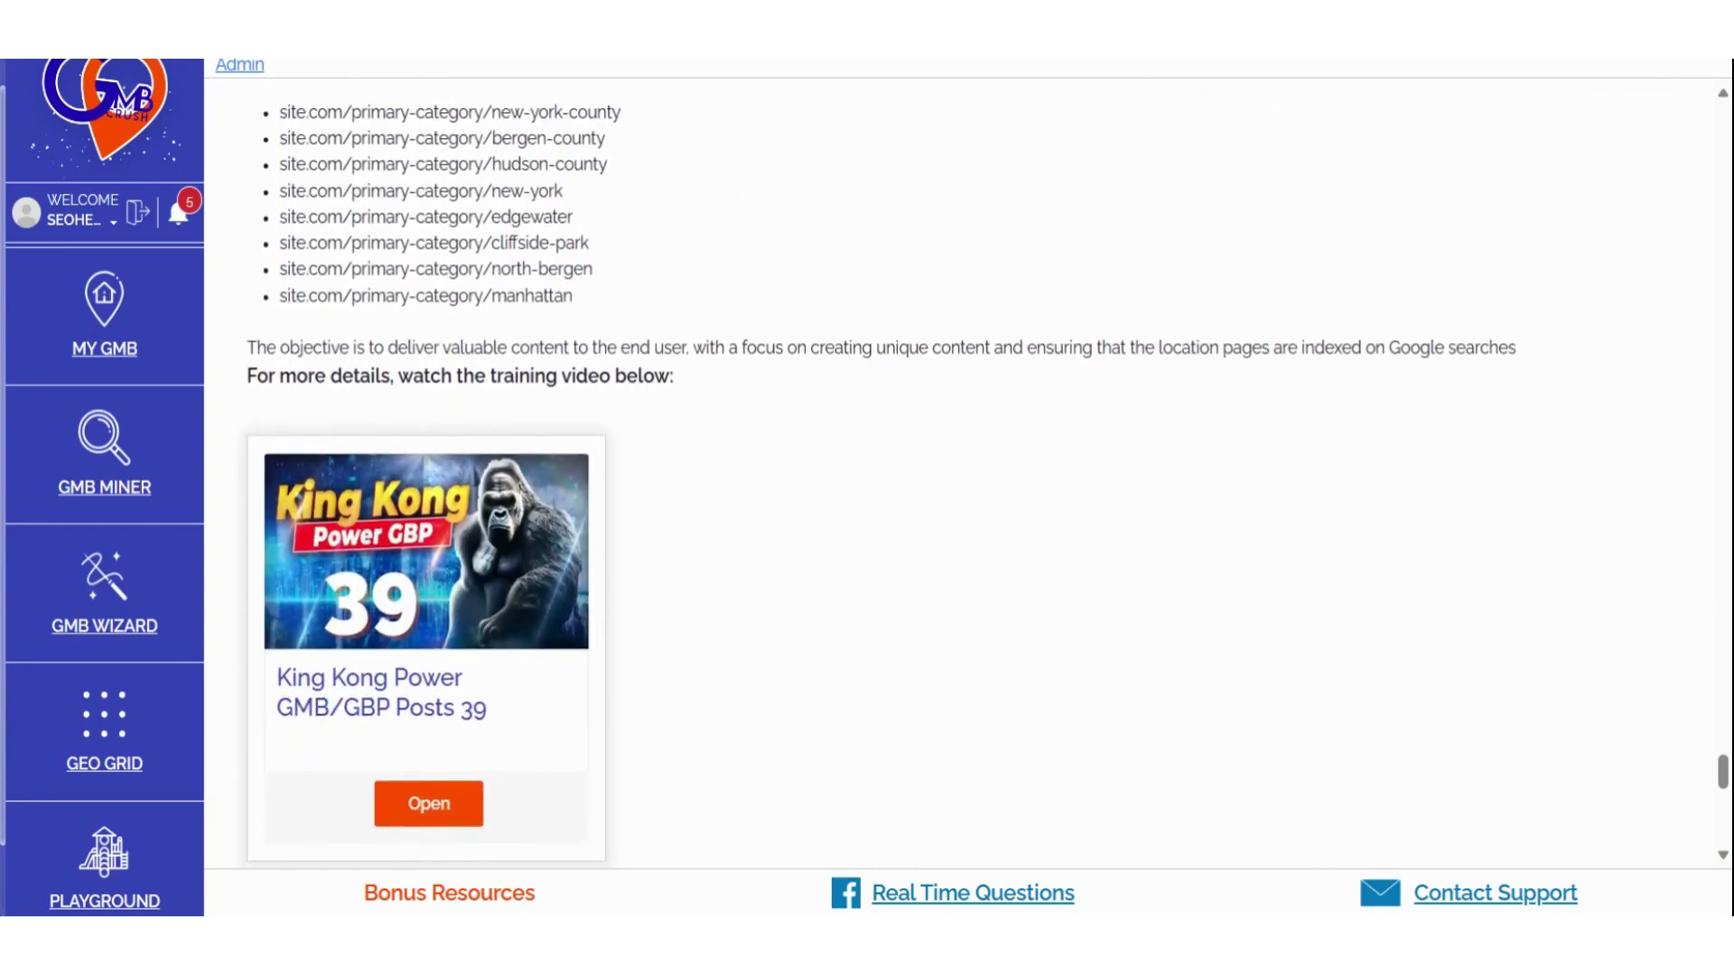